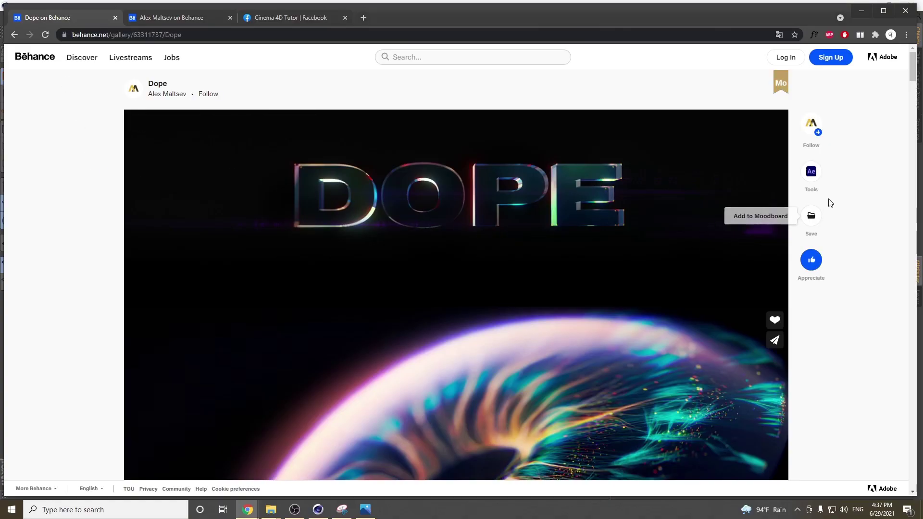
- Examine the glowing eye renders throughout the Dope project page on Behance
scroll(855, 188, "down", 5)
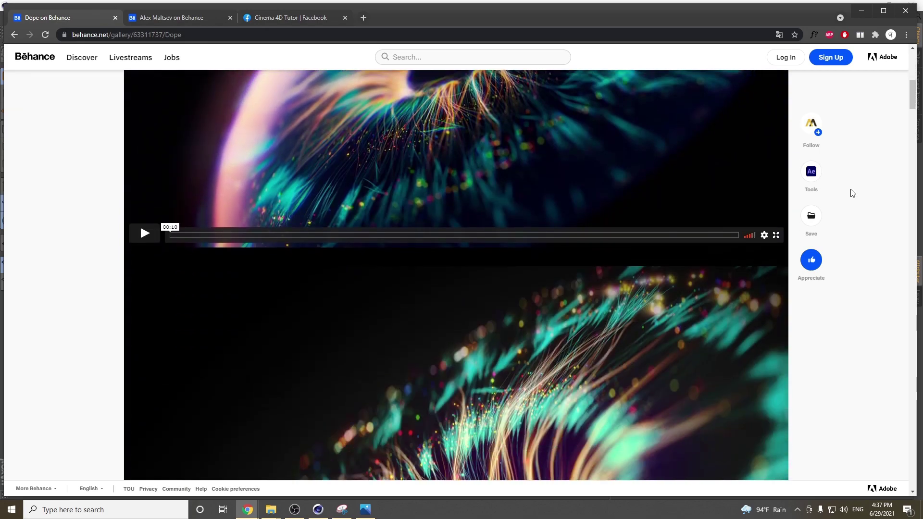
scroll(852, 194, "down", 5)
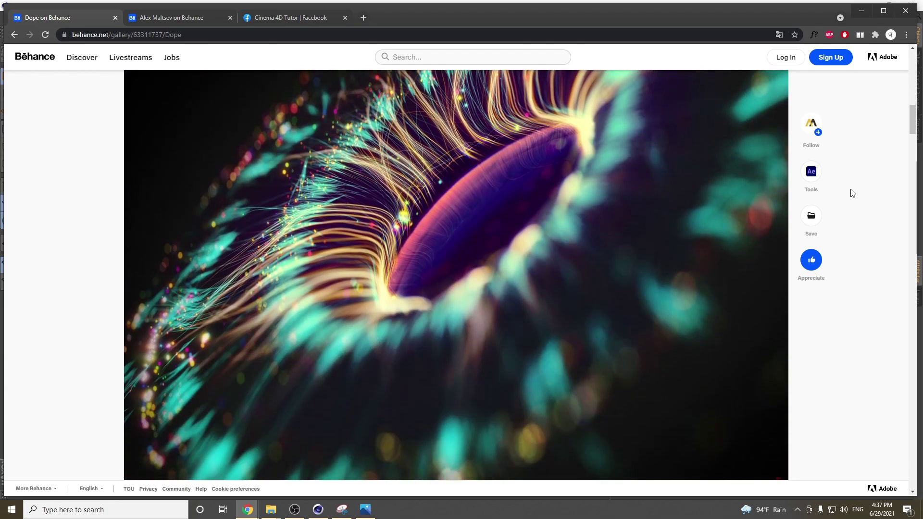
scroll(852, 193, "down", 5)
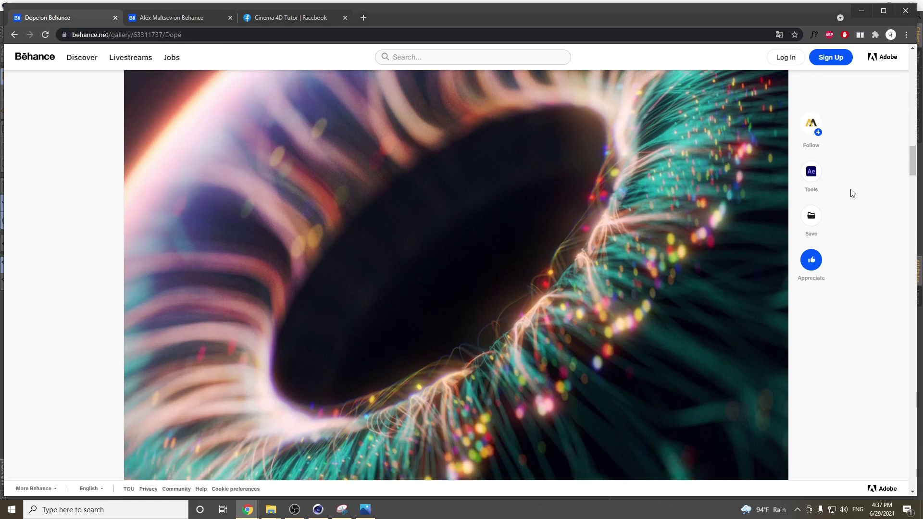
scroll(852, 194, "down", 7)
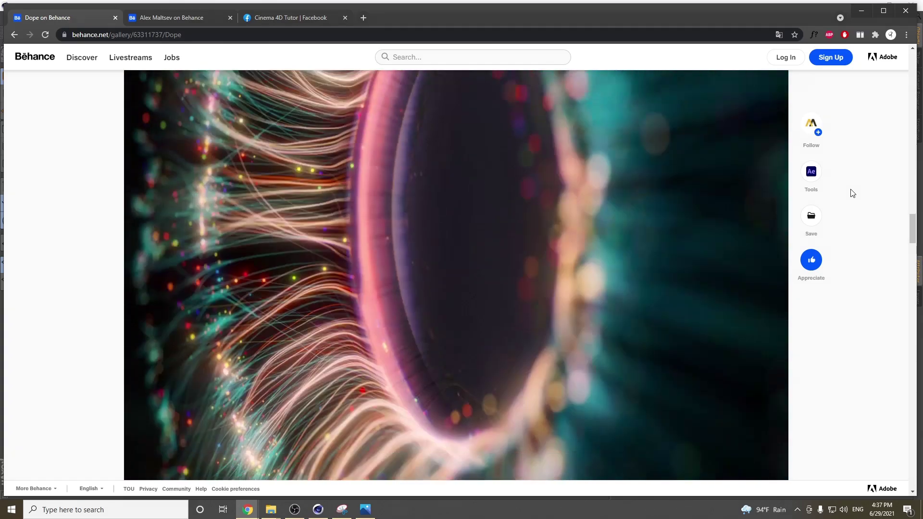
scroll(853, 193, "down", 6)
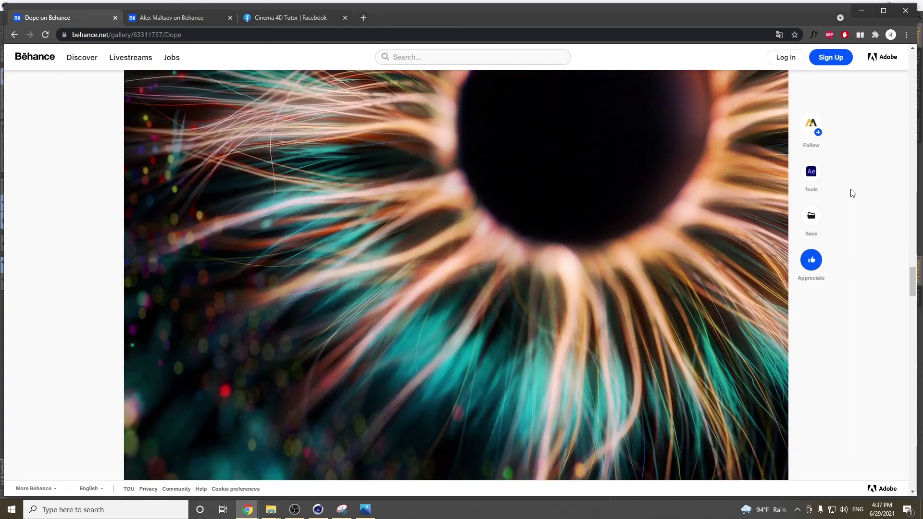
scroll(853, 193, "down", 10)
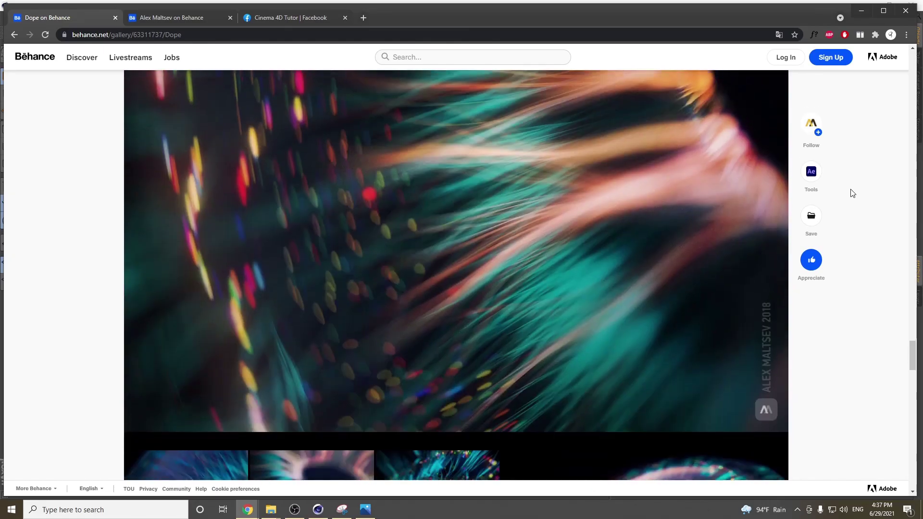
scroll(853, 193, "down", 15)
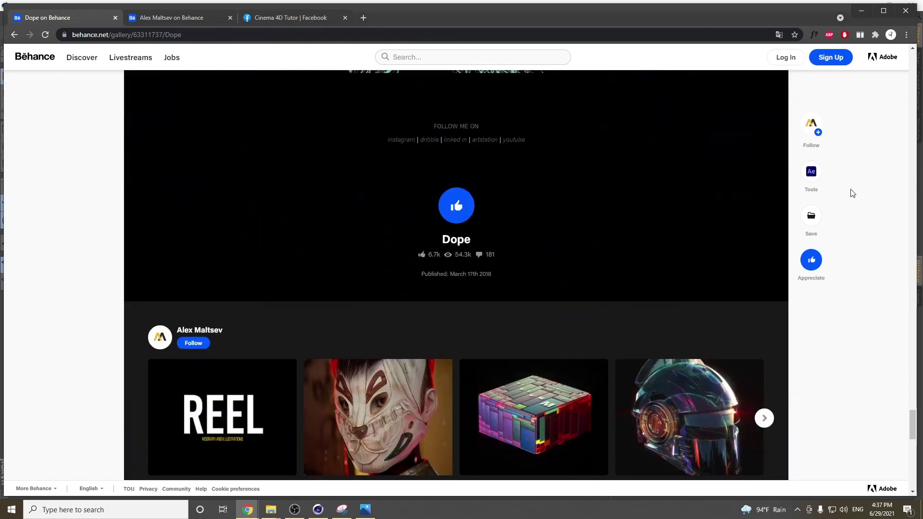
scroll(851, 193, "down", 7)
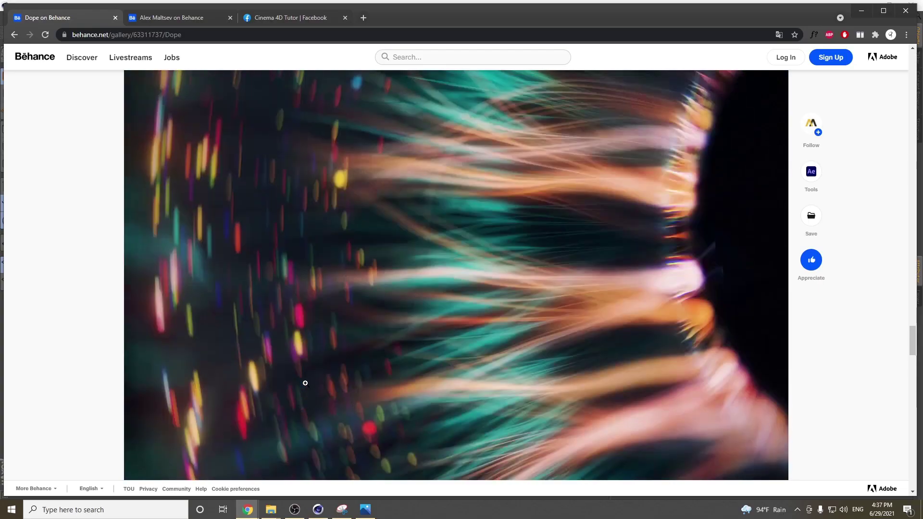
scroll(390, 399, "up", 10)
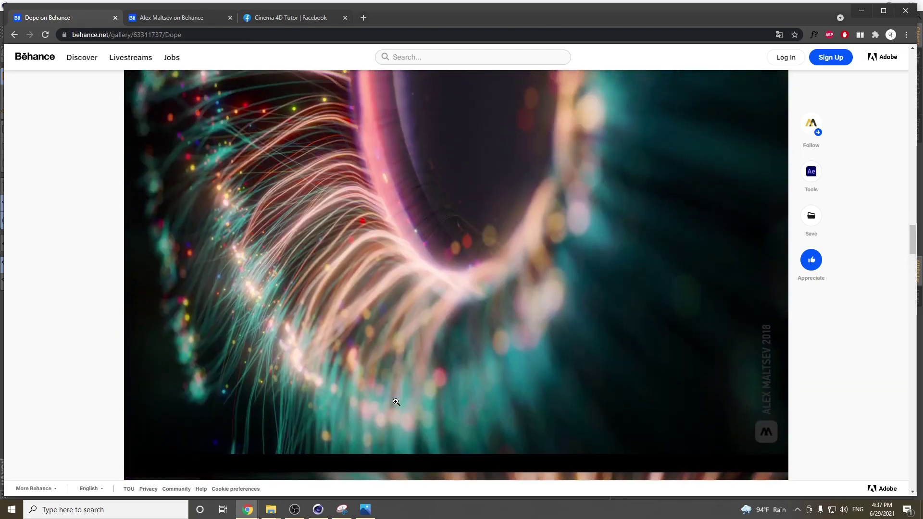
scroll(398, 401, "up", 8)
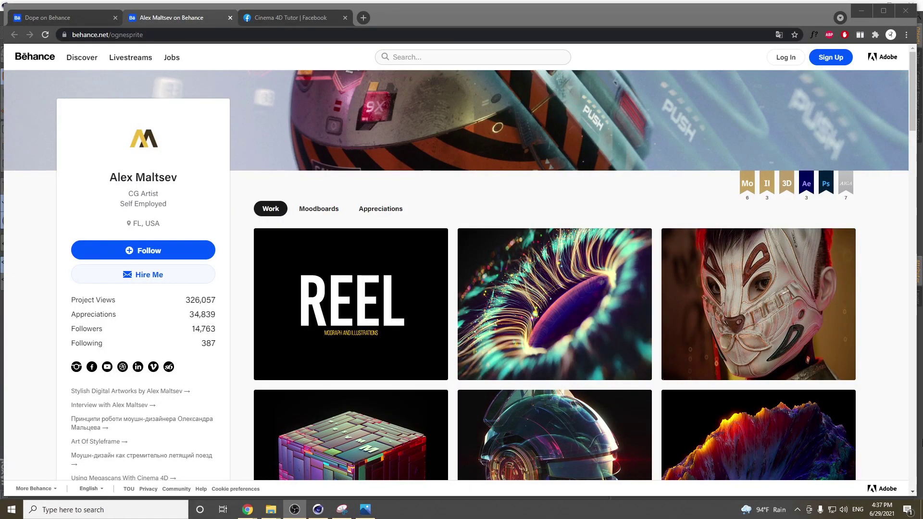
- Browse the full gallery of works on the artist's Behance profile
scroll(889, 314, "down", 3)
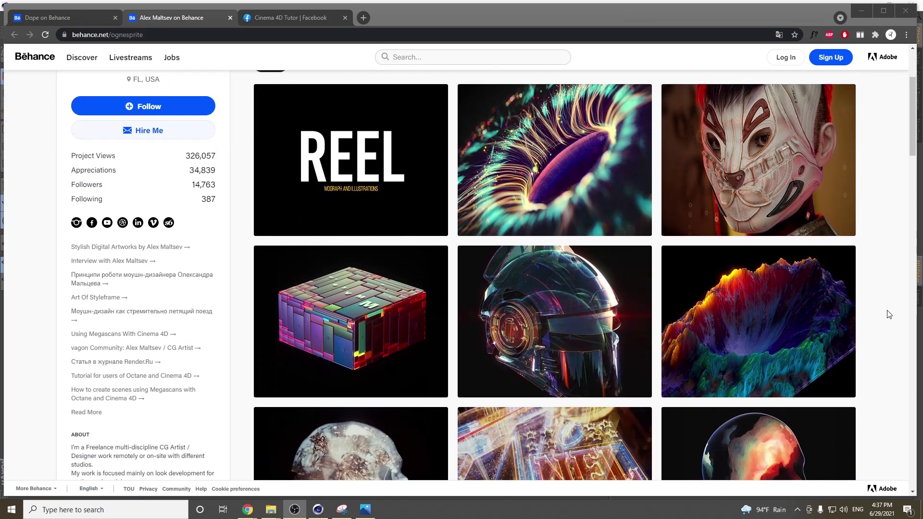
scroll(889, 315, "down", 12)
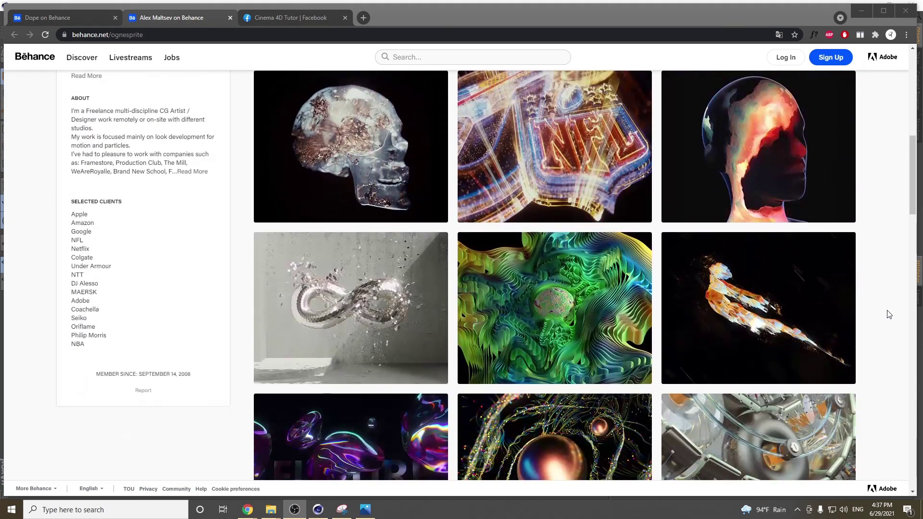
scroll(890, 315, "down", 9)
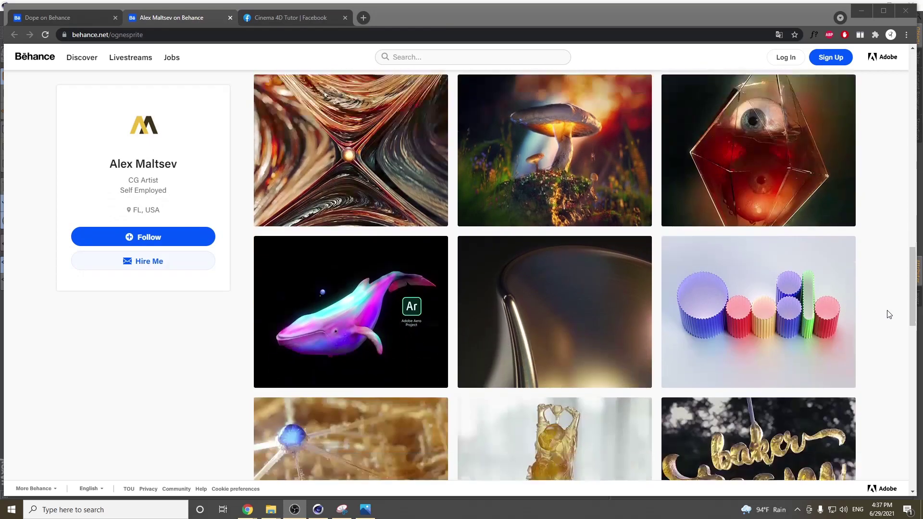
scroll(890, 315, "down", 5)
scroll(889, 315, "down", 12)
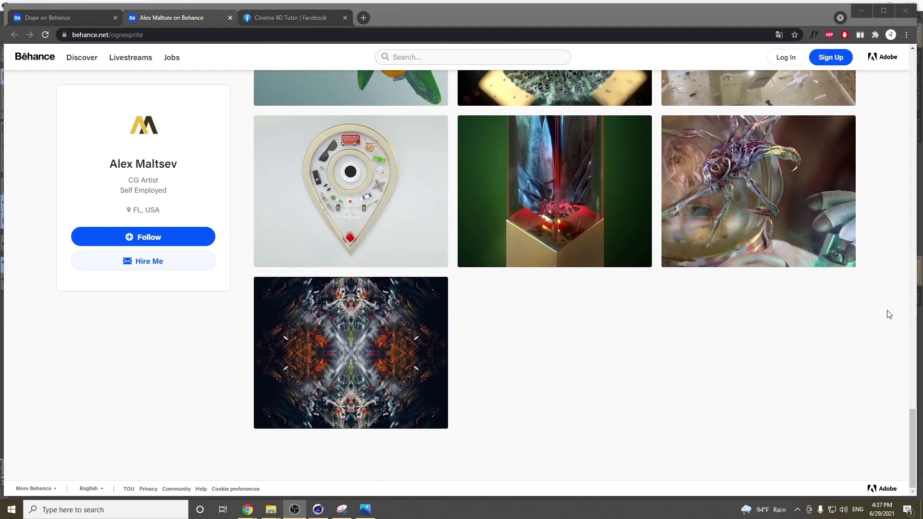
scroll(889, 314, "up", 20)
scroll(889, 315, "up", 15)
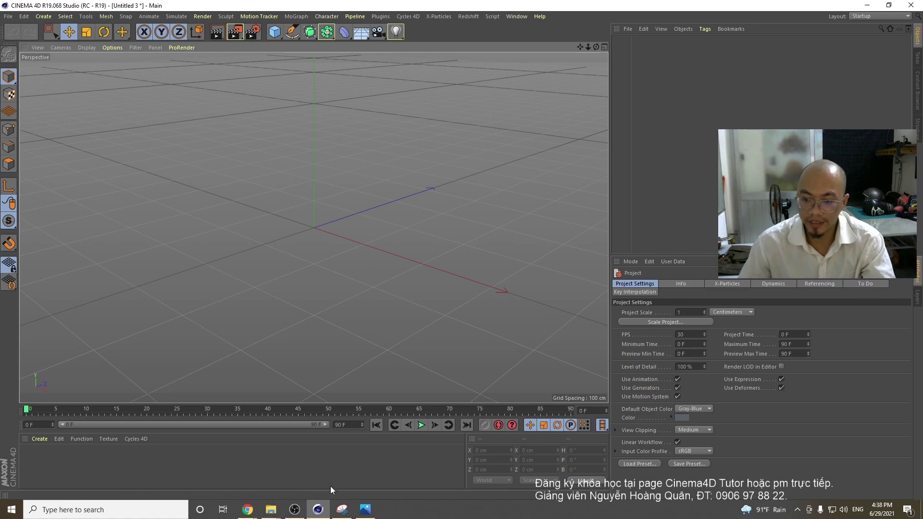
- Switch to the browser and examine the large eye render of the Dope project as reference
mouse_move(248, 510)
left_click(296, 478)
scroll(451, 323, "down", 1)
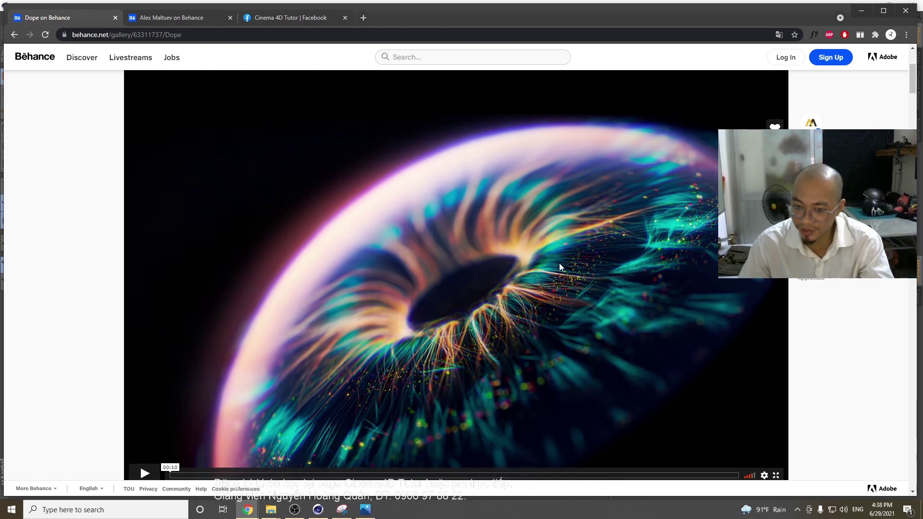
scroll(560, 264, "down", 1)
scroll(521, 248, "up", 1)
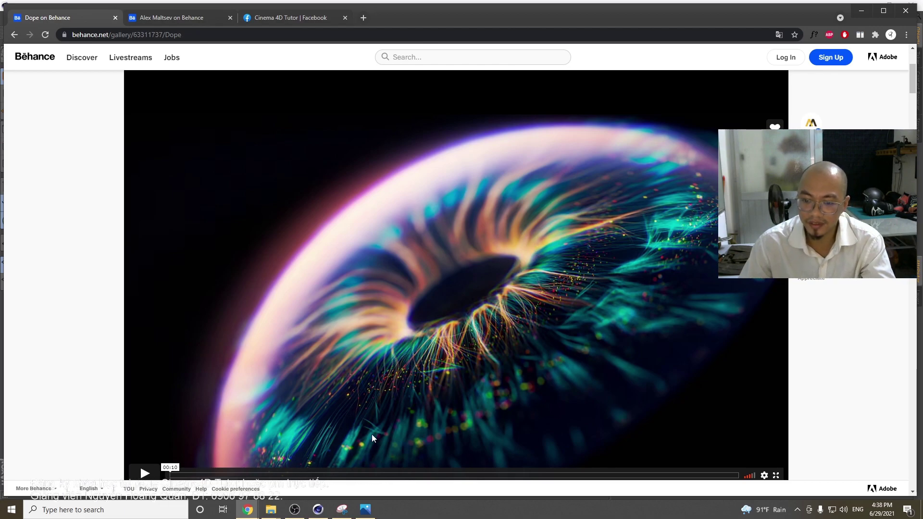
- Switch to Cinema 4D, add a Disc primitive and display the viewport in Gouraud Shading (Lines)
left_click(319, 513)
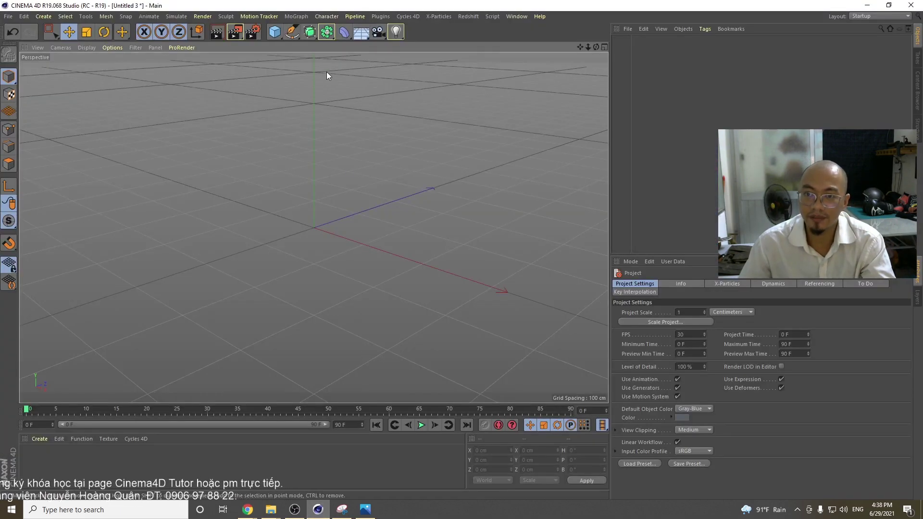
left_click(271, 32)
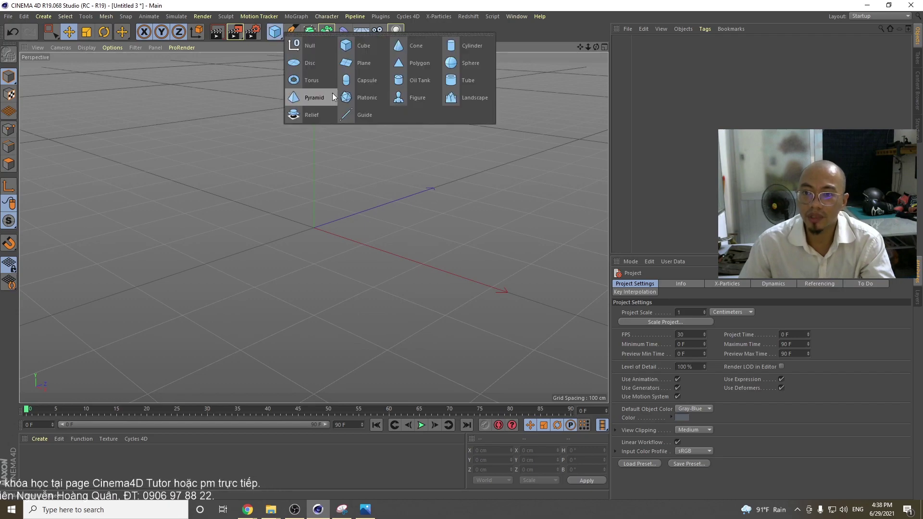
left_click(316, 62)
left_click(92, 51)
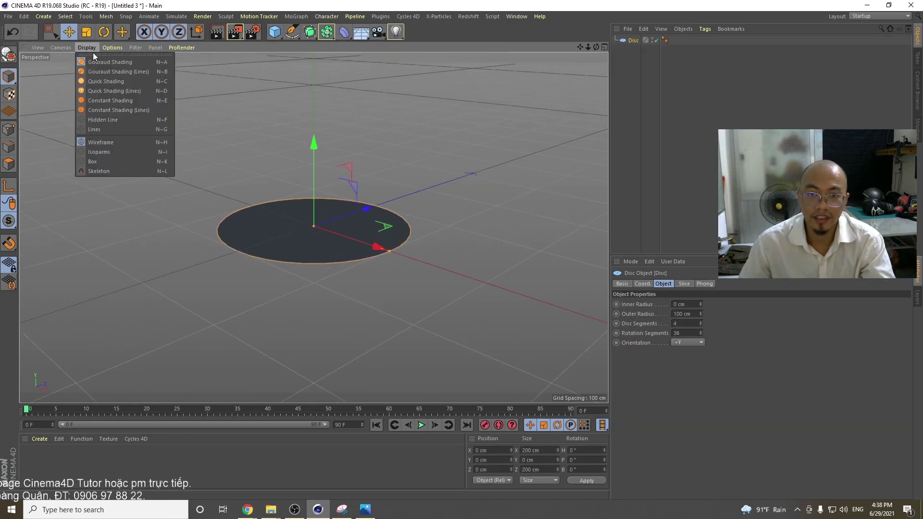
left_click(102, 69)
- Set the disc's outer radius to 200 cm and its disc segments to 10
scroll(305, 235, "up", 2)
scroll(307, 235, "down", 2)
left_click_drag(354, 207, 356, 244, "alt")
middle_click_drag(363, 245, 382, 238, "alt")
scroll(370, 262, "up", 2)
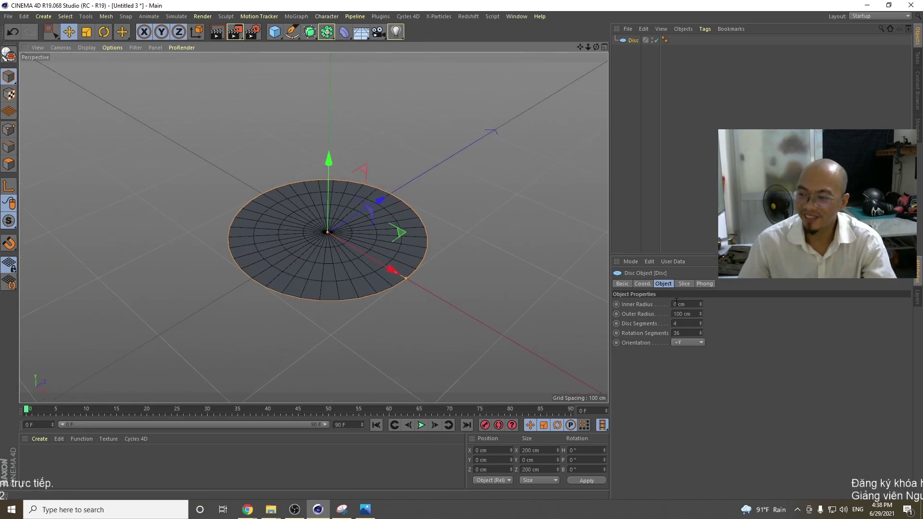
type("200")
key("Return")
double_click(687, 324)
type("20")
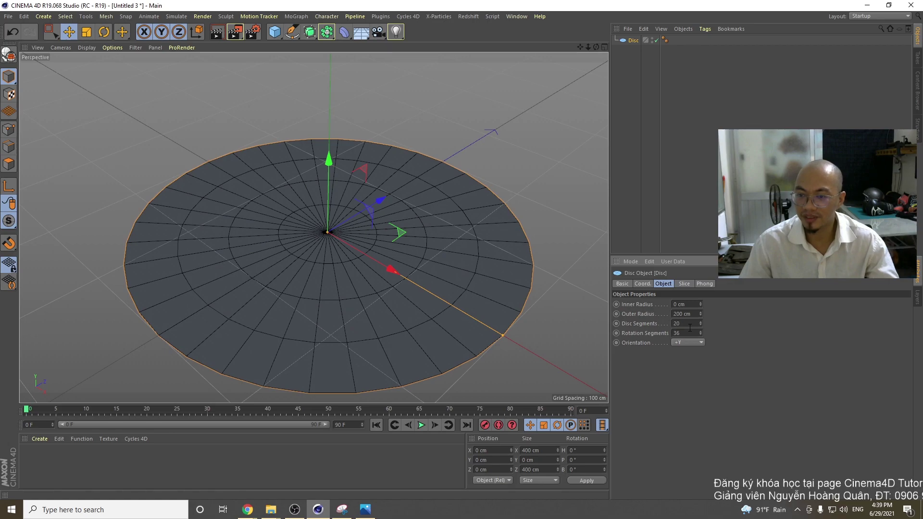
key("BackSpace")
key("BackSpace")
type("10")
key("Return")
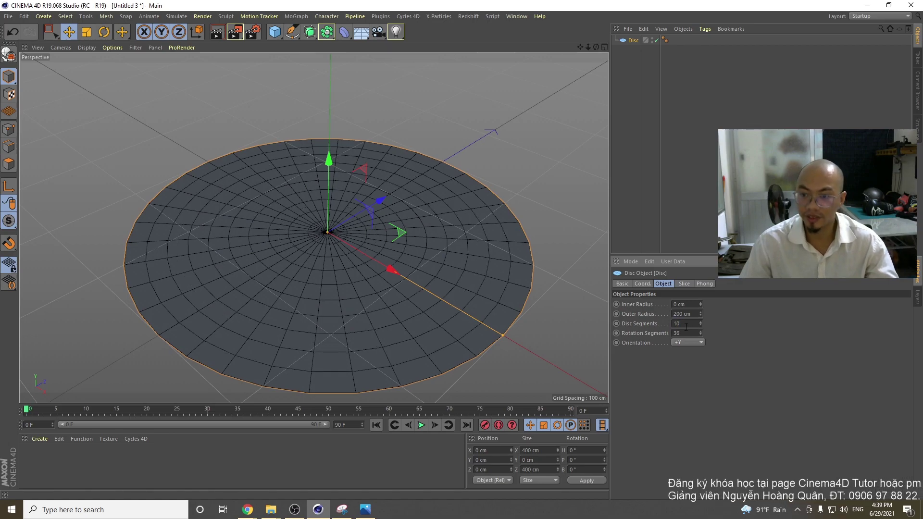
- Add a Formula deformer and make it a child of the disc
scroll(371, 272, "up", 2)
scroll(370, 273, "down", 4)
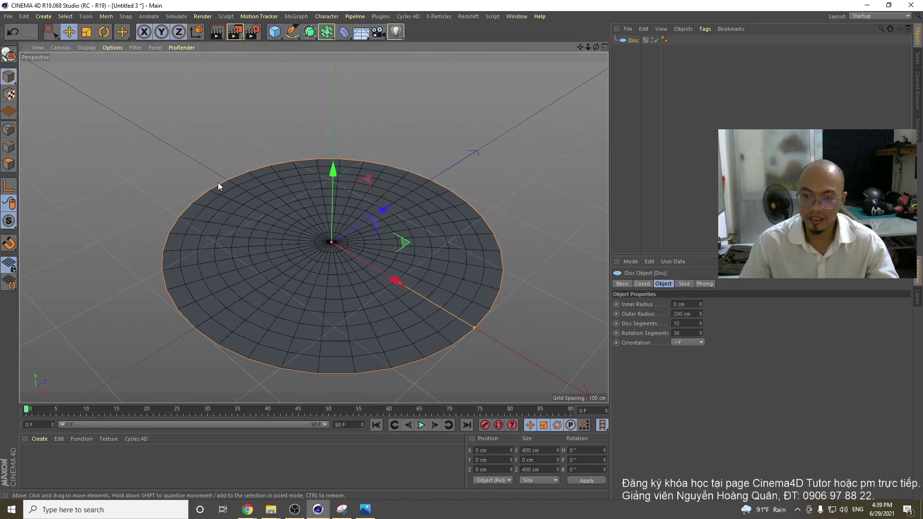
left_click(345, 33)
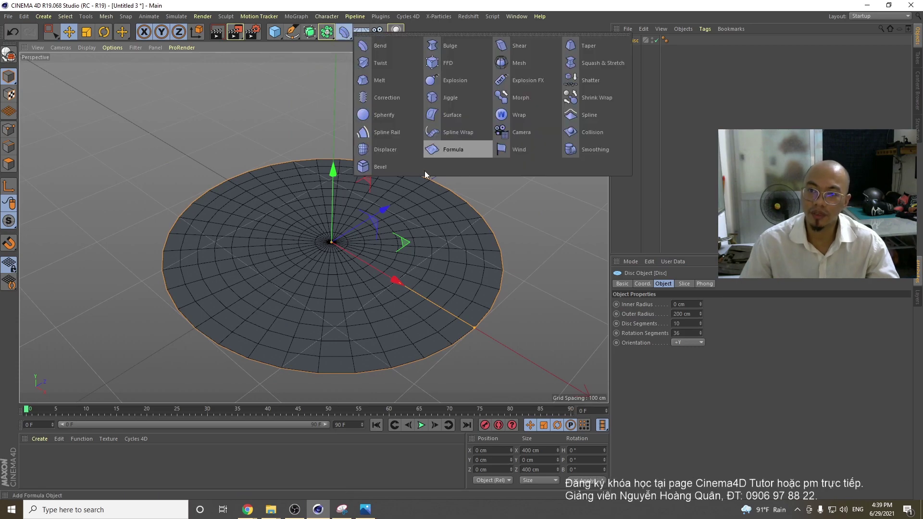
left_click(460, 150)
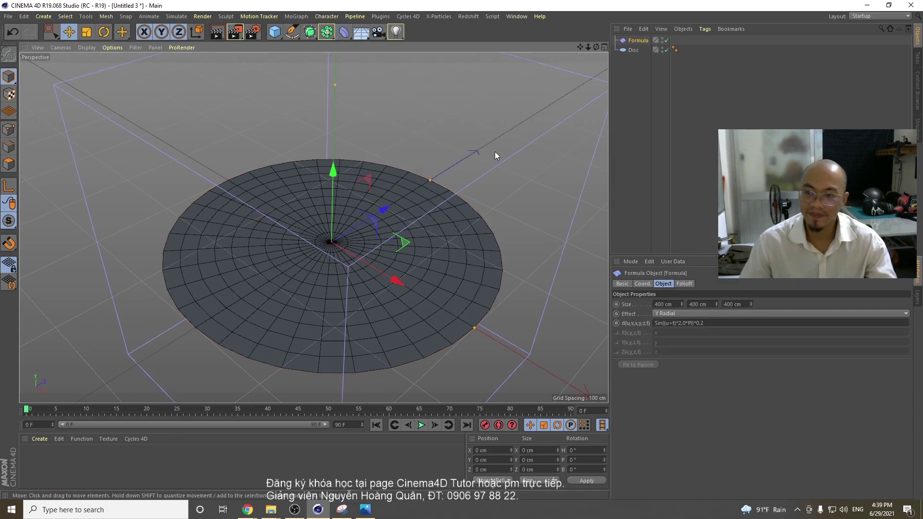
left_click_drag(639, 41, 635, 51)
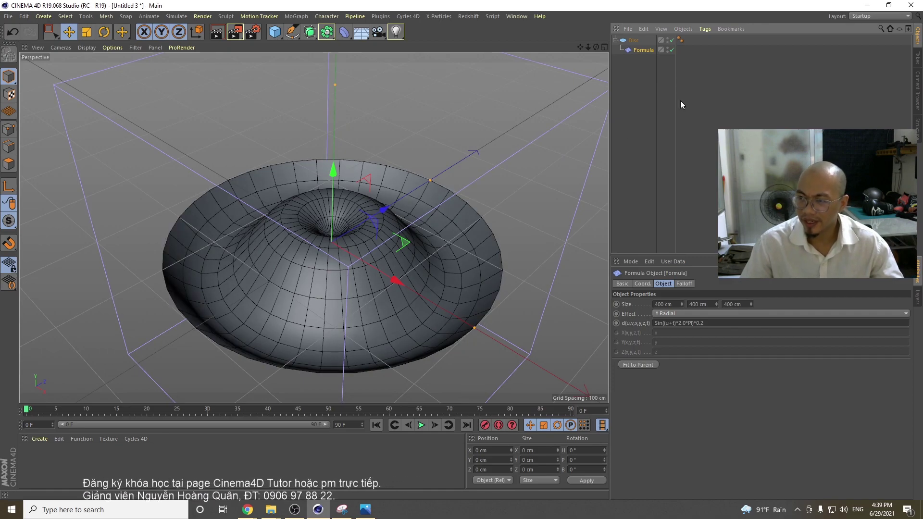
- Increase the disc's outer radius to 291 cm
left_click(627, 41)
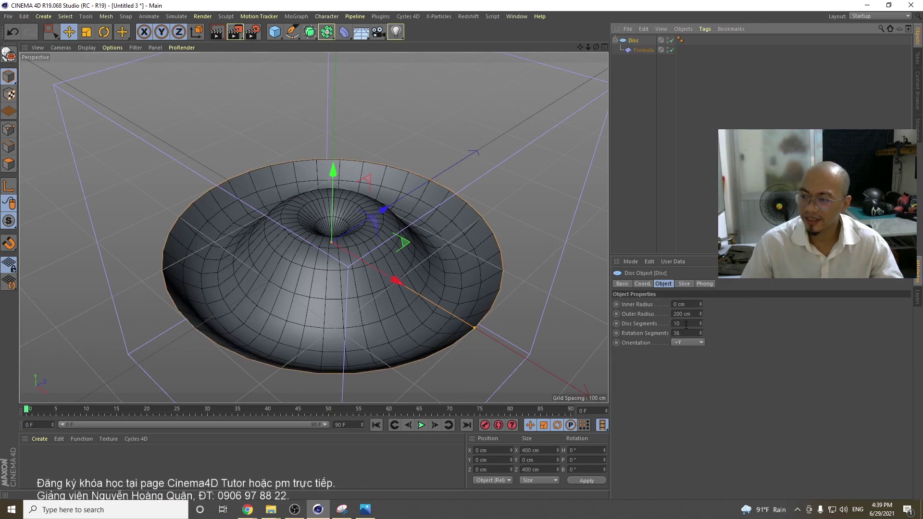
left_click_drag(701, 314, 730, 313)
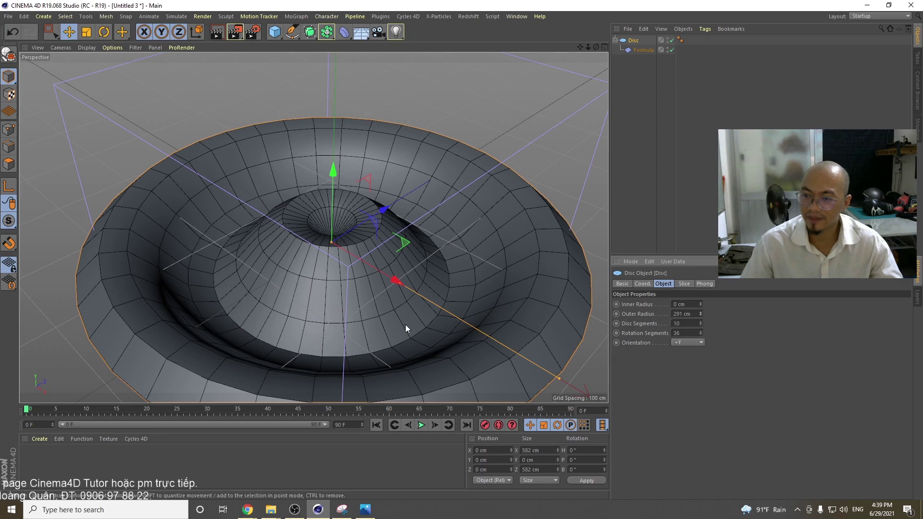
scroll(420, 291, "down", 3)
middle_click_drag(463, 291, 441, 268, "alt")
mouse_move(372, 260)
left_mouse_down("alt")
mouse_move(380, 221)
mouse_move(379, 250)
left_mouse_up("alt")
scroll(337, 255, "up", 2)
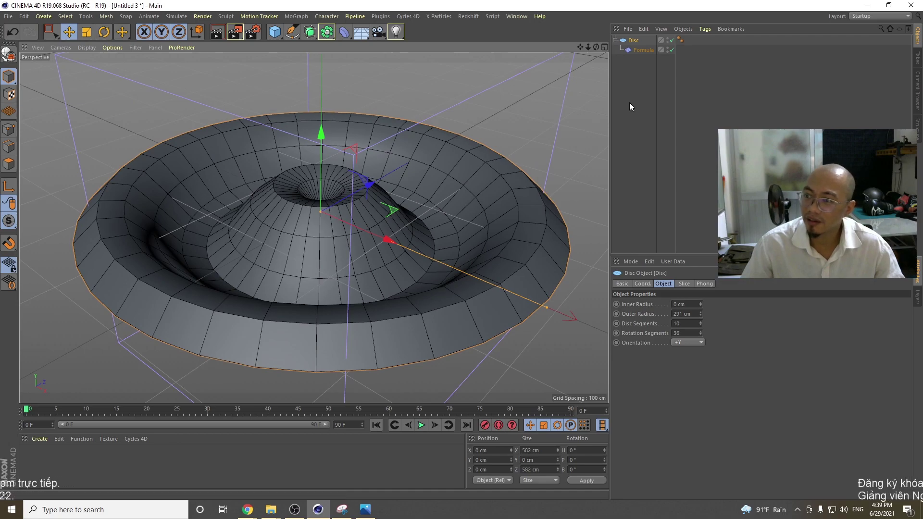
- Flatten the waves by reducing the Formula deformer's Y size to 215 cm
left_click(651, 50)
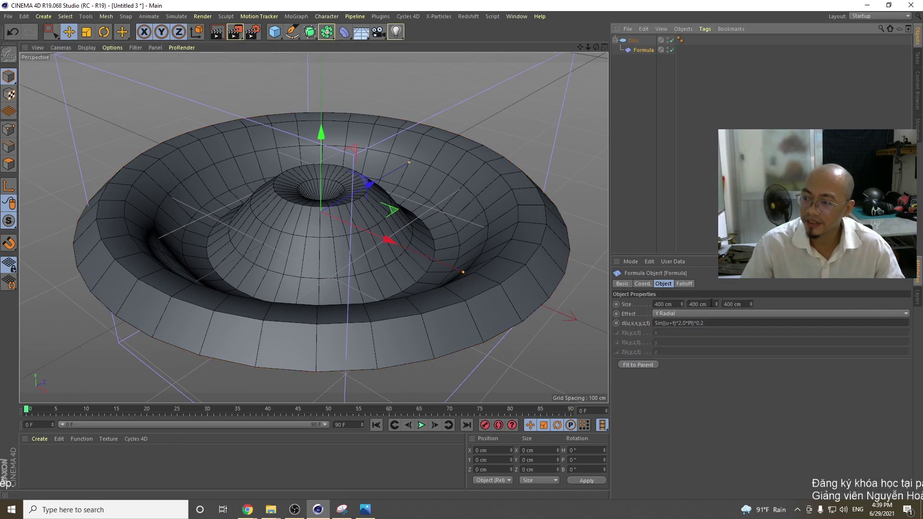
left_click_drag(716, 304, 717, 389)
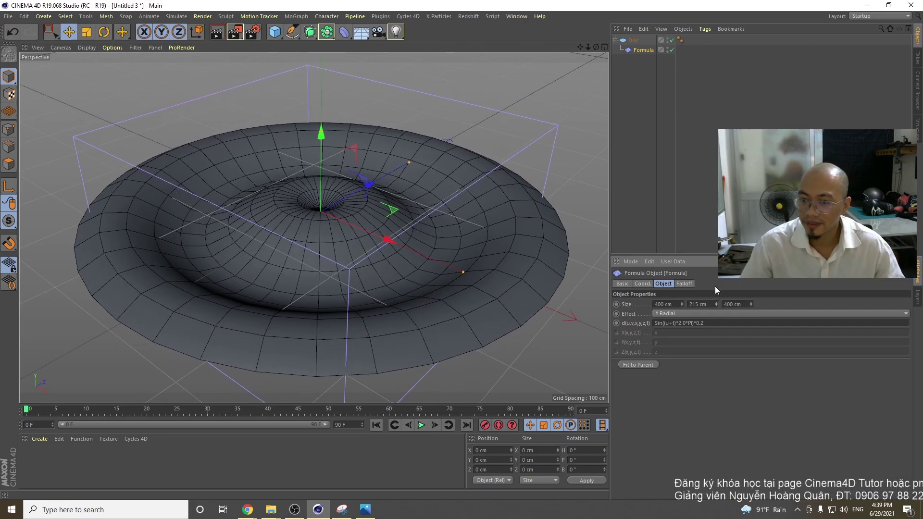
scroll(382, 225, "down", 5)
scroll(383, 225, "up", 6)
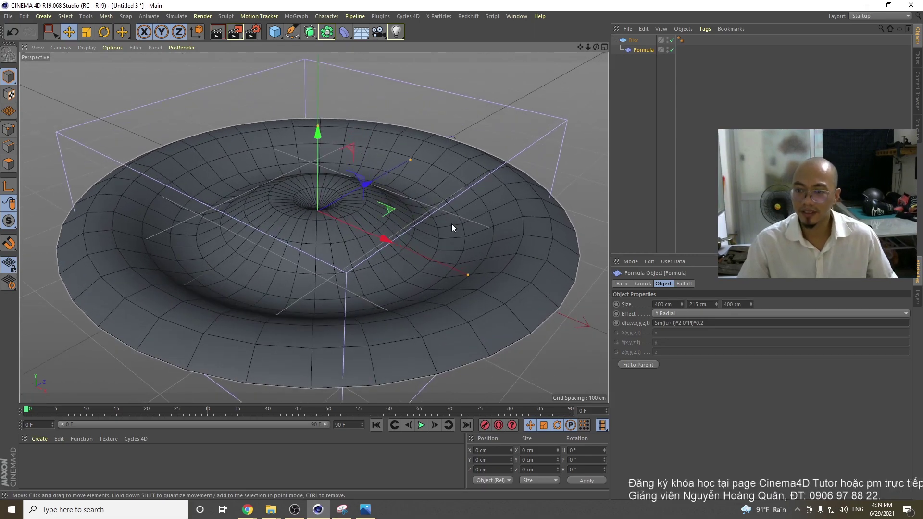
- Create a polygon copy of the deformed disc with Current State to Object, and hide and disable the original disc
left_click_drag(388, 168, 578, 144, "alt")
right_click(635, 41)
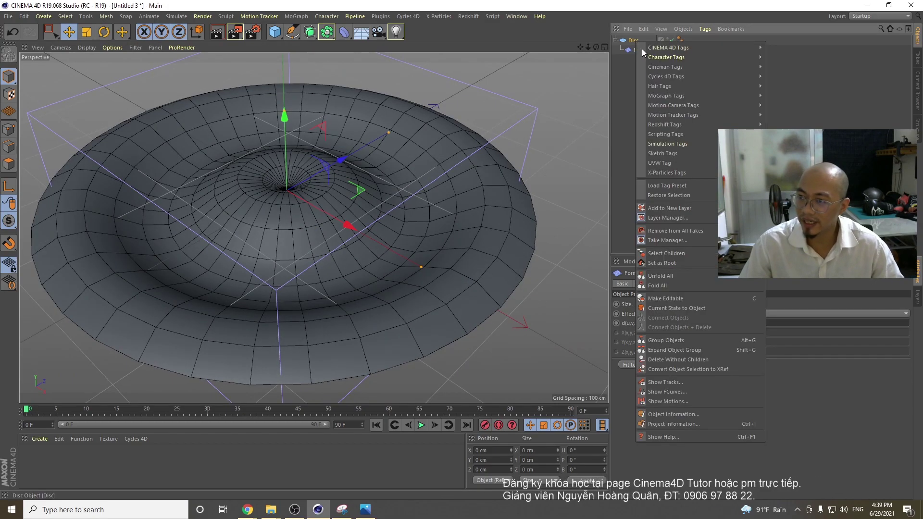
left_click(699, 308)
left_click_drag(636, 62, 631, 50)
left_click_drag(640, 103, 640, 102)
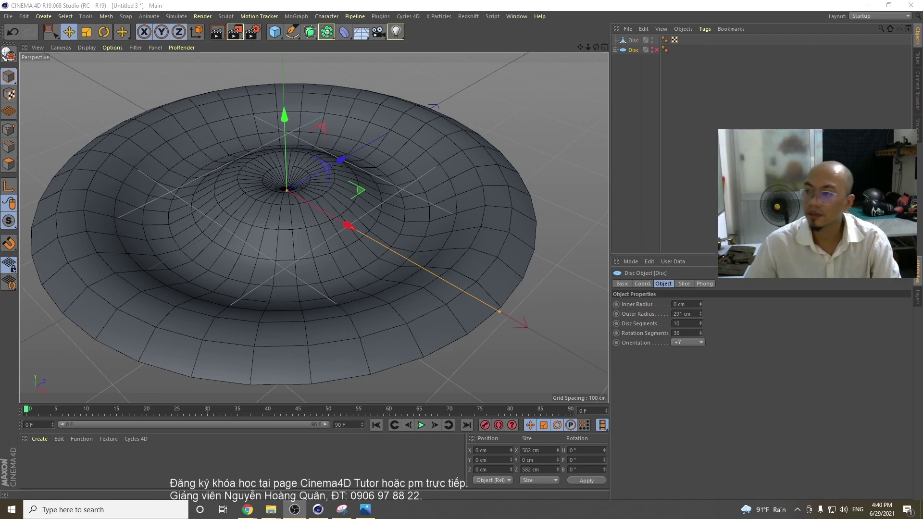
- Select all edges of the polygon disc in edge mode
left_click(633, 41)
scroll(362, 156, "down", 3)
middle_click_drag(363, 175, 382, 202, "alt")
left_click(9, 146)
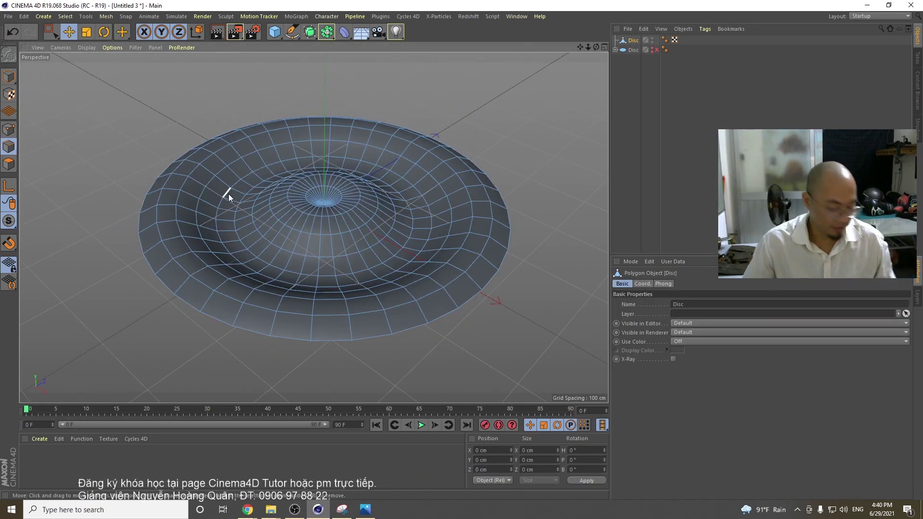
key("ctrl+a")
- Remove the disc's concentric edge rings from the selection with Loop Selection, keeping only the radial edges selected
left_click_drag(396, 193, 362, 223, "alt")
right_click(362, 218)
left_click(369, 283)
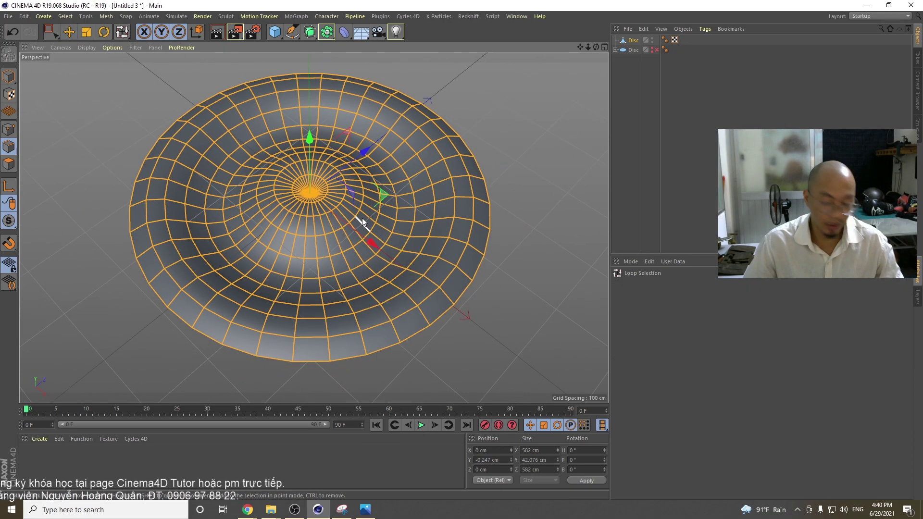
left_click_drag(311, 358, 308, 289, "ctrl")
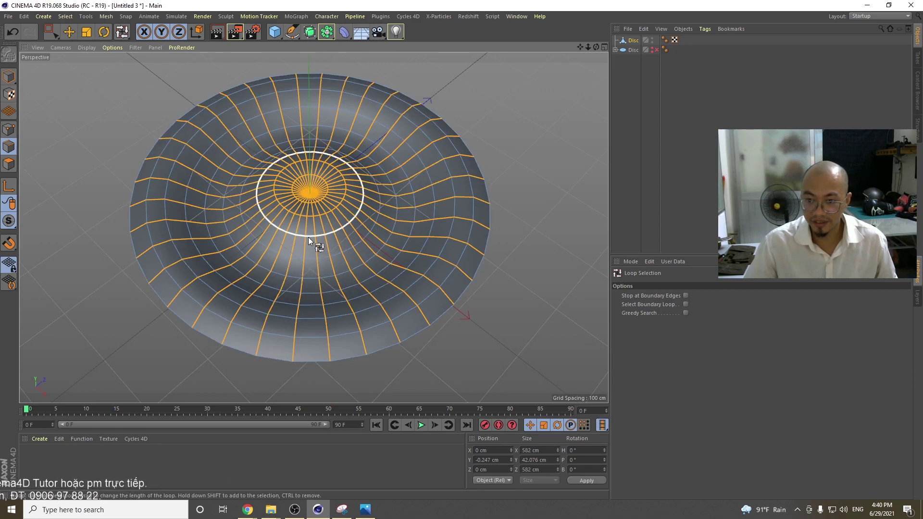
scroll(311, 235, "up", 4)
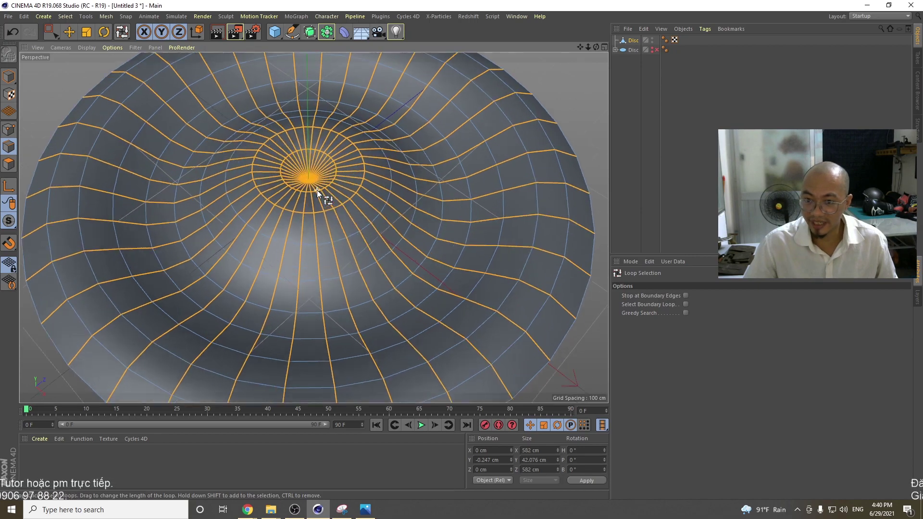
scroll(313, 197, "up", 1)
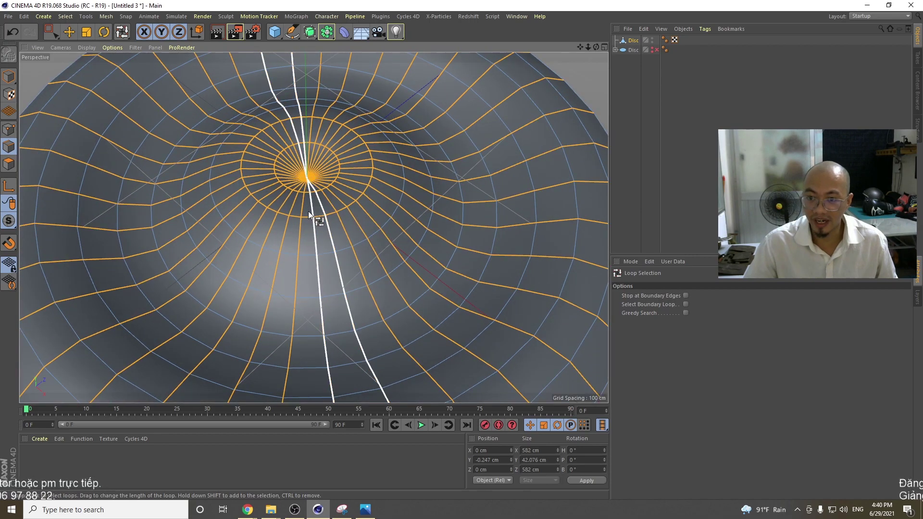
scroll(307, 192, "up", 2)
scroll(307, 188, "down", 2)
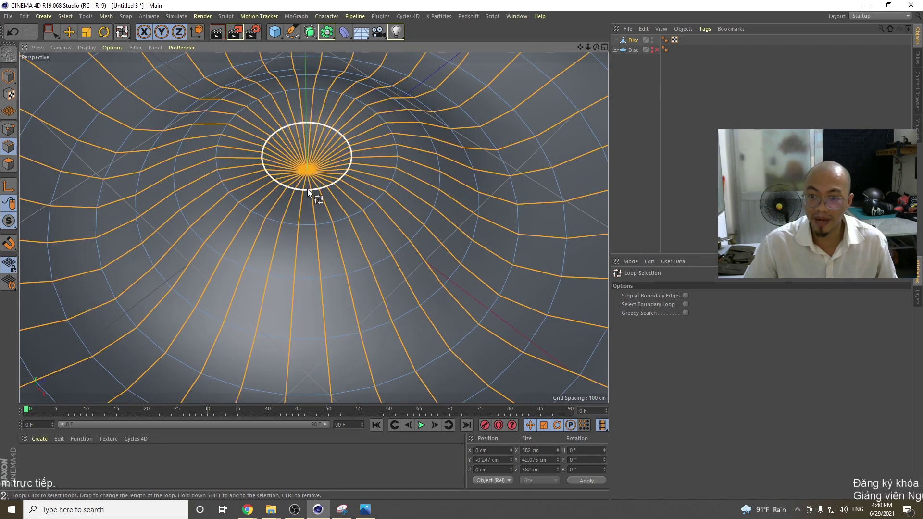
scroll(327, 226, "down", 3)
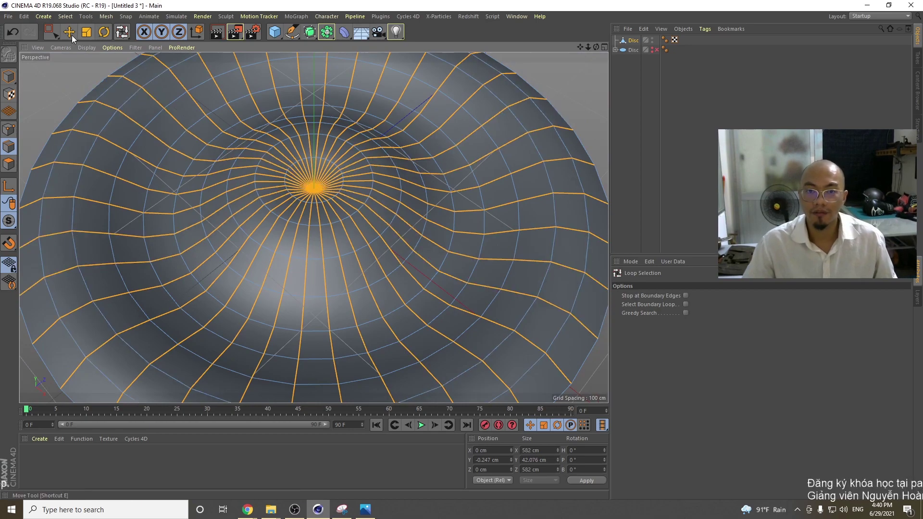
- Deselect the innermost radial edges around the disc's center with Live Selection
left_click_drag(51, 33, 76, 47)
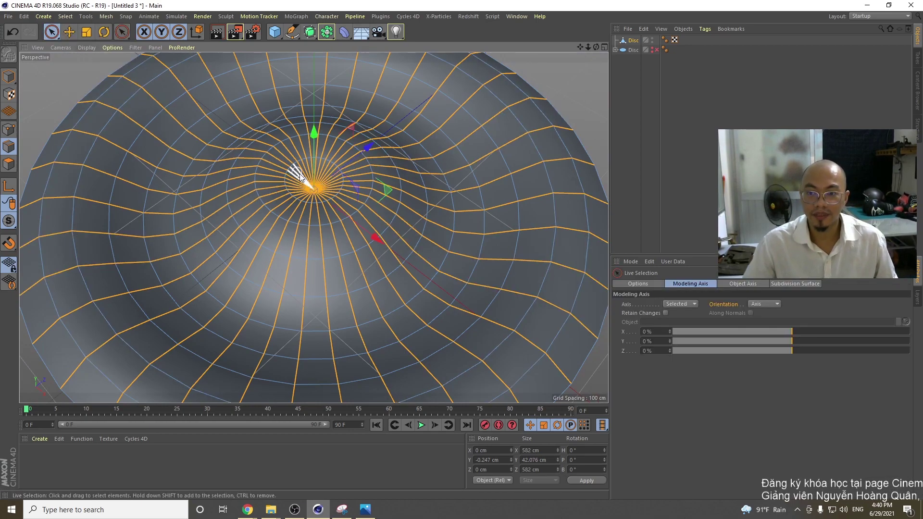
left_click_drag(325, 183, 309, 189, "ctrl")
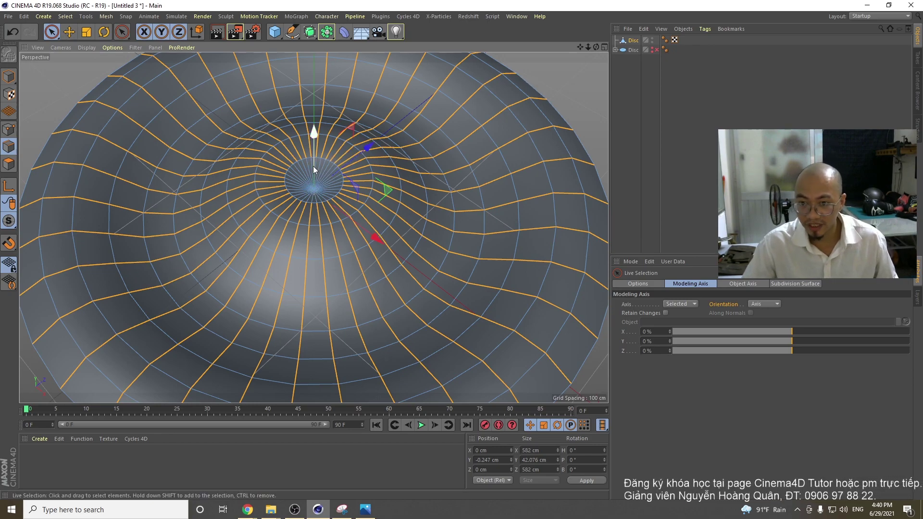
scroll(310, 185, "down", 4)
middle_click_drag(348, 238, 343, 256, "alt")
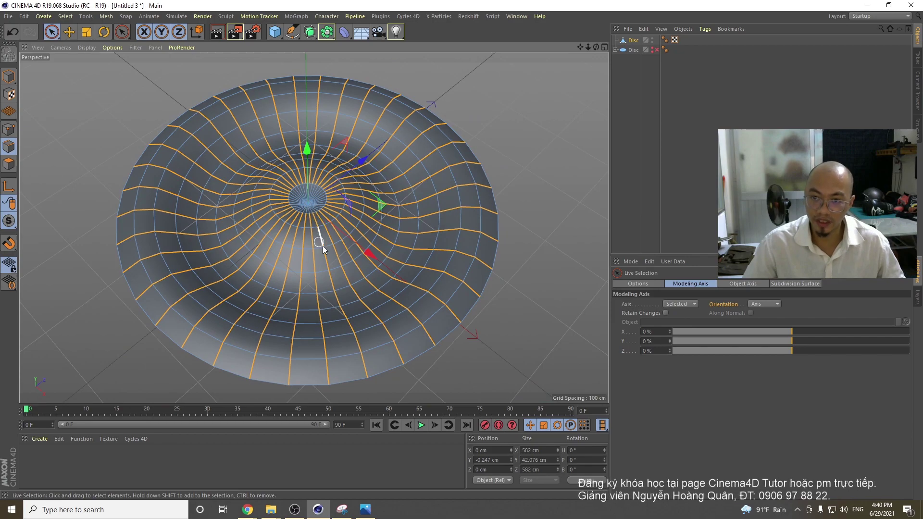
left_click_drag(333, 250, 331, 241, "alt")
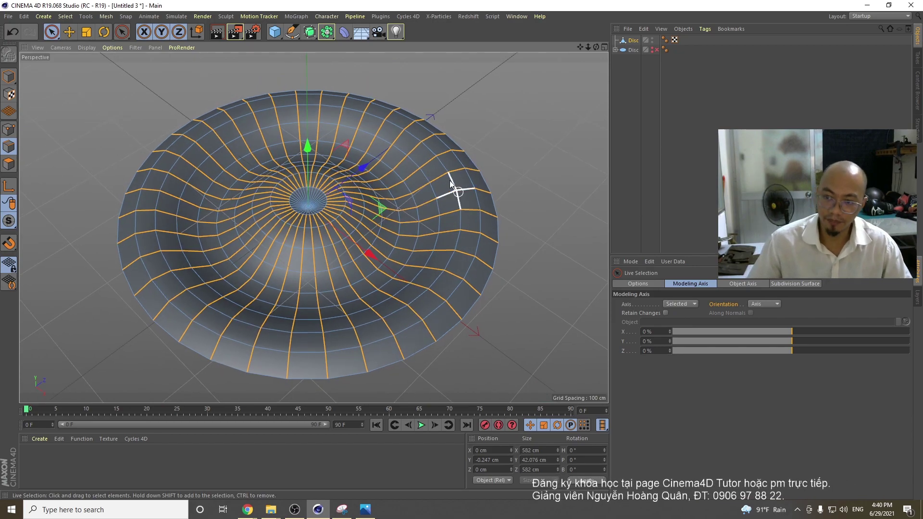
- Convert the selected radial edges with Edge to Spline and move the resulting spline out of the disc's hierarchy
left_click(106, 16)
mouse_move(122, 38)
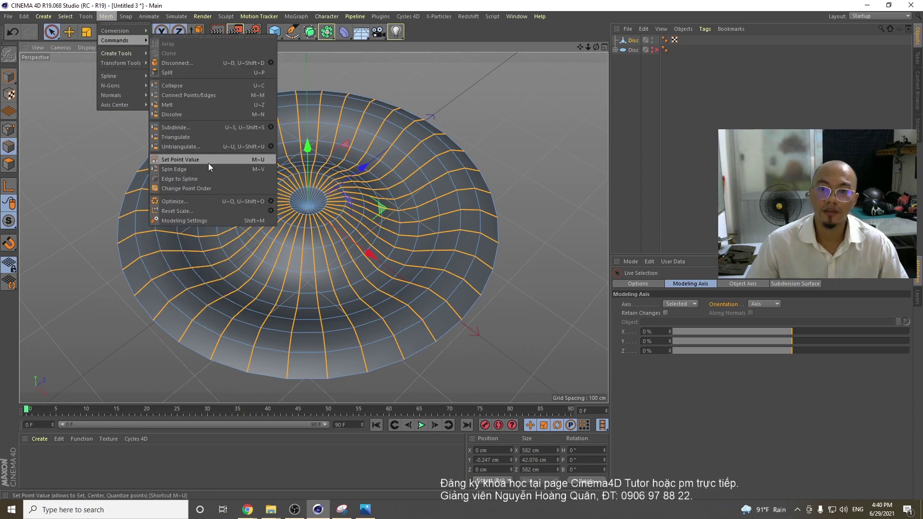
left_click(185, 179)
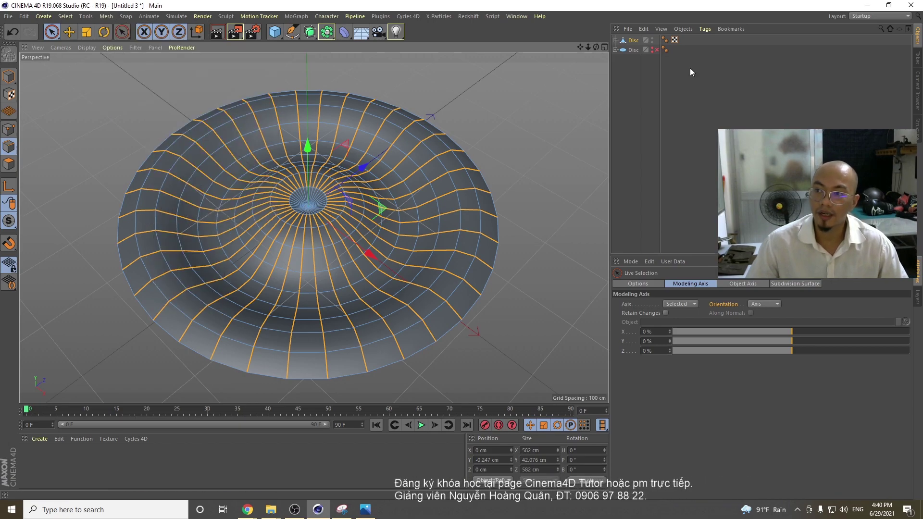
left_click(616, 41)
left_click(649, 50)
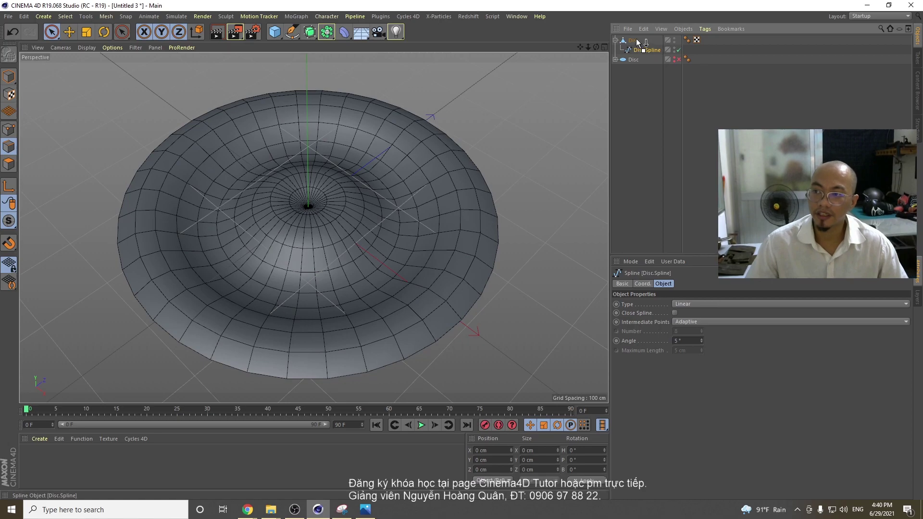
left_click_drag(635, 38, 635, 36)
- Hide the polygon disc in both editor and renderer, and select the radial spline
left_click(634, 50)
left_click(669, 52, "alt")
left_click(668, 51, "ctrl")
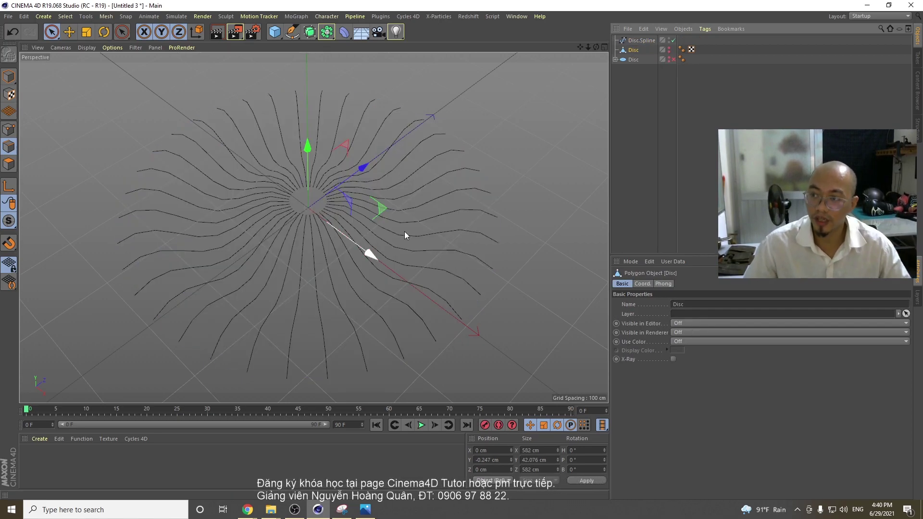
left_click(634, 41)
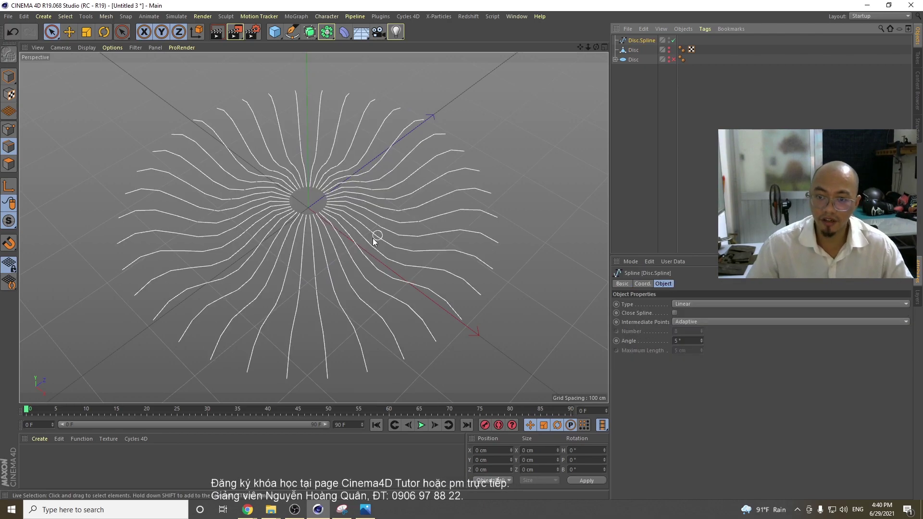
left_click_drag(398, 264, 424, 235, "alt")
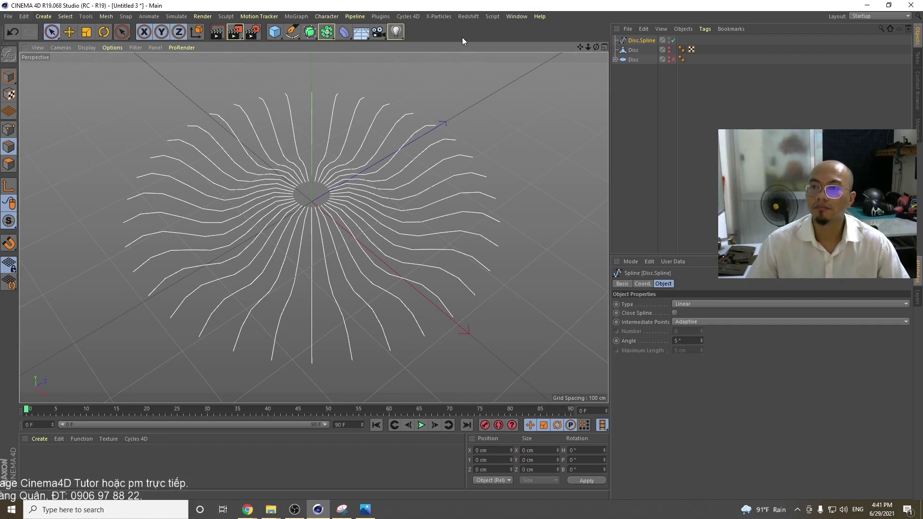
- Open the Redshift RenderView, start the live render, and move its window off the viewport's center
left_click(469, 15)
left_click(518, 82)
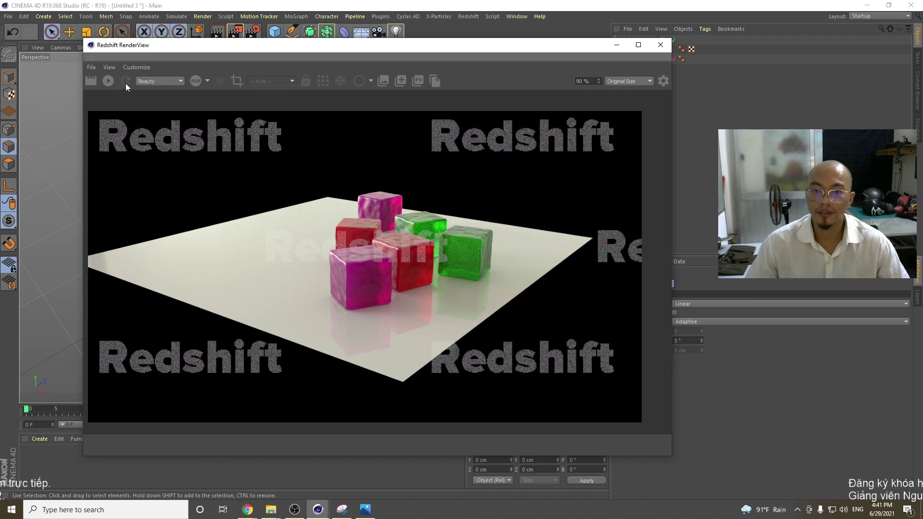
left_click(111, 80)
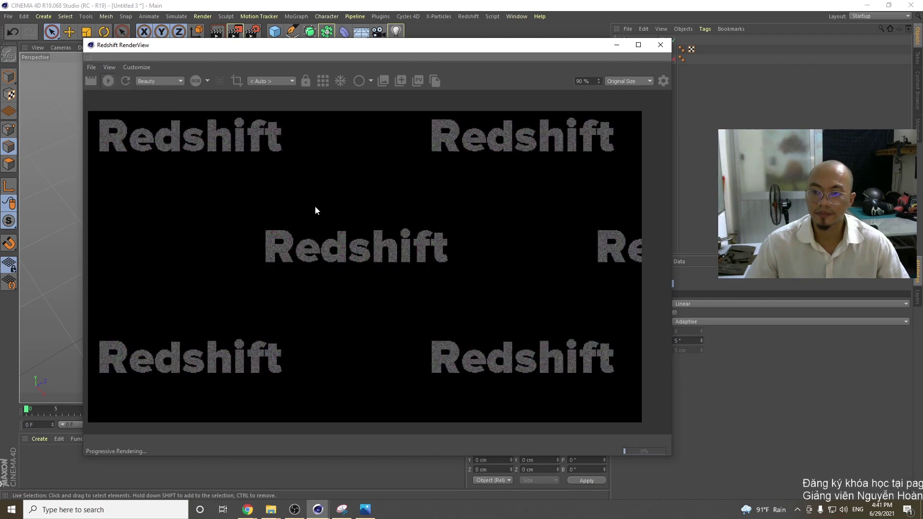
left_click_drag(288, 51, 586, 124)
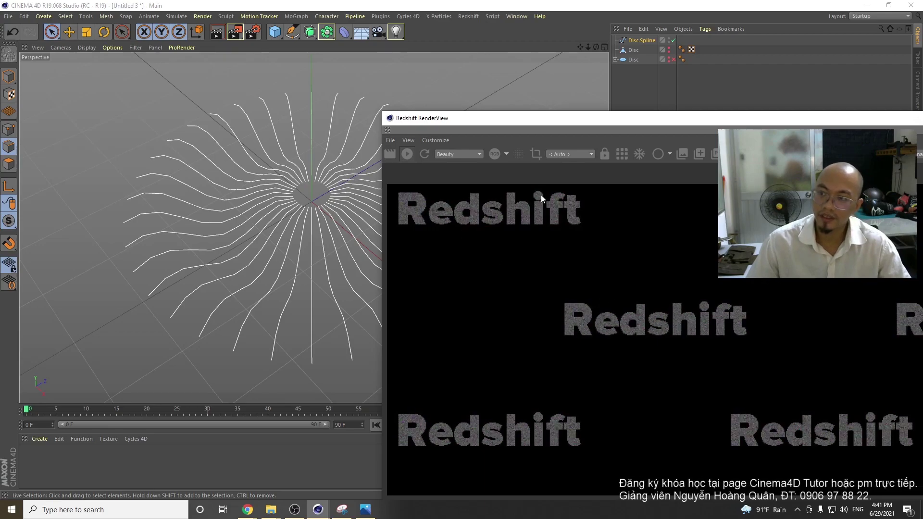
- Add a Redshift Object tag to the radial spline
right_click(637, 42)
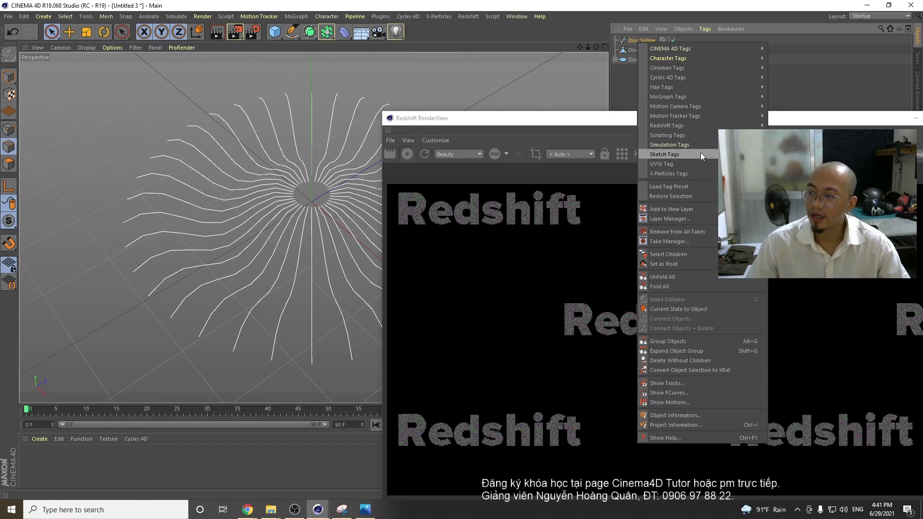
mouse_move(694, 126)
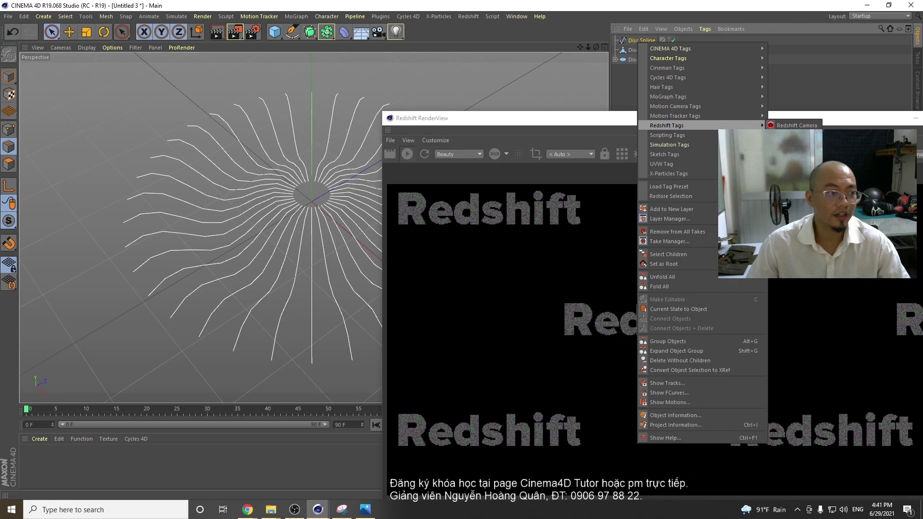
left_click(796, 126)
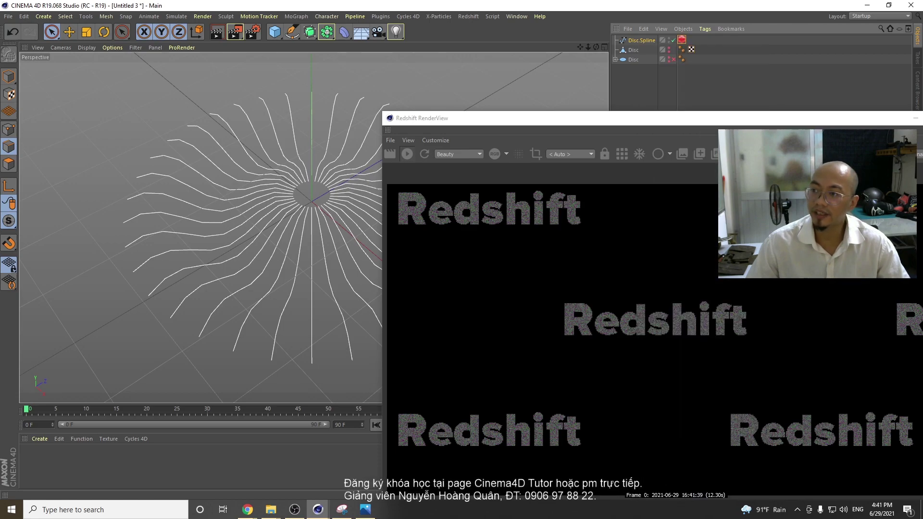
- Set the Redshift Object tag's curve mode to Cylinders and bring the RenderView into full view
left_click_drag(747, 126, 741, 198)
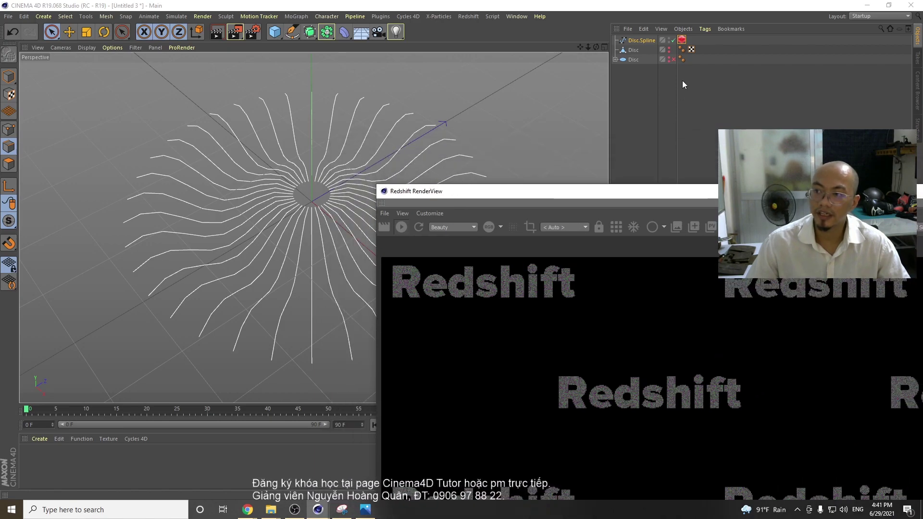
left_click_drag(538, 200, 48, 231)
left_click(674, 59)
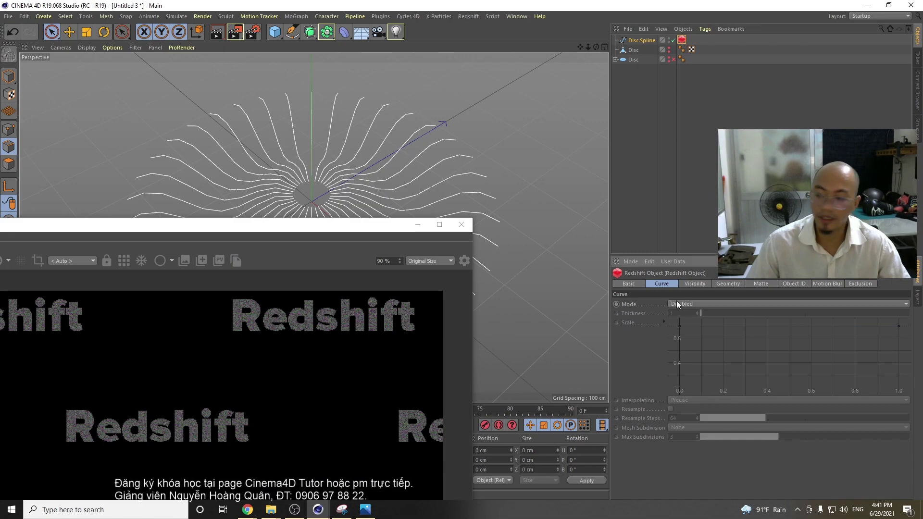
left_click(698, 303)
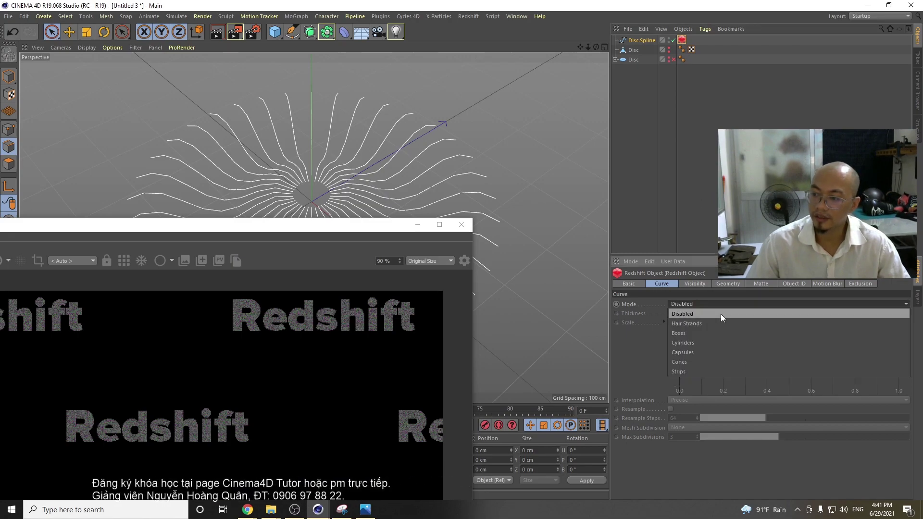
left_click(718, 339)
left_click_drag(200, 244, 322, 102)
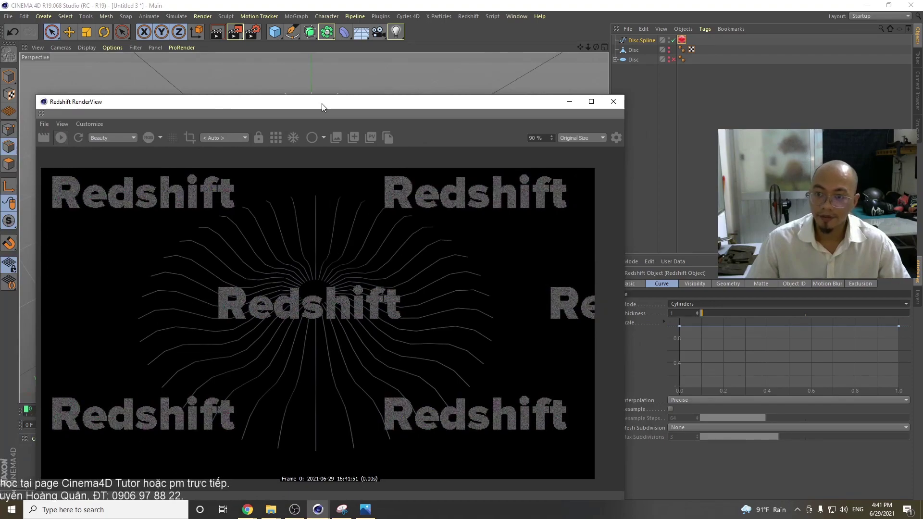
- Create a Redshift Incandescent material
left_click_drag(220, 103, 378, 296)
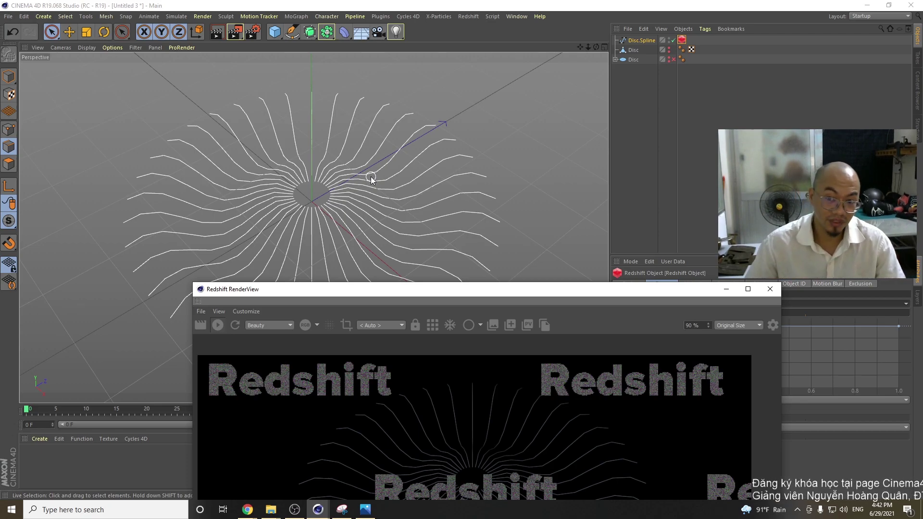
left_click(40, 439)
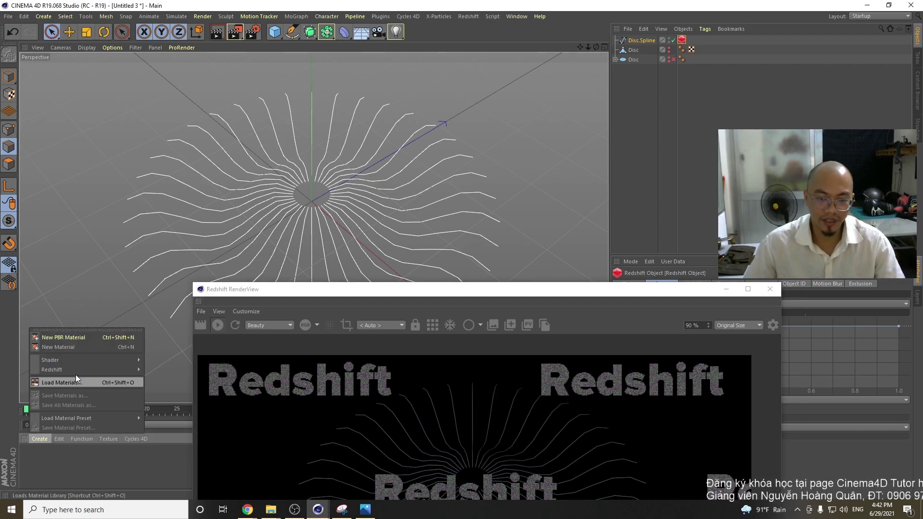
mouse_move(77, 369)
mouse_move(154, 369)
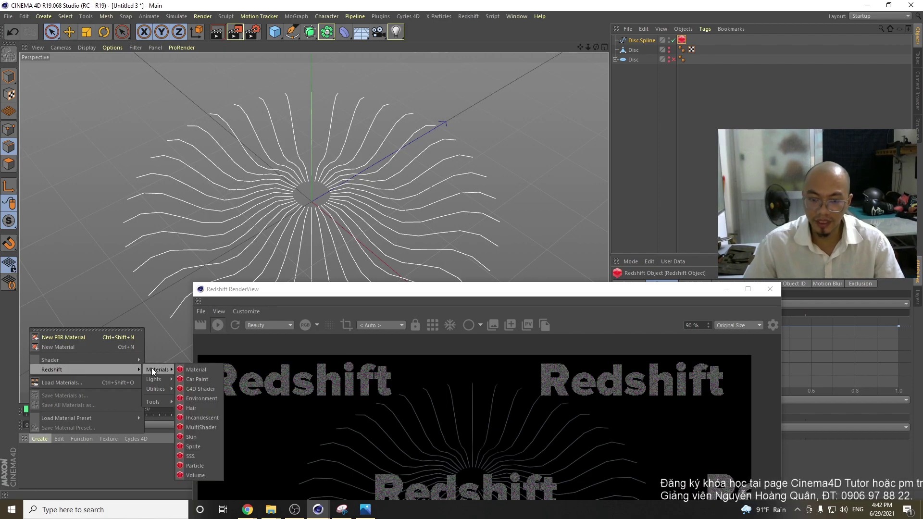
left_click(217, 417)
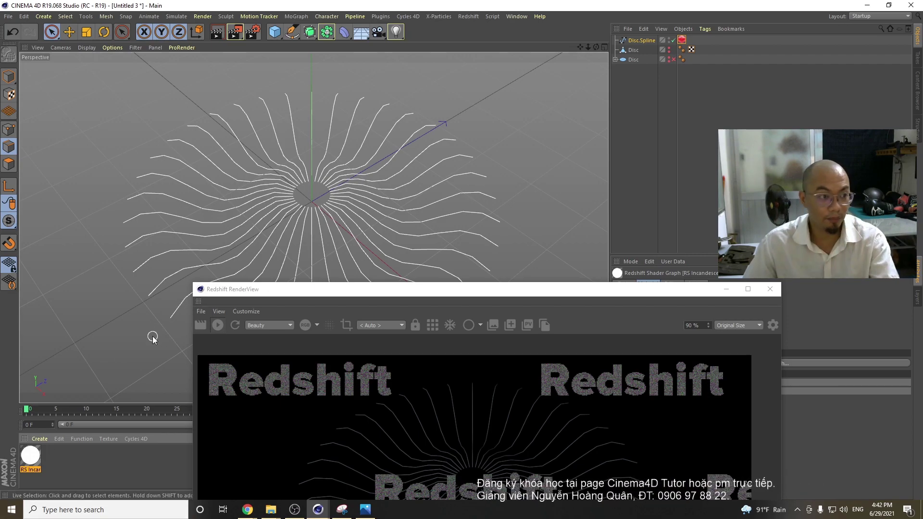
- Apply the RS Incandescent material to the radial spline and bring the RenderView back into full view
left_click_drag(215, 298, 125, 420)
left_click_drag(36, 457, 642, 40)
left_click_drag(393, 412, 376, 111)
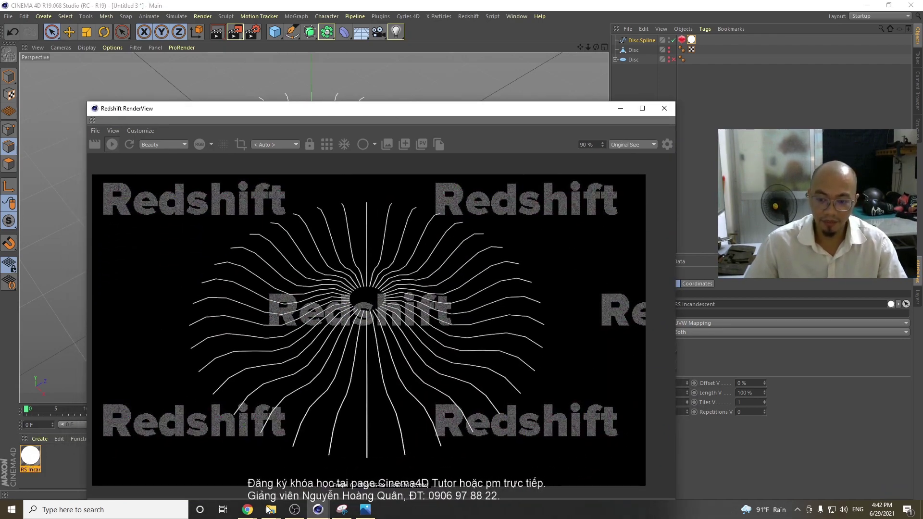
- Set the RS Incandescent material's illumination color to light blue and close its shader graph
mouse_move(247, 509)
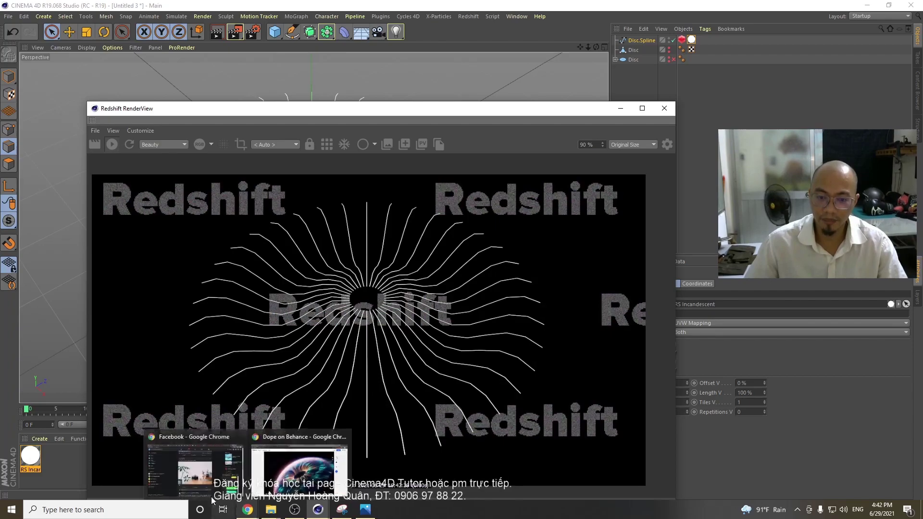
double_click(31, 457)
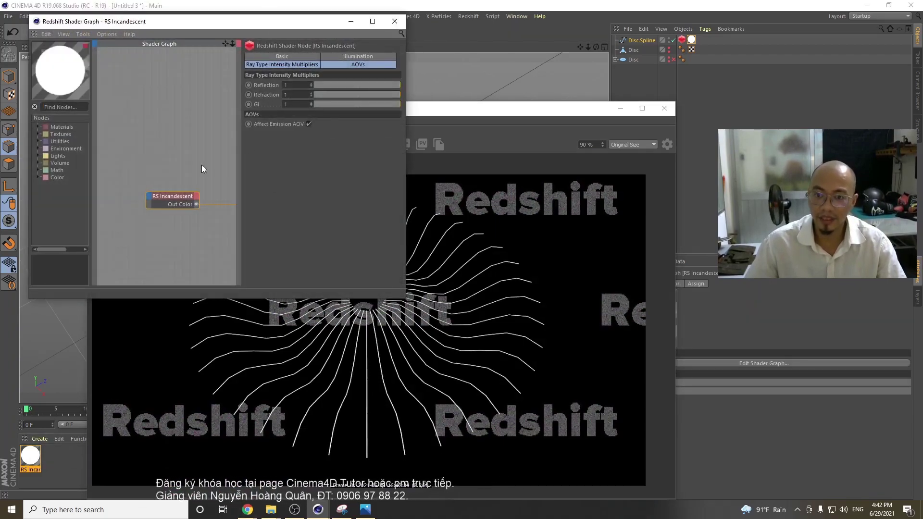
left_click(358, 57)
left_click(362, 83)
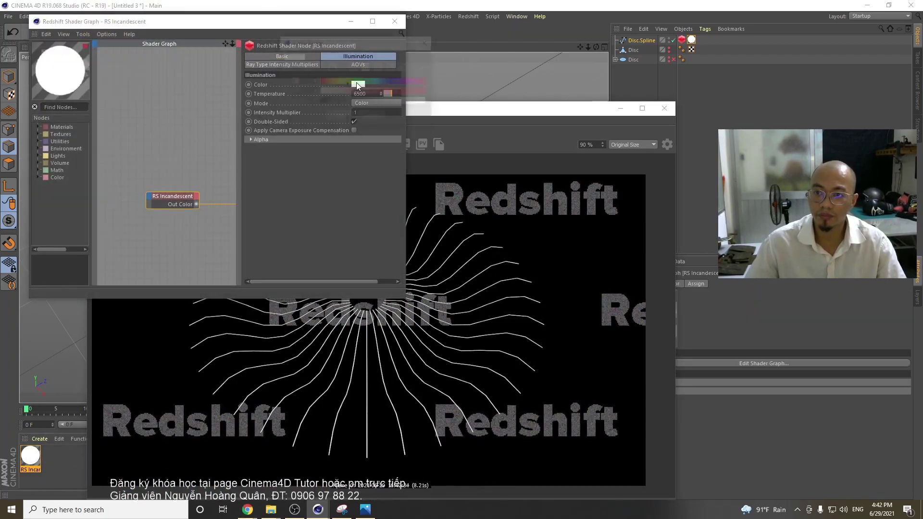
left_click(379, 81)
left_click(426, 91)
left_click(337, 117)
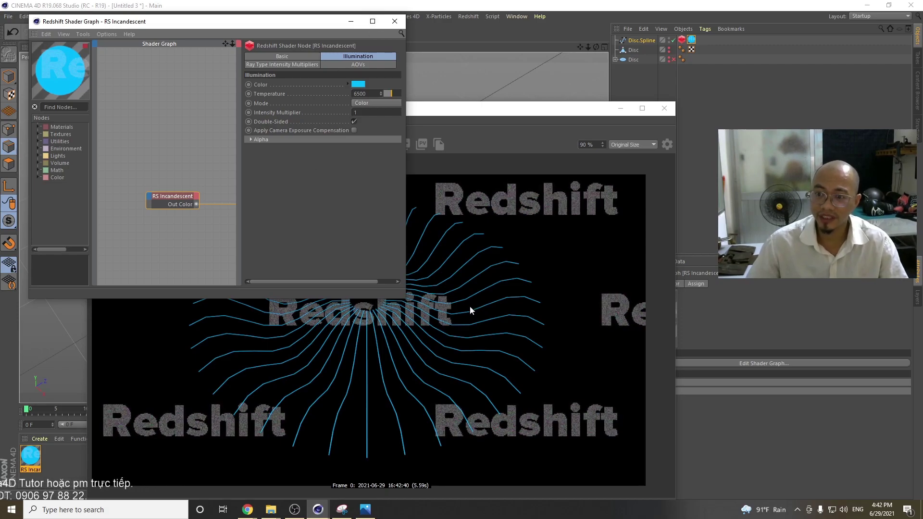
left_click(395, 21)
- Move the RenderView window clear of the viewport and the spline's attributes, and select the radial spline
left_click_drag(480, 110, 509, 112)
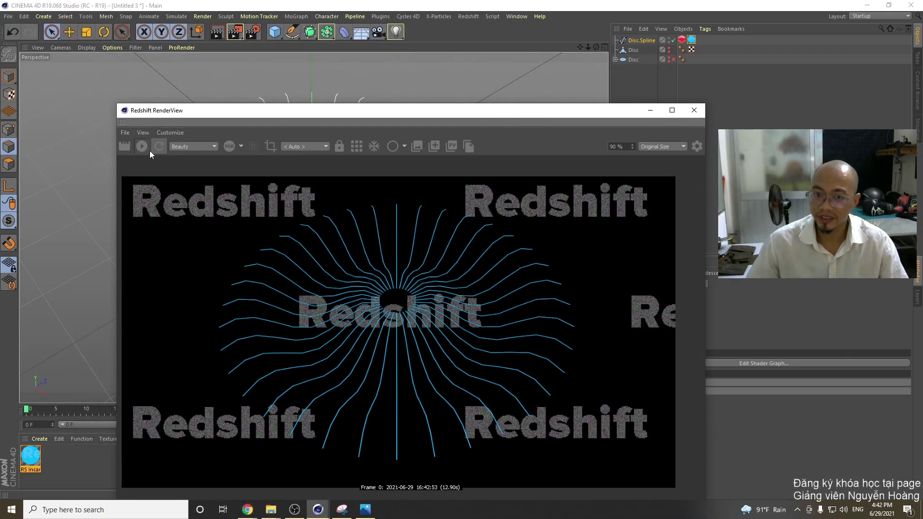
left_click_drag(168, 118, 519, 331)
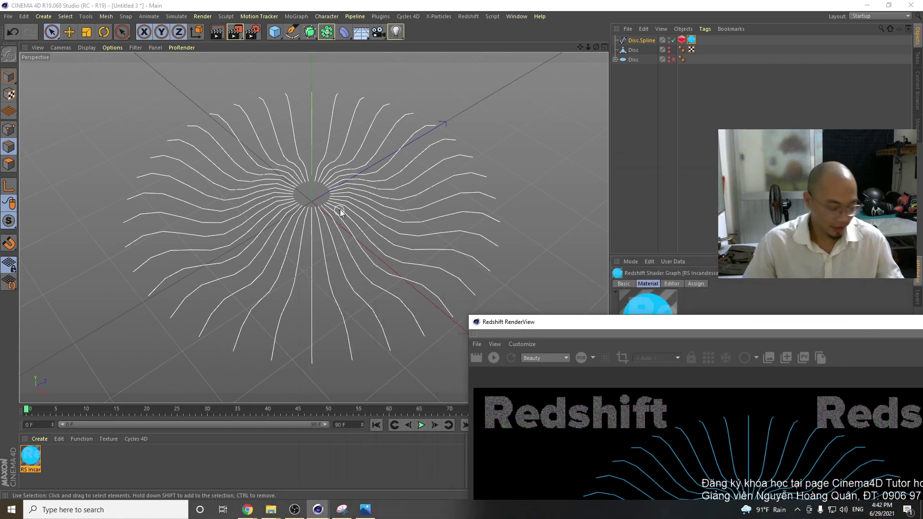
left_click_drag(418, 148, 410, 174, "alt")
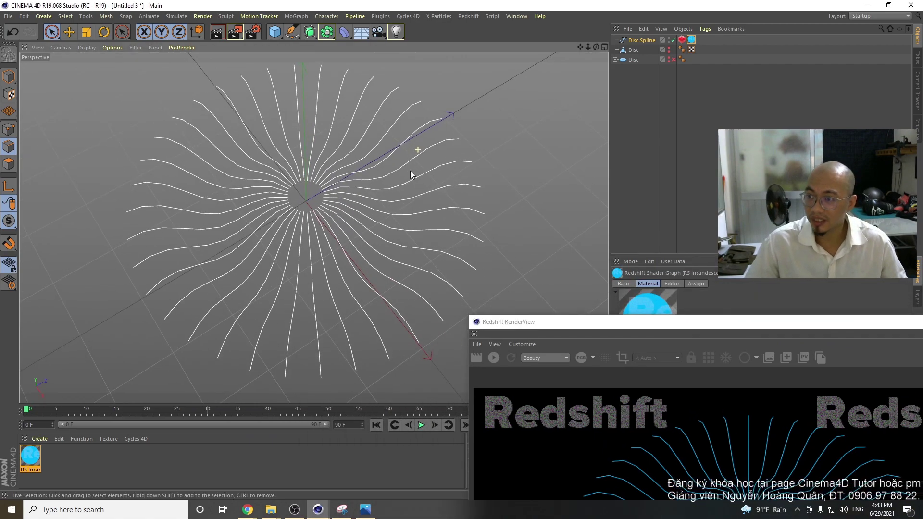
left_click(627, 40)
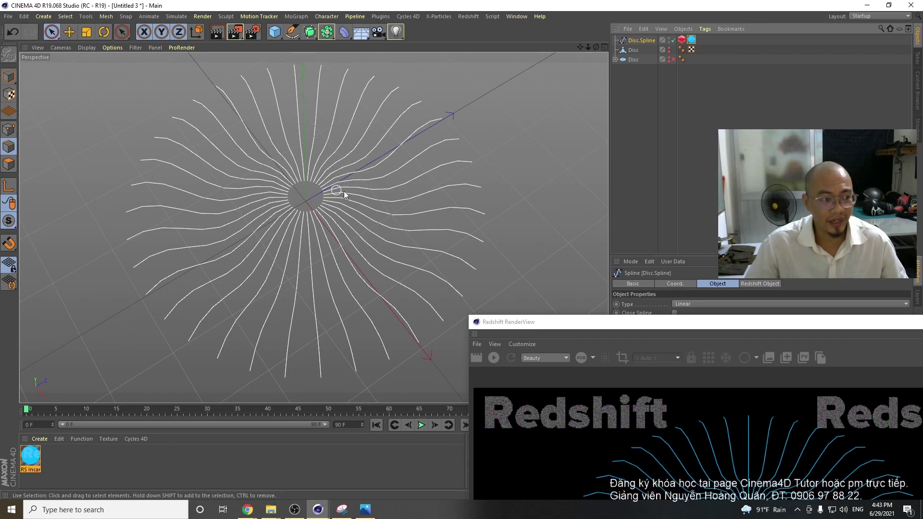
left_click_drag(670, 325, 228, 455)
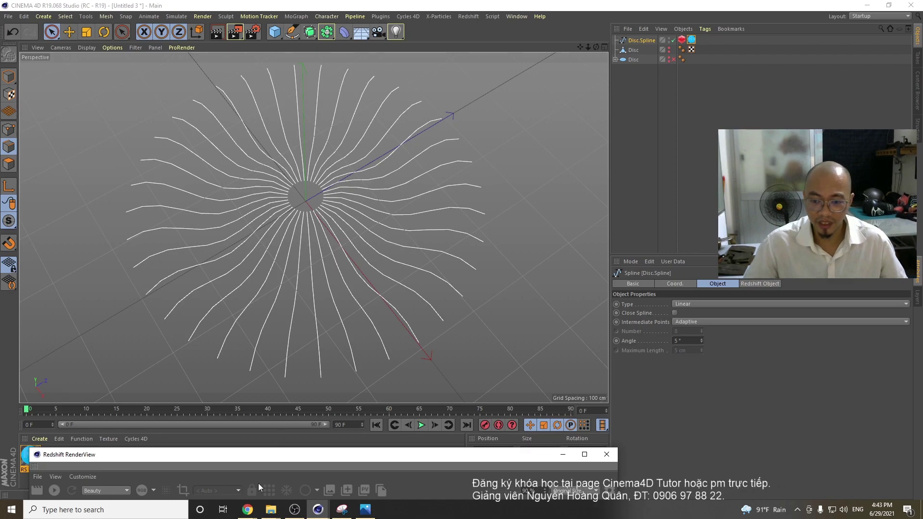
- Switch to the Dope project on Behance in Chrome and examine how the glowing strands around the pupil are shaped and distributed
mouse_move(248, 509)
left_click(304, 462)
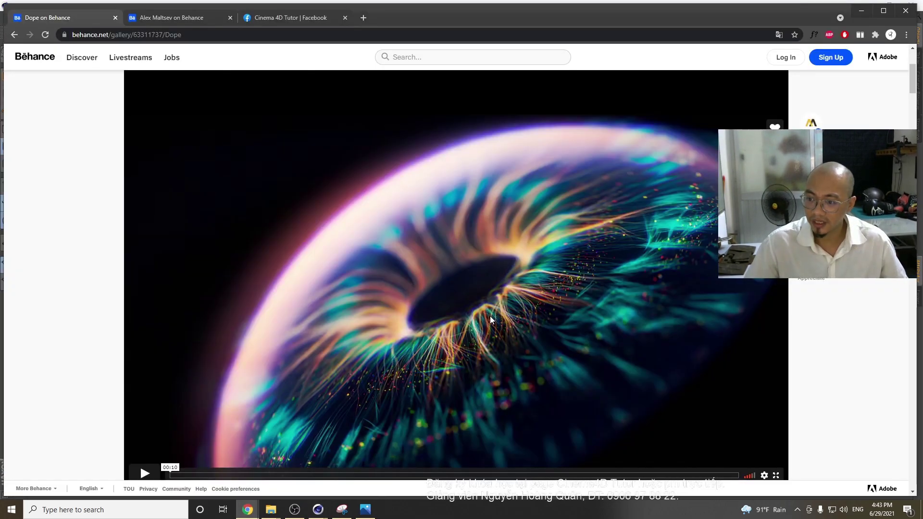
scroll(487, 367, "down", 15)
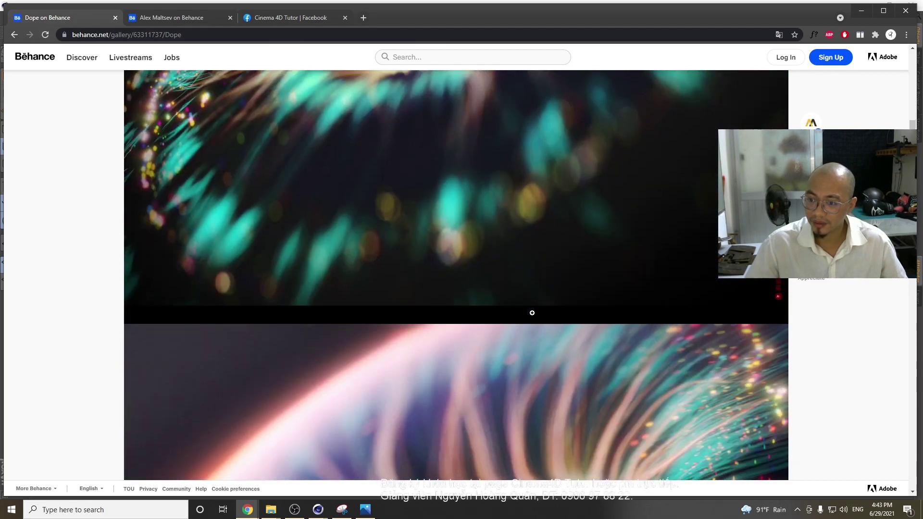
scroll(531, 276, "down", 15)
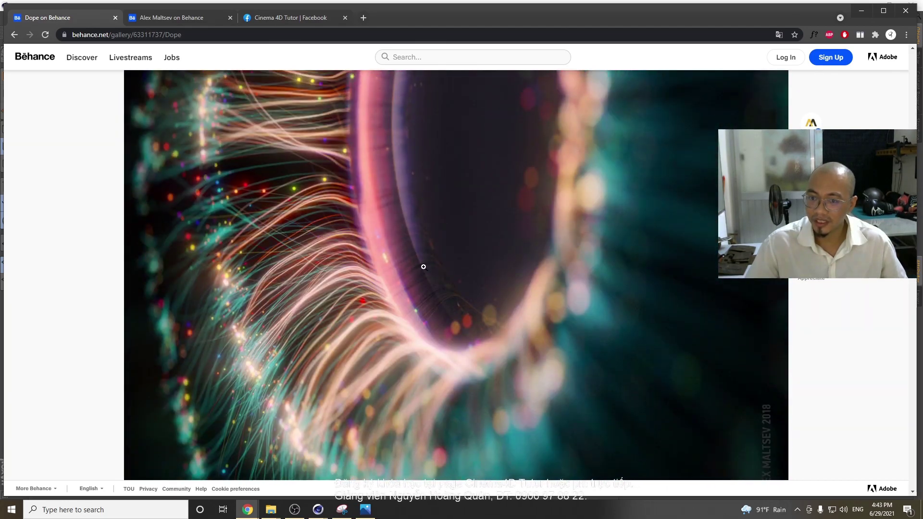
scroll(343, 216, "up", 2)
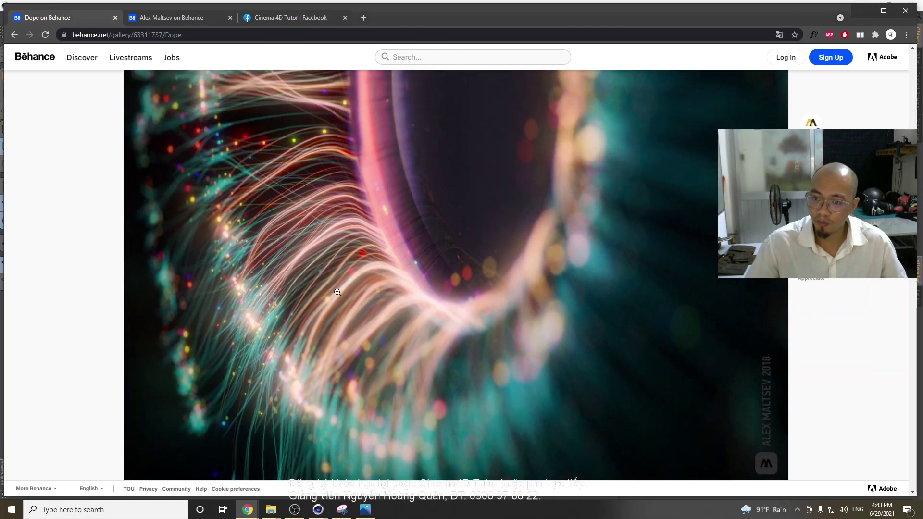
scroll(337, 292, "down", 9)
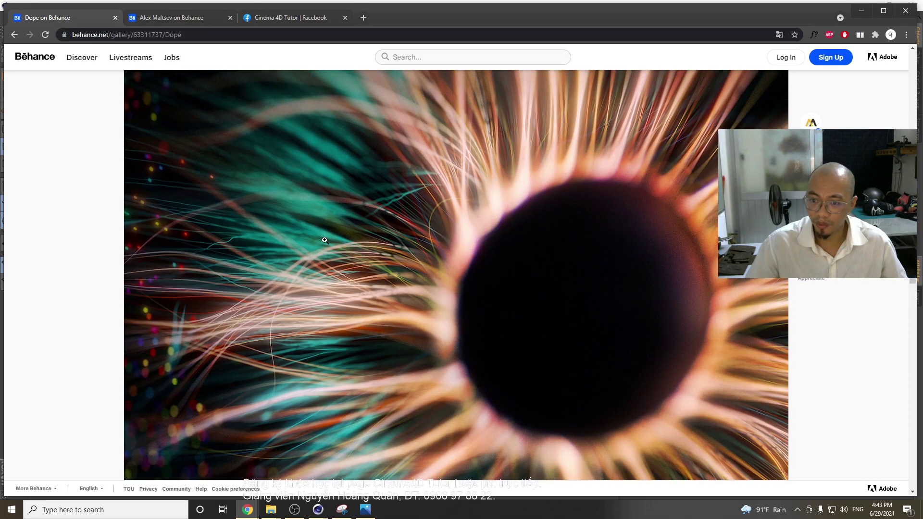
scroll(340, 317, "down", 10)
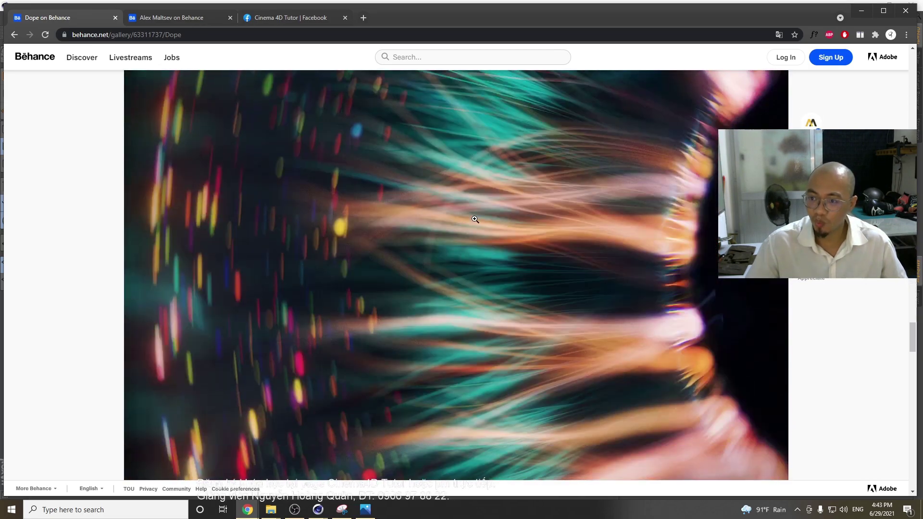
scroll(542, 220, "up", 3)
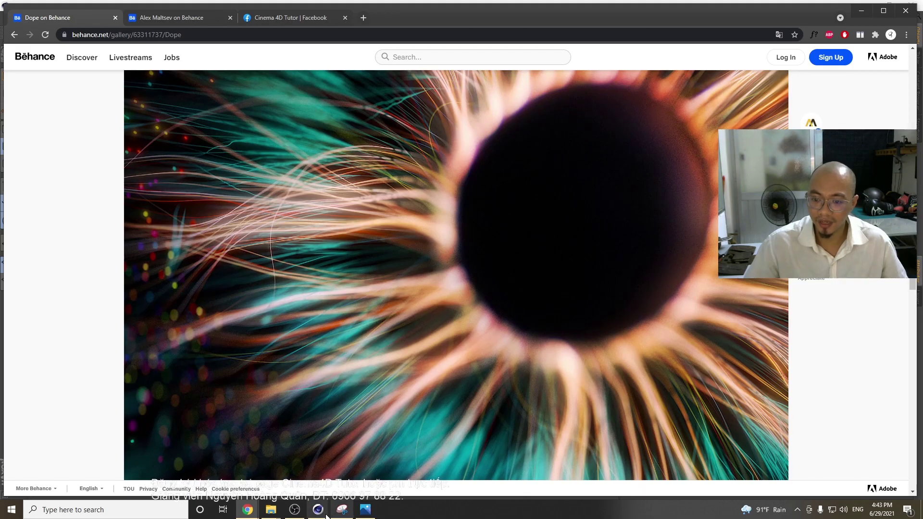
- Return to Cinema 4D, show the radial spline's points and reverse the sequence of the segment running along the X axis
mouse_move(318, 509)
left_click(284, 478)
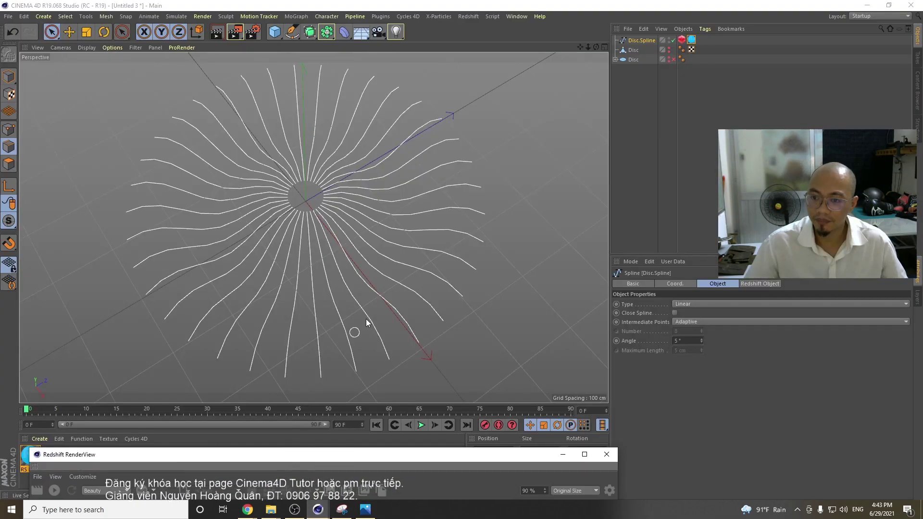
left_click(629, 41)
left_click(9, 129)
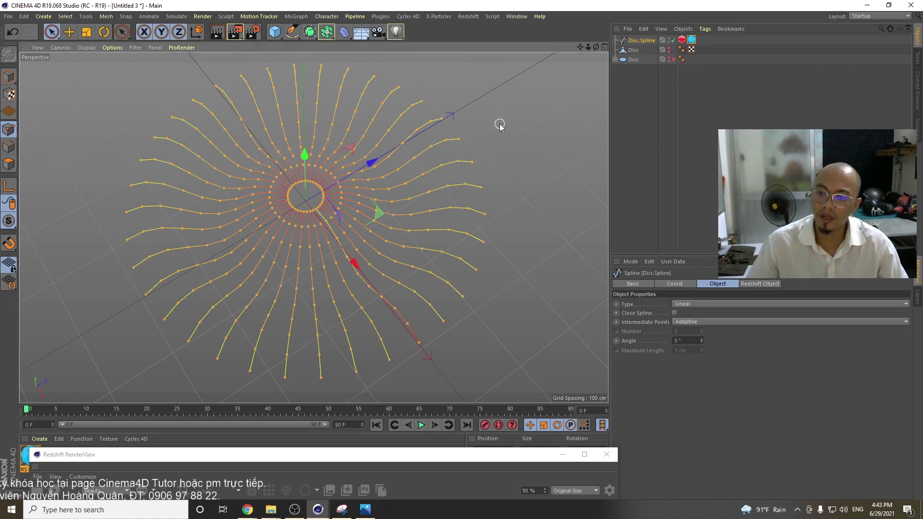
scroll(360, 308, "up", 1)
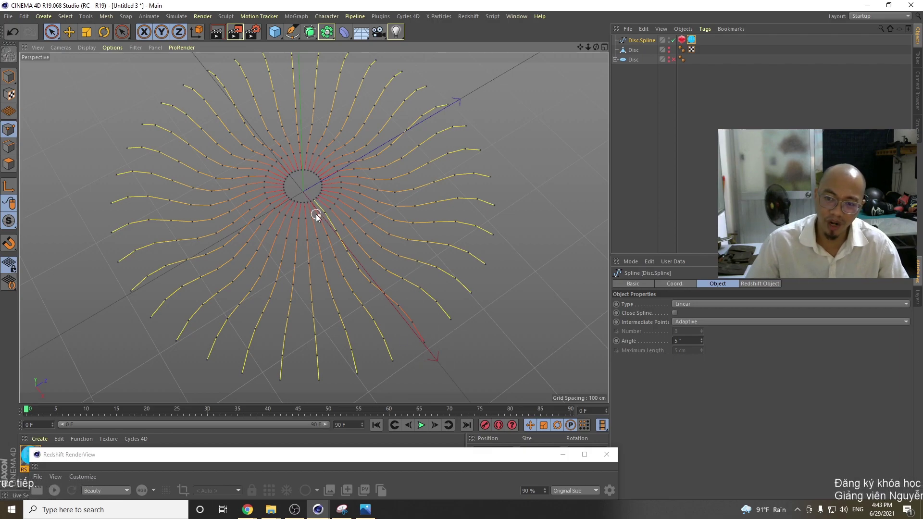
right_click(545, 290)
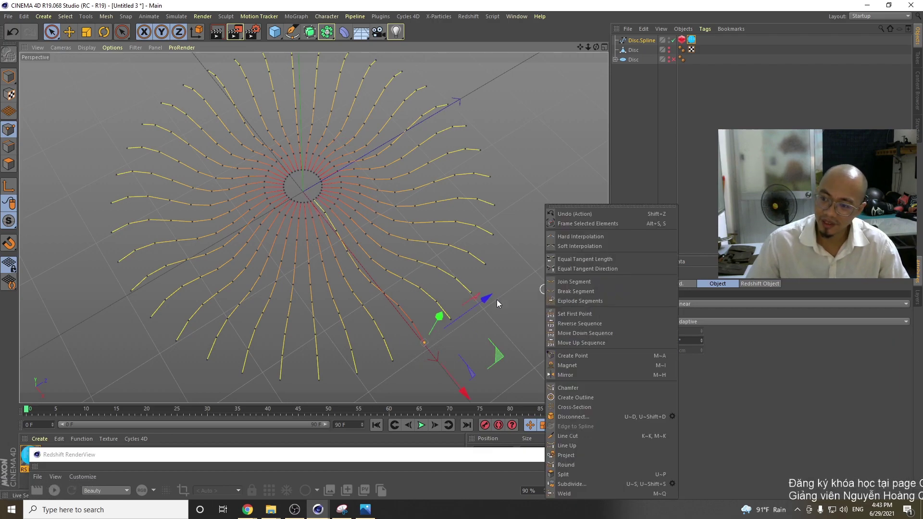
left_click(579, 322)
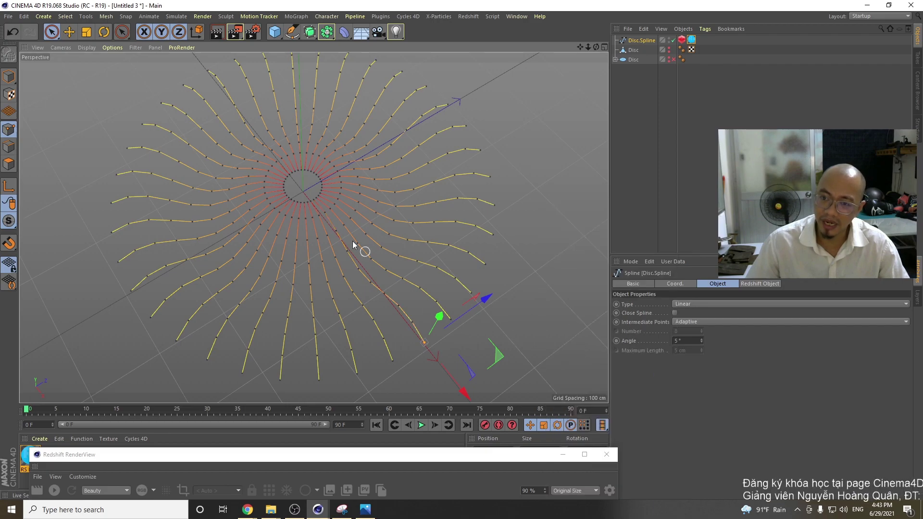
left_click(511, 151)
- Select all points of the radial spline and start Set Point Value with Crumple [Axial] for all axes
scroll(244, 192, "down", 1)
key("ctrl+a")
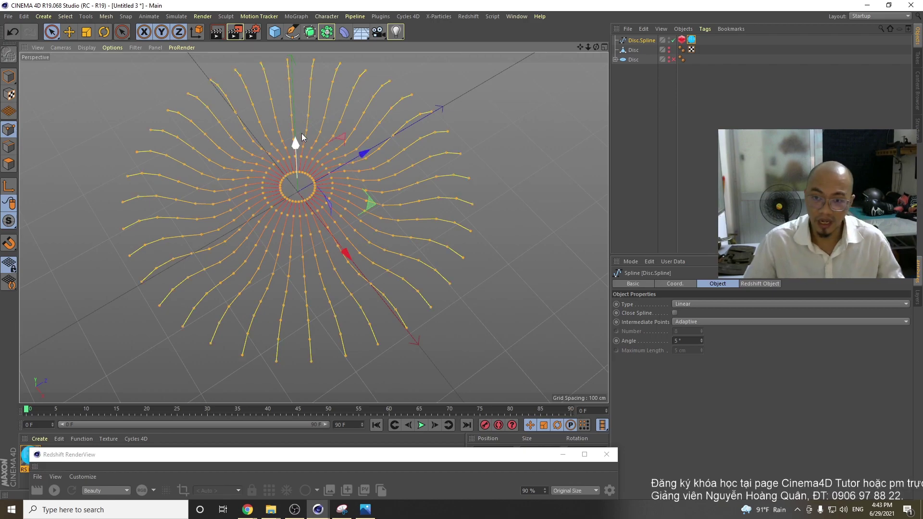
right_click(412, 117)
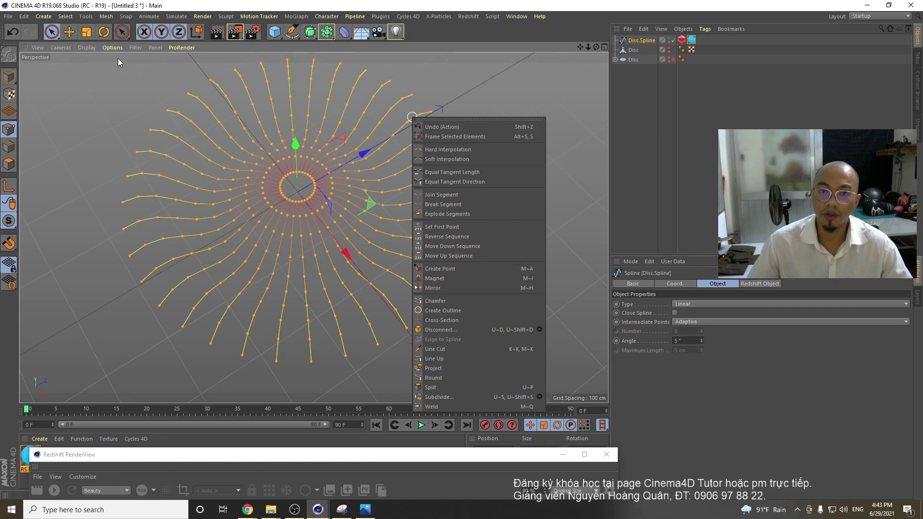
left_click(107, 18)
left_click(107, 16)
mouse_move(116, 41)
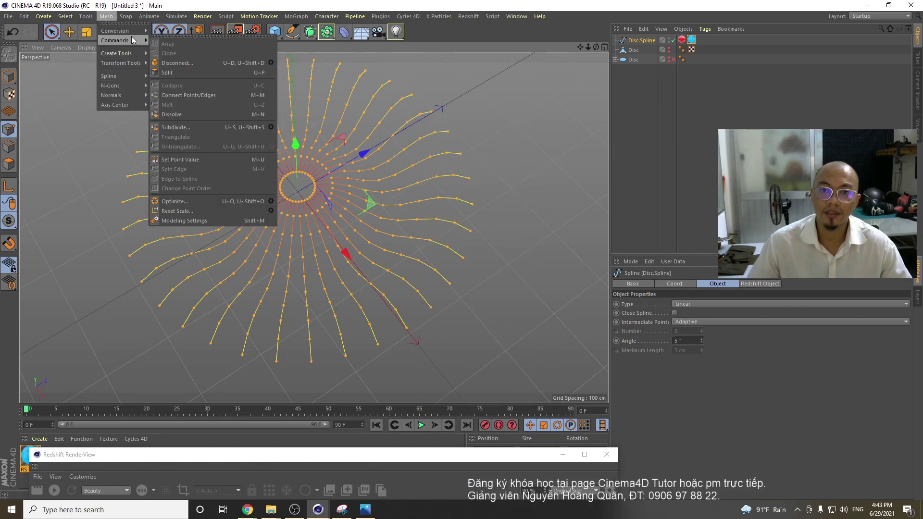
left_click(206, 159)
left_click(662, 304)
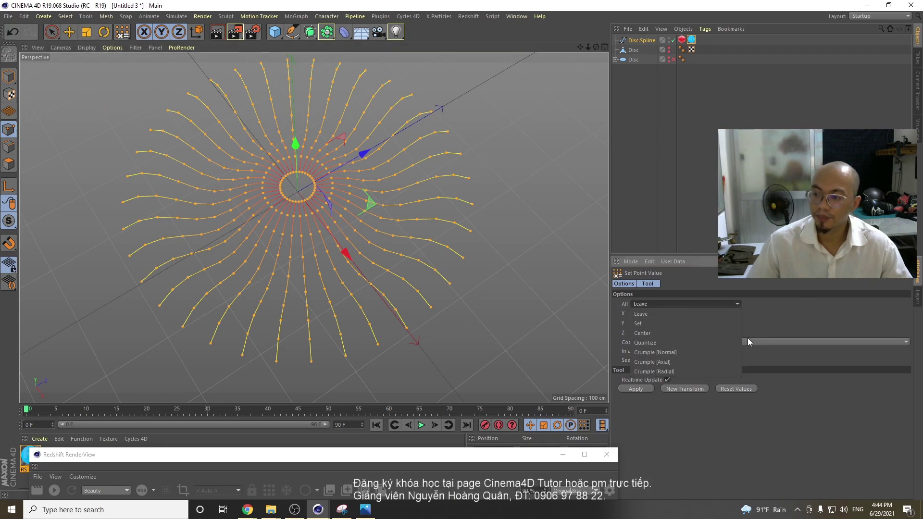
left_click(699, 362)
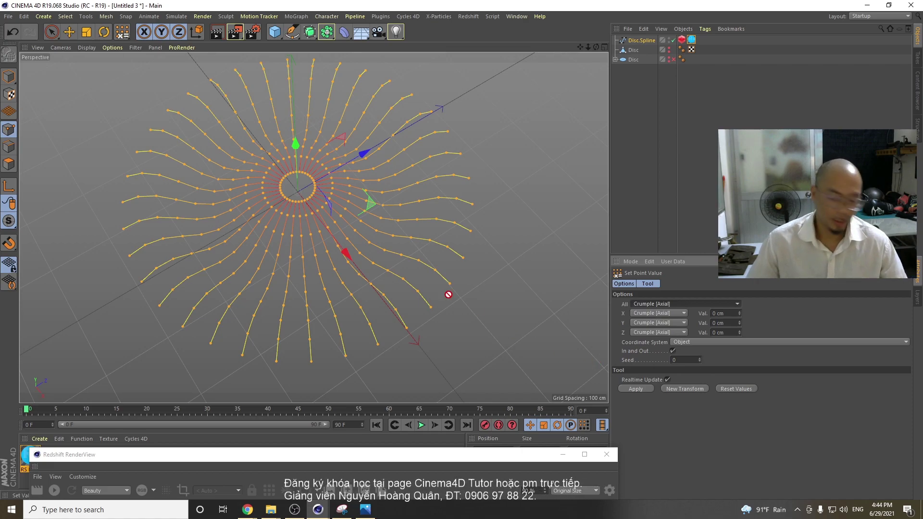
- Apply the axial crumple to the spline points with values of 2 cm on X and 2 cm on Z
middle_click_drag(441, 224, 442, 247, "alt")
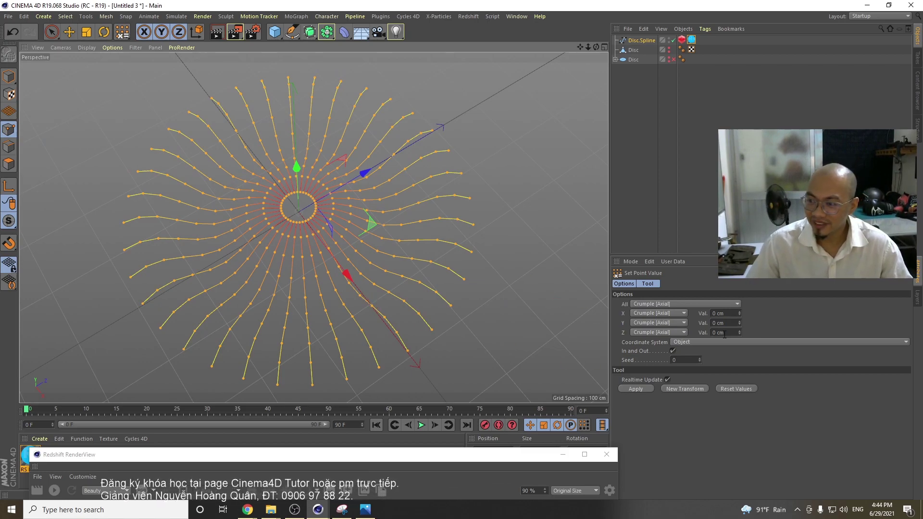
left_click(740, 312)
left_click(741, 312)
left_click(740, 332)
left_click(741, 332)
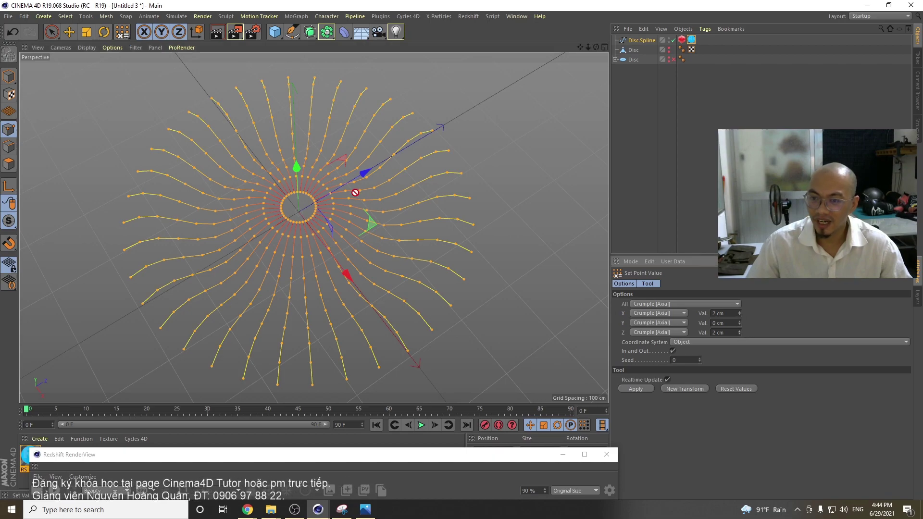
left_click(642, 391)
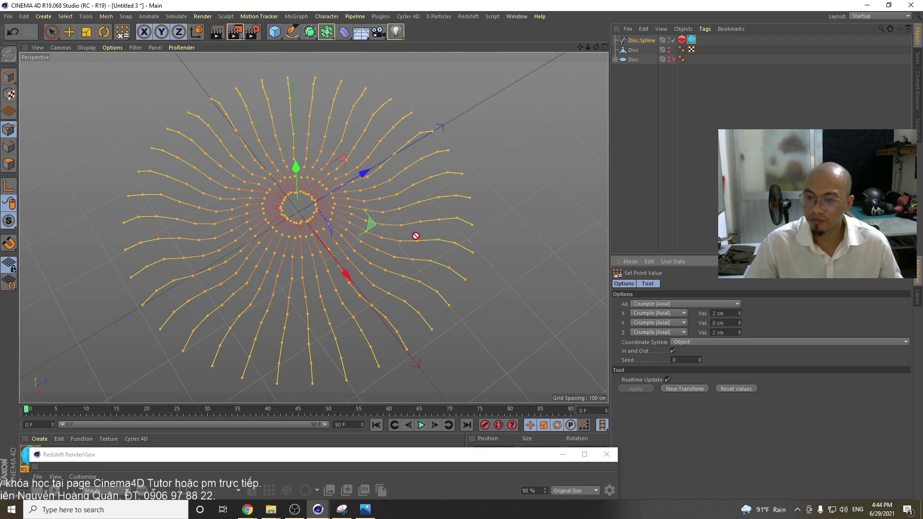
- Raise the axial crumple of the spline points to 3 cm on both X and Z
scroll(387, 220, "up", 1)
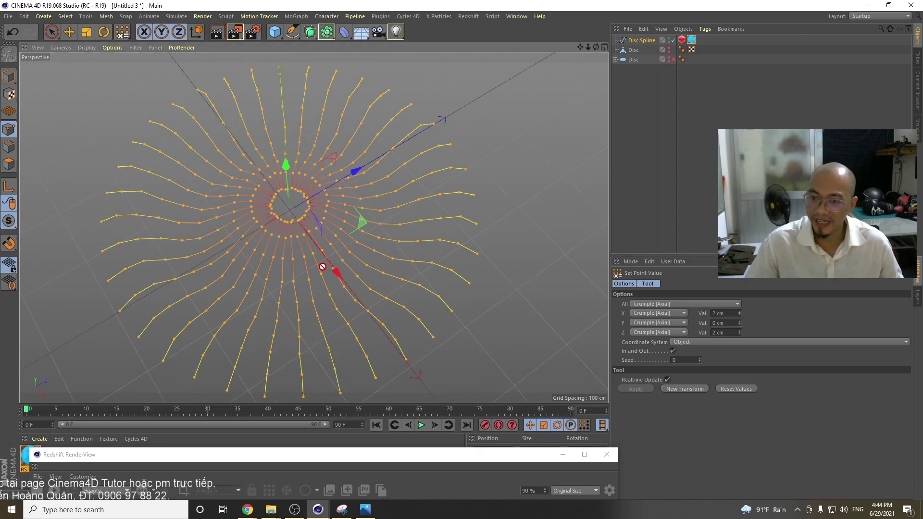
scroll(321, 219, "up", 1)
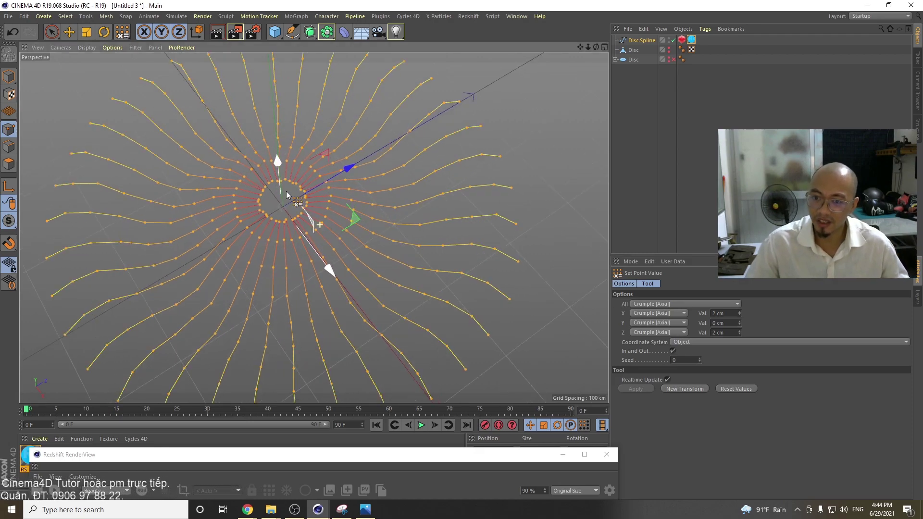
left_click_drag(289, 228, 279, 168, "alt")
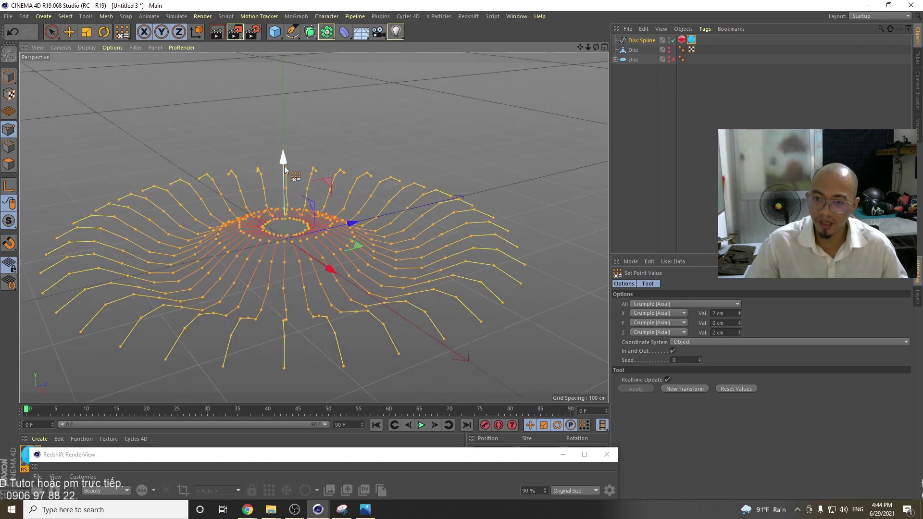
left_click_drag(382, 251, 383, 248, "alt")
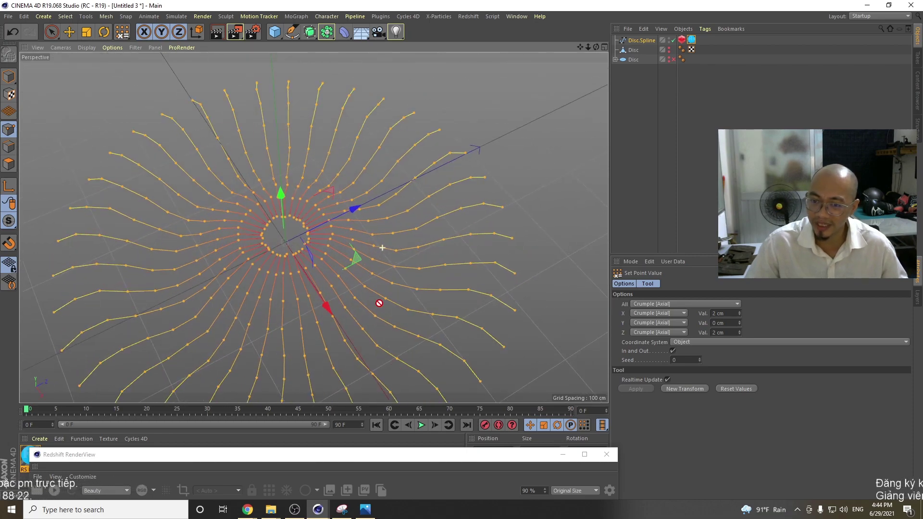
left_click(740, 312)
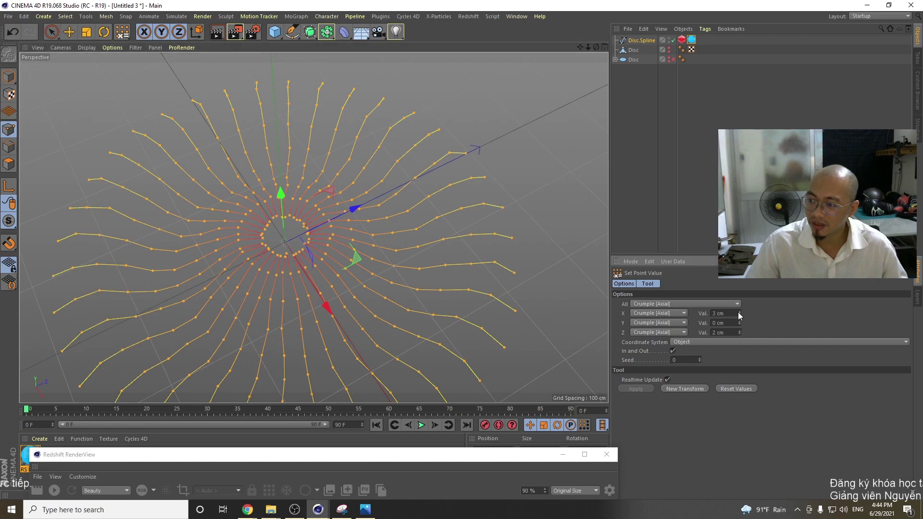
left_click(740, 334)
left_click(741, 330)
left_click(741, 331)
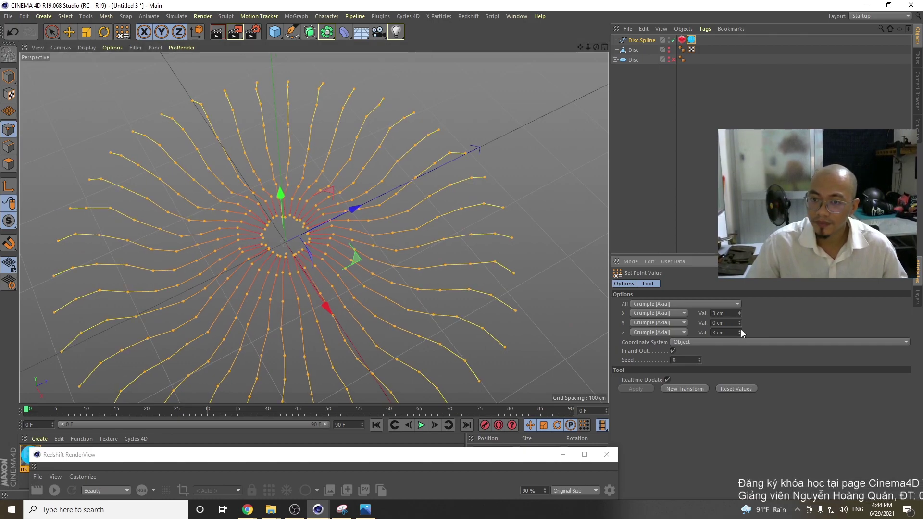
- Raise the axial crumple of the spline points to 5 cm on both X and Z
left_click_drag(741, 331, 741, 326)
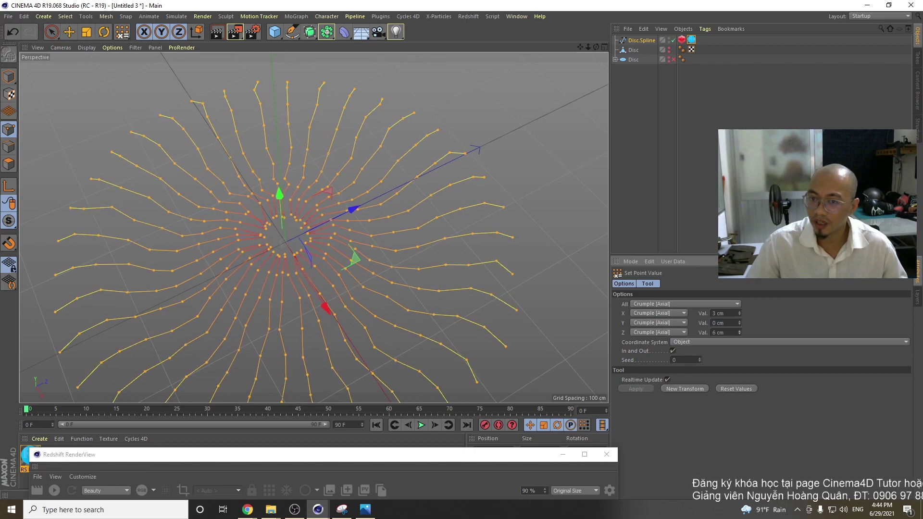
left_click(741, 334)
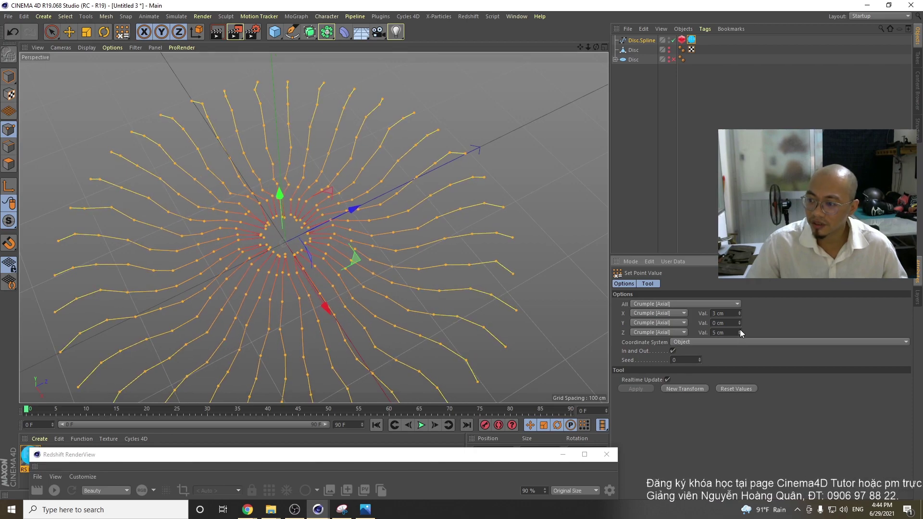
left_click(740, 316)
left_click(740, 312)
left_click(740, 312)
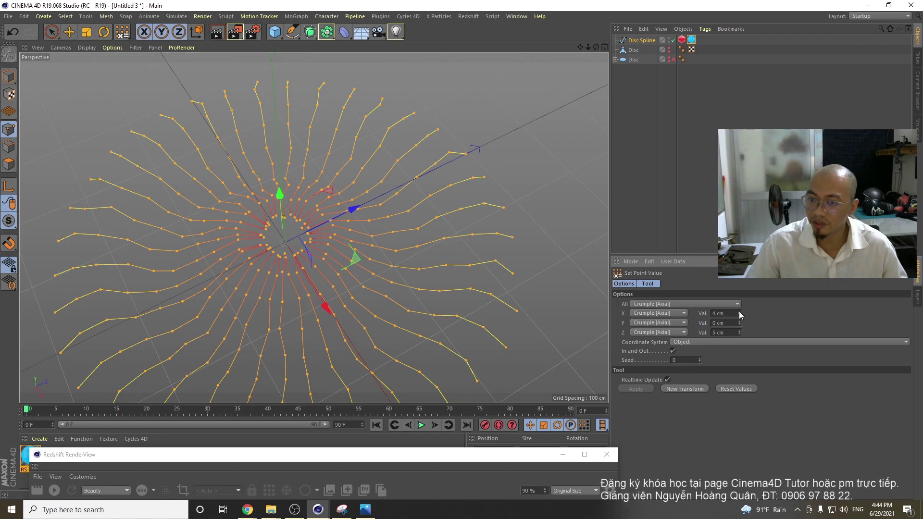
left_click(740, 312)
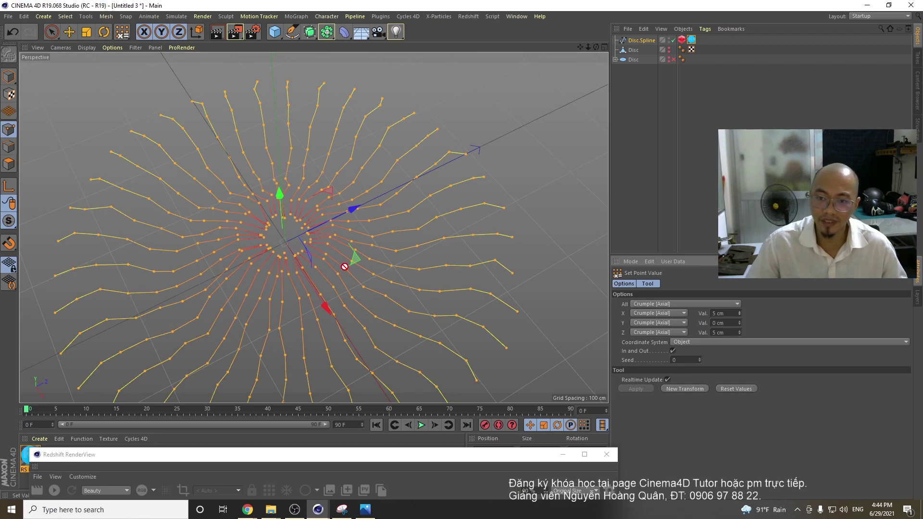
- End the point crumpling, change the radial spline's type to Bezier and return to Model mode
scroll(314, 227, "down", 4)
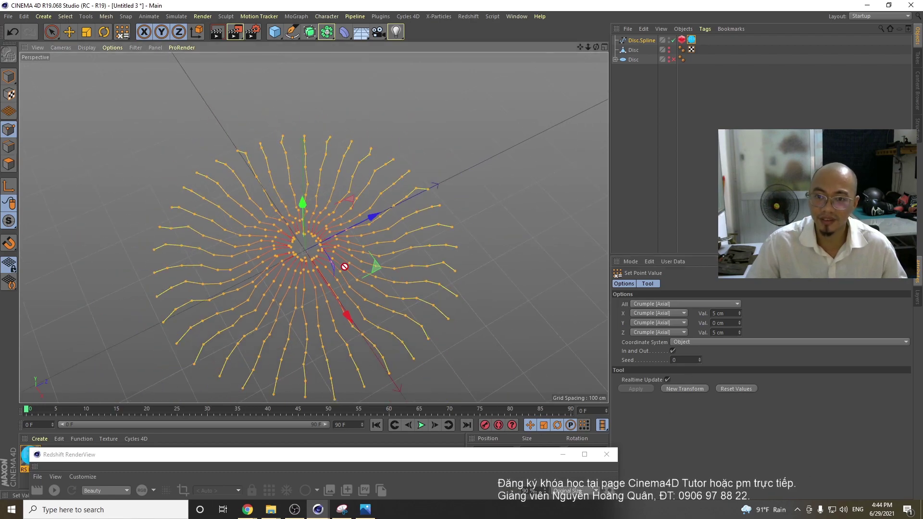
left_click(52, 32)
middle_click_drag(287, 256, 251, 288, "alt")
scroll(241, 313, "up", 1)
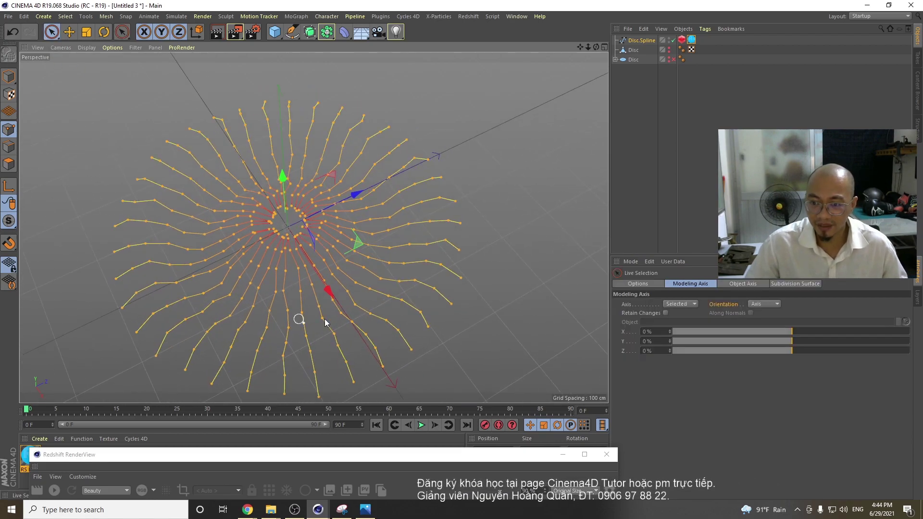
left_click(639, 41)
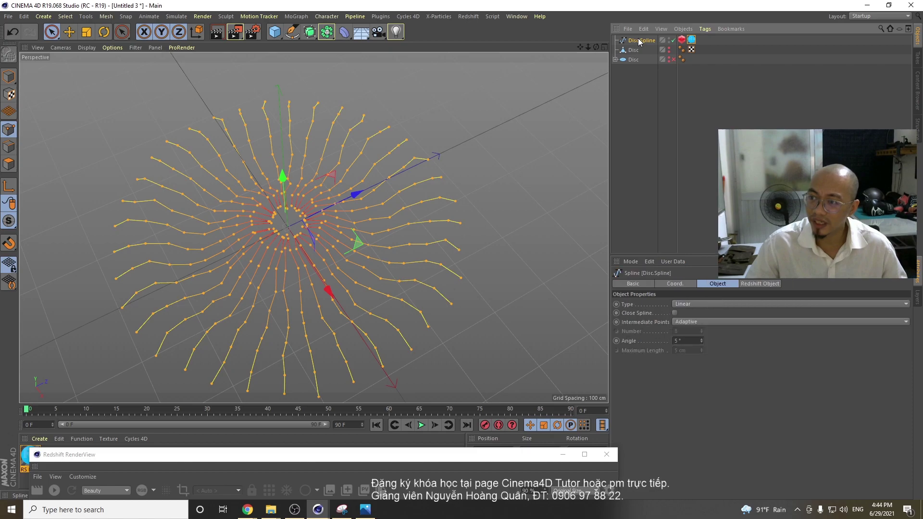
left_click(692, 304)
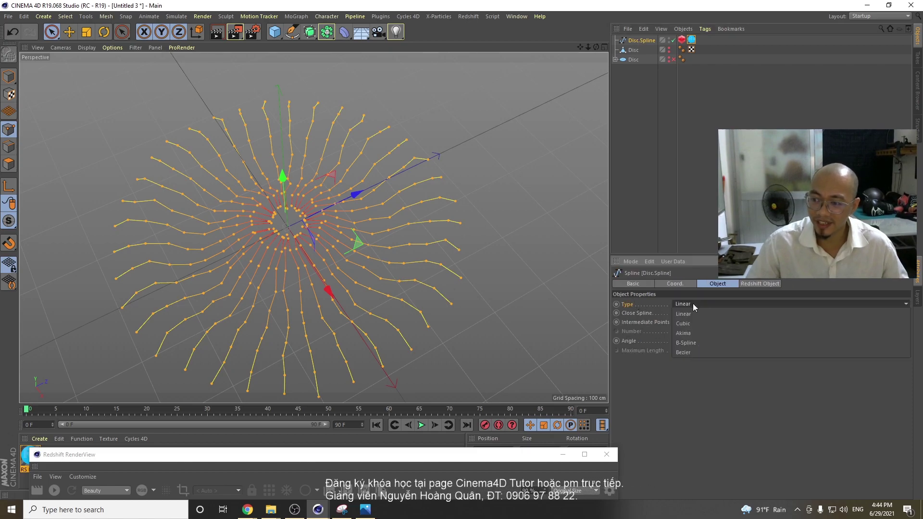
left_click(699, 354)
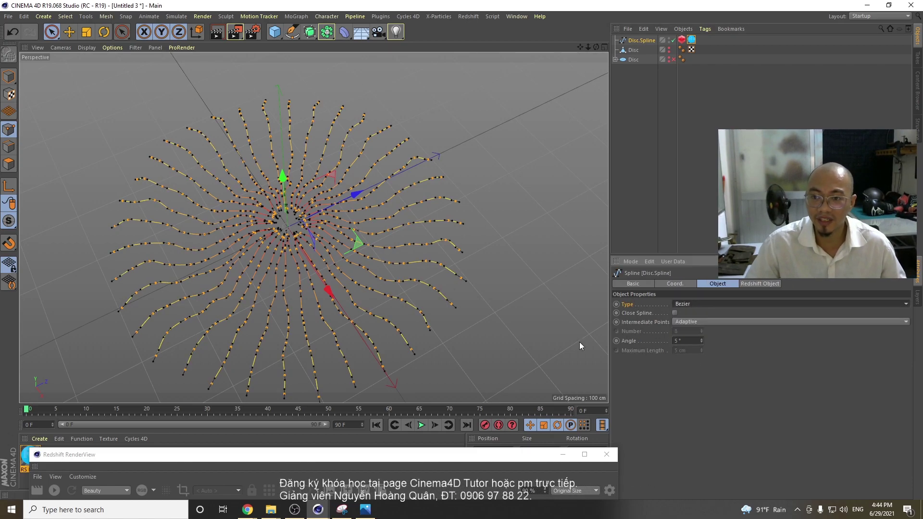
left_click(8, 77)
left_click_drag(215, 210, 335, 234, "alt")
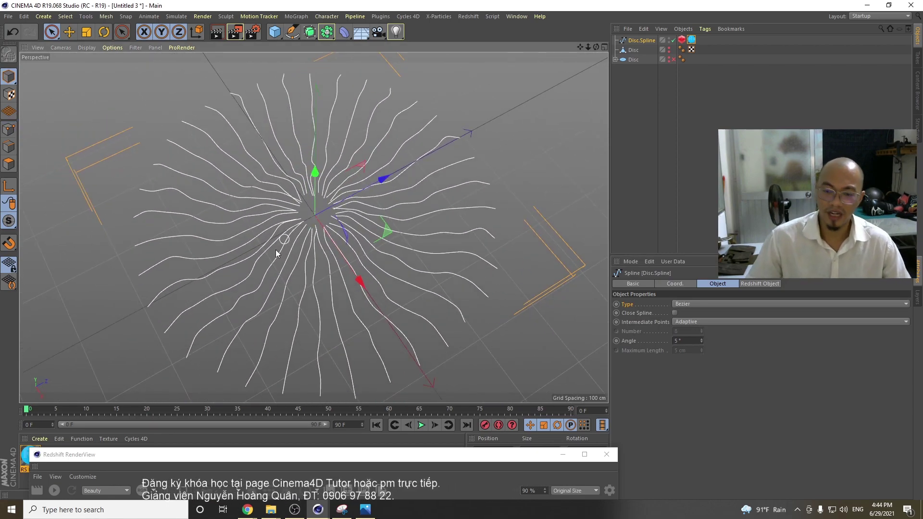
- Review the glowing strands in the Dope project on Behance in Chrome and return to Cinema 4D
mouse_move(247, 510)
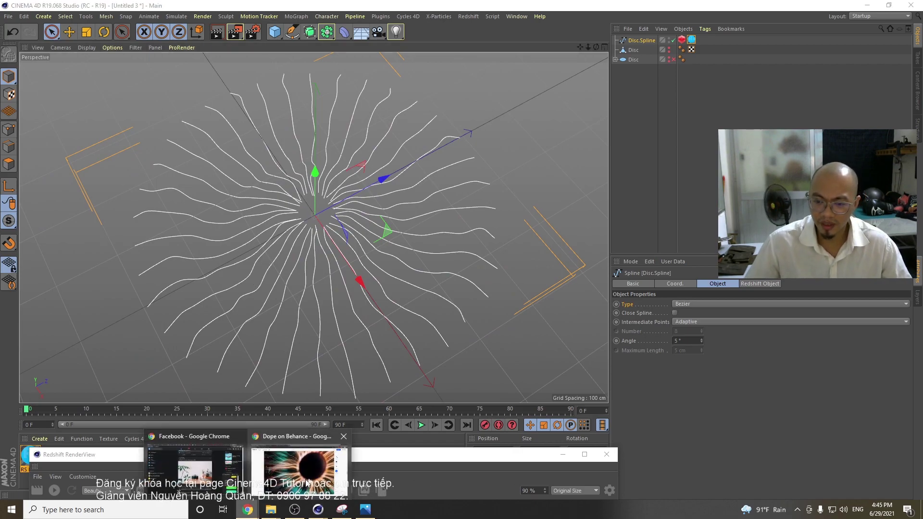
left_click(307, 483)
scroll(377, 241, "up", 14)
scroll(323, 418, "down", 4)
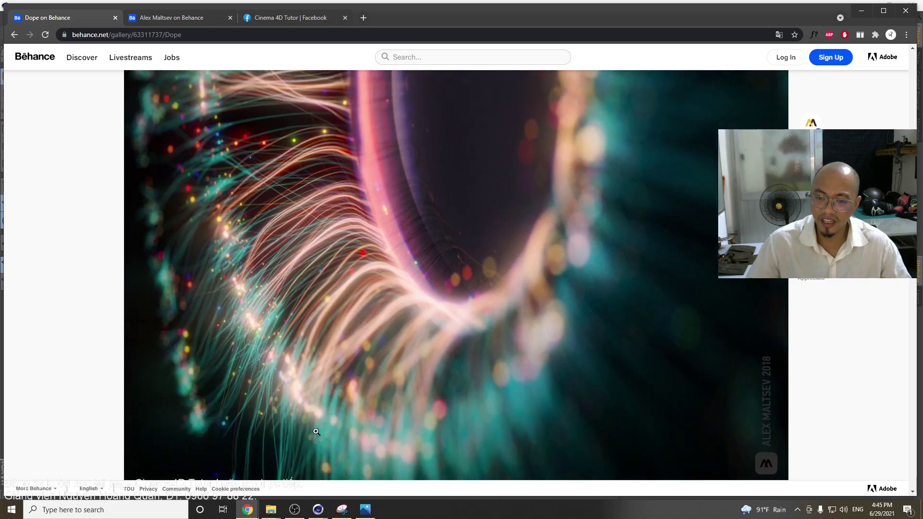
mouse_move(318, 511)
left_click(295, 472)
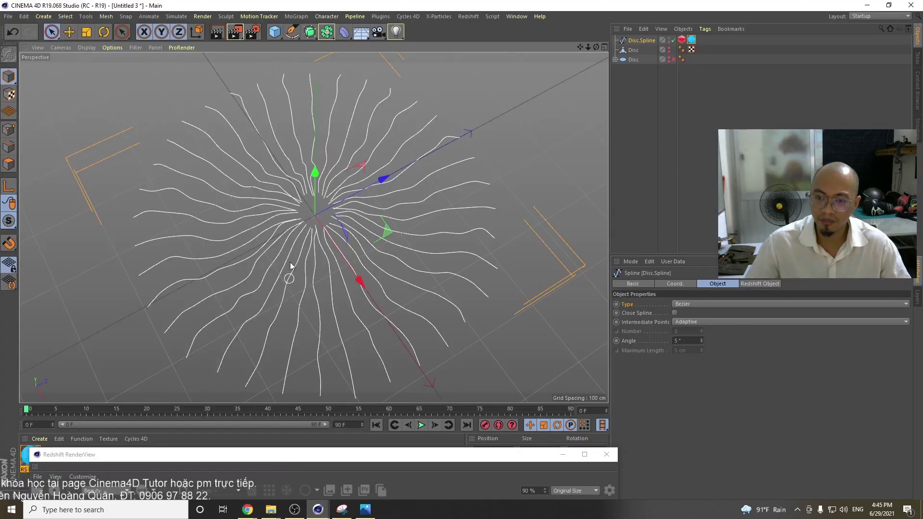
- Place the radial spline inside a new MoGraph Cloner and set its per-step Y position to 0 cm
left_click(54, 36)
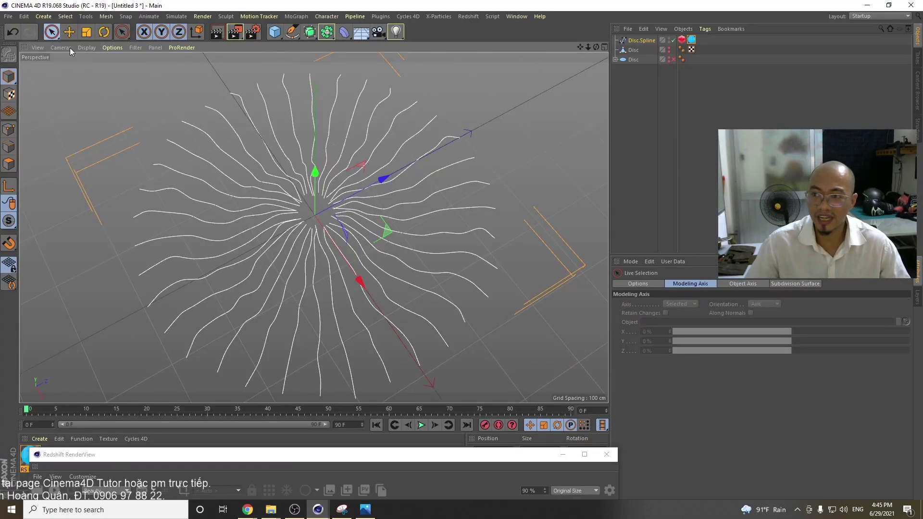
left_click(296, 16)
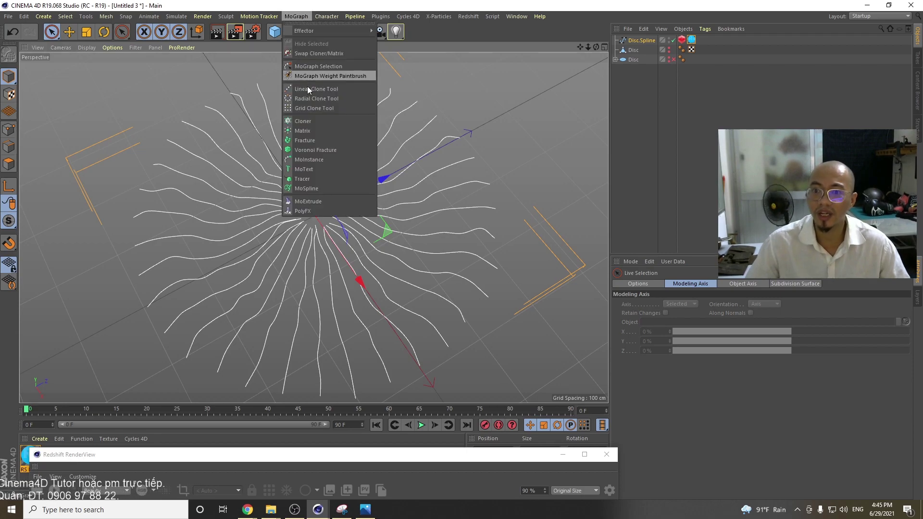
left_click(302, 121)
left_click_drag(642, 50, 634, 42)
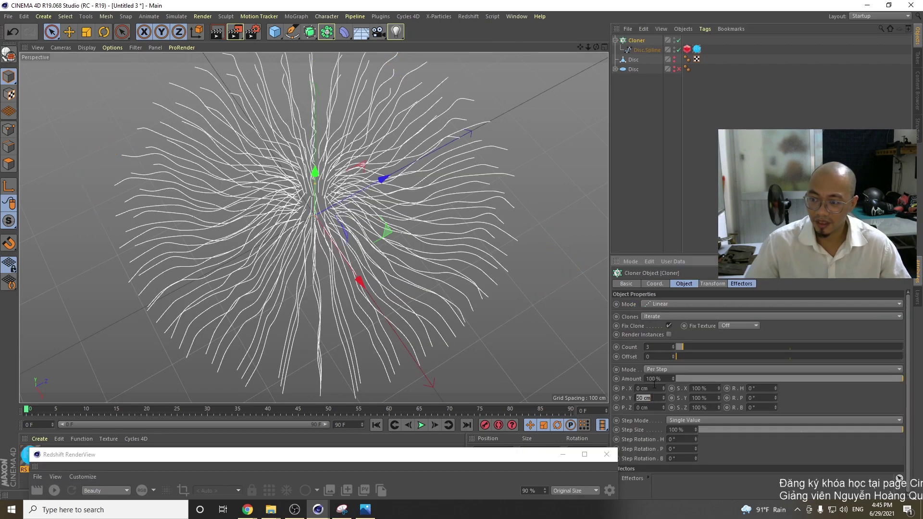
type("0")
key("Return")
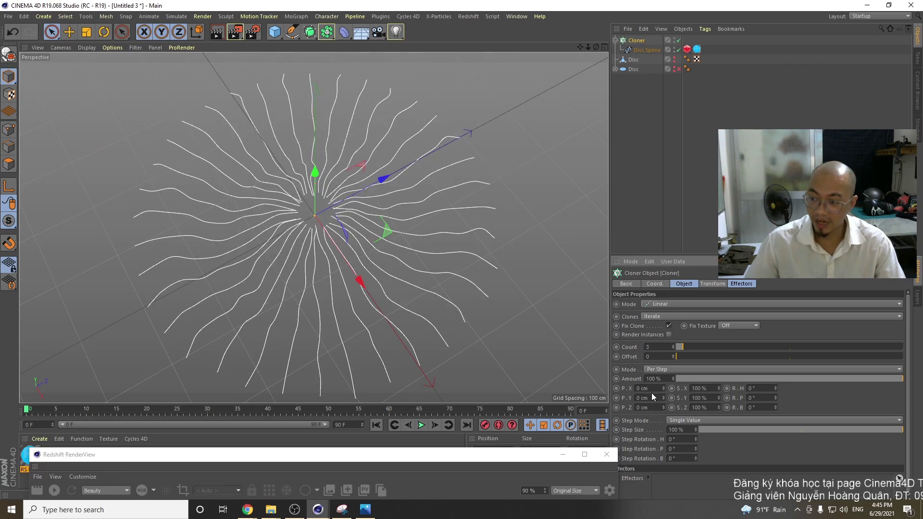
- Set the Cloner's per-step heading rotation to 4° and its clone count to 6
left_click(775, 386)
left_click(775, 386)
left_click(775, 387)
left_click(775, 386)
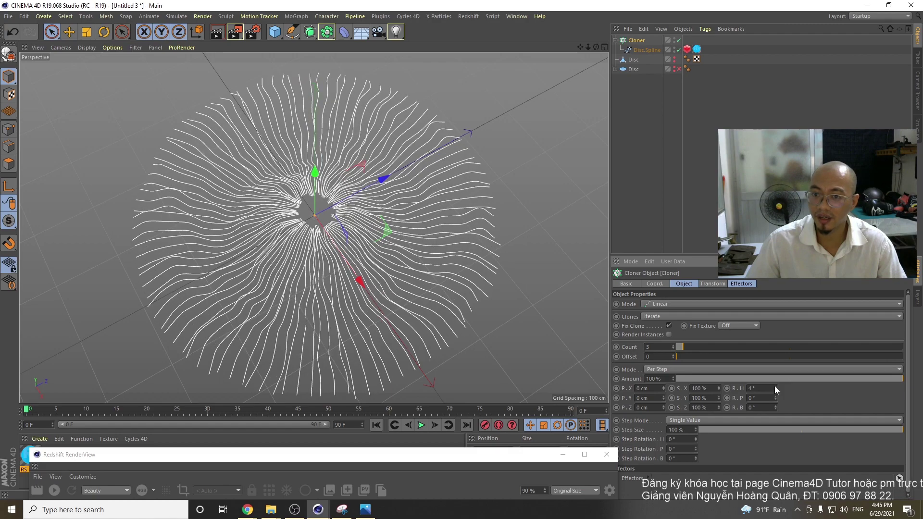
left_click(774, 386)
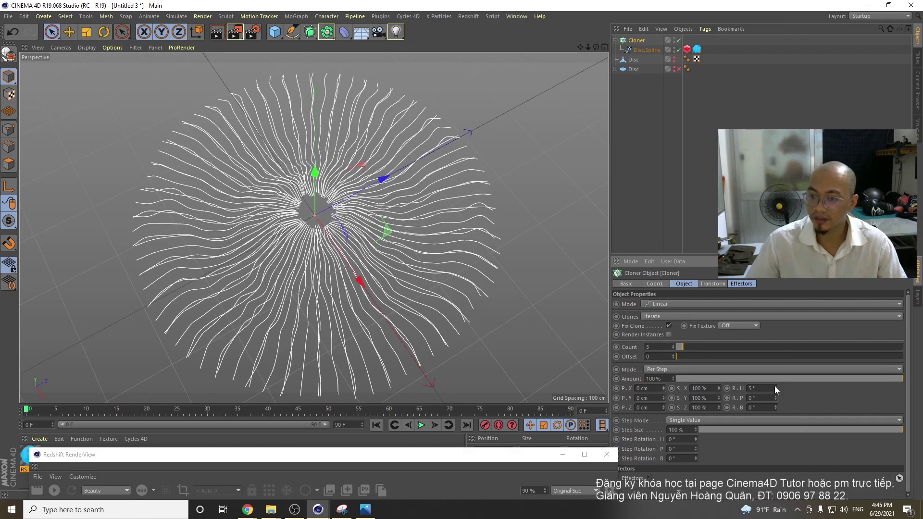
left_click(774, 391)
left_click(674, 346)
left_click(674, 345)
left_click(674, 346)
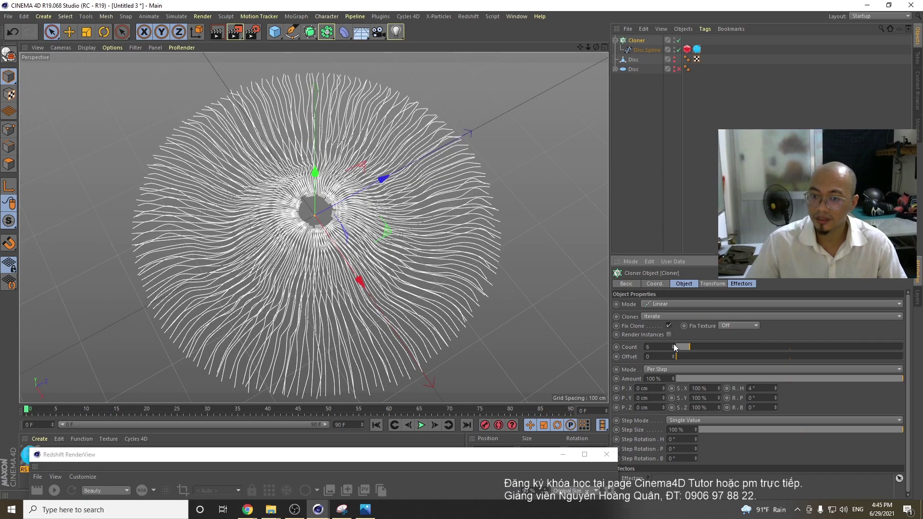
- Change the Cloner's per-step heading rotation to -3°
left_click(776, 387)
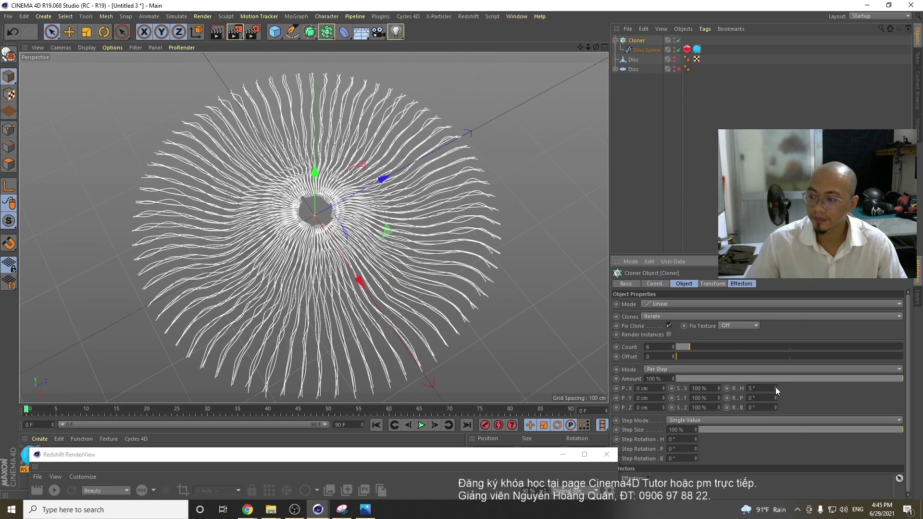
left_click(777, 391)
left_click(778, 390)
left_click(778, 391)
left_click(778, 391)
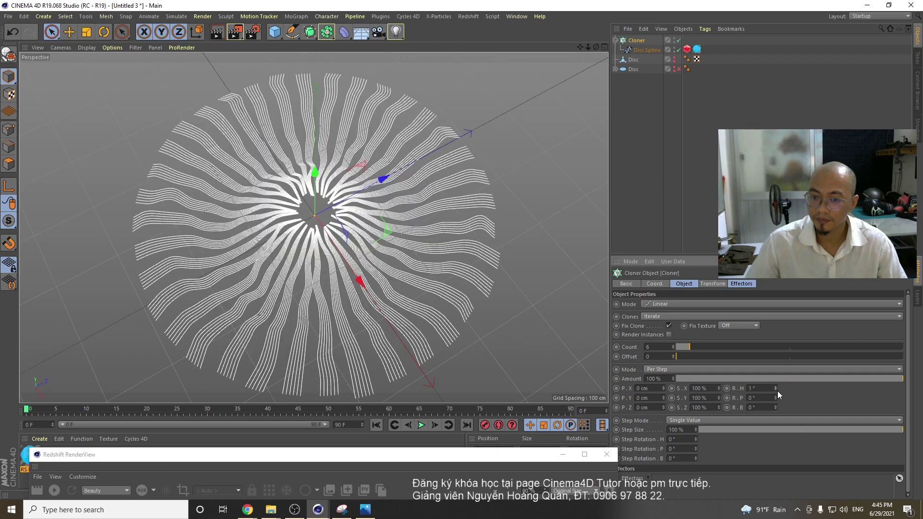
left_click(778, 391)
left_click(777, 391)
left_click(778, 391)
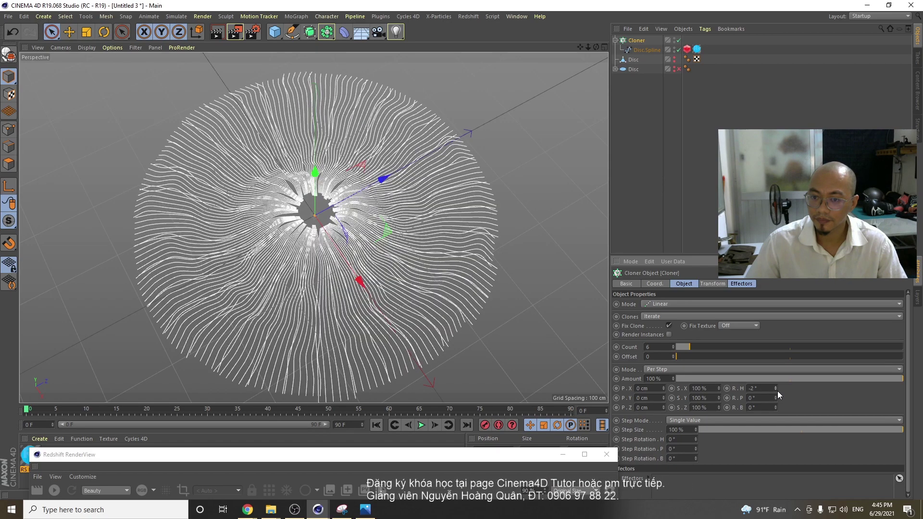
left_click(778, 391)
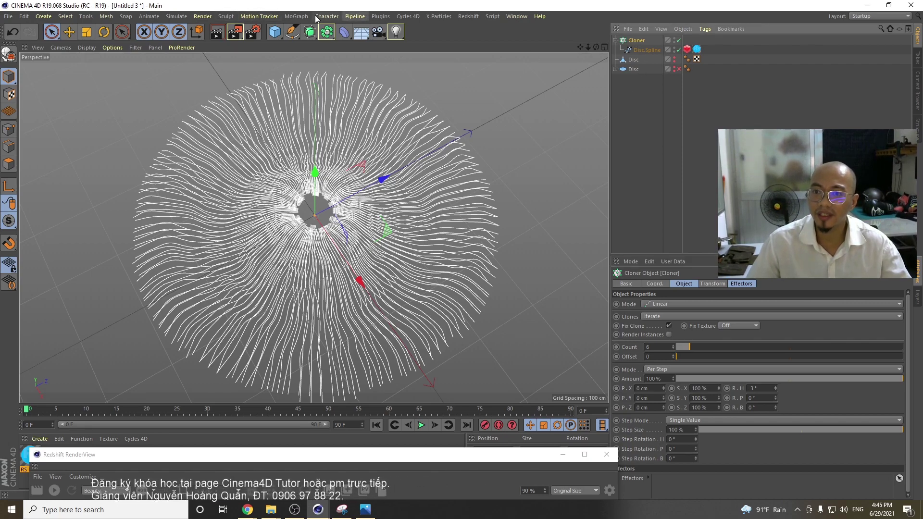
- Add a Random effector to the Cloner with Position off and Rotation on, setting R.H to 105°
left_click(295, 16)
mouse_move(327, 30)
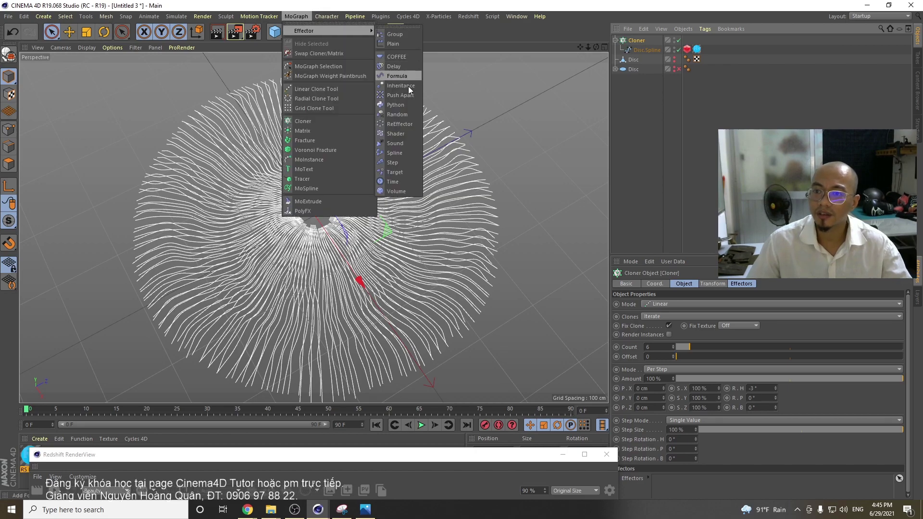
left_click(406, 115)
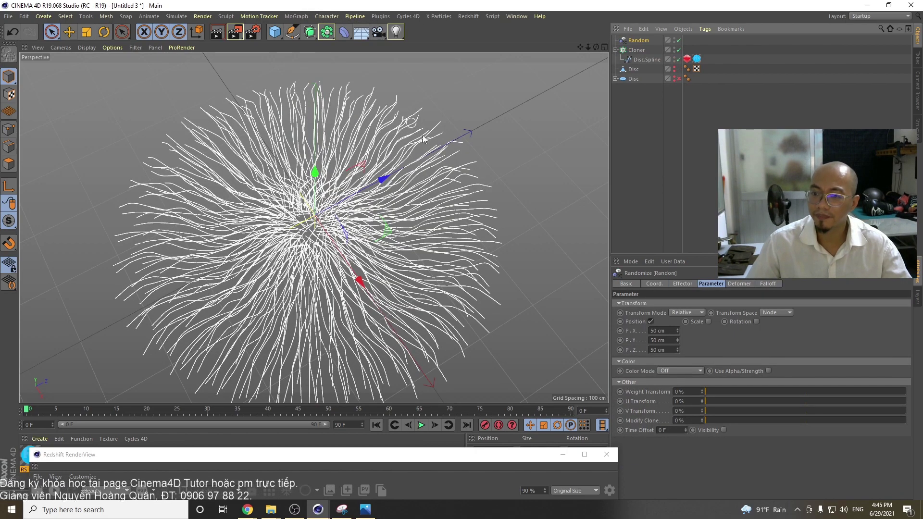
left_click(651, 321)
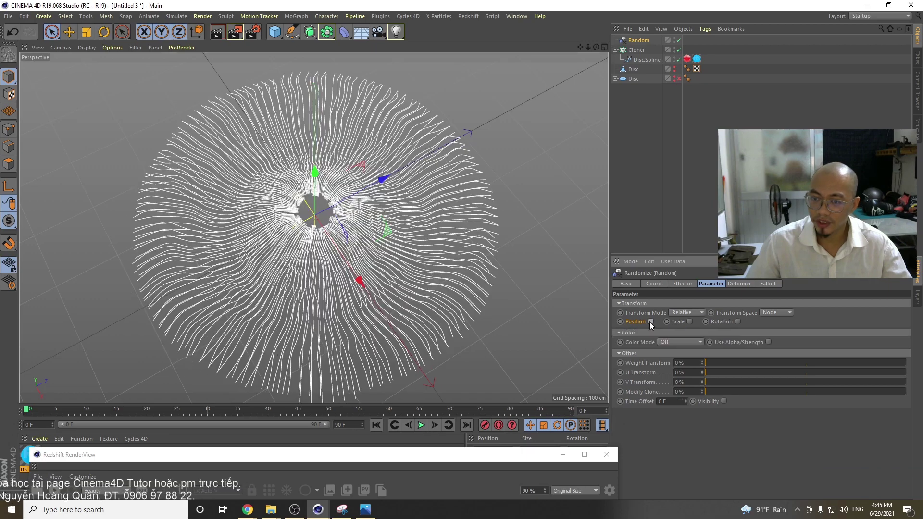
left_click(738, 322)
left_click_drag(763, 331, 807, 331)
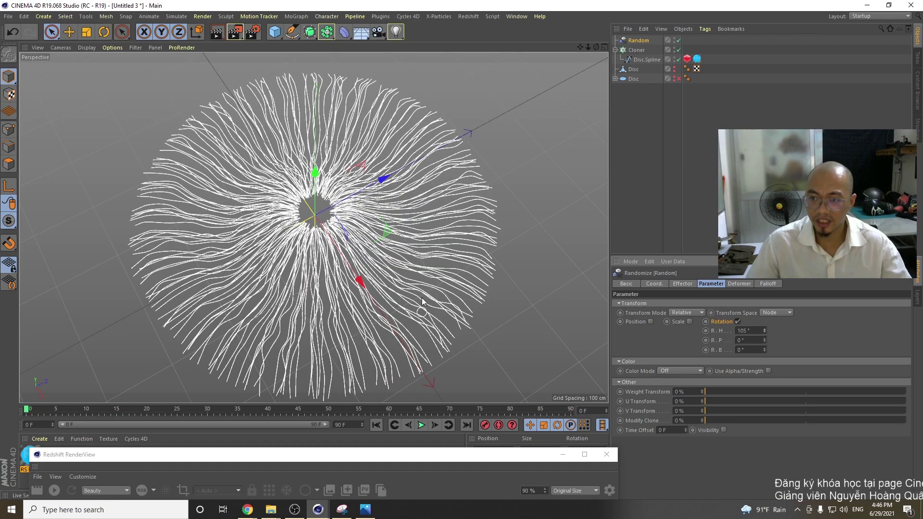
- Deselect all objects and bring the Redshift RenderView into view to check the rendered cloned strands
left_click(636, 50)
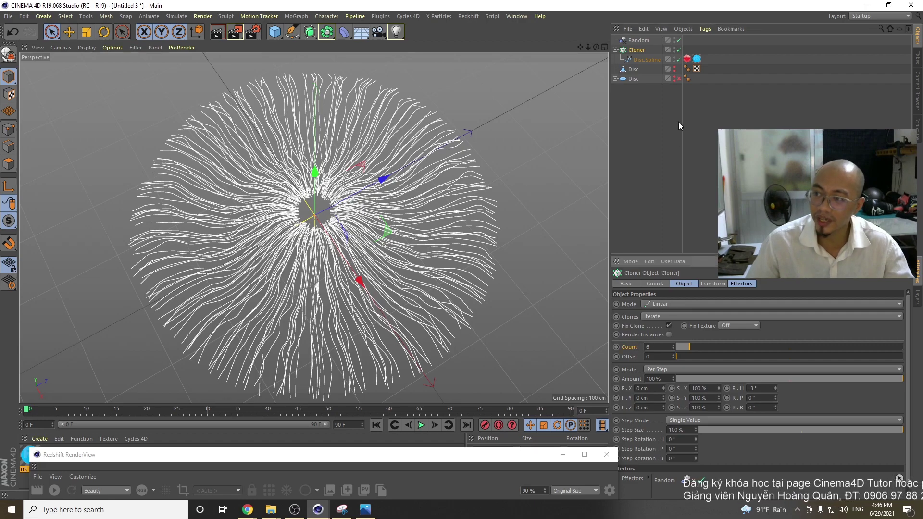
left_click(504, 116)
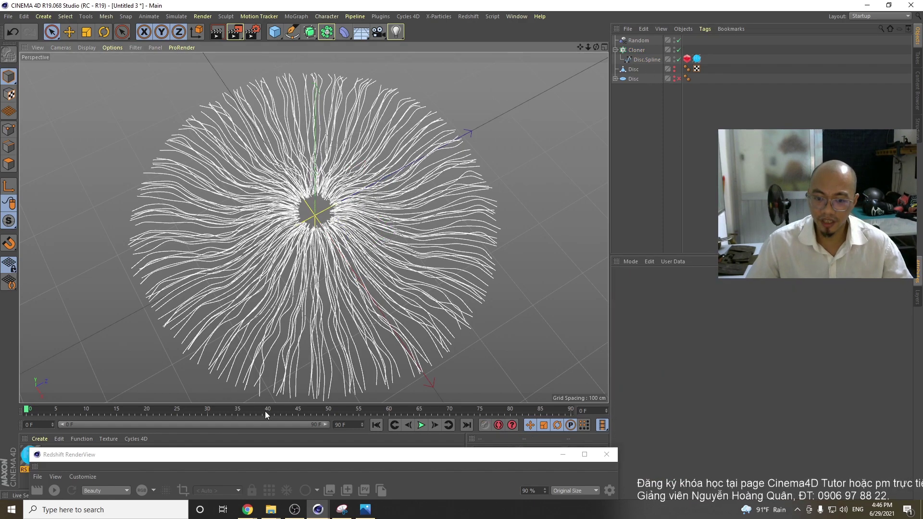
left_click_drag(197, 455, 203, 166)
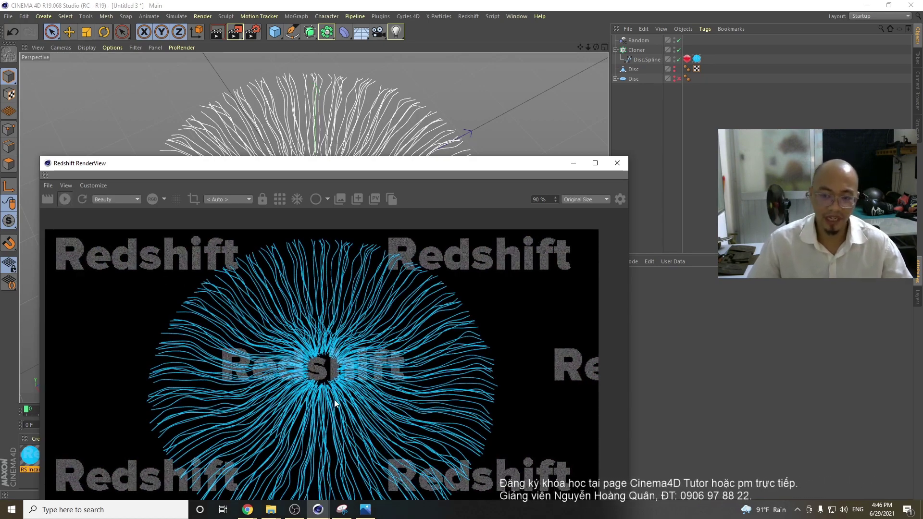
- Switch to Chrome and examine the strands and scattered particles in the Dope project images on Behance
left_click(248, 510)
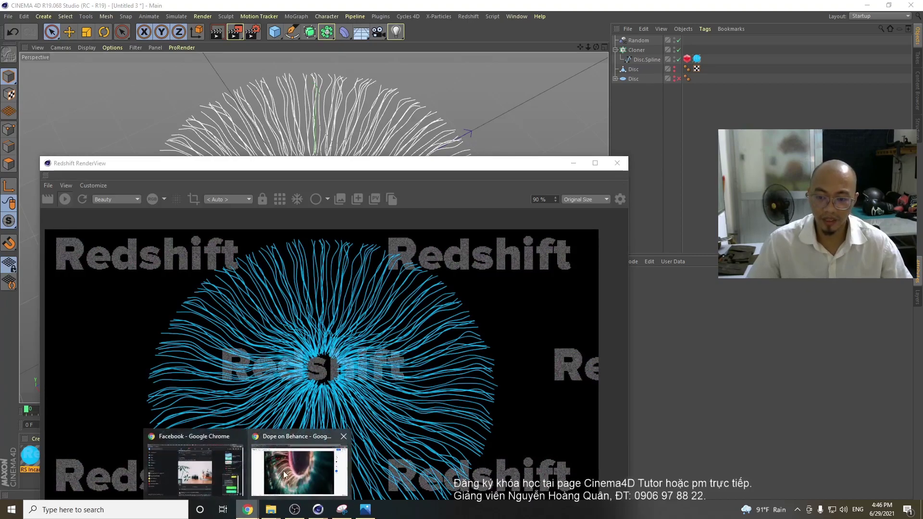
left_click(283, 476)
scroll(337, 275, "down", 10)
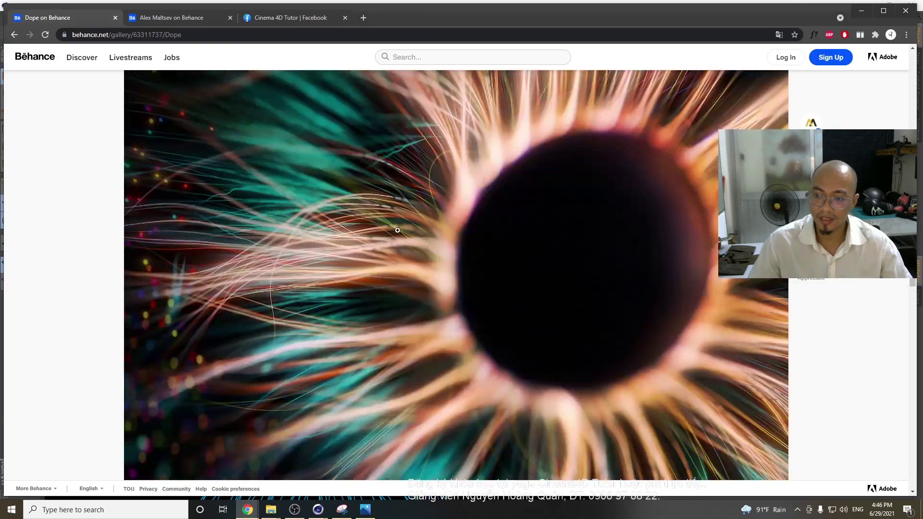
scroll(413, 197, "down", 15)
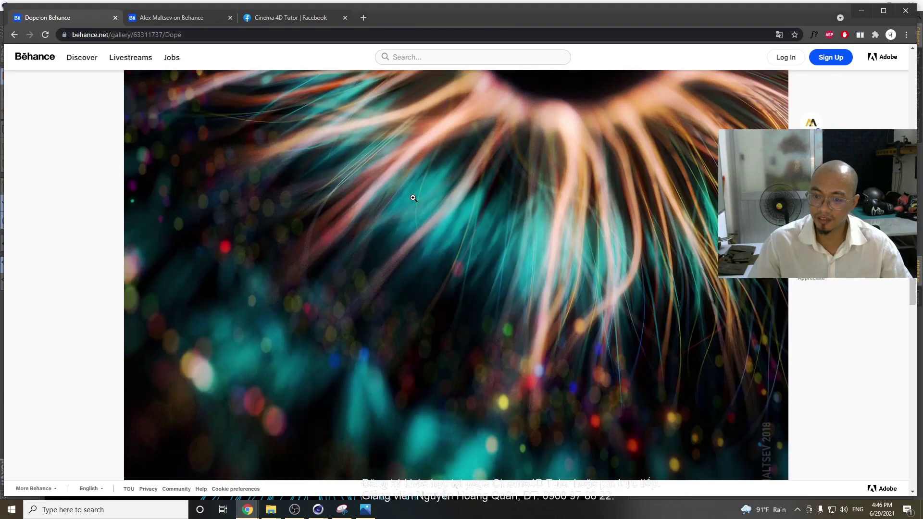
scroll(508, 239, "down", 7)
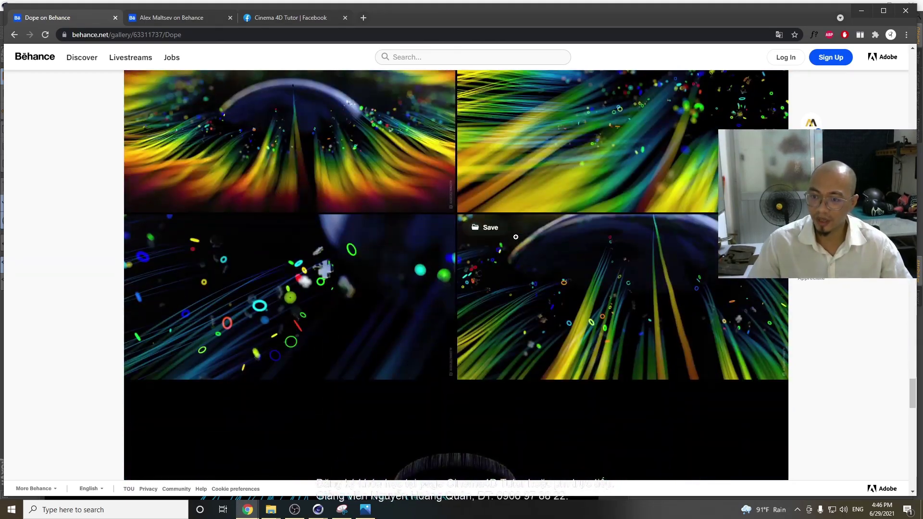
- Examine the eye renders in the Dope project and enlarge the teal eye with the orange strands around its pupil
scroll(516, 239, "up", 11)
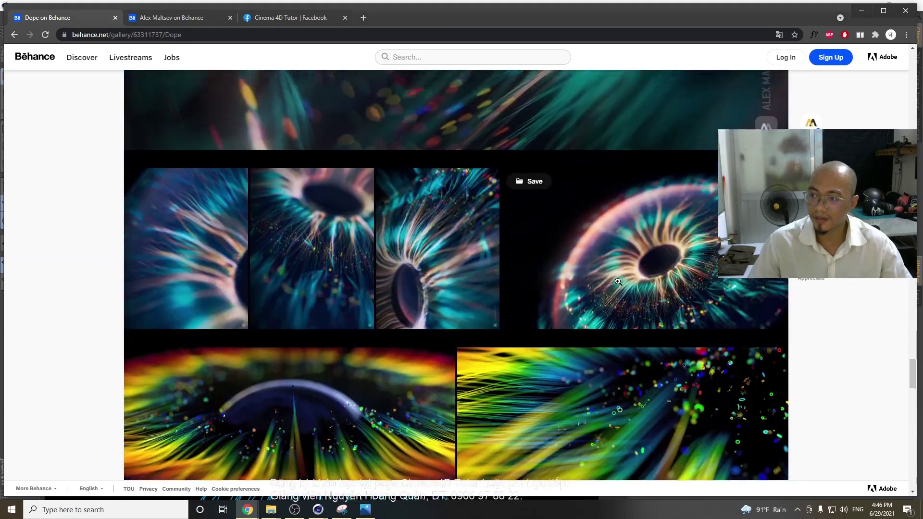
scroll(687, 361, "down", 2)
left_click(673, 354)
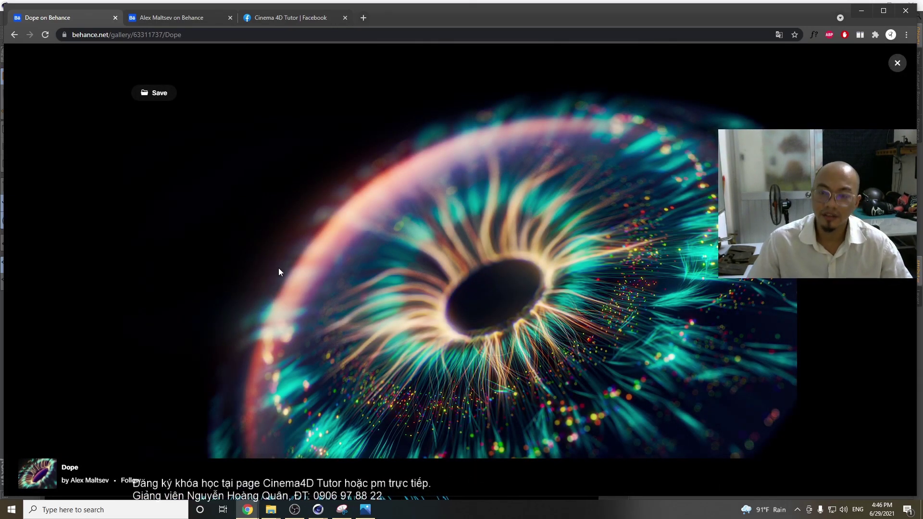
- Switch to Cinema 4D's Redshift RenderView, stop the live render and move its window clear of the viewport
mouse_move(318, 509)
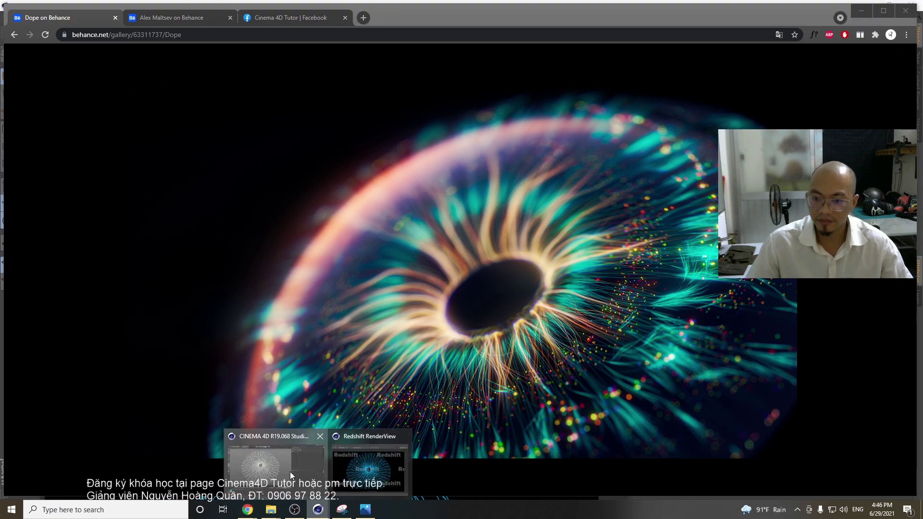
left_click(377, 481)
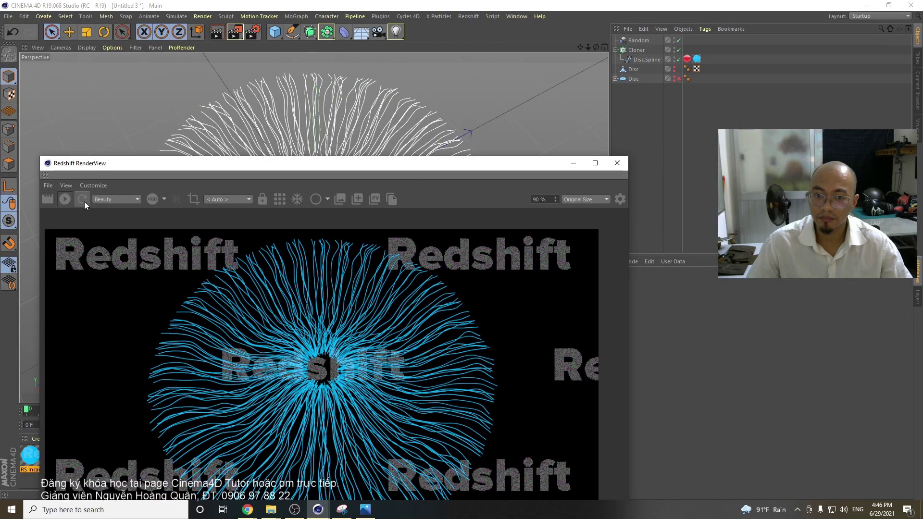
left_click(68, 199)
left_click_drag(186, 165, 213, 418)
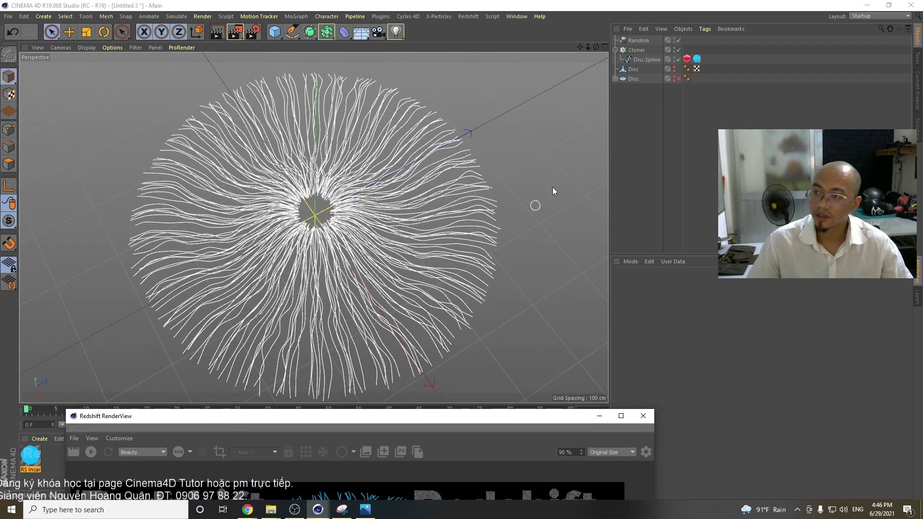
- Duplicate the Cloner with its spline and remove the Random effector from the copy's effector list
left_click(636, 50)
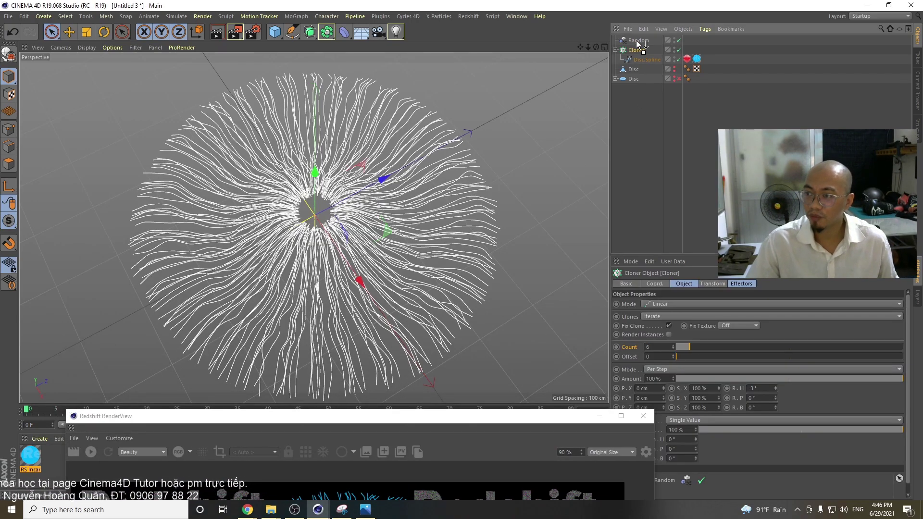
left_click_drag(636, 40, 637, 39, "ctrl")
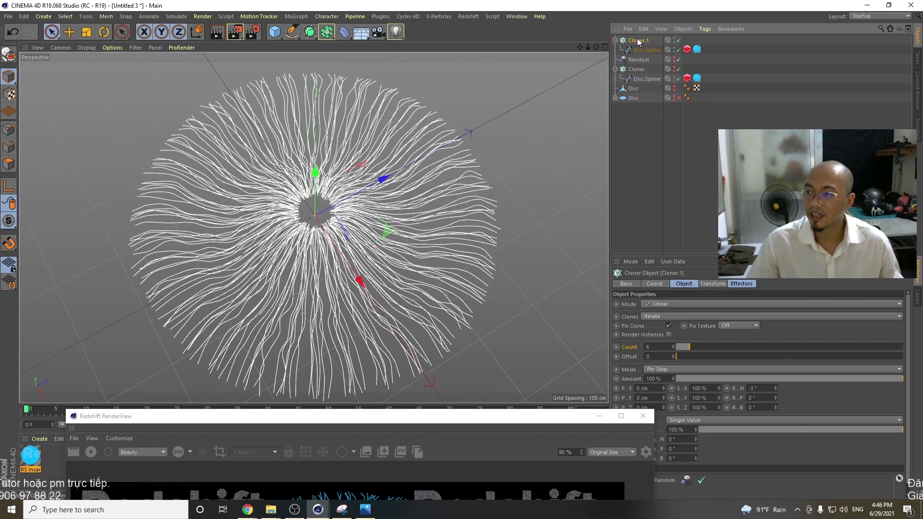
left_click(741, 284)
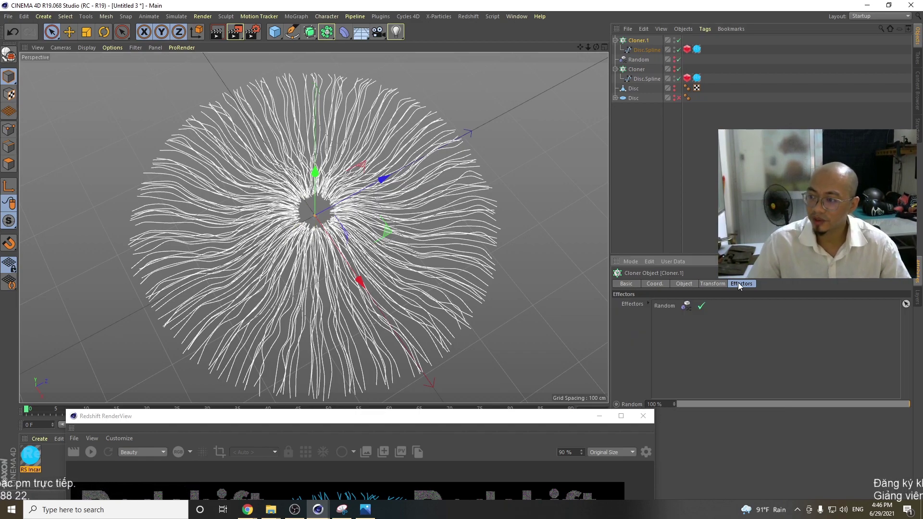
left_click(671, 306)
key("Delete")
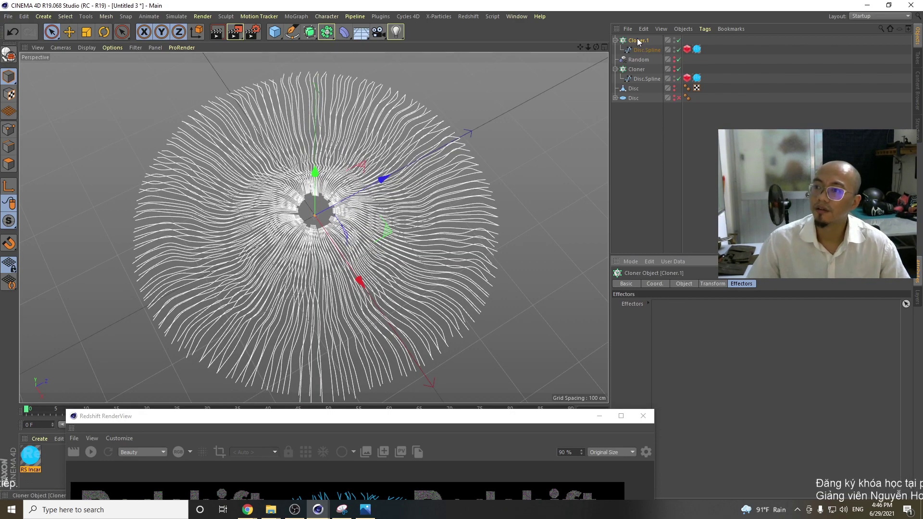
- Disable the duplicated Cloner and delete the points of its spline so that only a single strand along the red axis remains
left_click(678, 41)
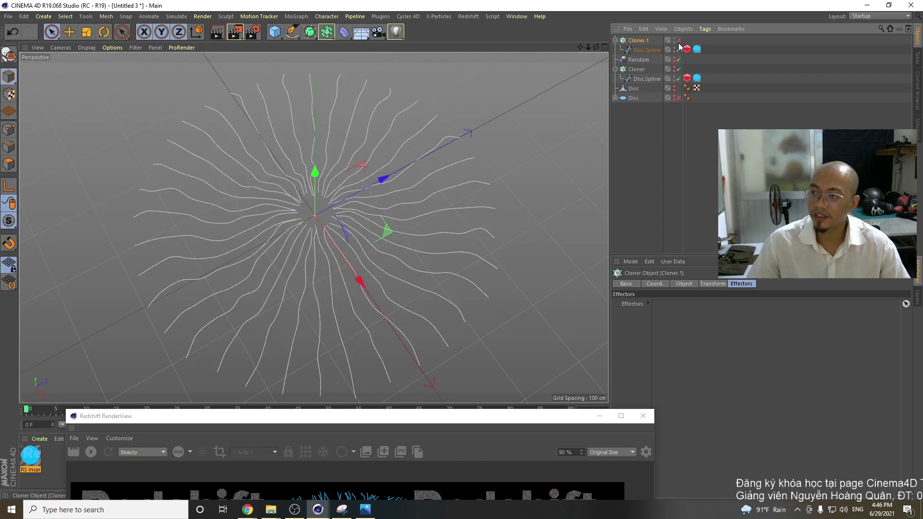
left_click(646, 50)
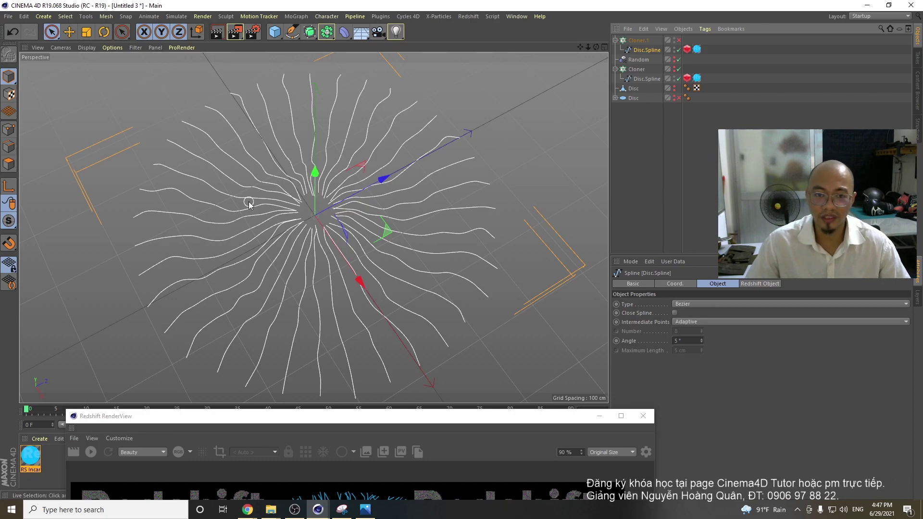
left_click(9, 128)
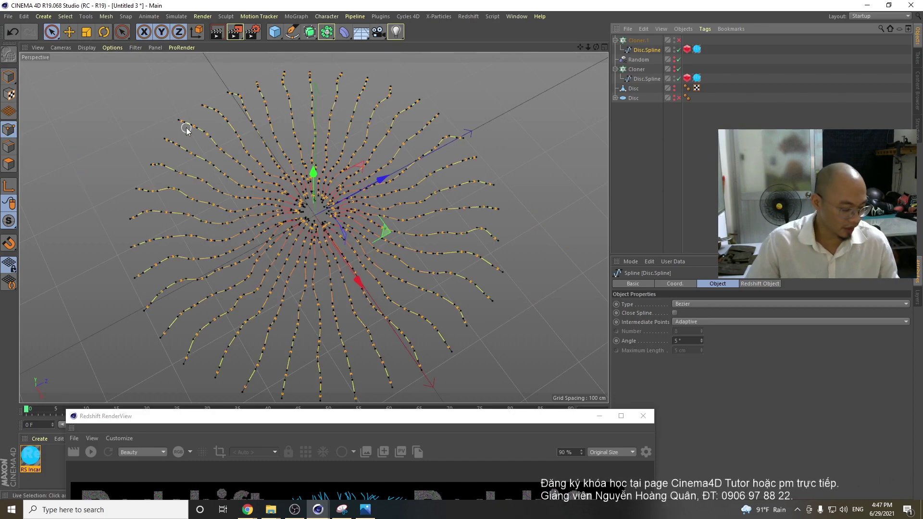
left_click_drag(401, 173, 307, 314, "alt")
middle_click_drag(346, 373, 346, 315, "alt")
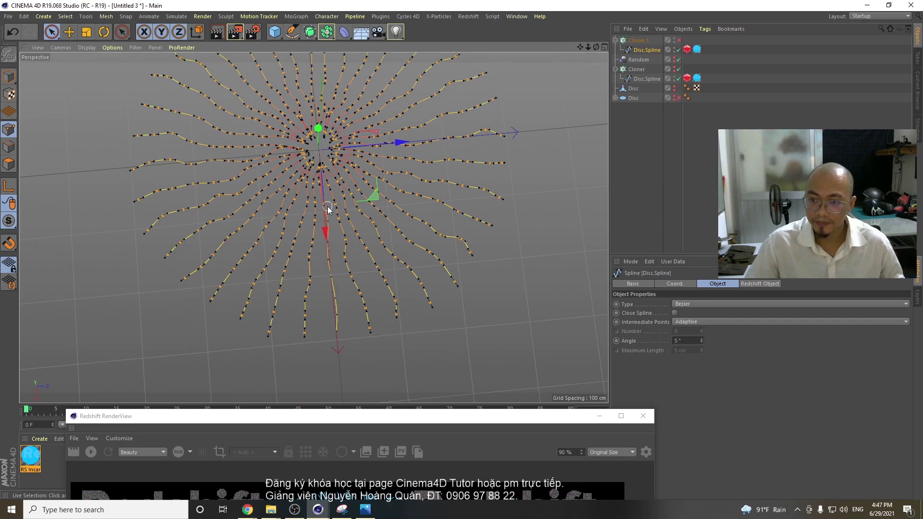
scroll(328, 195, "up", 5)
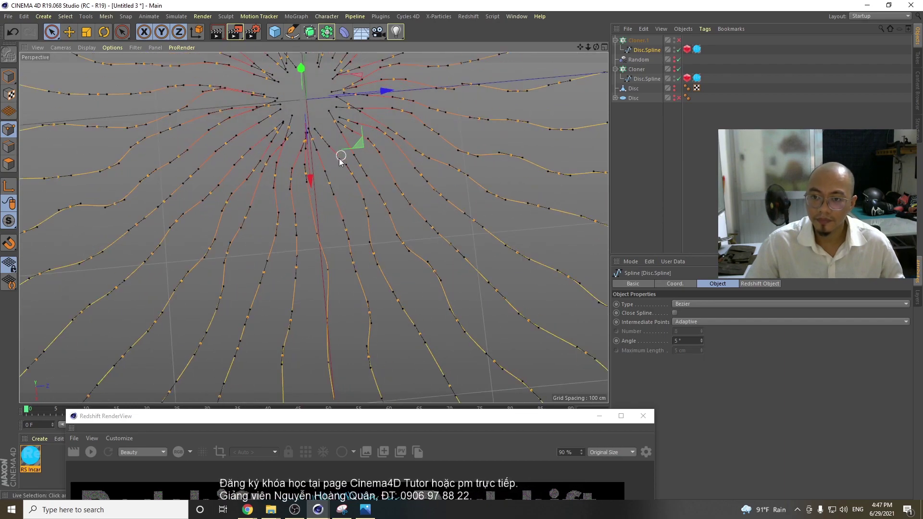
scroll(302, 152, "up", 5)
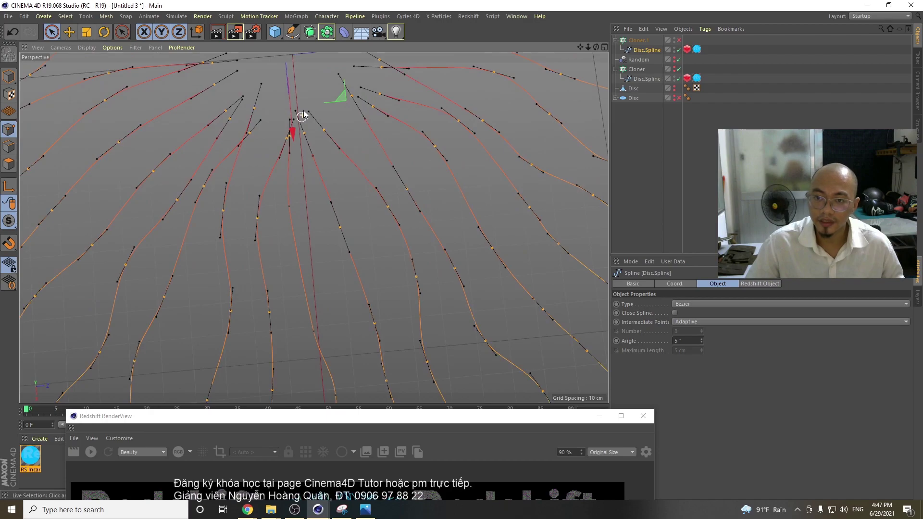
scroll(299, 165, "down", 6)
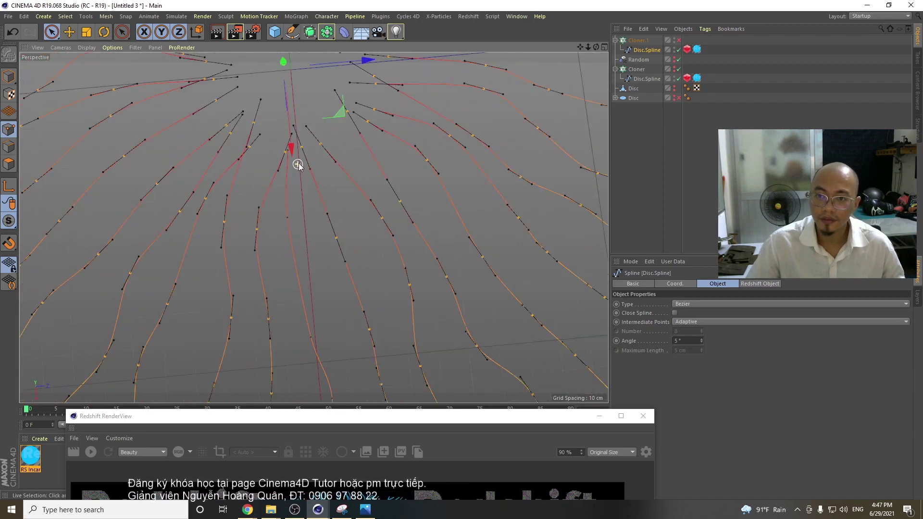
scroll(321, 143, "down", 3)
key("Delete")
middle_click_drag(351, 156, 358, 208, "alt")
left_click(9, 77)
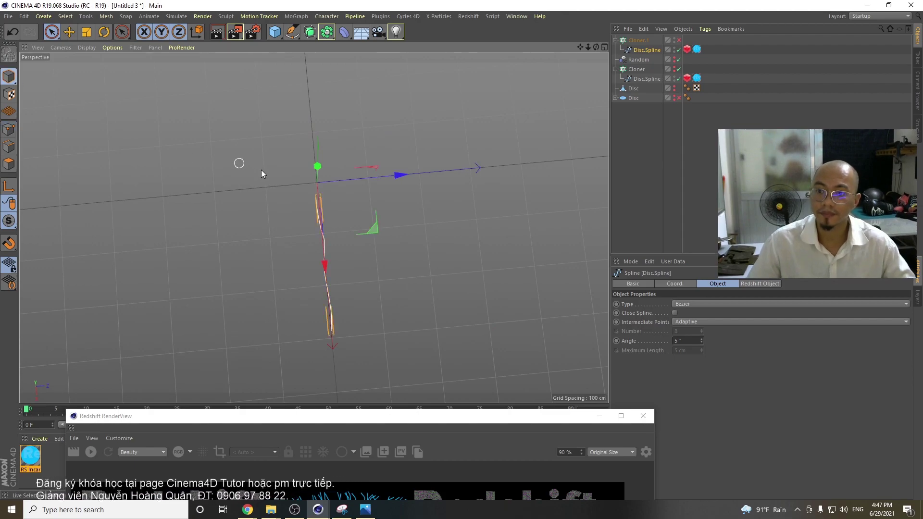
- Re-enable the duplicated Cloner and make four copies of the single-strand spline inside it
left_click(679, 40)
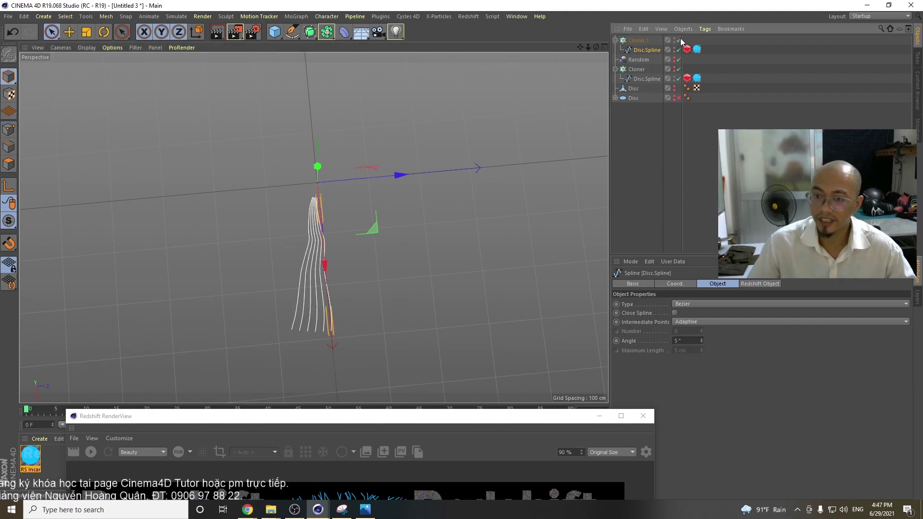
scroll(342, 270, "up", 3)
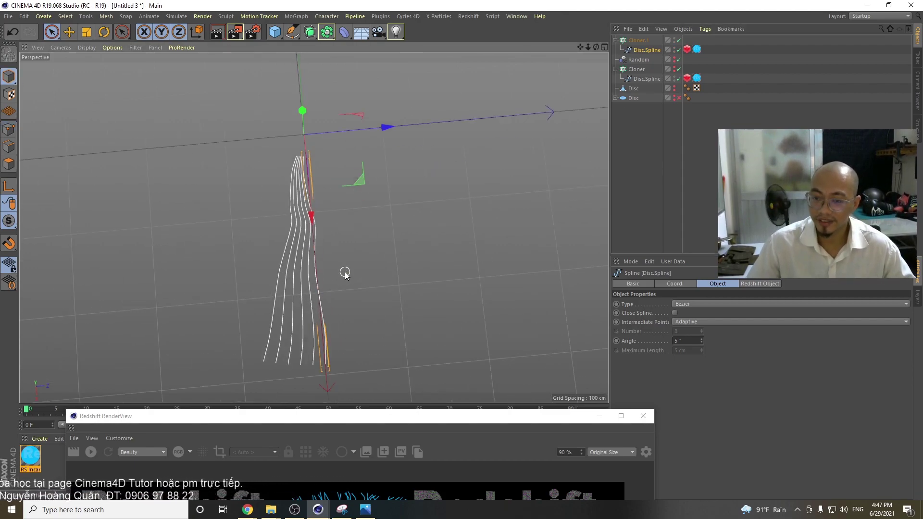
scroll(315, 294, "up", 2)
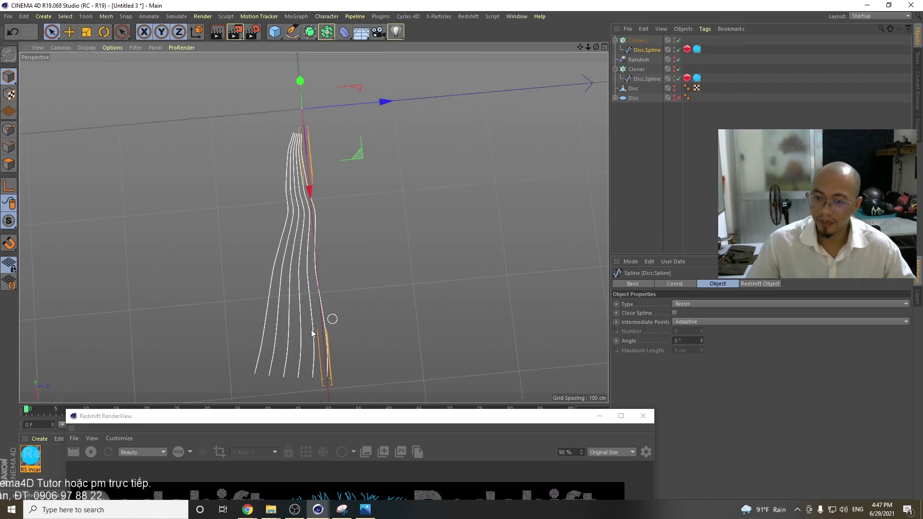
left_click_drag(639, 53, 649, 84, "ctrl")
- With the duplicated Cloner disabled, crumple all points of its five splines using Set Point Value, Crumple (Axial), X 5 cm, Y 0 cm, Z 5 cm
left_click(647, 50)
left_click(658, 87, "shift")
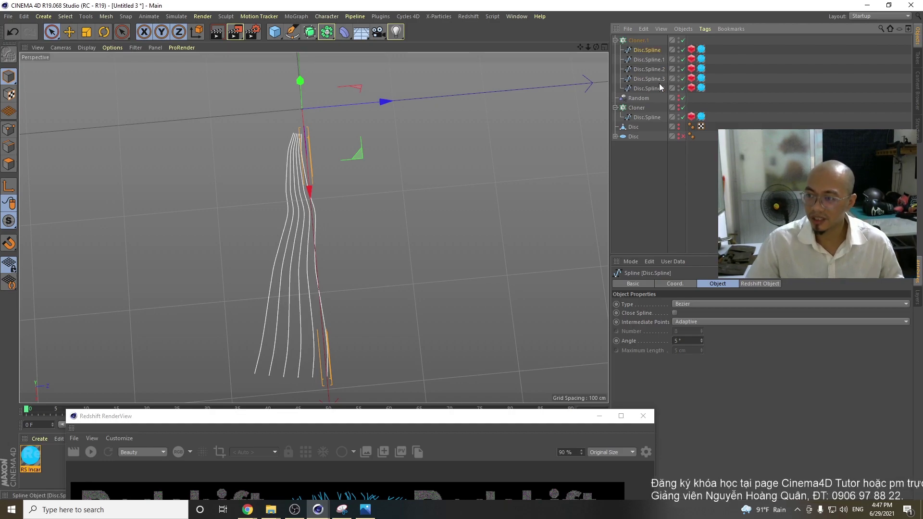
left_click(9, 134)
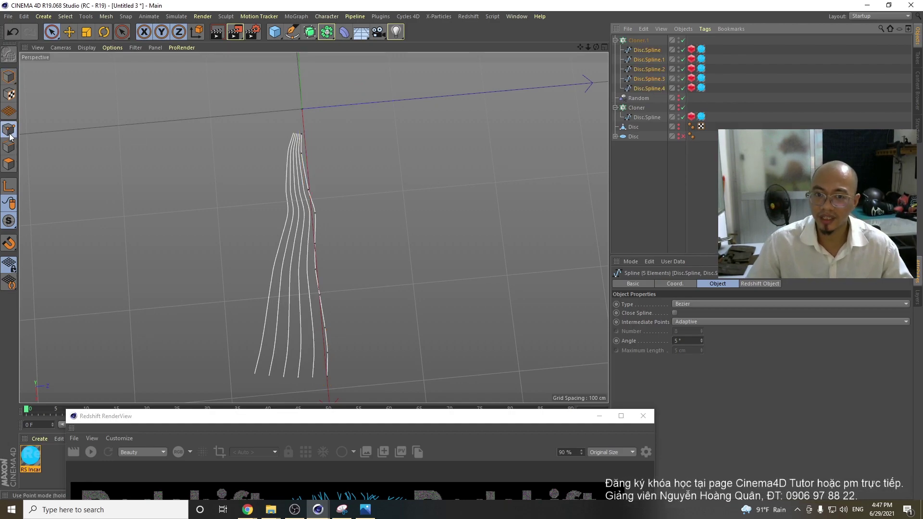
left_click(684, 40)
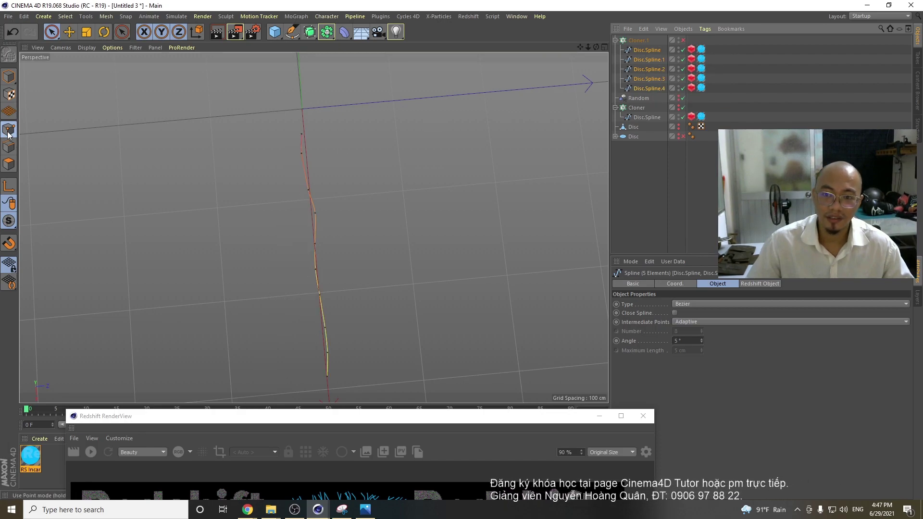
key("ctrl+a")
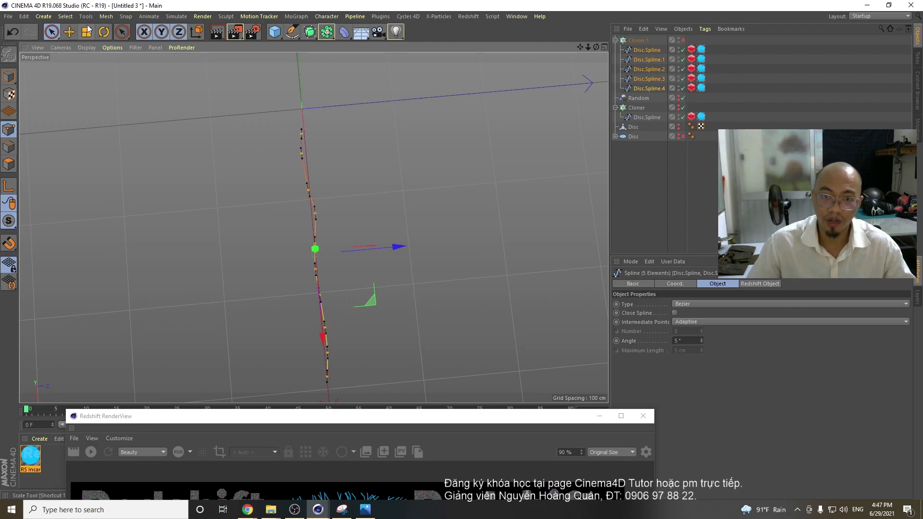
left_click(107, 16)
mouse_move(127, 41)
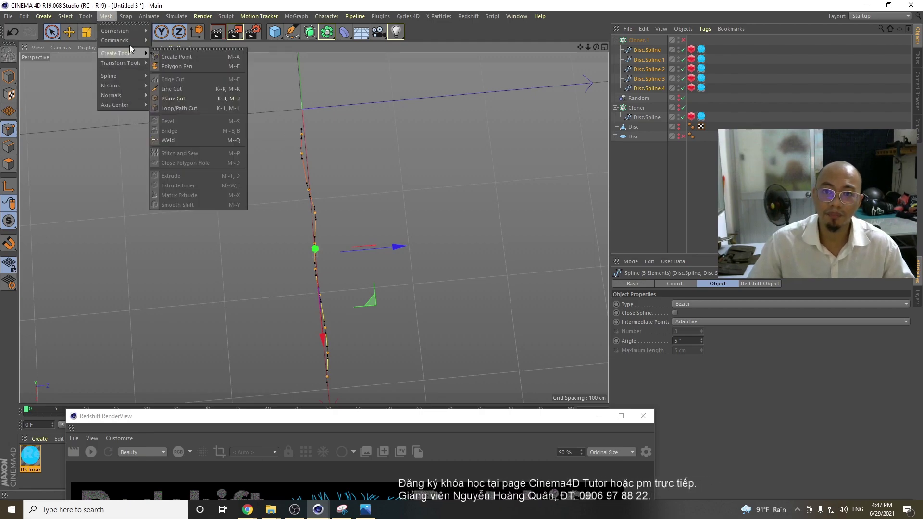
left_click(202, 201)
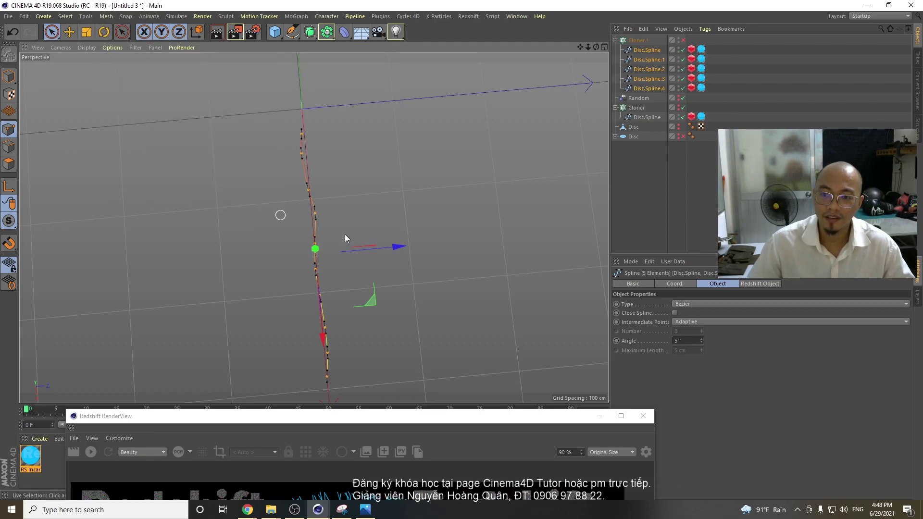
left_click(121, 32)
left_click(147, 63)
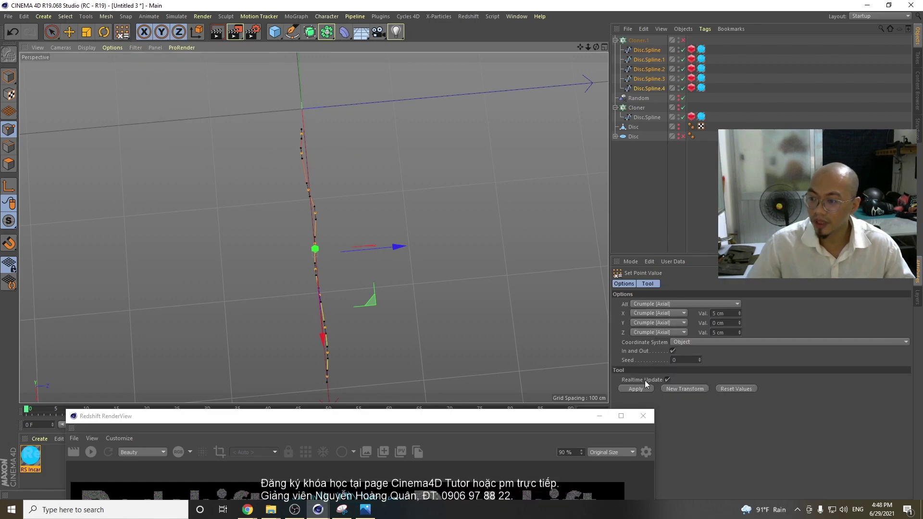
left_click(642, 387)
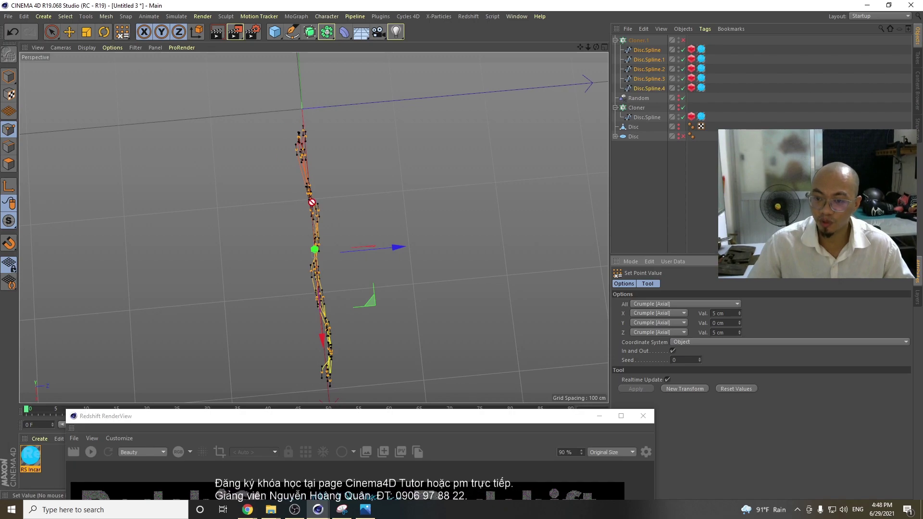
scroll(336, 344, "up", 5)
scroll(312, 169, "down", 4)
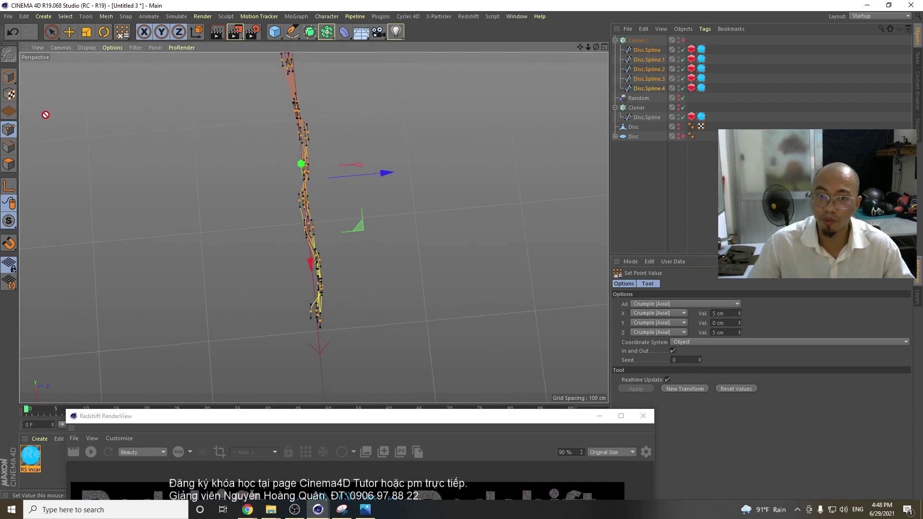
- Return to Model mode, re-enable the duplicated Cloner to check the varied strands, and deselect everything
left_click(9, 77)
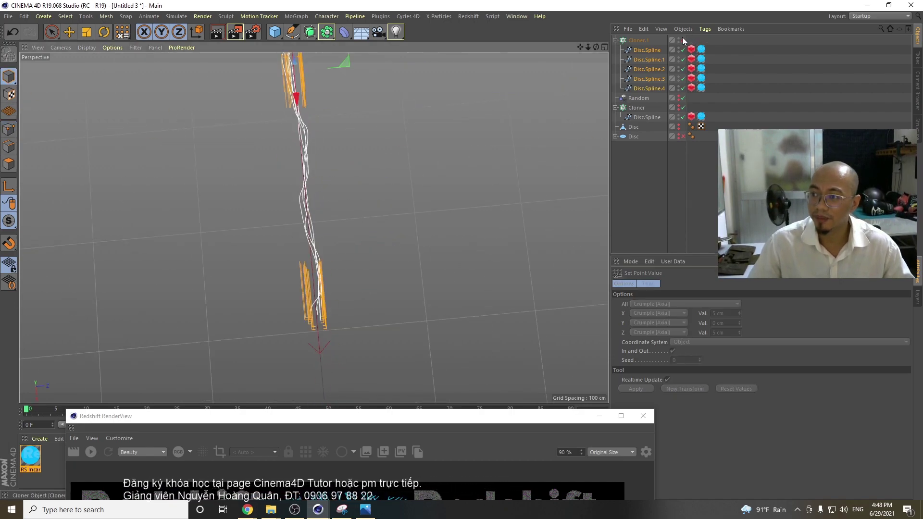
middle_click_drag(361, 147, 374, 213, "alt")
middle_click_drag(331, 172, 360, 180, "alt")
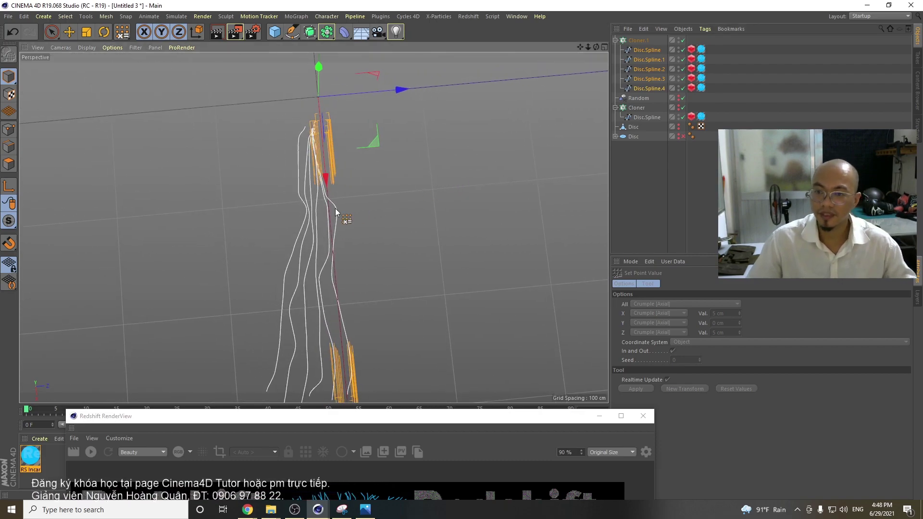
scroll(336, 208, "down", 3)
scroll(349, 215, "up", 1)
left_click(51, 32)
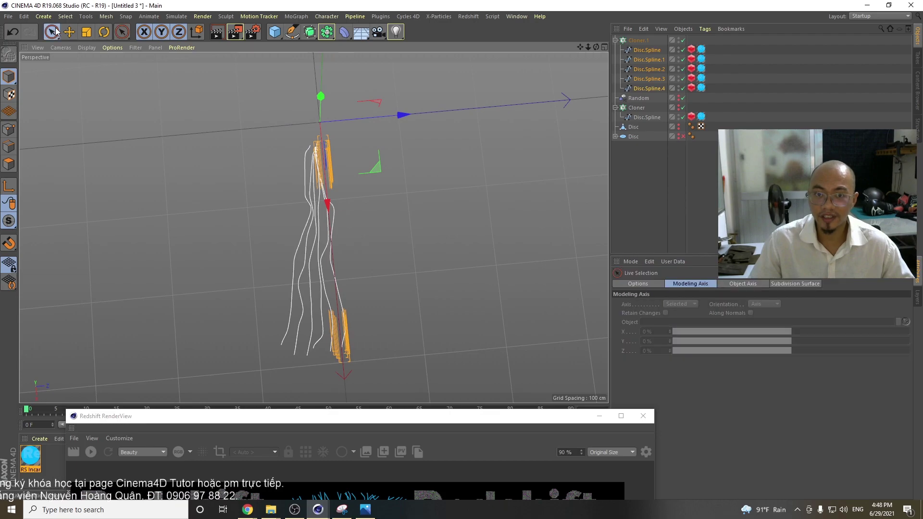
left_click(597, 90)
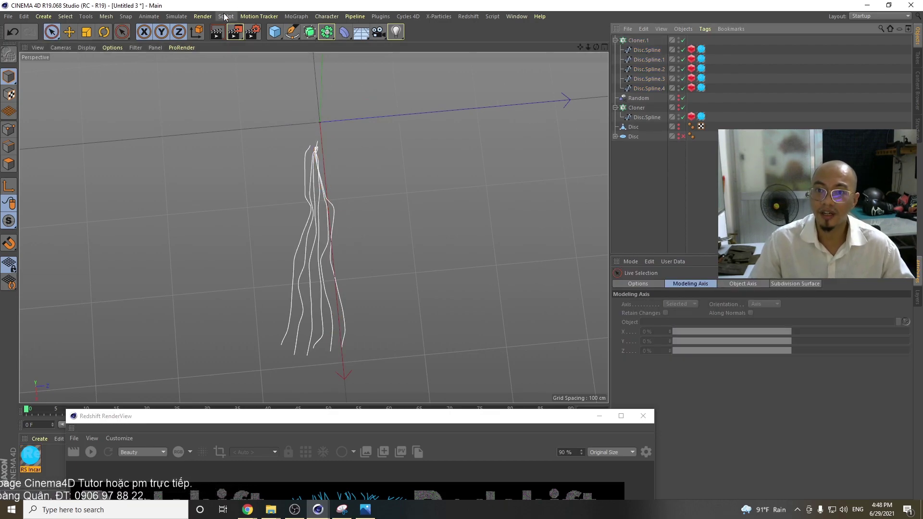
- Add a new MoGraph Cloner, nest the Cloner with the five crumpled splines inside it and show its object properties
left_click(308, 17)
left_click(312, 121)
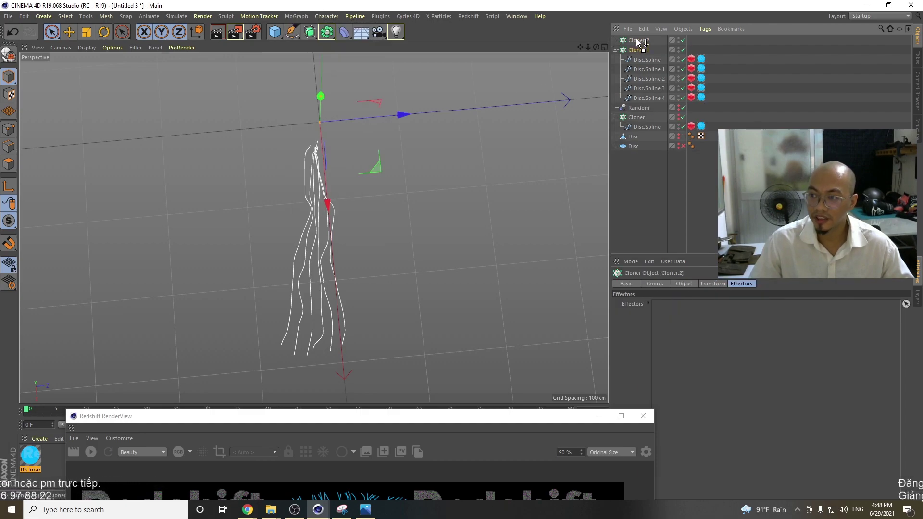
left_click_drag(638, 42, 637, 42)
left_click(684, 284)
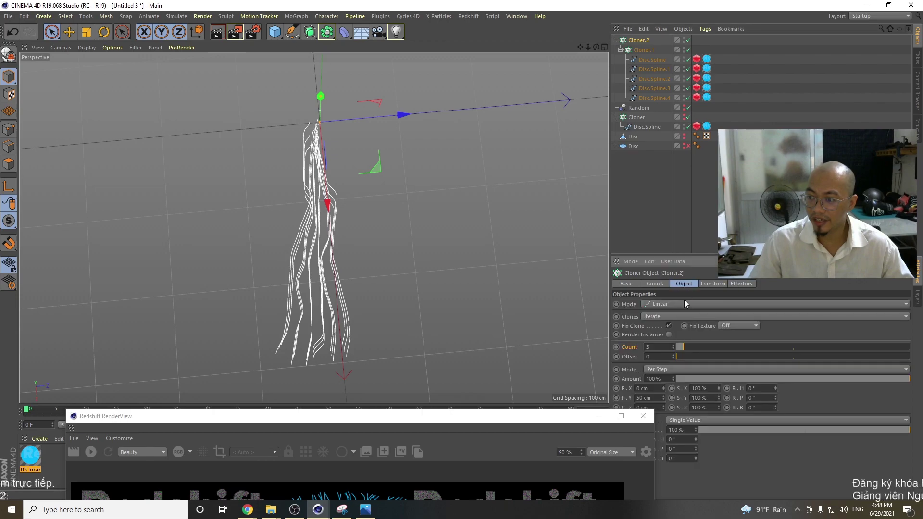
- Set the outer Cloner's per-step Y position to 0 cm so its clones share one plane
left_click_drag(554, 425, 503, 440)
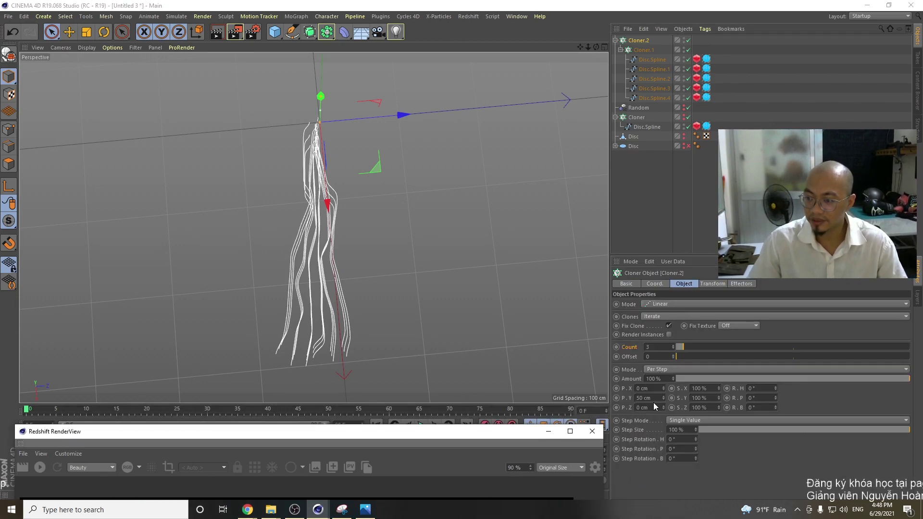
type("0")
key("Return")
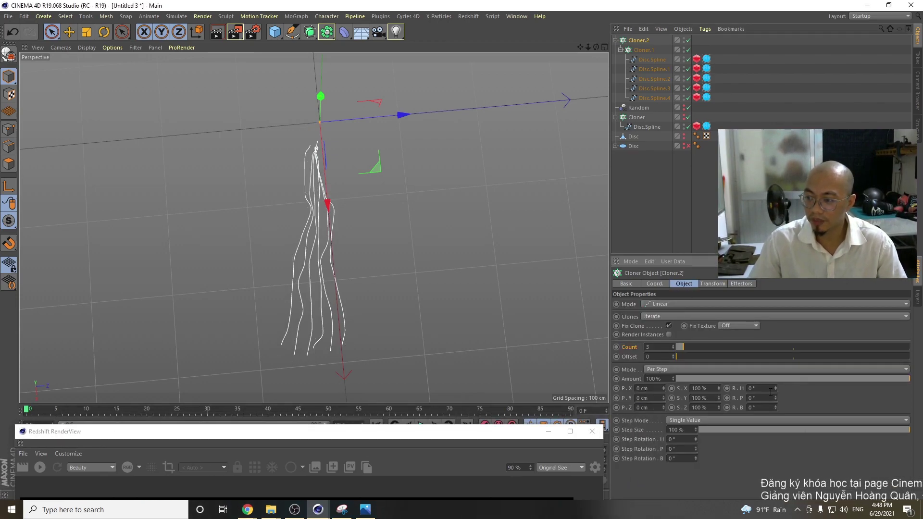
- Fan the outer Cloner's clones around the centre with Count 10 and a per-step heading rotation of 34°
left_click_drag(775, 389, 837, 388)
scroll(447, 281, "down", 3)
scroll(419, 250, "up", 1)
left_click_drag(674, 346, 688, 347)
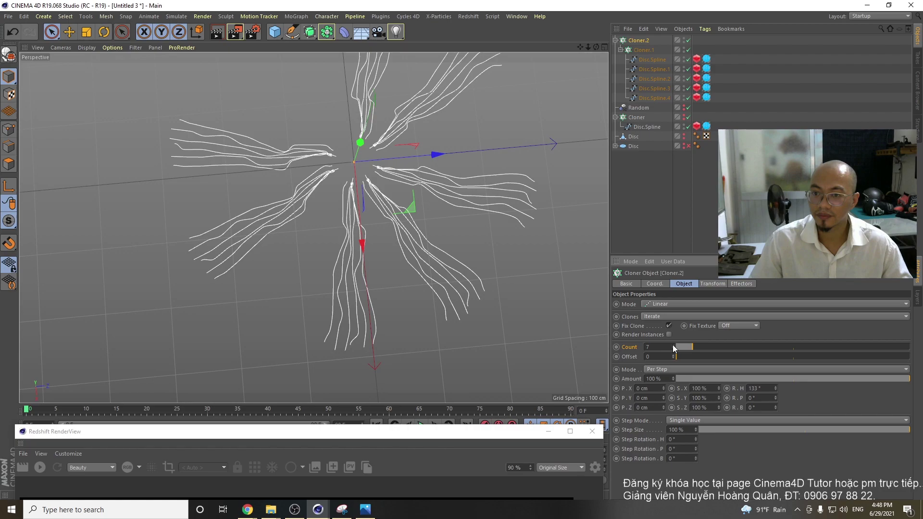
left_click(673, 345)
left_click(673, 345)
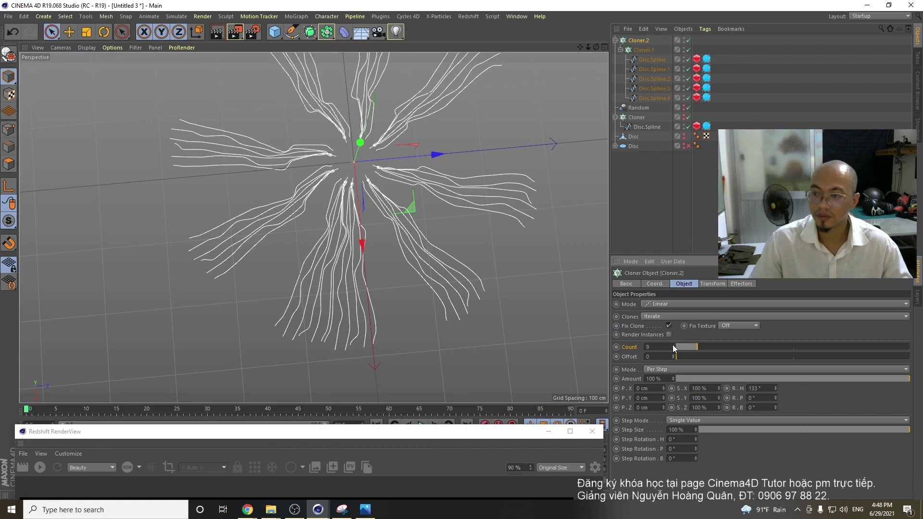
left_click(674, 349)
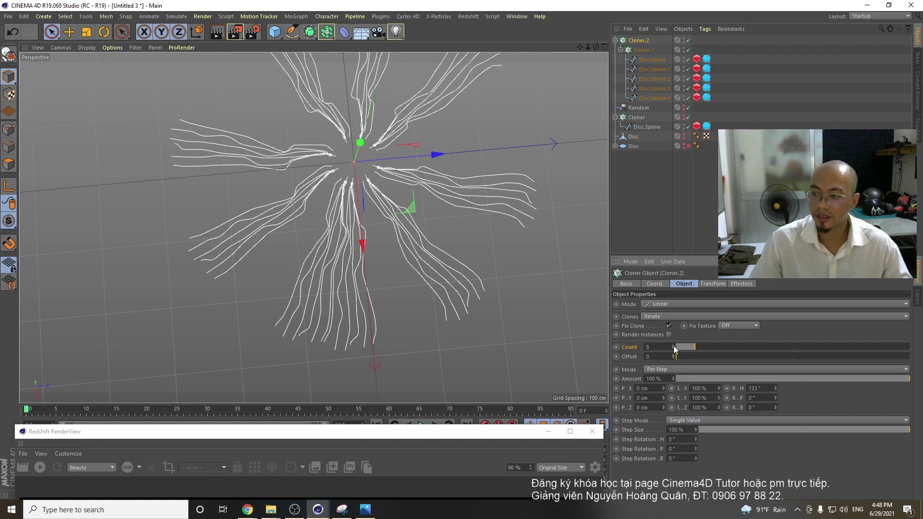
left_click(674, 345)
left_click(673, 345)
left_click_drag(776, 389, 775, 437)
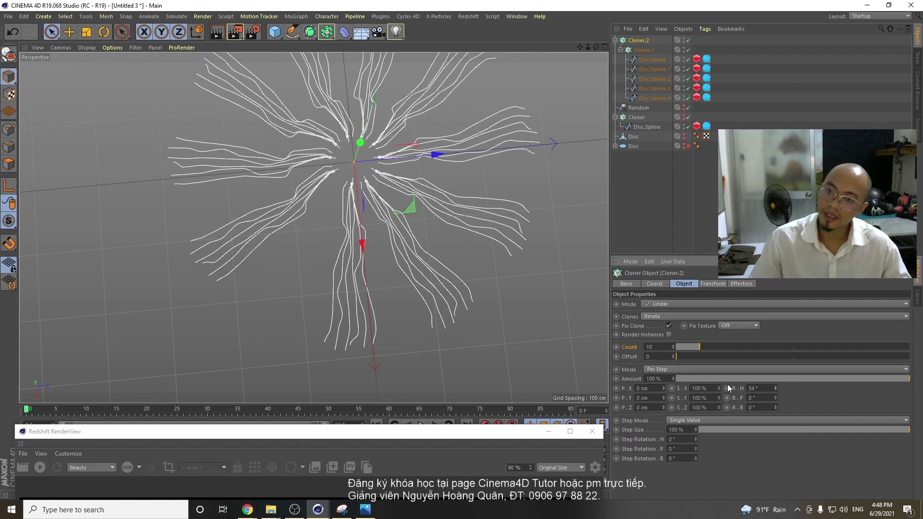
scroll(470, 255, "down", 2)
scroll(451, 195, "up", 2)
left_click_drag(474, 199, 461, 246, "alt")
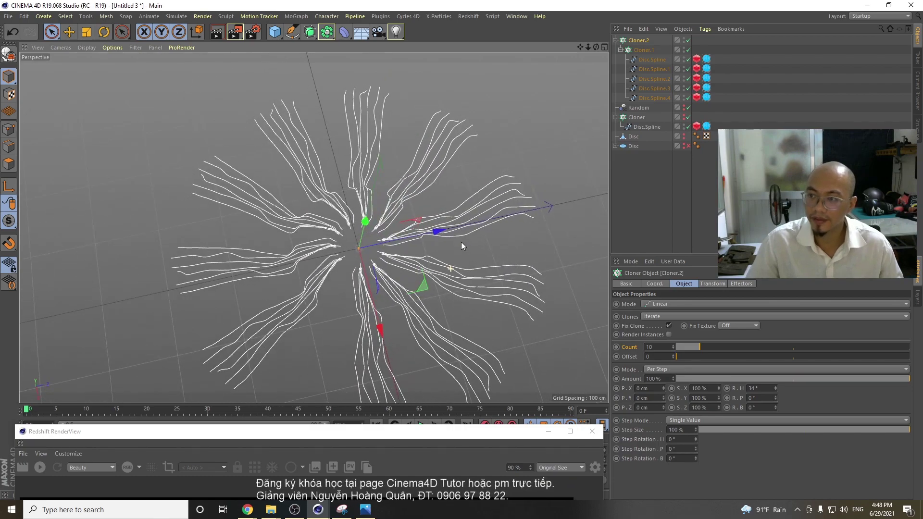
- Disable both nested Cloners and show the points of their five splines in Points mode
left_click_drag(142, 434, 148, 477)
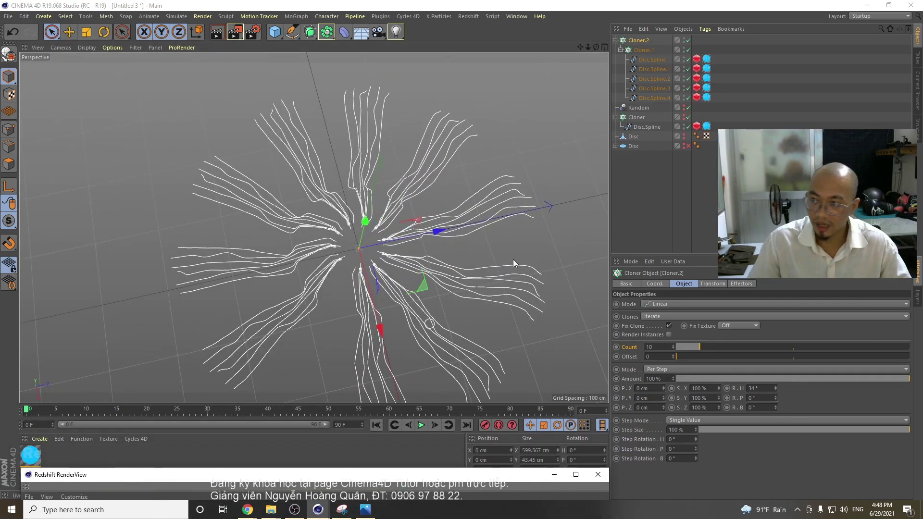
left_click(688, 40)
left_click(688, 50)
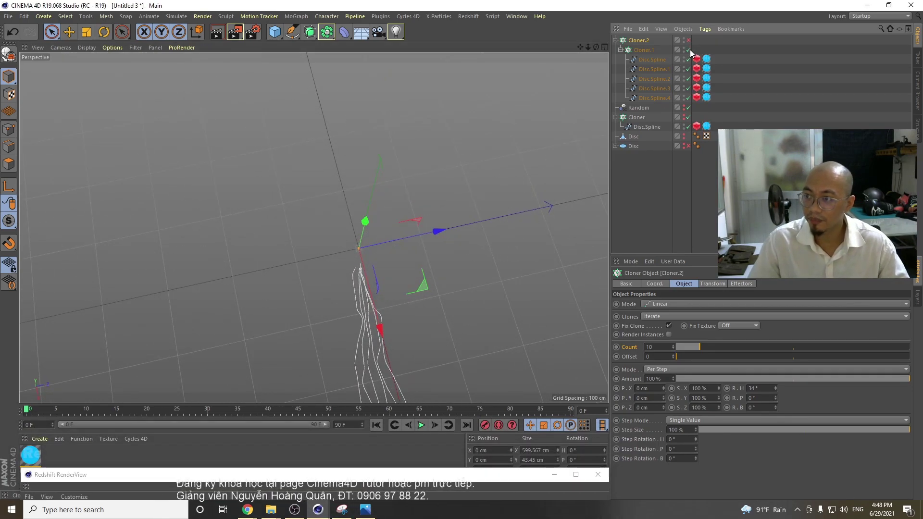
left_click(655, 62)
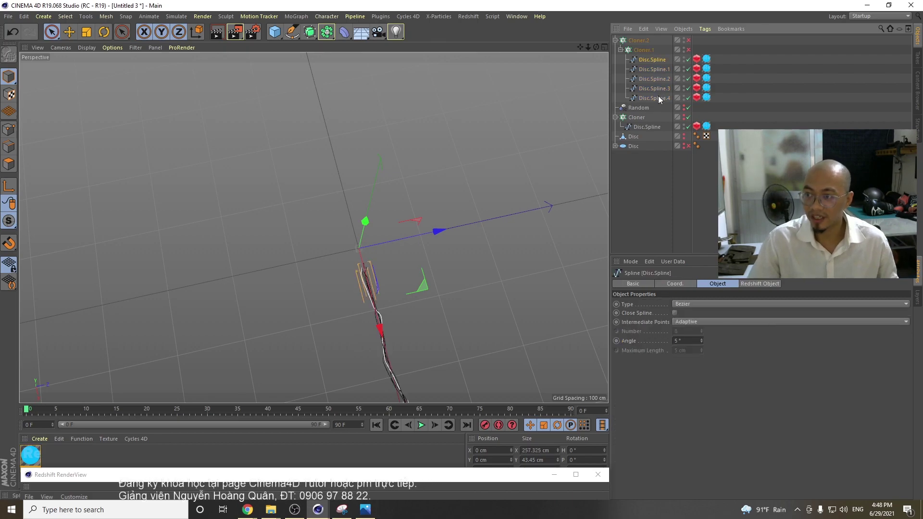
left_click(9, 132)
middle_click_drag(350, 257, 299, 168, "alt")
left_click_drag(316, 224, 607, 145, "alt")
- Switch to Rectangle Selection and deselect all points of the five splines
left_click(688, 50)
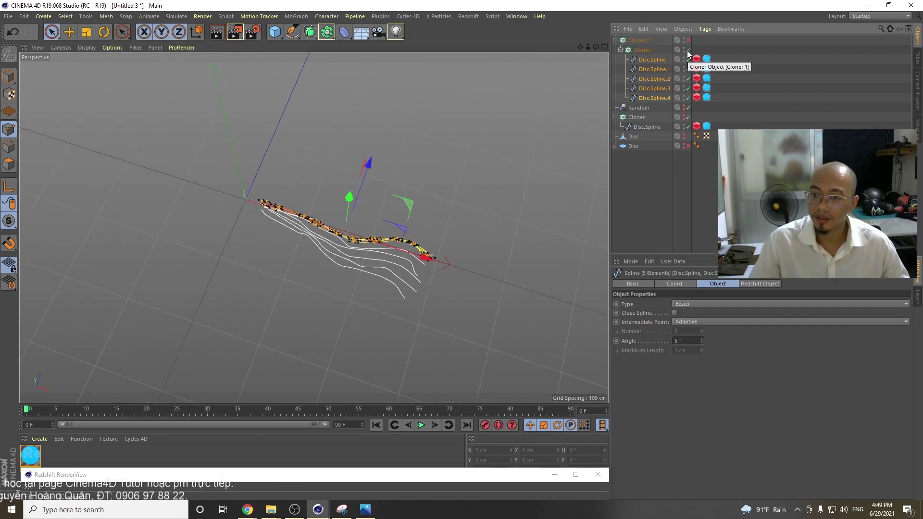
left_click(688, 50)
mouse_move(48, 32)
left_mouse_down()
mouse_move(93, 54)
mouse_move(93, 64)
left_mouse_up()
left_click_drag(365, 240, 517, 313, "alt")
left_click_drag(318, 150, 320, 153)
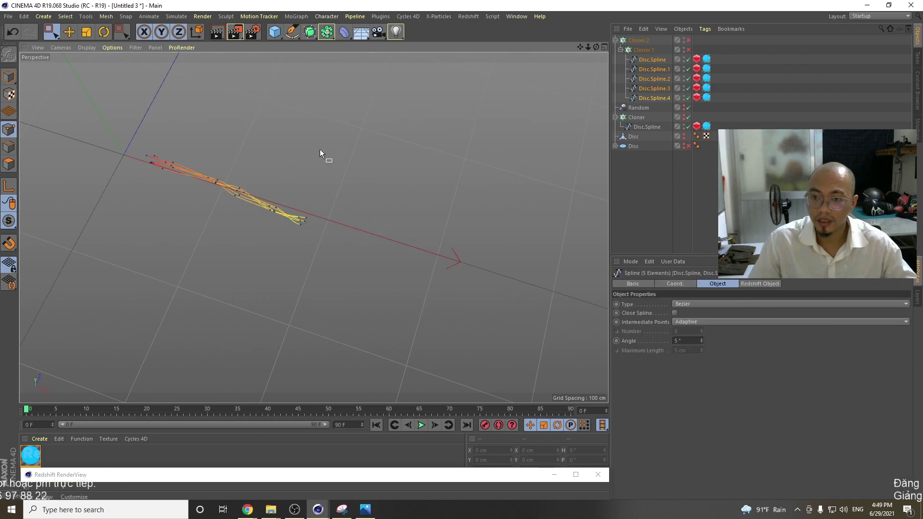
- Re-enable both nested Cloners and remove the blue material tags from the five splines inside
left_click(688, 50)
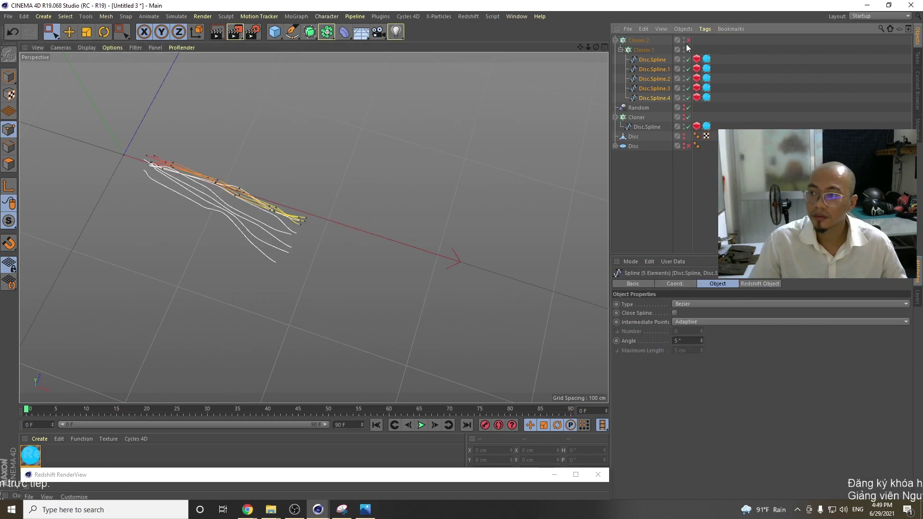
left_click(687, 41)
scroll(331, 149, "down", 3)
middle_click_drag(284, 145, 425, 207, "alt")
left_click_drag(426, 207, 495, 191, "alt")
left_click_drag(727, 106, 706, 51)
key("Delete")
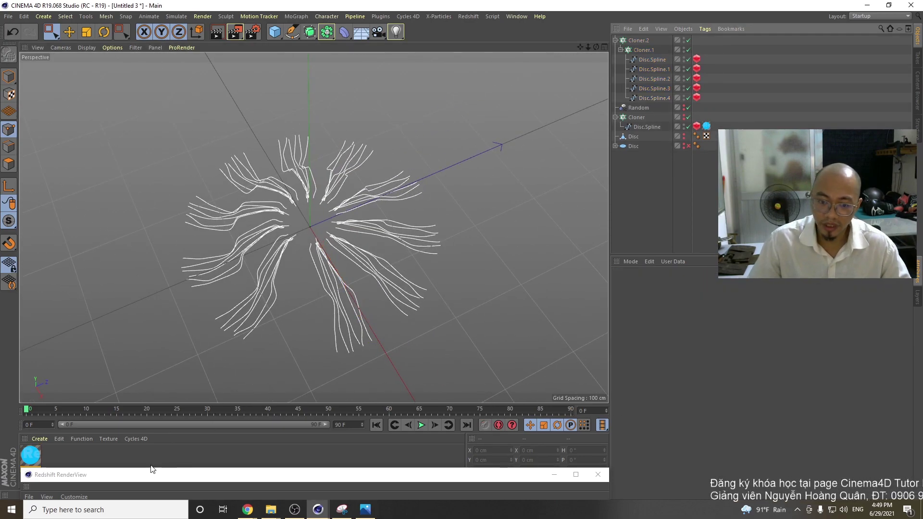
- Duplicate the blue RS Incandescent material and change the copy's colour to yellow with hue 55°
left_click(30, 455)
left_click_drag(69, 452, 67, 455, "ctrl")
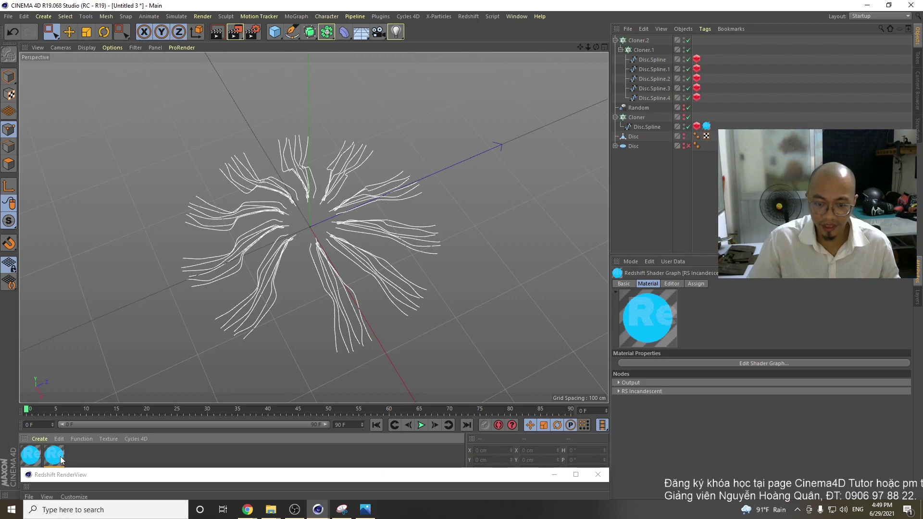
double_click(54, 455)
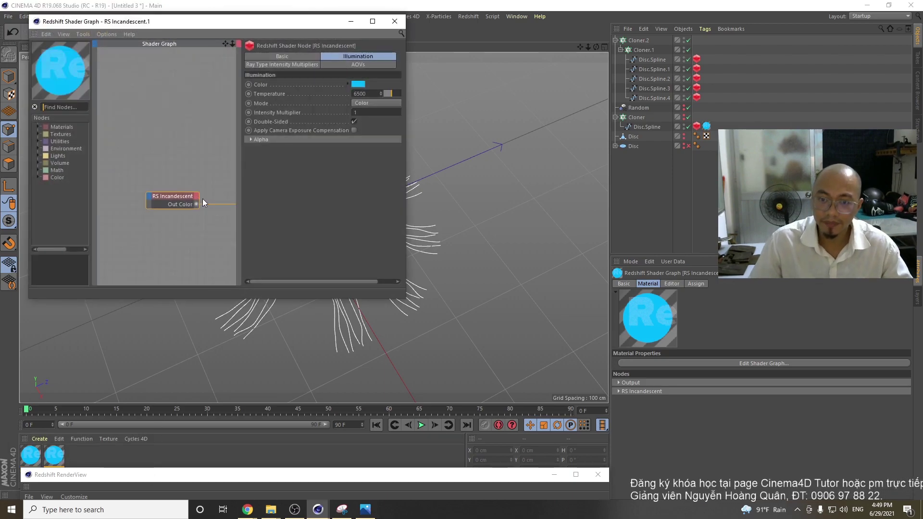
left_click(358, 84)
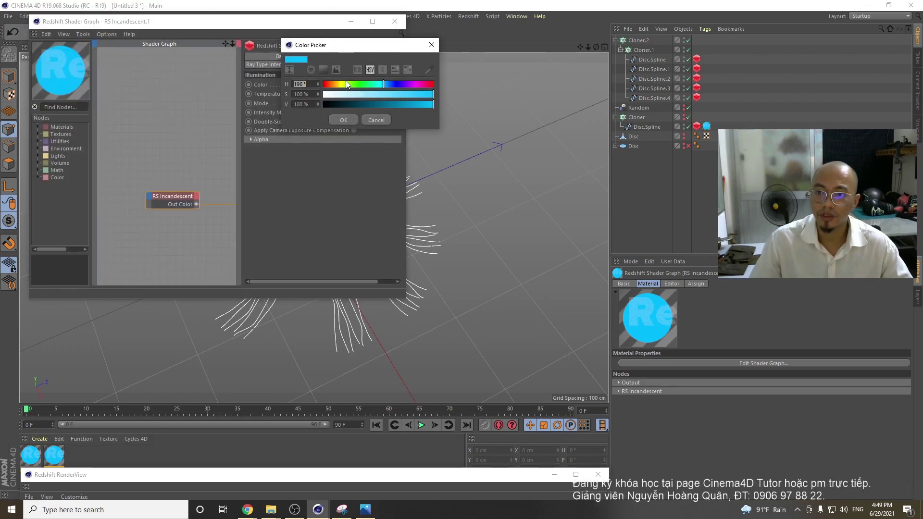
left_click(341, 85)
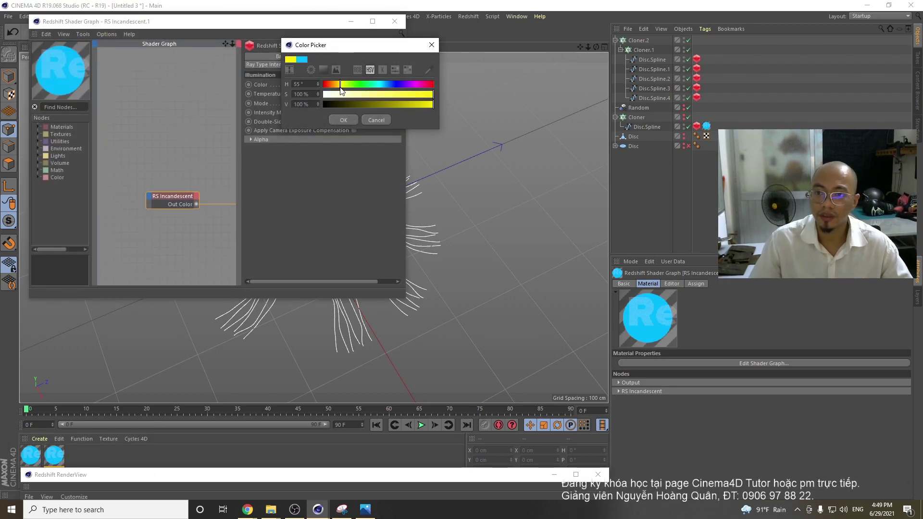
left_click(348, 120)
left_click(394, 21)
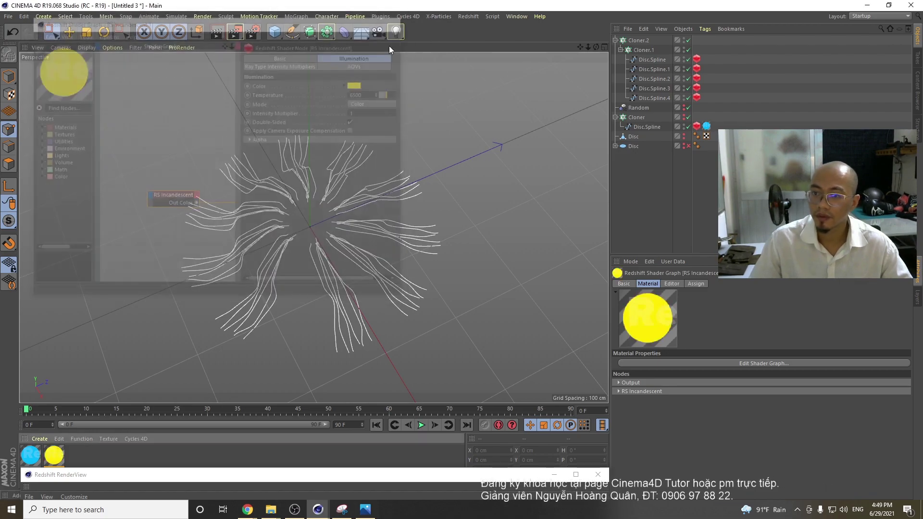
- Apply the yellow incandescent material to the five splines in the nested Cloner
left_click(653, 98)
left_click(649, 59, "shift")
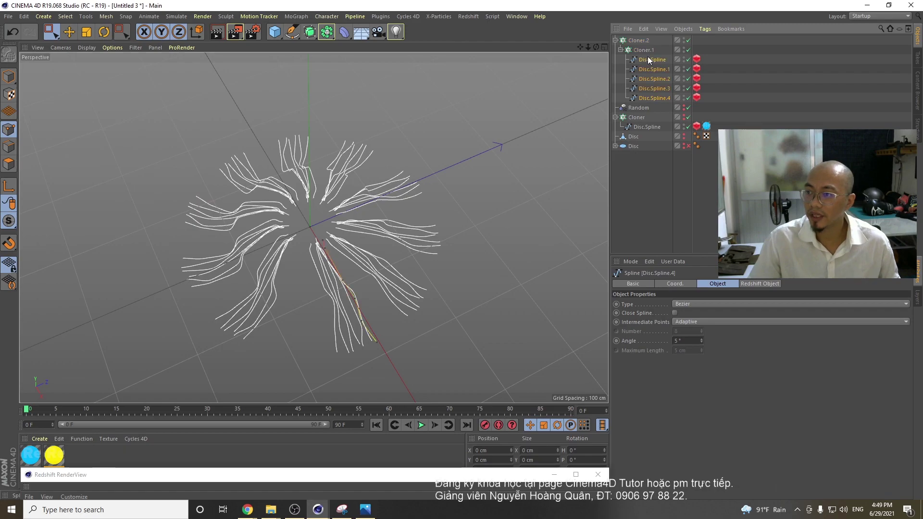
right_click(60, 454)
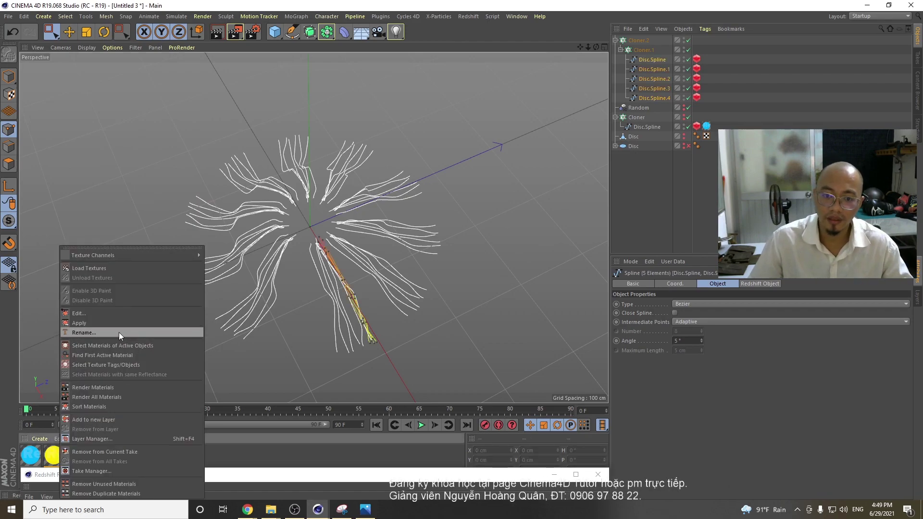
left_click(108, 324)
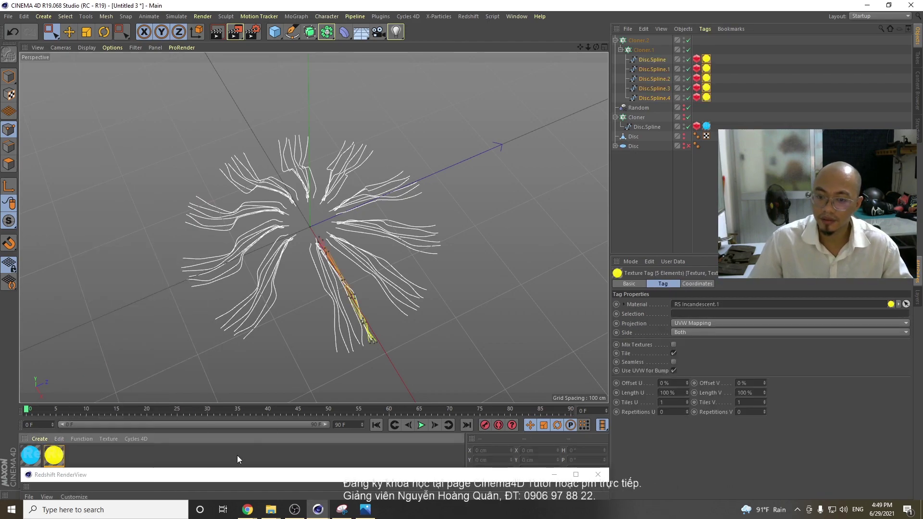
- Start the live Redshift render and make the original Cloner with the blue strands visible alongside the yellow ones
double_click(218, 478)
left_click_drag(348, 144, 322, 118)
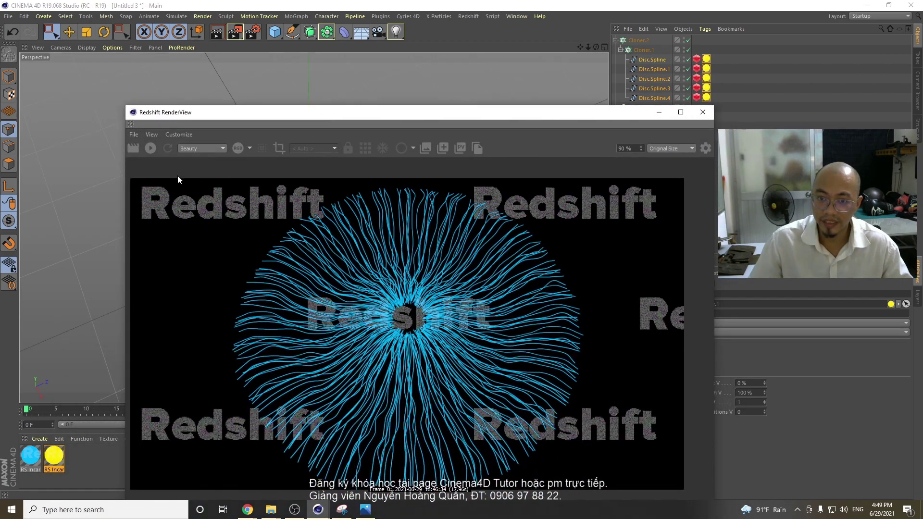
left_click(152, 148)
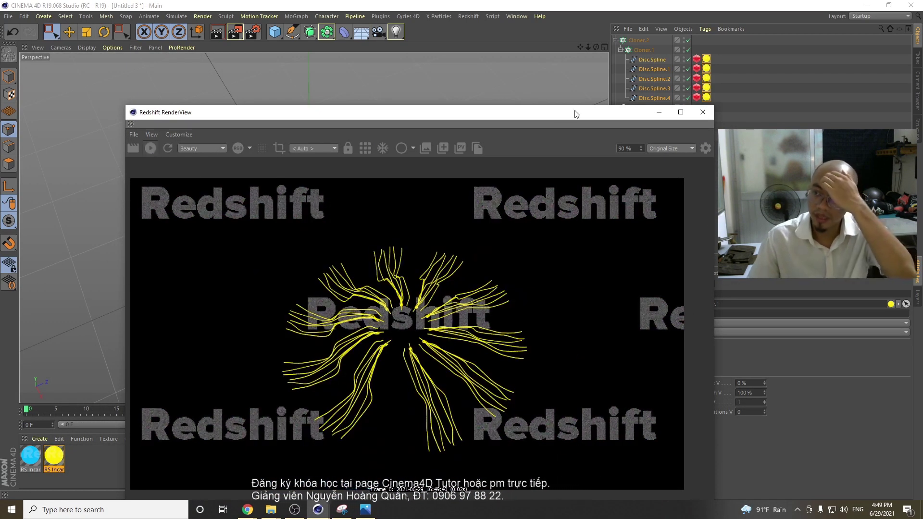
left_click_drag(576, 115, 468, 84)
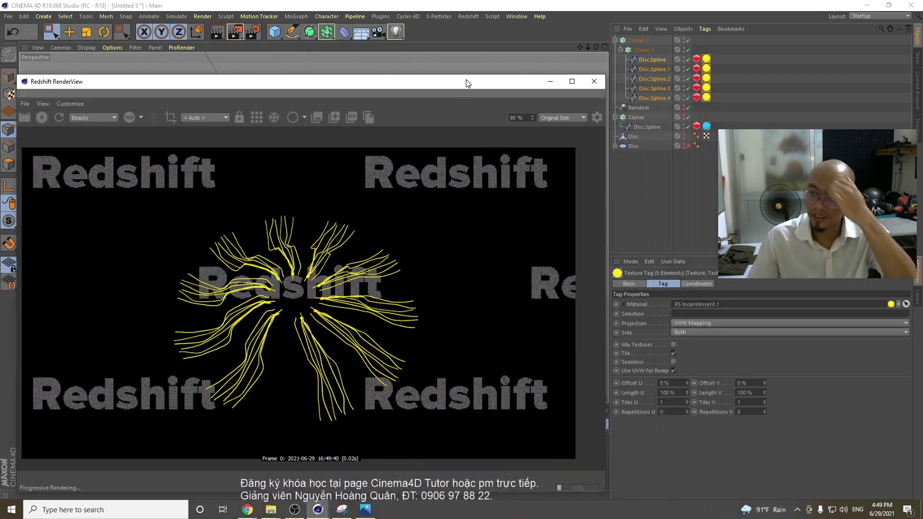
left_click(684, 119)
left_click(688, 146)
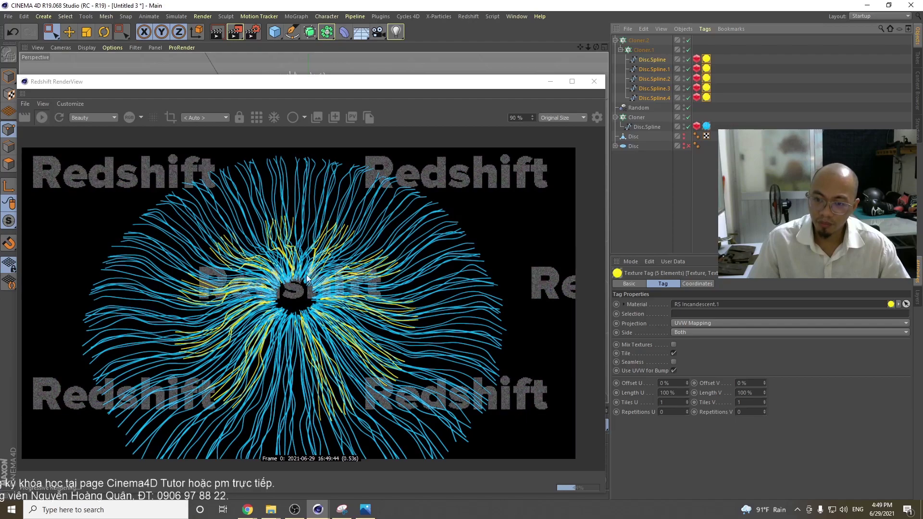
- Raise the outer Cloner of yellow strands slightly along Y, check it in the live render and stop rendering
left_click_drag(376, 89, 381, 374)
left_click(634, 42)
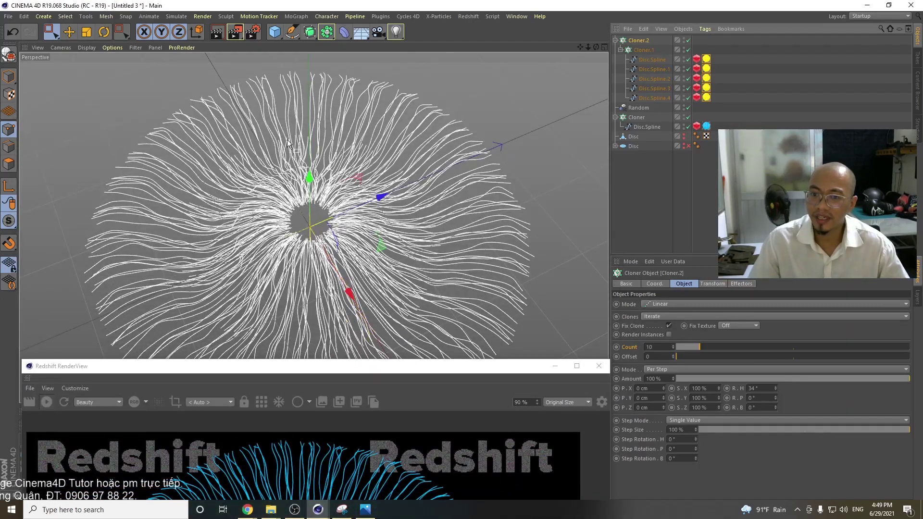
left_click_drag(308, 195, 306, 192)
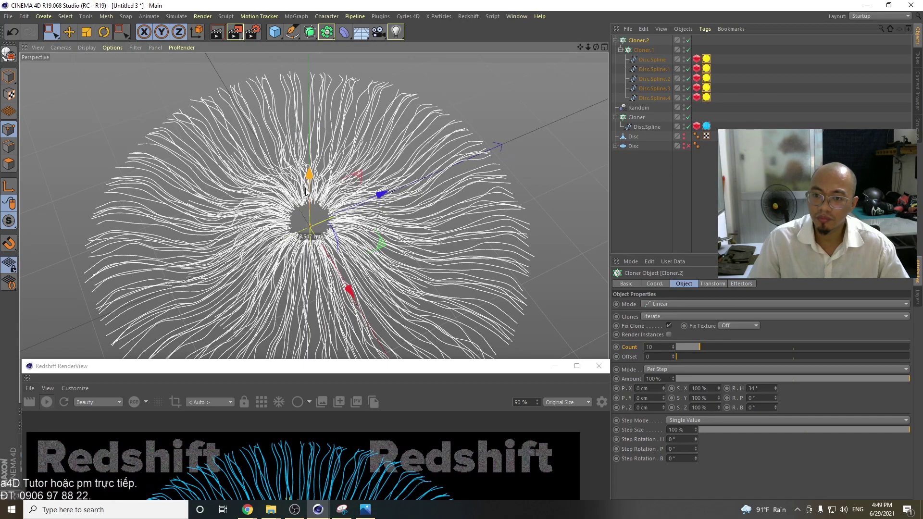
left_click_drag(292, 369, 301, 201)
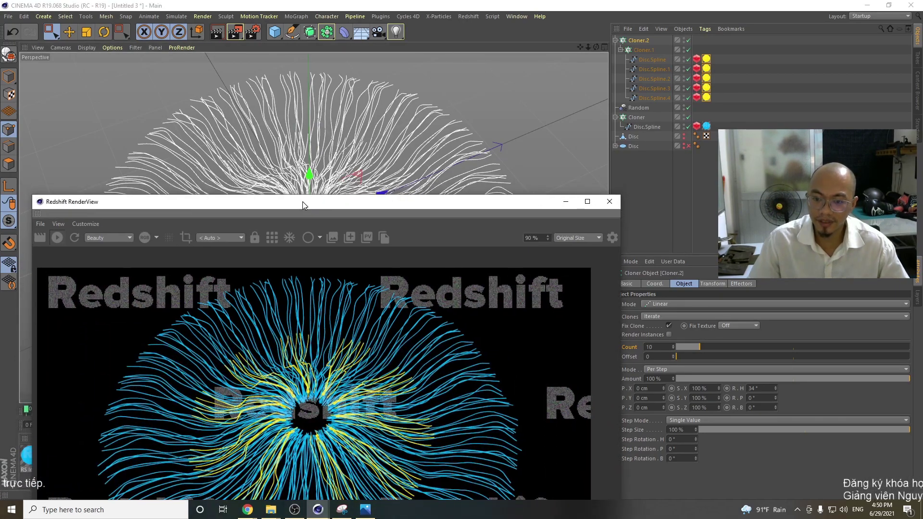
left_click_drag(303, 205, 287, 336)
scroll(378, 215, "up", 3)
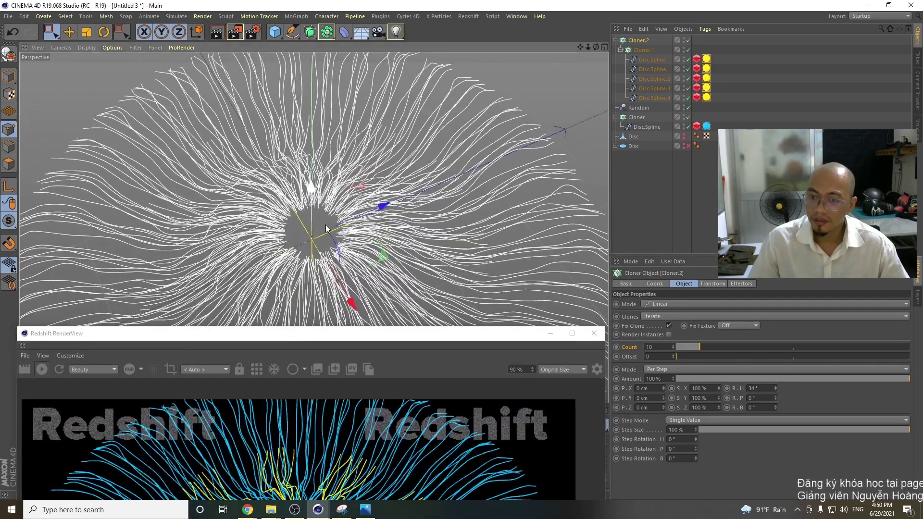
scroll(230, 429, "down", 2)
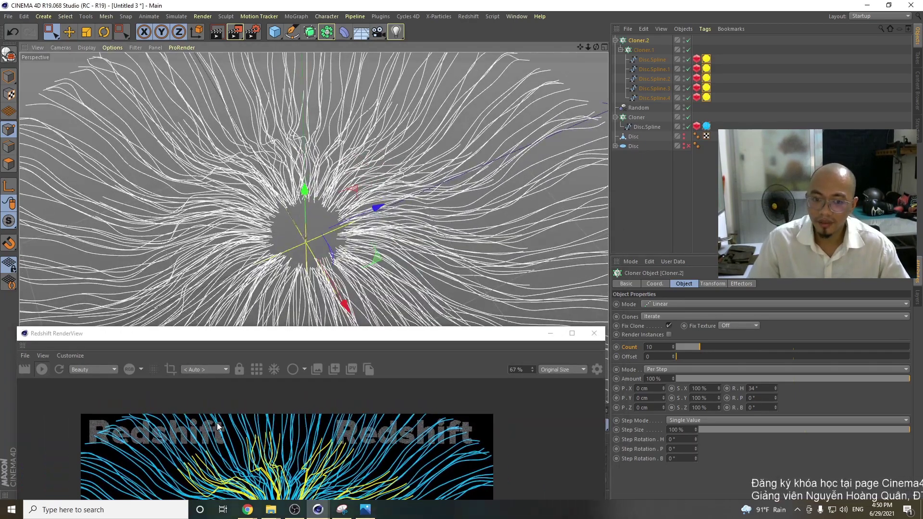
left_click(42, 370)
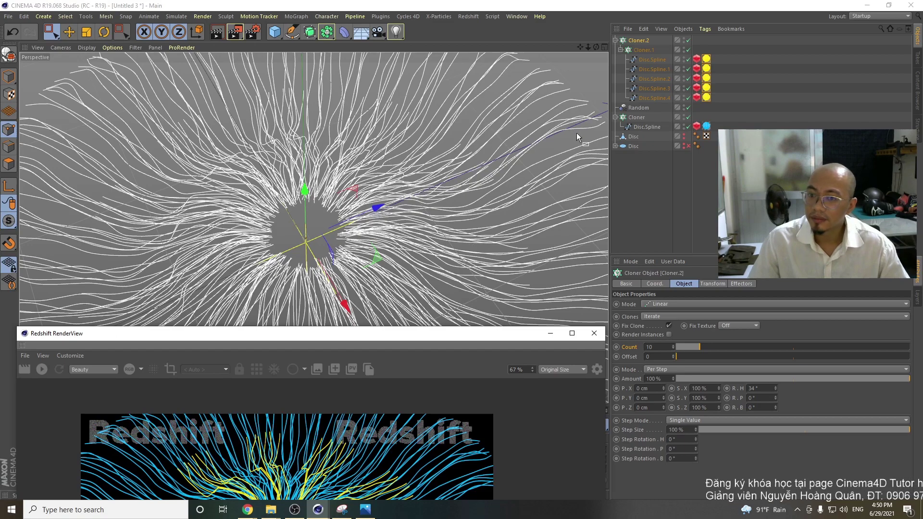
- Move the five yellow splines in the nested Cloner slightly along X toward the centre opening
left_click(661, 61)
left_click(657, 99, "shift")
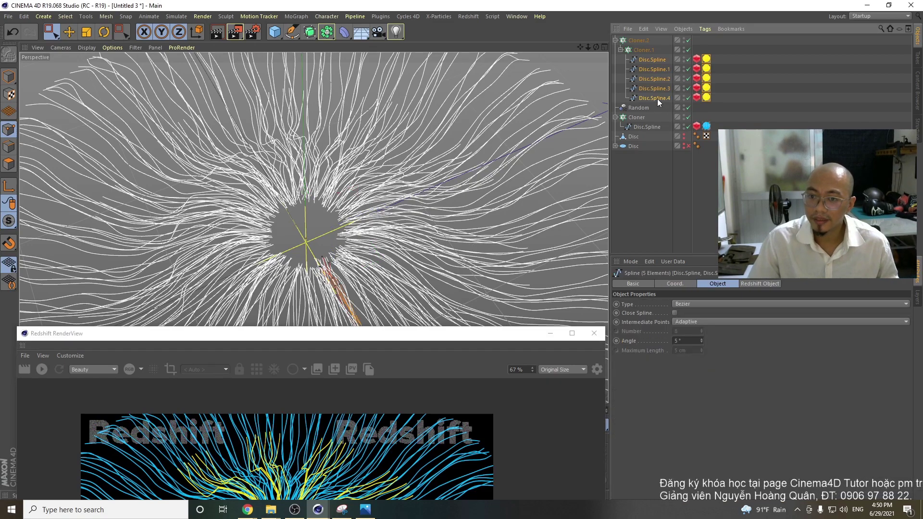
scroll(327, 275, "up", 5)
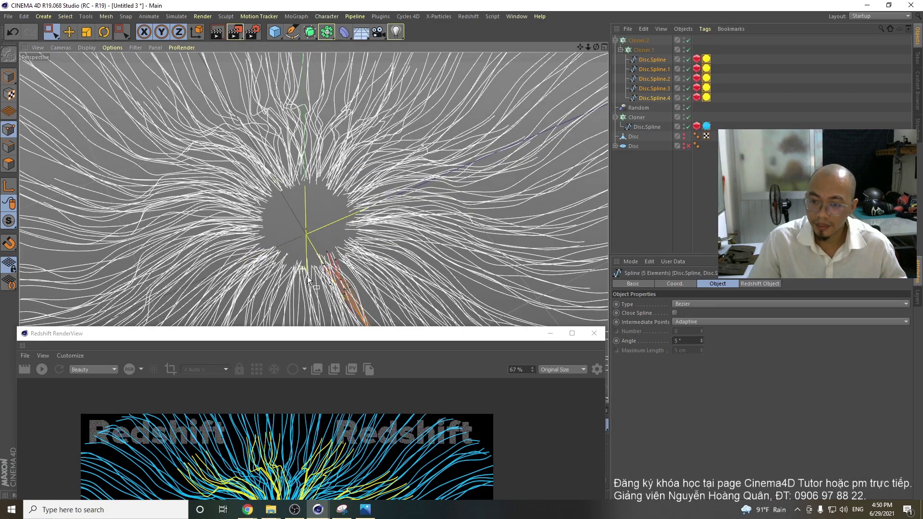
scroll(334, 267, "up", 3)
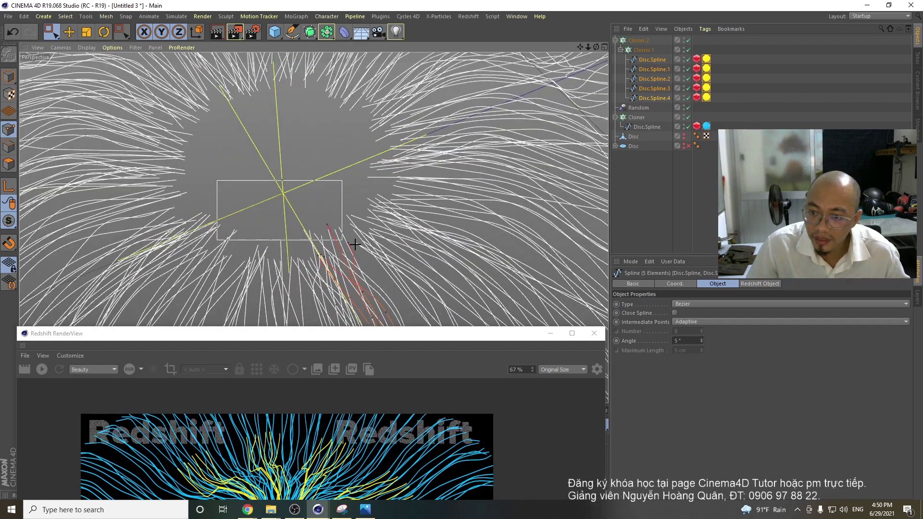
left_click_drag(383, 268, 348, 284)
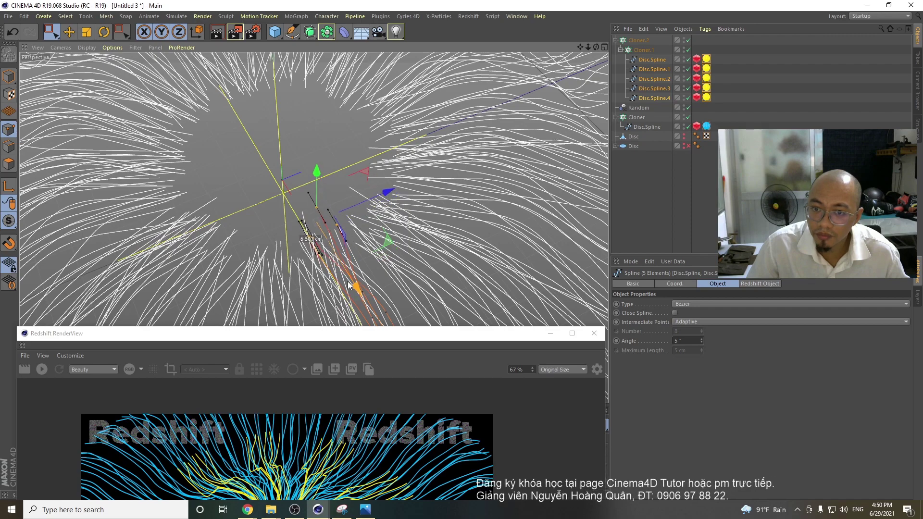
- Start the live Redshift render and frame the whole disc of blue and yellow strands in it
left_click_drag(317, 334, 349, 113)
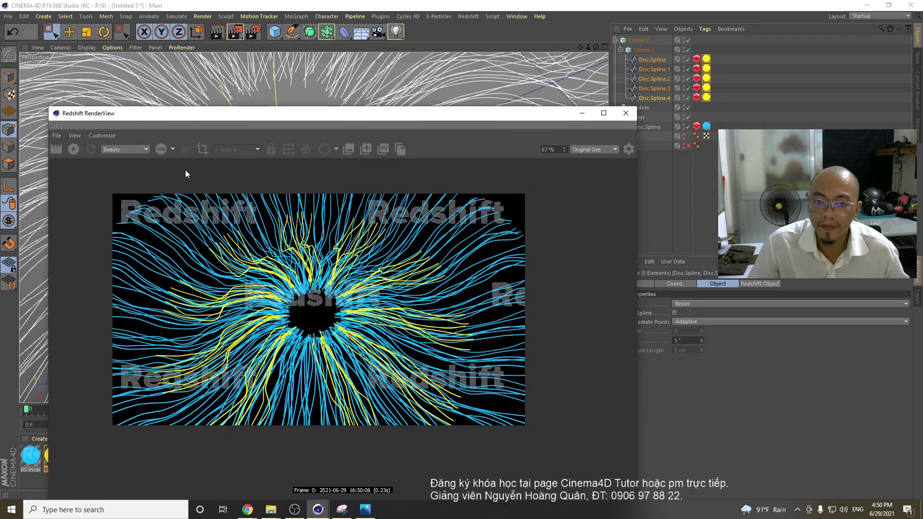
left_click(74, 149)
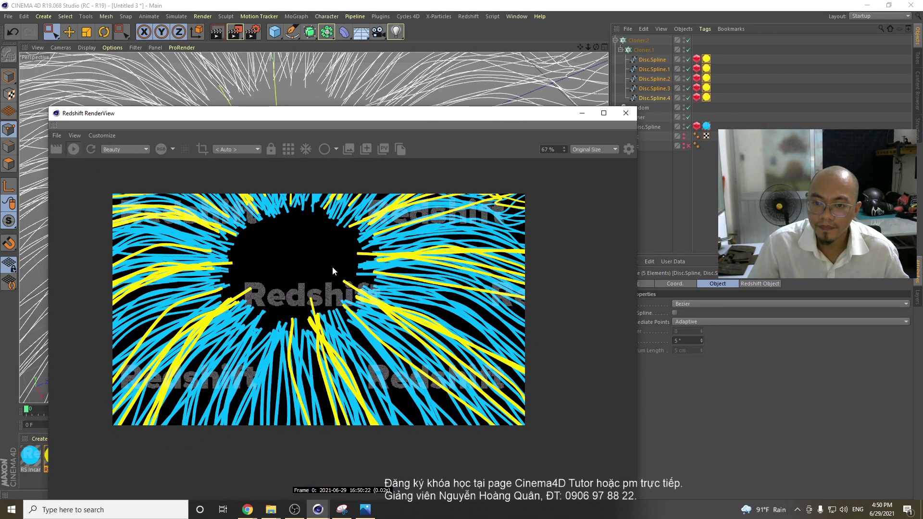
left_click_drag(366, 114, 397, 272)
scroll(389, 176, "down", 6)
middle_click_drag(403, 179, 395, 216, "alt")
mouse_move(396, 216)
left_mouse_down("alt")
mouse_move(395, 176)
mouse_move(400, 202)
left_mouse_up("alt")
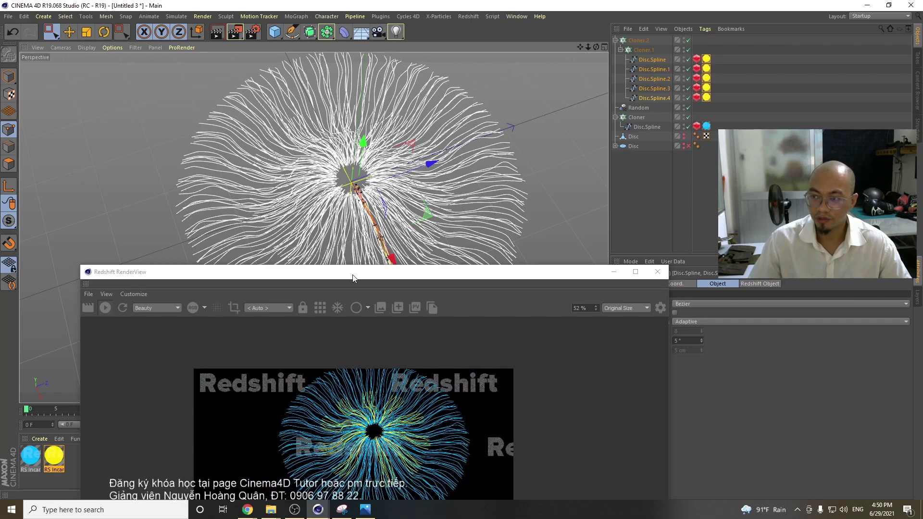
left_click_drag(353, 276, 272, 179)
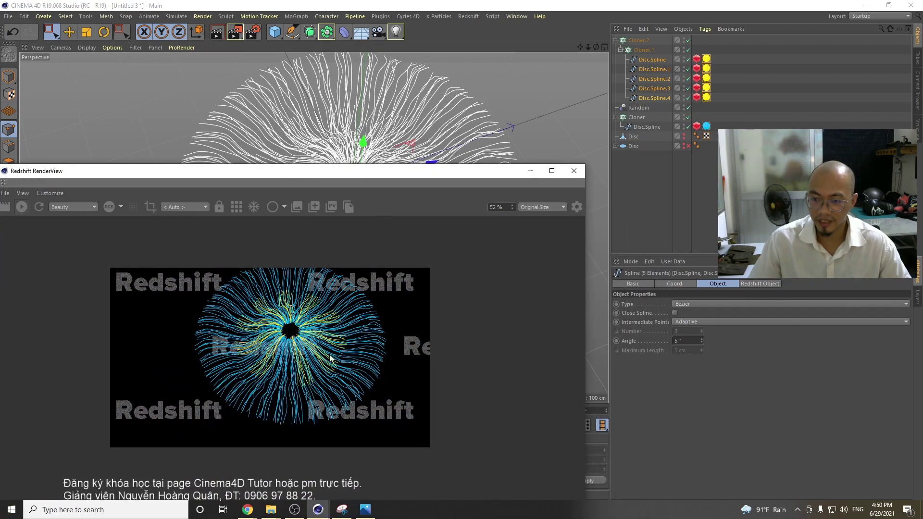
left_click_drag(381, 186, 285, 69)
scroll(187, 211, "up", 4)
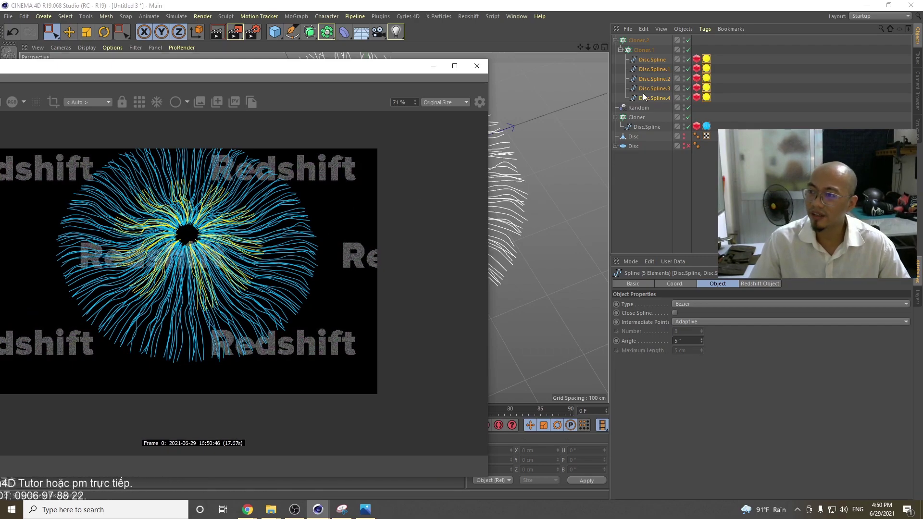
- In the blue Disc.Spline's Redshift curve settings, lower both the start and end of the thickness Scale graph to 0
left_click(702, 45)
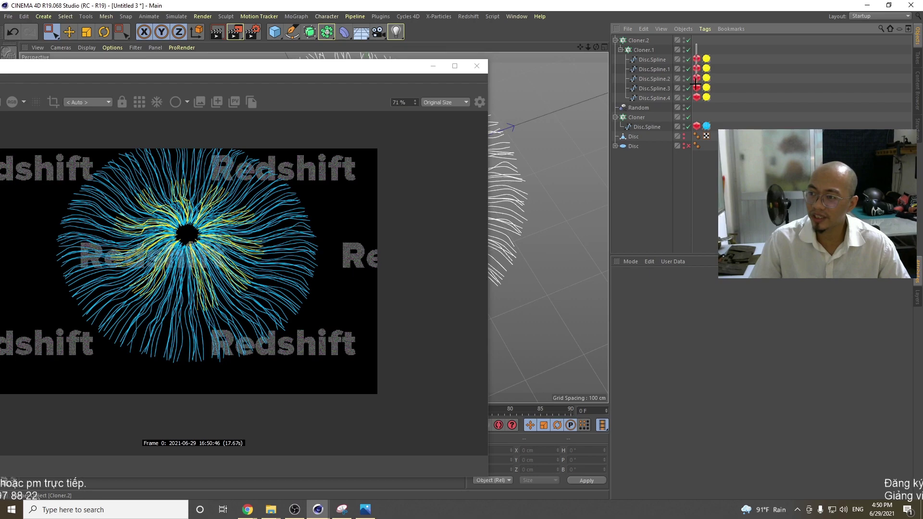
left_click(697, 126)
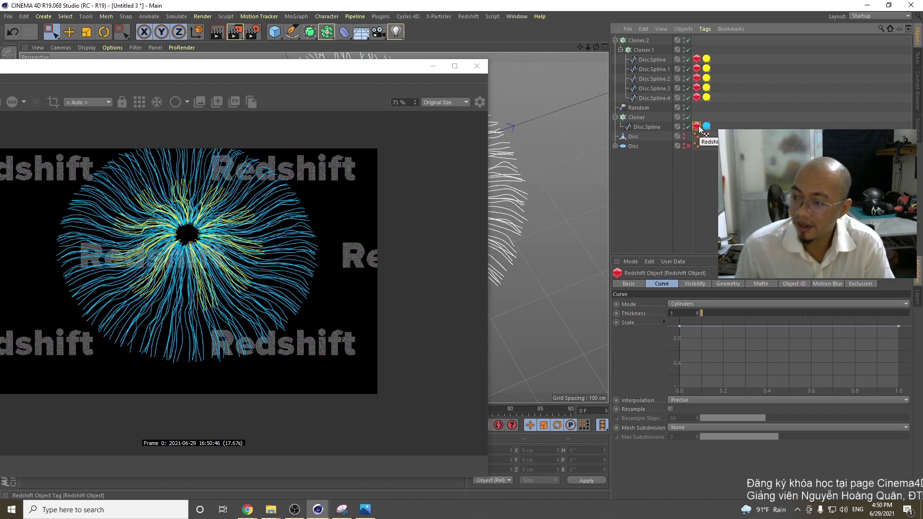
left_click(631, 324)
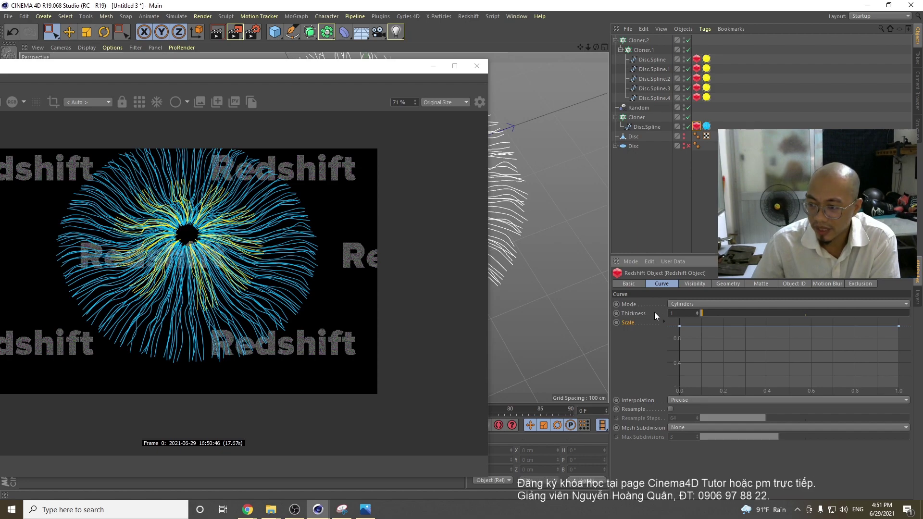
left_click_drag(680, 327, 661, 399)
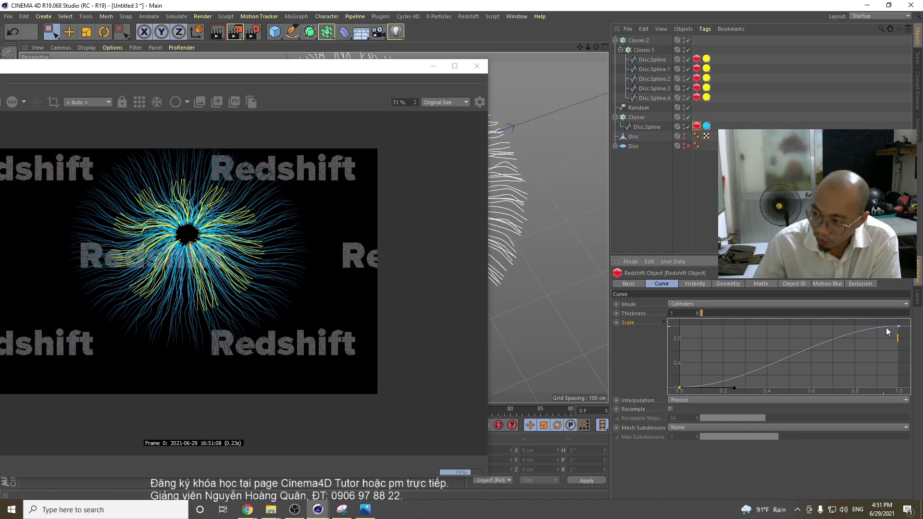
left_click(899, 327)
left_click_drag(901, 332, 915, 426)
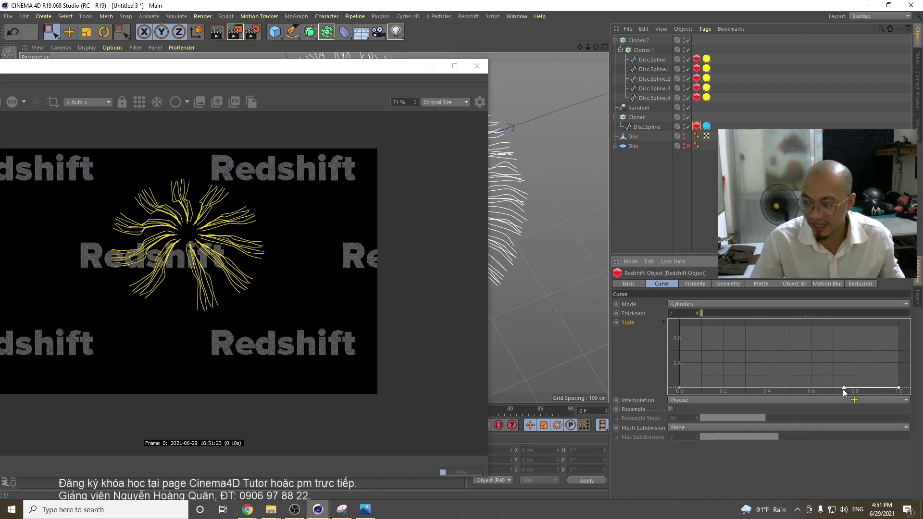
- Add Scale graph points for the blue strands: peaks of about 0.8 near 0.25 and 0.8, and a near-zero dip around 0.5
left_click(837, 387, "ctrl")
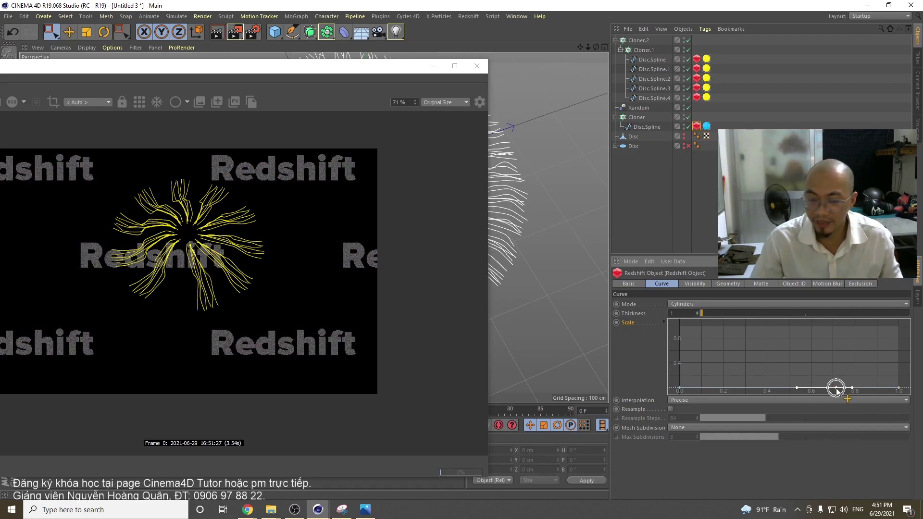
left_click_drag(837, 386, 852, 344)
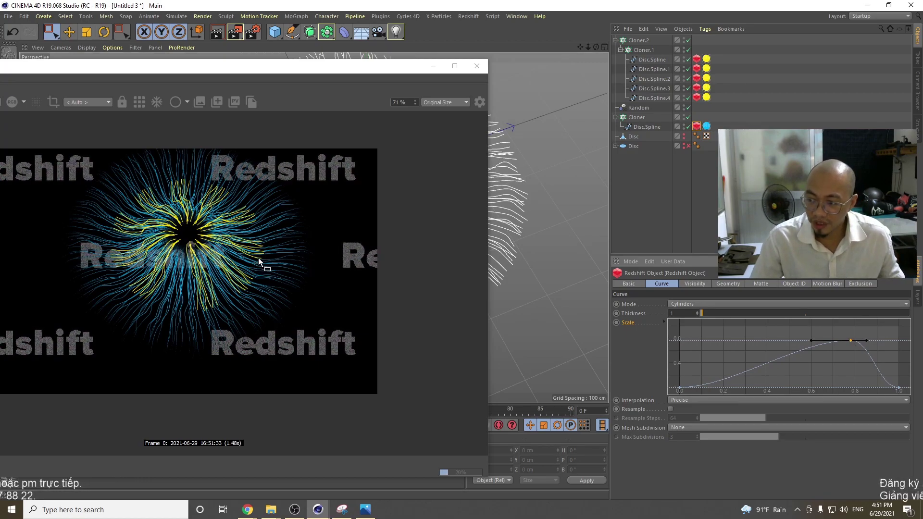
left_click_drag(743, 374, 731, 339, "ctrl")
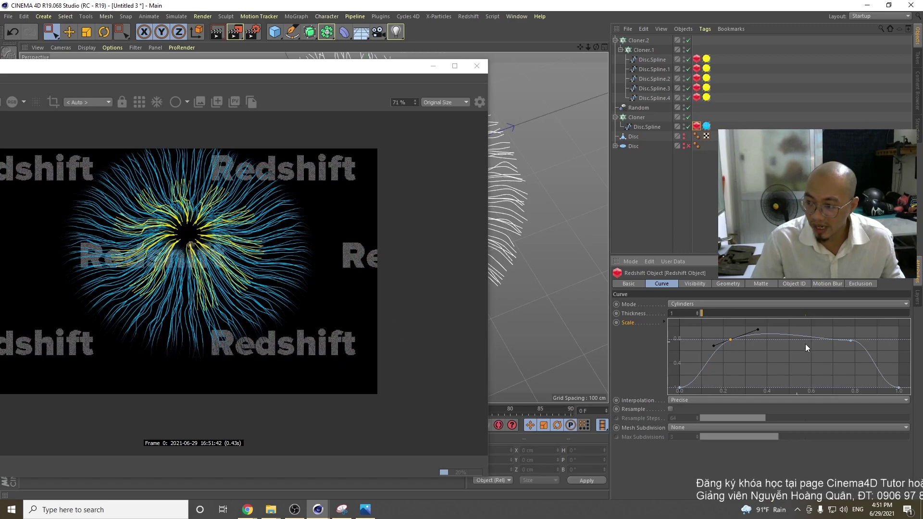
left_click_drag(790, 336, 793, 395, "ctrl")
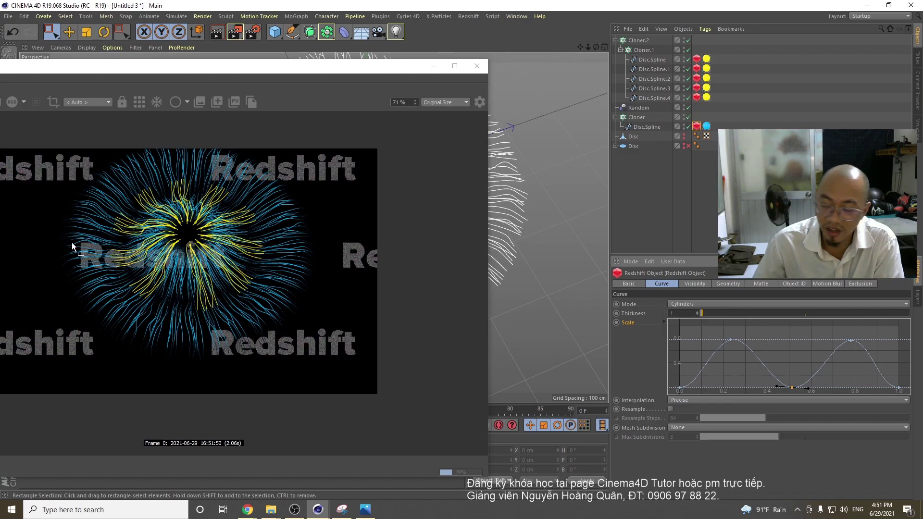
left_click_drag(793, 389, 794, 384)
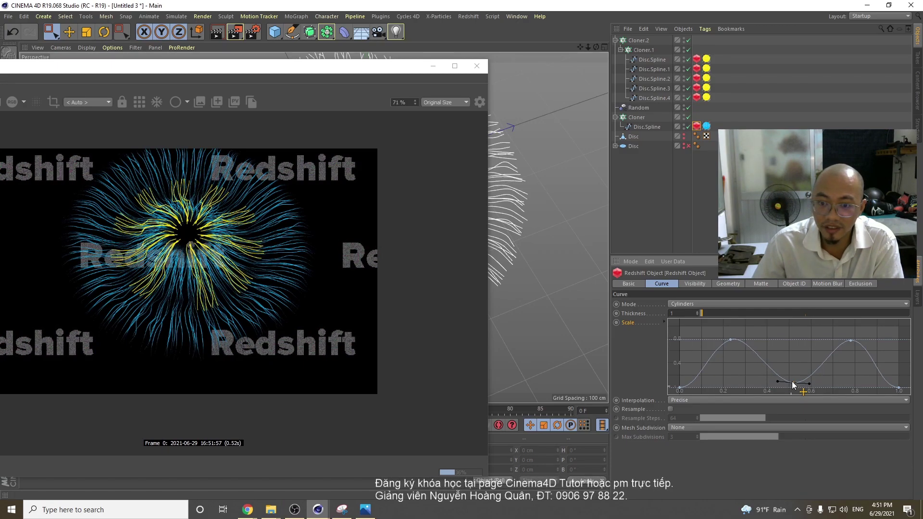
- Widen the middle dip of the blue strands' Scale graph by extending both tangents, checking the thinning in the live render
left_click_drag(312, 70, 363, 136)
scroll(417, 256, "up", 5)
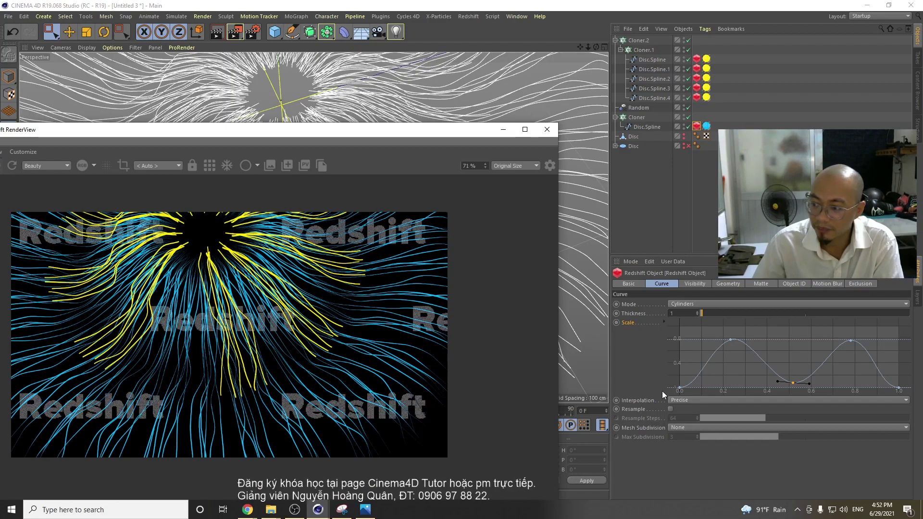
left_click_drag(778, 385, 747, 383)
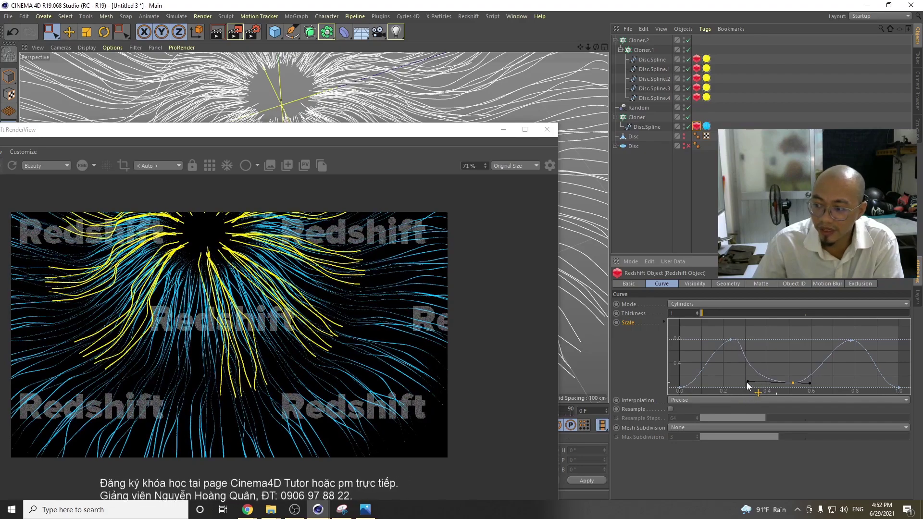
left_click_drag(812, 384, 826, 384)
scroll(380, 86, "down", 3)
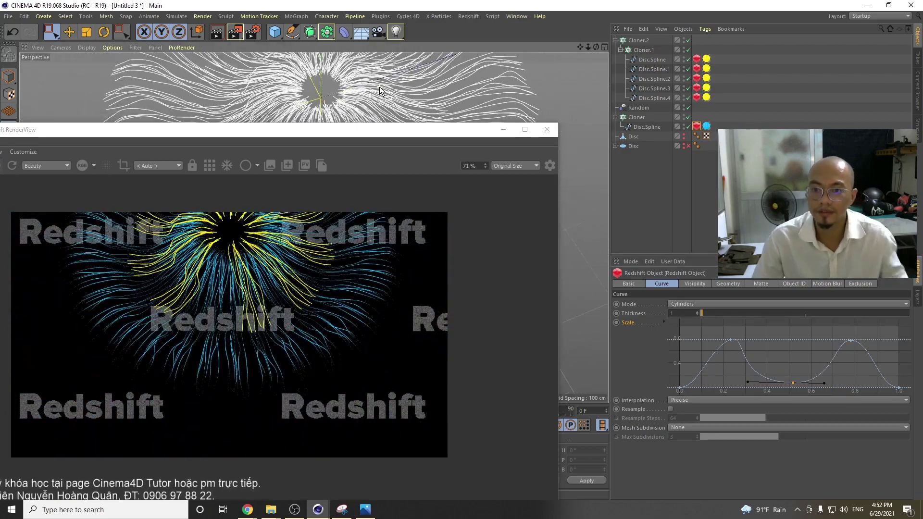
left_click_drag(399, 94, 400, 125, "alt")
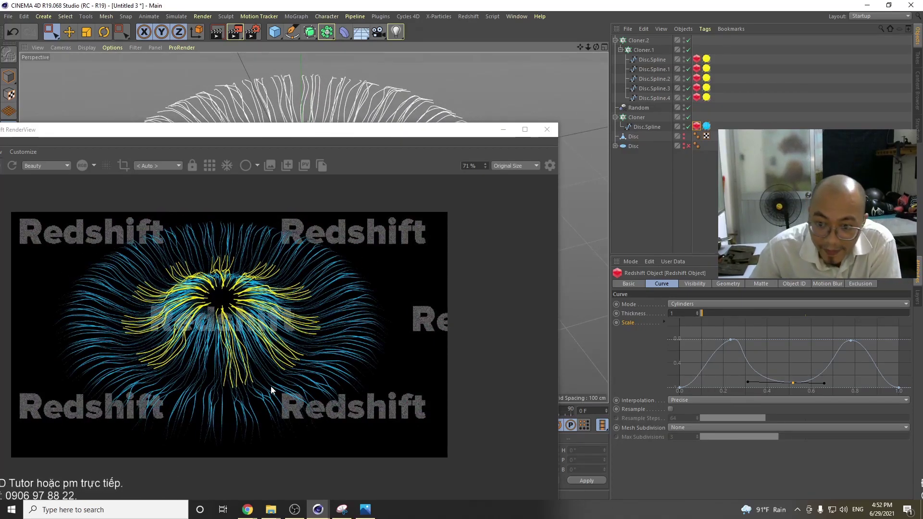
- Steepen the rise of the blue Scale graph's first peak, raise that peak slightly and lower the second to about 0.5
left_click(680, 388)
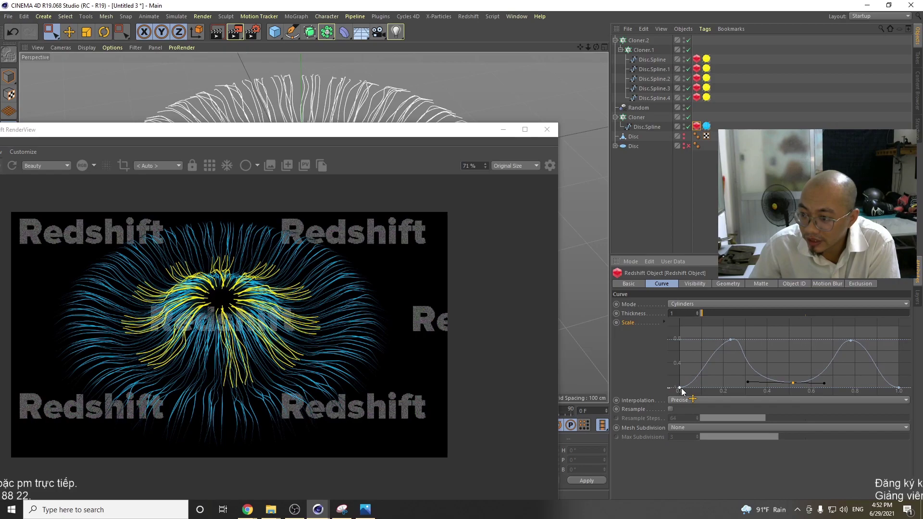
left_click_drag(698, 390, 743, 382)
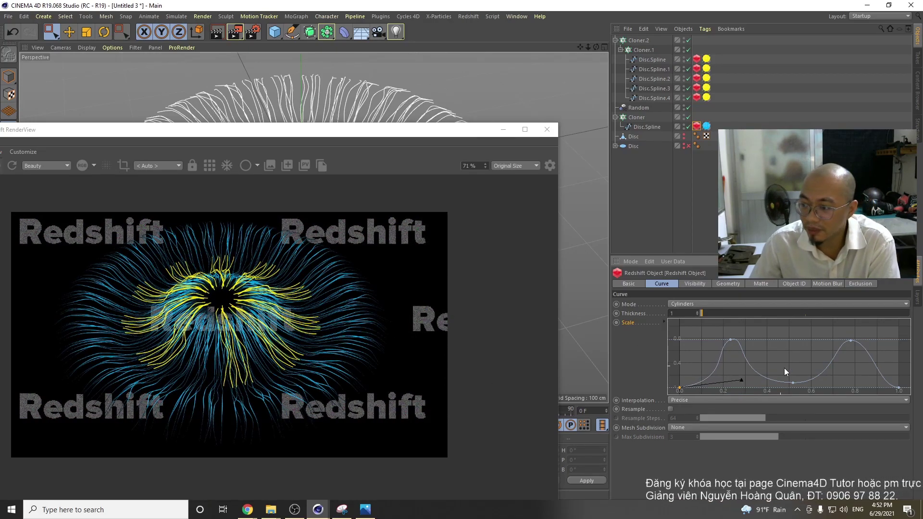
mouse_move(730, 342)
left_mouse_down()
mouse_move(732, 354)
mouse_move(731, 339)
left_mouse_up()
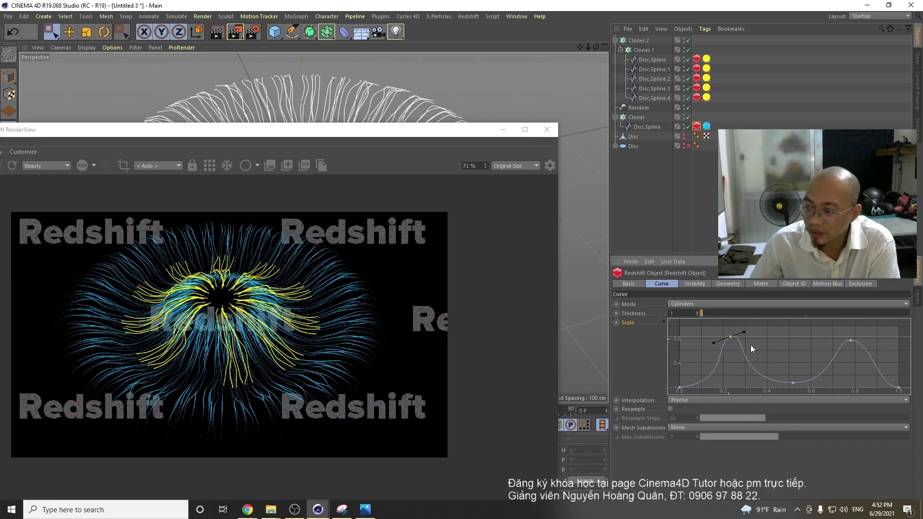
left_click(852, 341)
left_click_drag(852, 345, 853, 359)
left_click(730, 338)
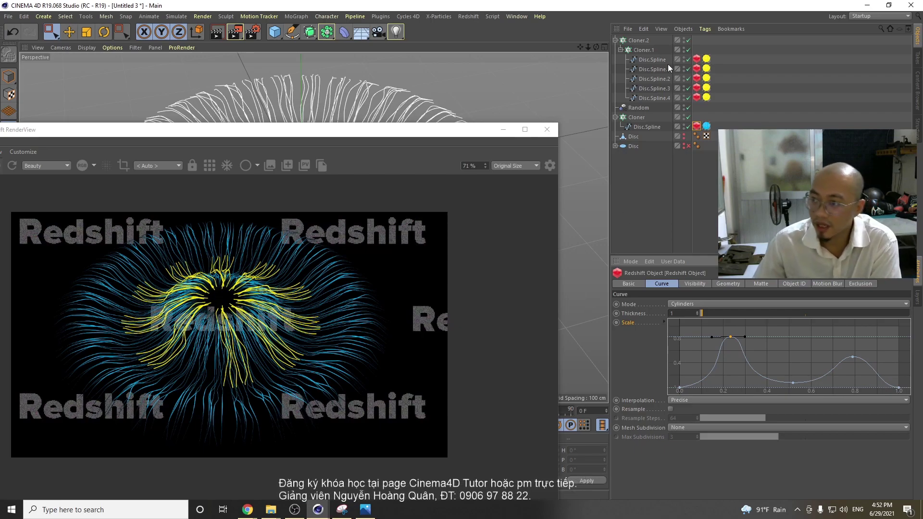
- For all five yellow splines' Redshift tags, lower the Scale graph's start to 0 and lengthen its starting tangent
left_click_drag(697, 46, 697, 116)
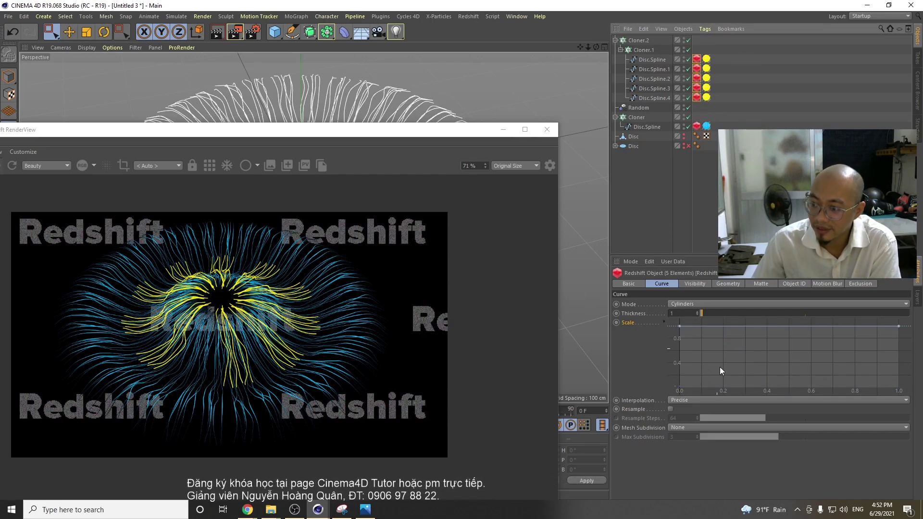
left_click_drag(678, 329, 679, 388)
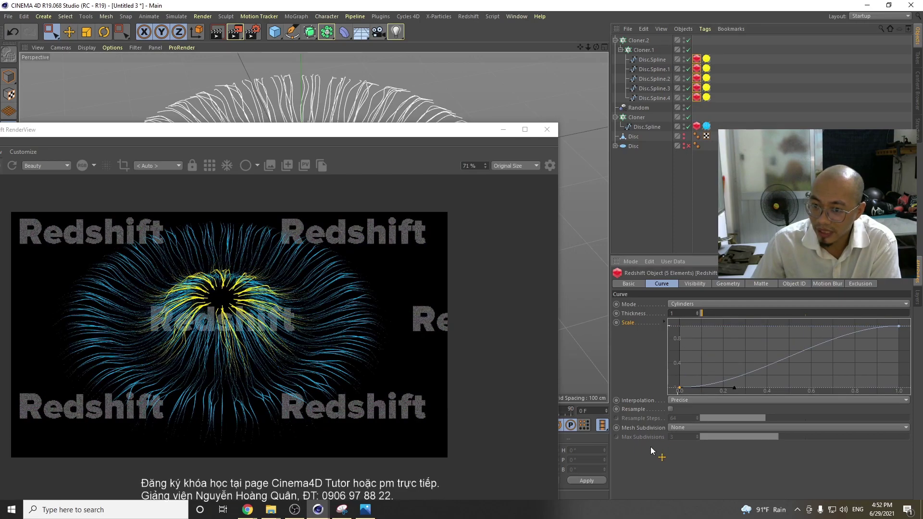
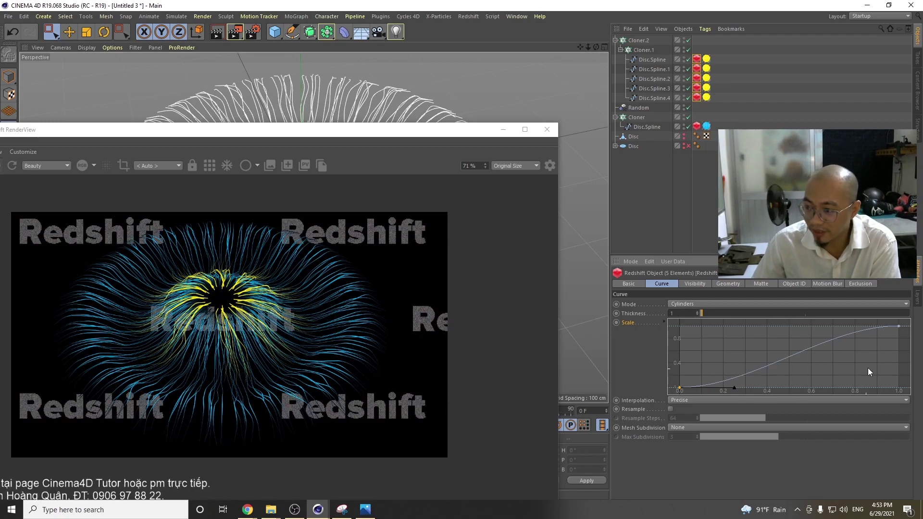
left_click_drag(735, 391, 761, 381)
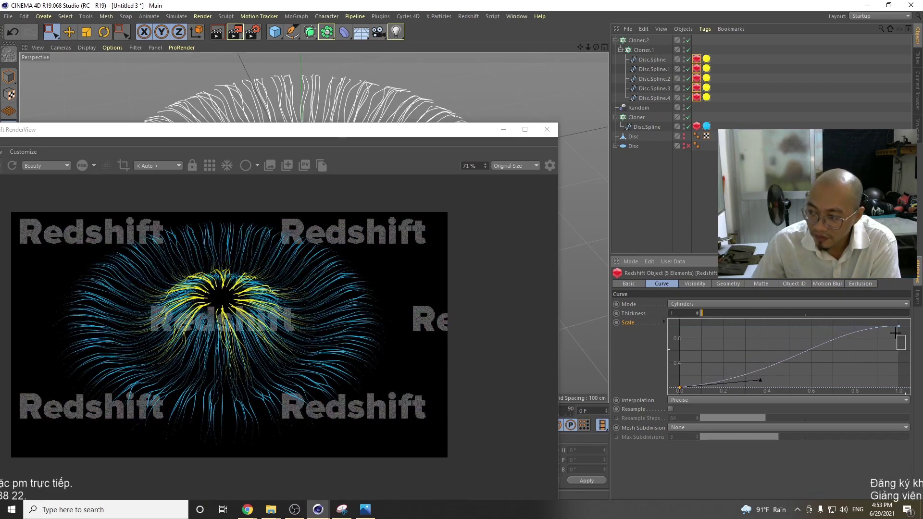
- Lower the yellow strands' Scale graph end to 0 and raise its tangent to form one hump peaking near 0.7
left_click_drag(901, 332, 851, 316)
left_click_drag(905, 353, 903, 363)
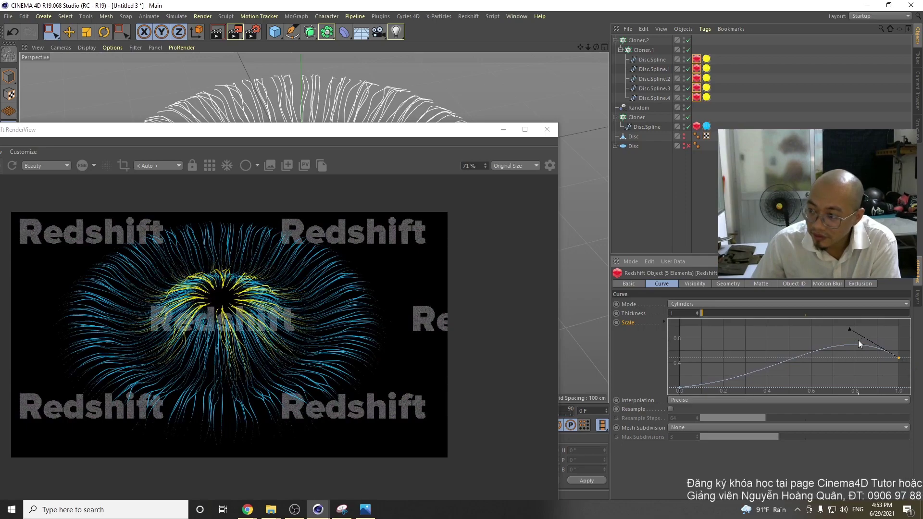
left_click_drag(850, 328, 852, 316)
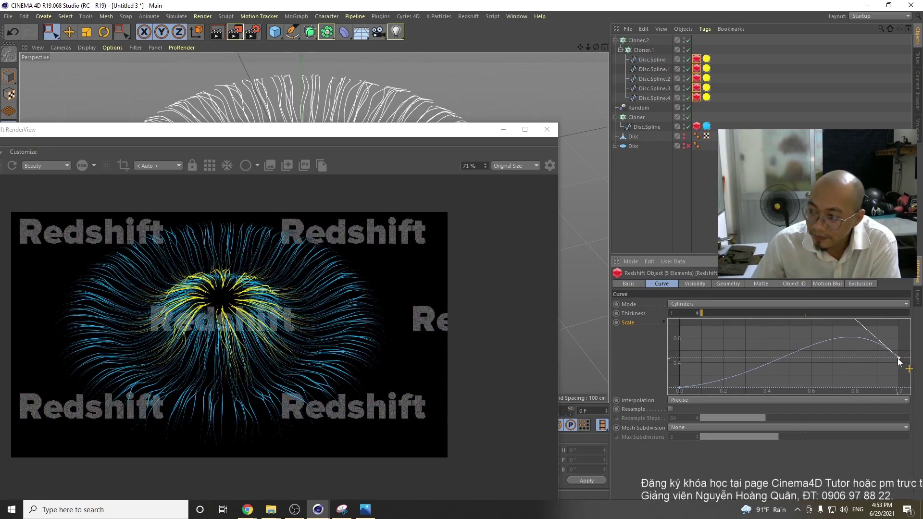
left_click_drag(900, 362, 901, 377)
left_click(850, 334)
left_click_drag(851, 336, 852, 324)
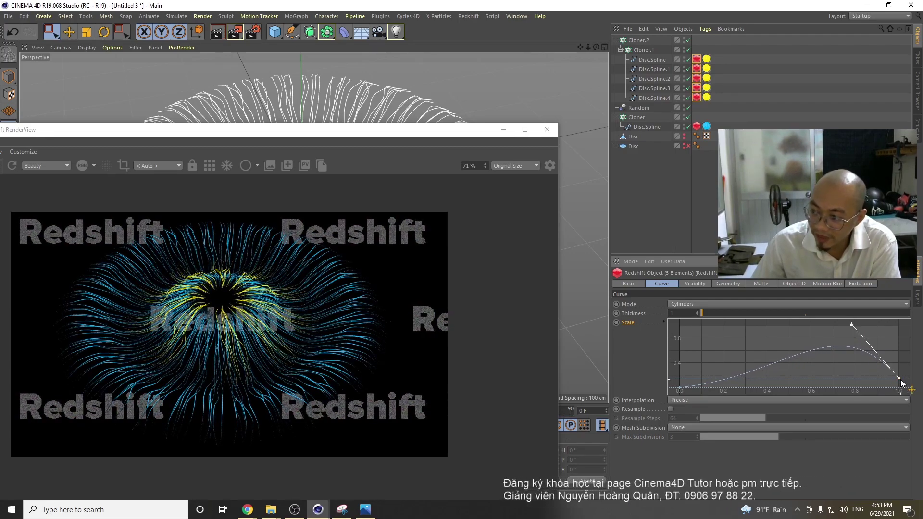
left_click_drag(898, 378, 902, 388)
left_click_drag(852, 334, 851, 319)
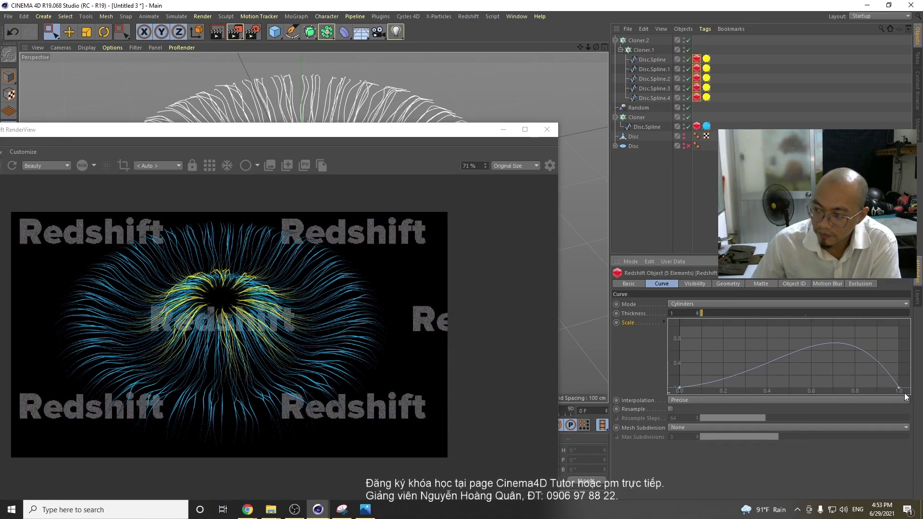
- Fine-tune the end tangent of the yellow strands' Scale graph so its hump peaks at about 0.6
scroll(881, 370, "down", 5)
scroll(873, 368, "up", 5)
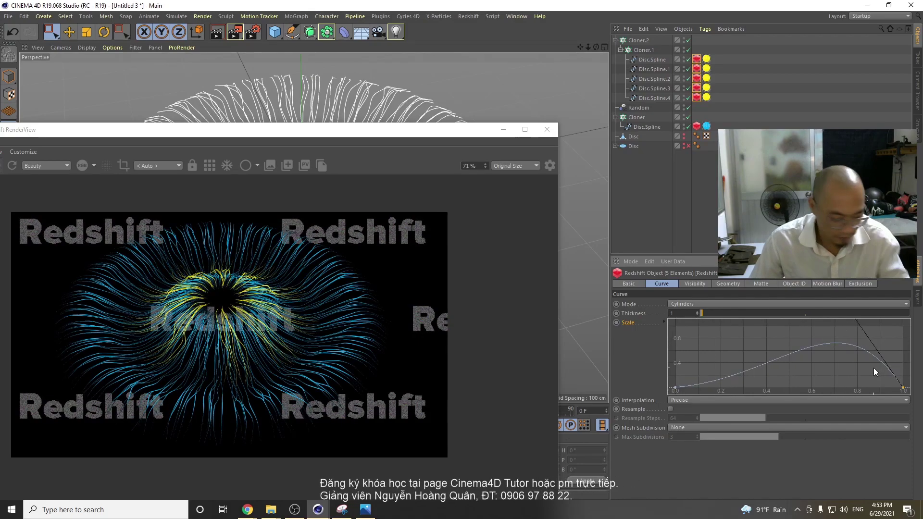
middle_click_drag(855, 347, 853, 365, "alt")
left_click_drag(849, 337, 844, 317)
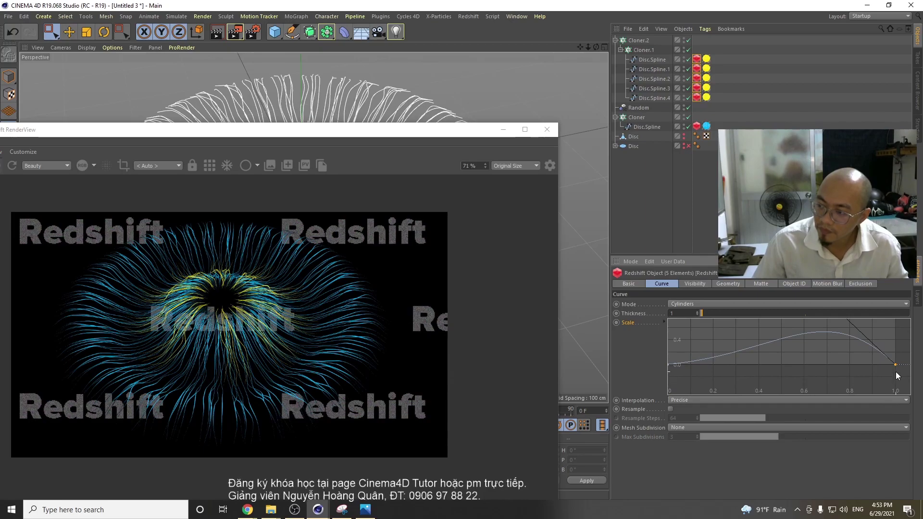
middle_click_drag(881, 345, 888, 360, "alt")
left_click_drag(850, 328, 844, 319)
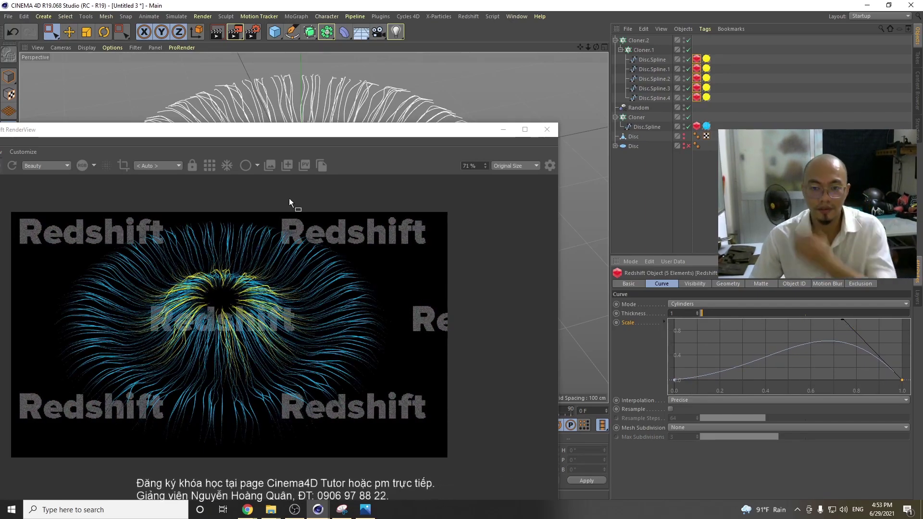
- Bring the whole render window into view and compare the render with the Dope eye image on Behance in Chrome
left_click(171, 137)
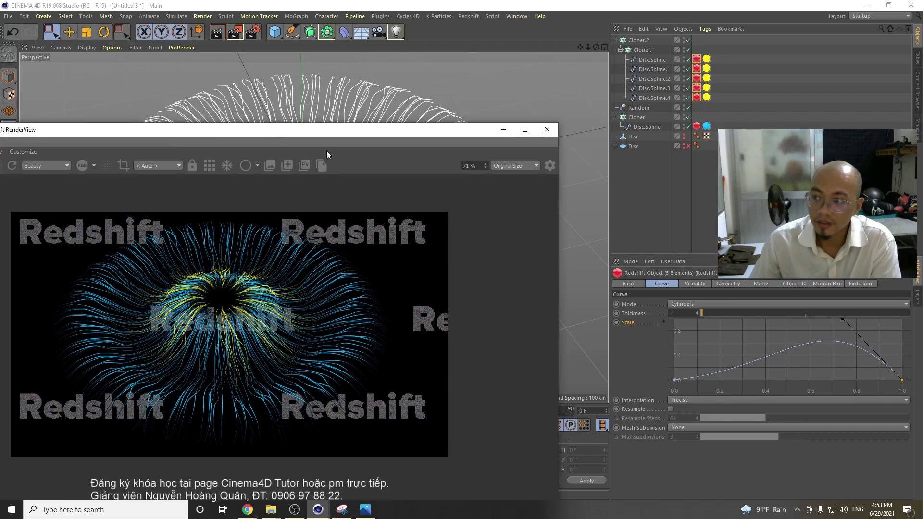
left_click_drag(233, 134, 339, 110)
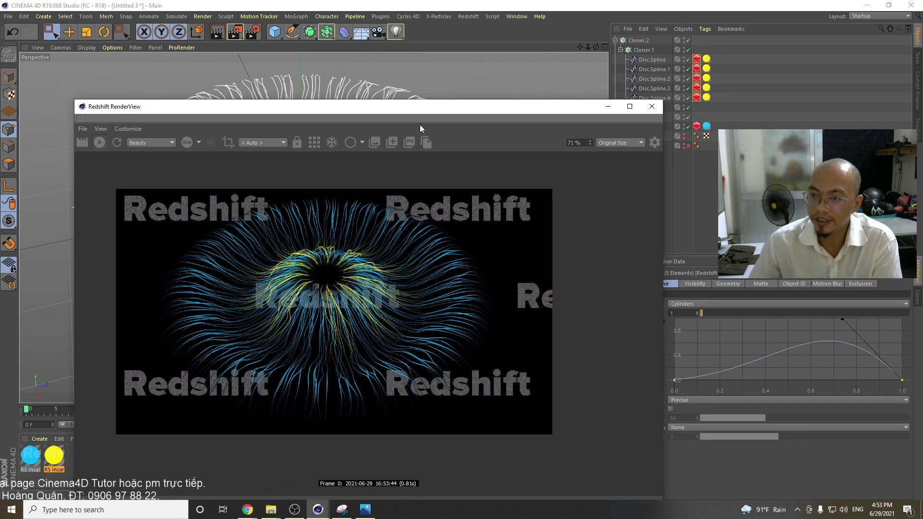
left_click_drag(406, 111, 419, 71)
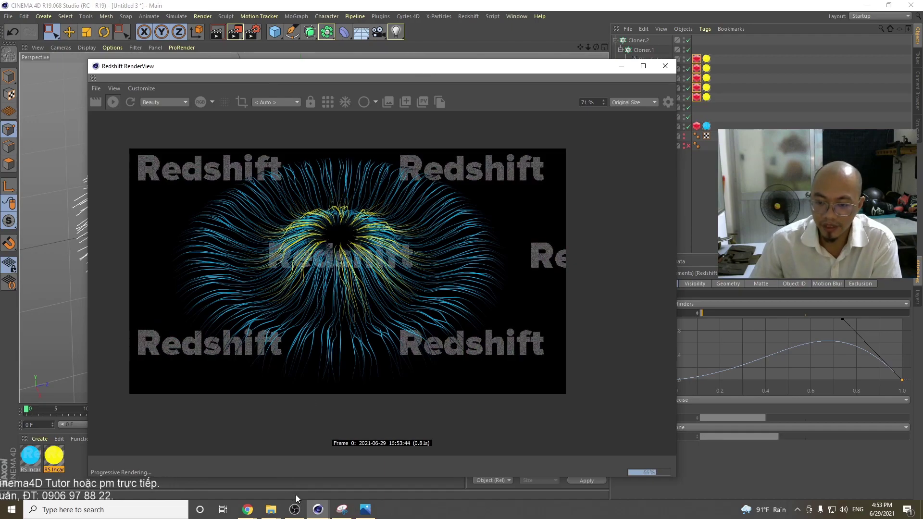
left_click(251, 514)
left_click(295, 475)
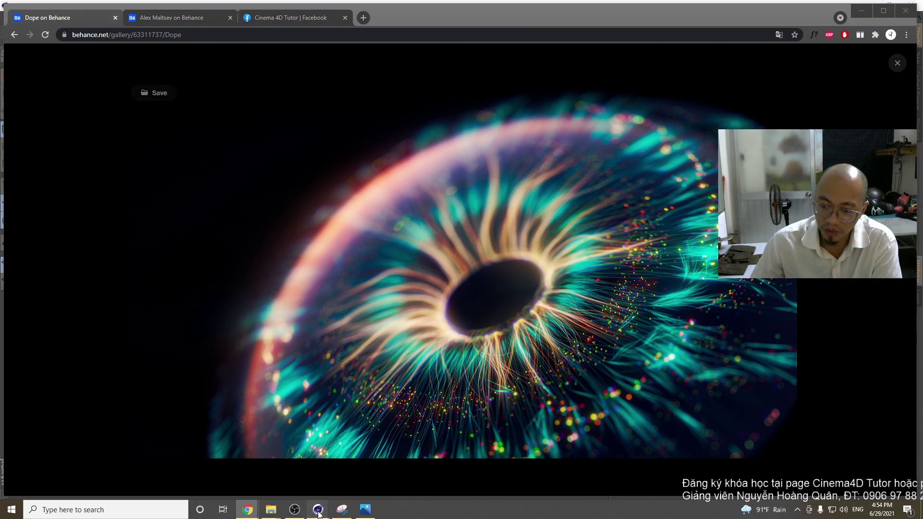
mouse_move(318, 509)
left_click(351, 479)
- Move the render window off the viewport, add a Disc primitive and raise it above the centre of the strands
left_click_drag(359, 73, 316, 426)
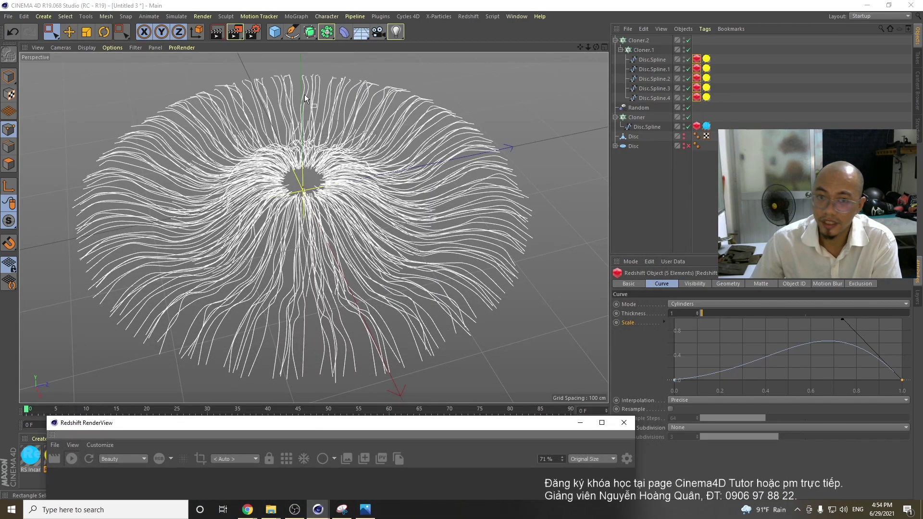
left_click(8, 76)
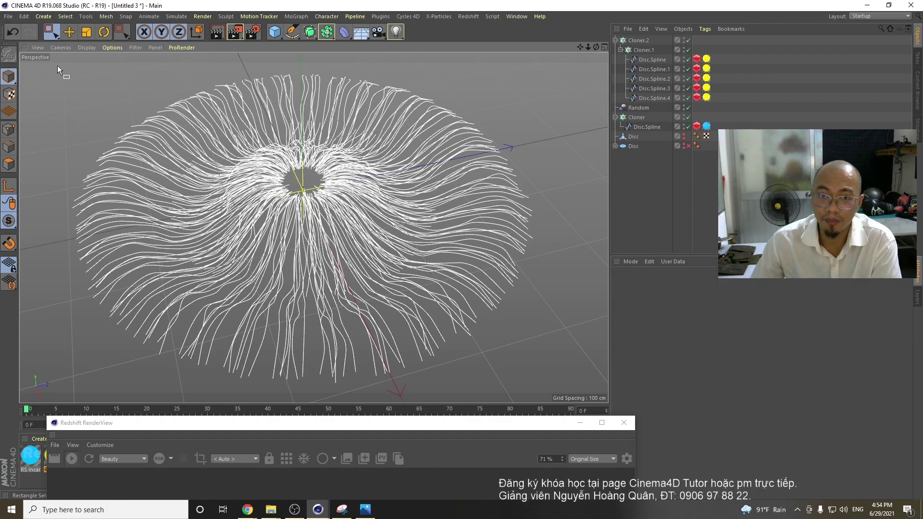
left_click_drag(52, 32, 72, 41)
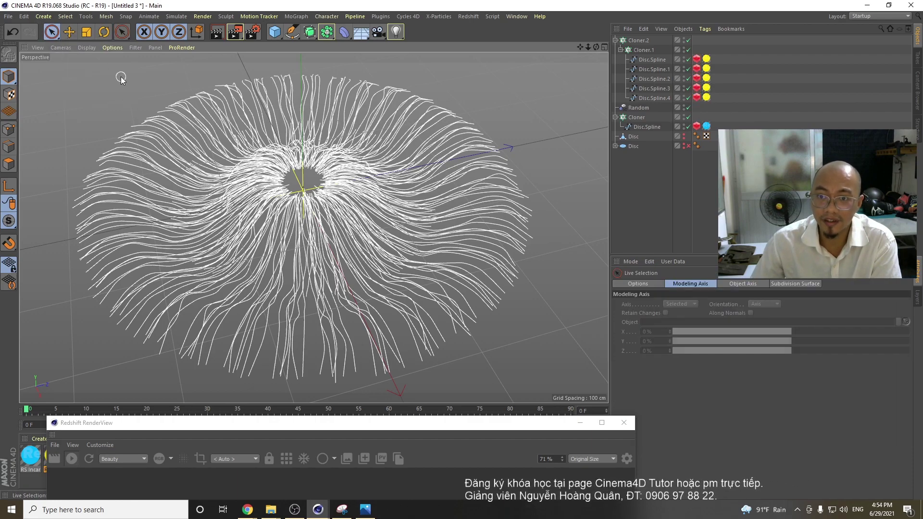
left_click(274, 32)
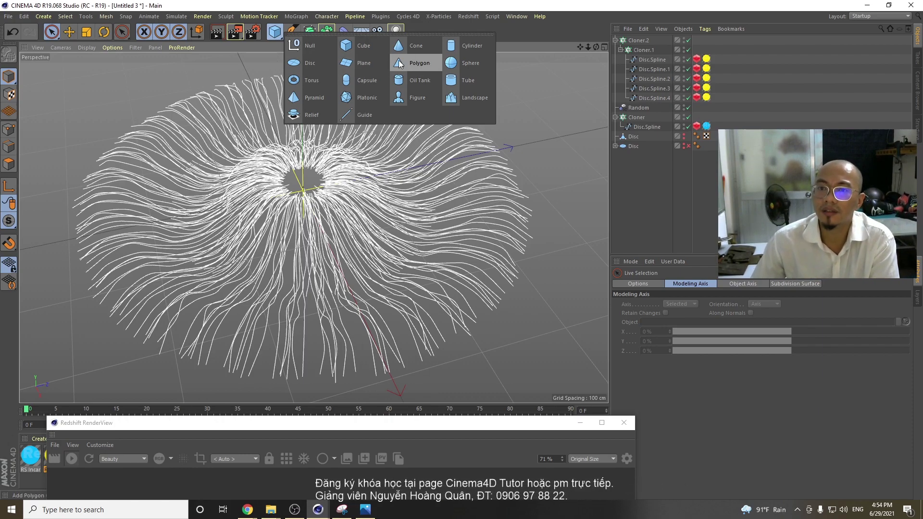
left_click(303, 64)
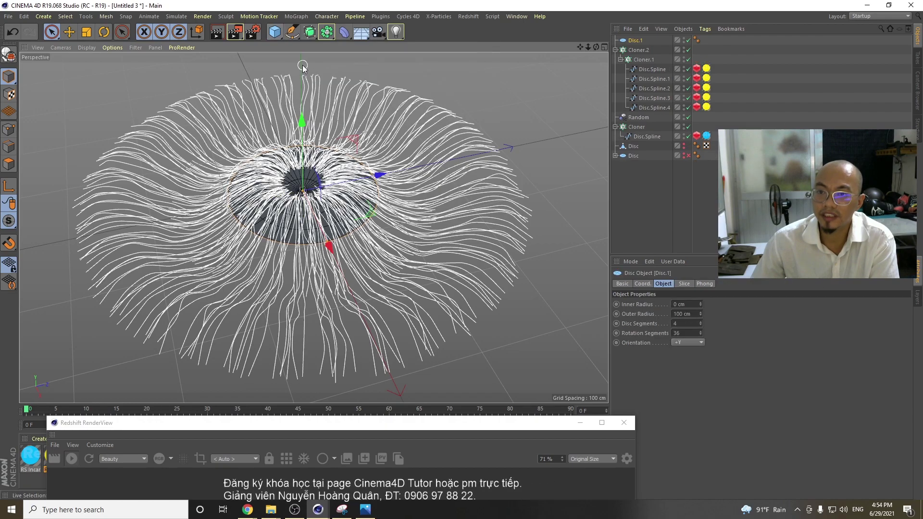
left_click_drag(302, 126, 302, 56)
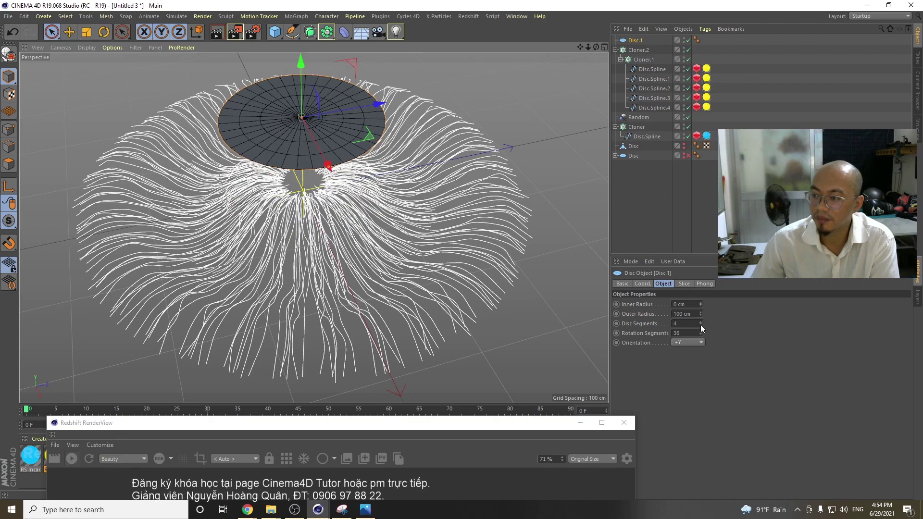
- Reduce the new disc to 1 disc segment and 5 rotation segments to form a pentagon
left_click_drag(700, 325, 701, 332)
double_click(683, 334)
type("4")
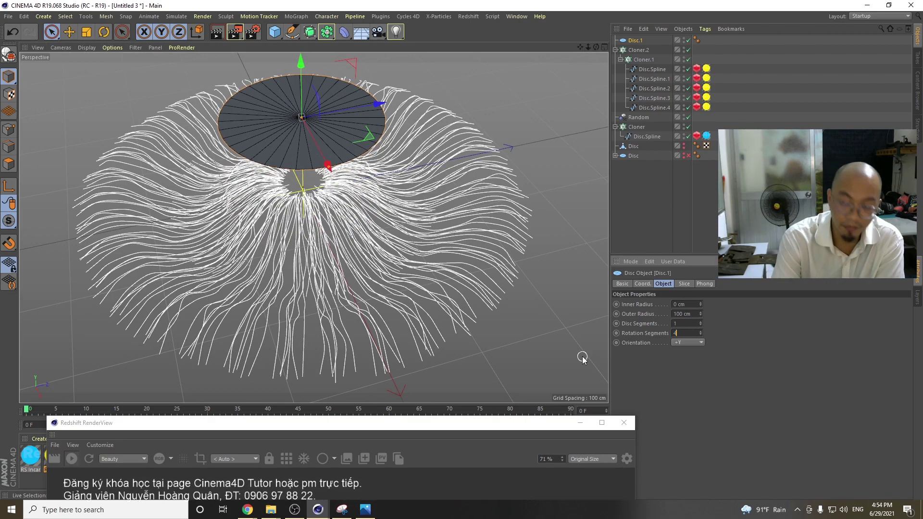
key("Return")
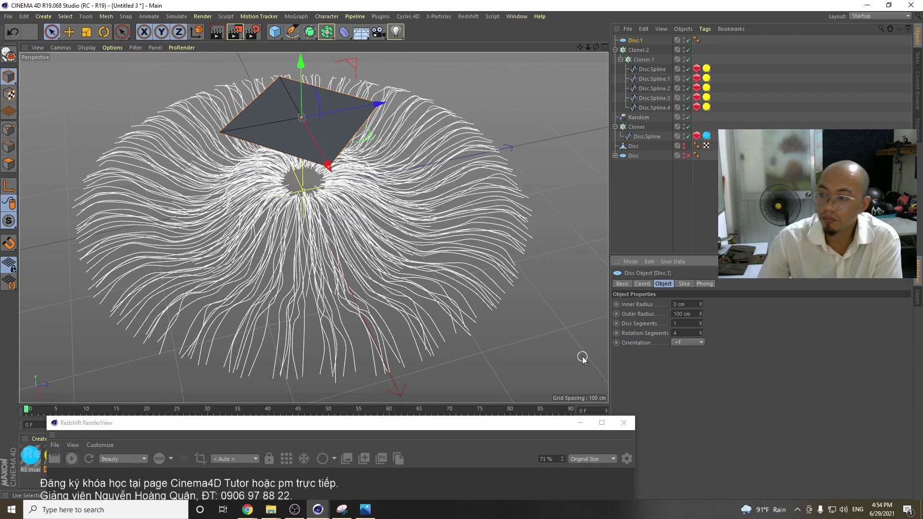
left_click(701, 331)
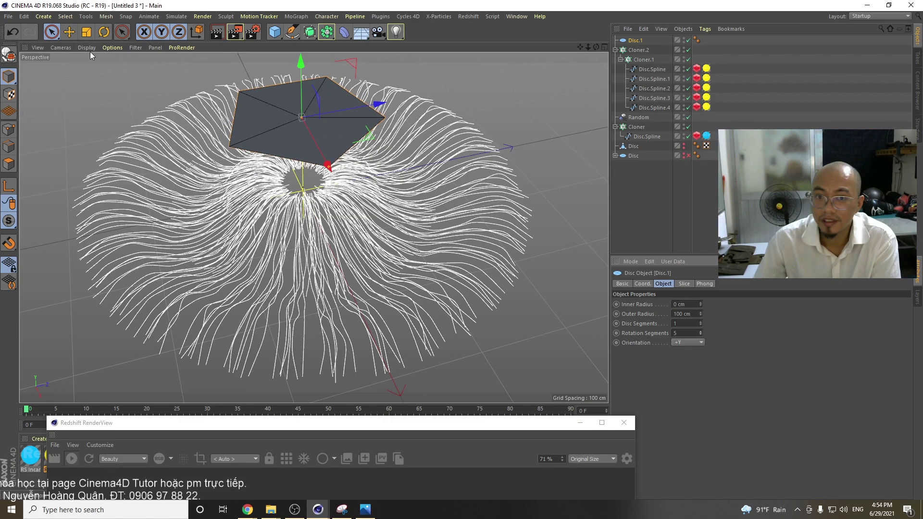
- Scale the pentagonal disc down to an outer radius of about 12.8 cm and deselect it
left_click(87, 33)
left_click_drag(154, 105, 82, 106)
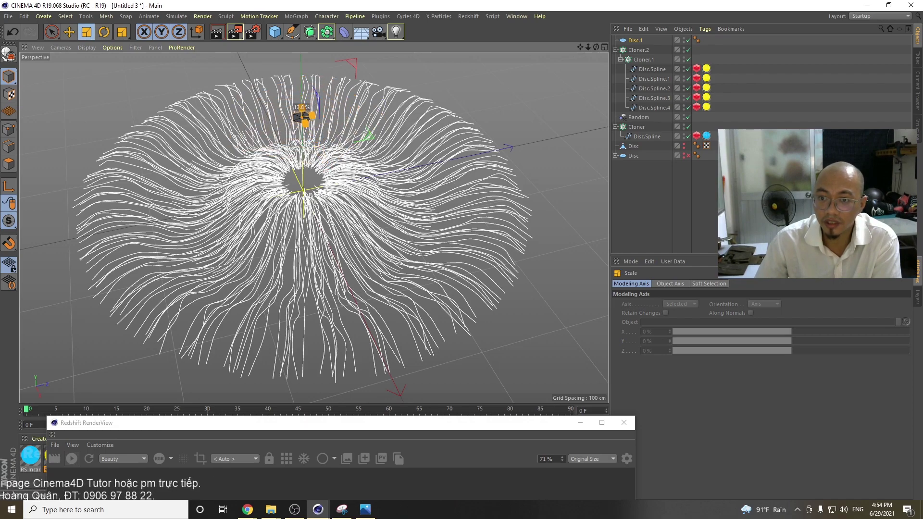
left_click(503, 87)
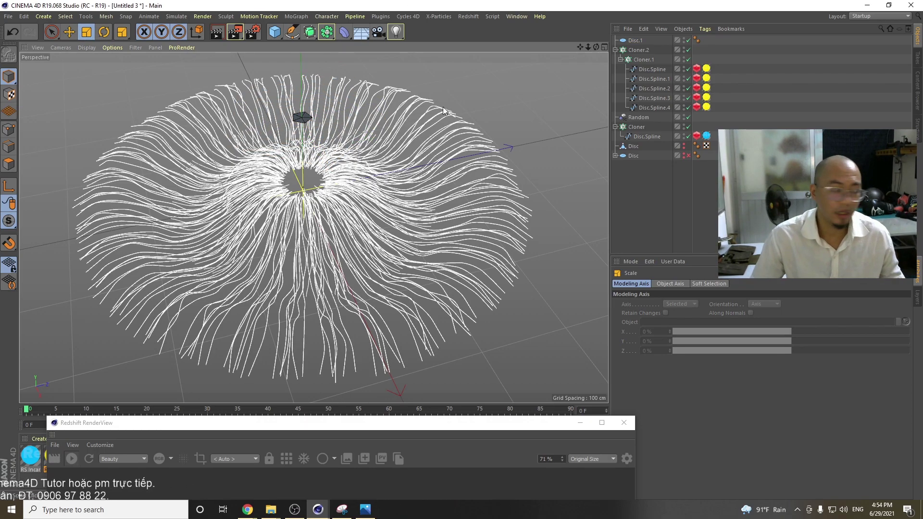
- Create a MoGraph Cloner and make the small pentagonal disc its child
left_click(297, 16)
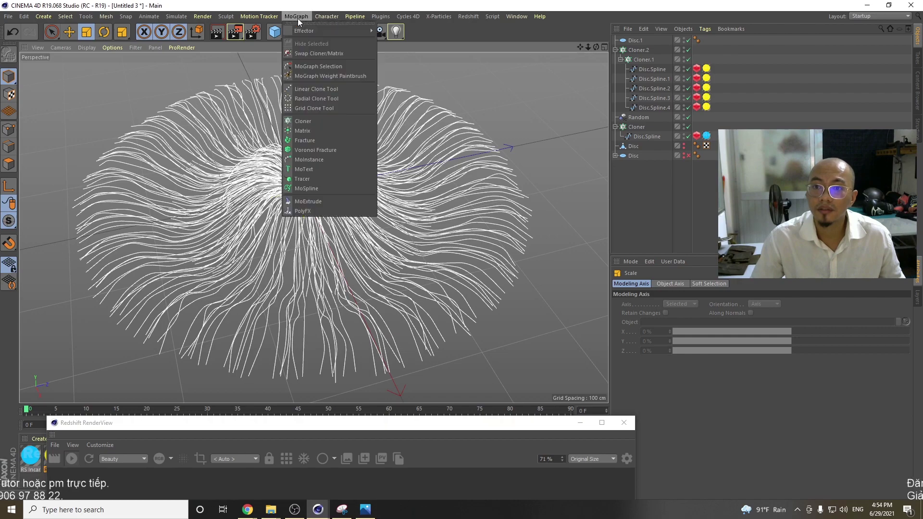
left_click(301, 120)
left_click_drag(634, 54, 634, 42)
- Set the new cloner to Radial mode on the XZ plane with a radius of 106 cm
left_click(672, 305)
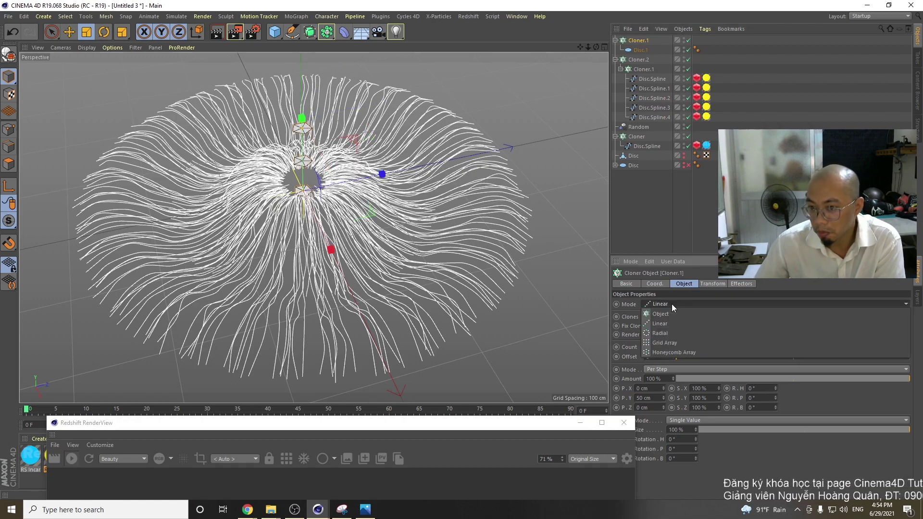
left_click(668, 335)
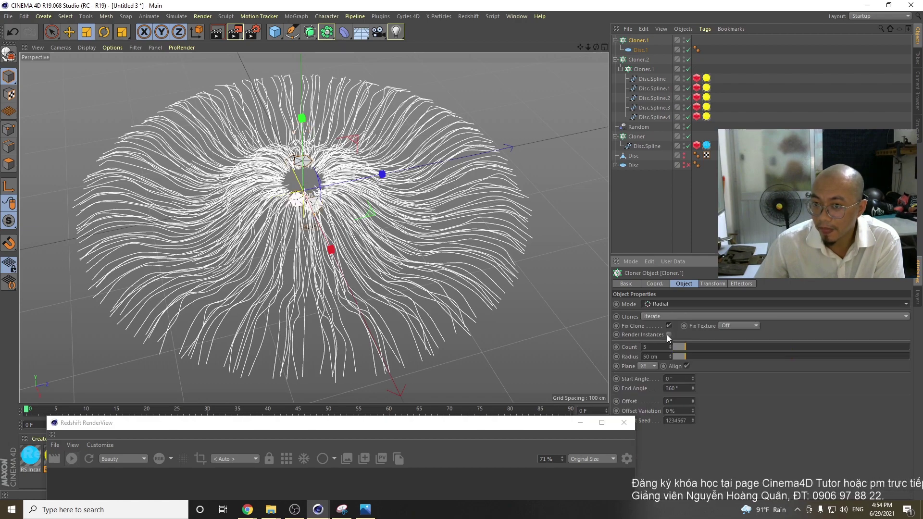
left_click(645, 366)
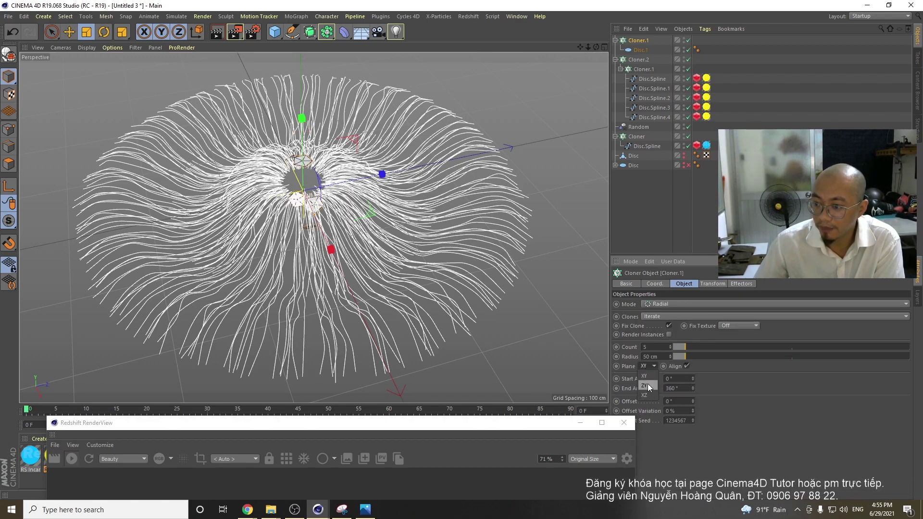
left_click(647, 395)
mouse_move(688, 357)
left_mouse_down()
mouse_move(742, 356)
mouse_move(699, 356)
left_mouse_up()
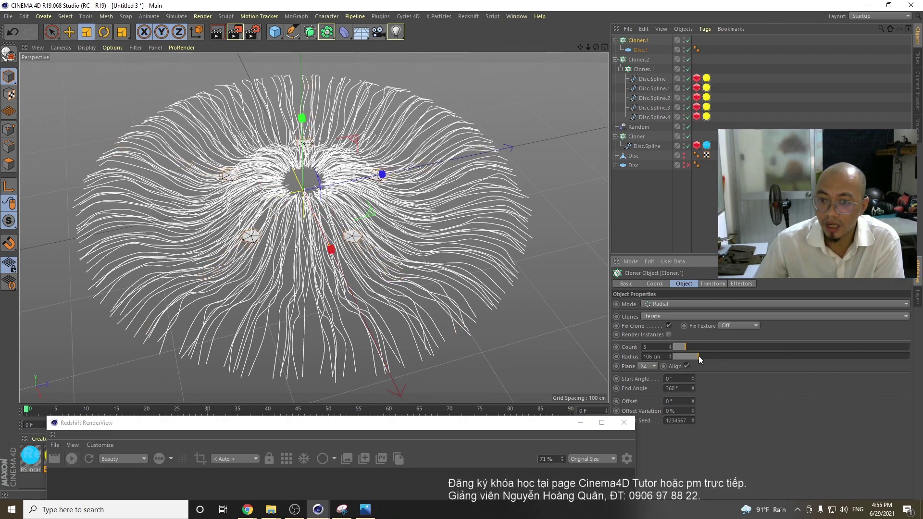
- Check the size of the pentagonal disc clones among the strands and disable their radial cloner
left_click(641, 50)
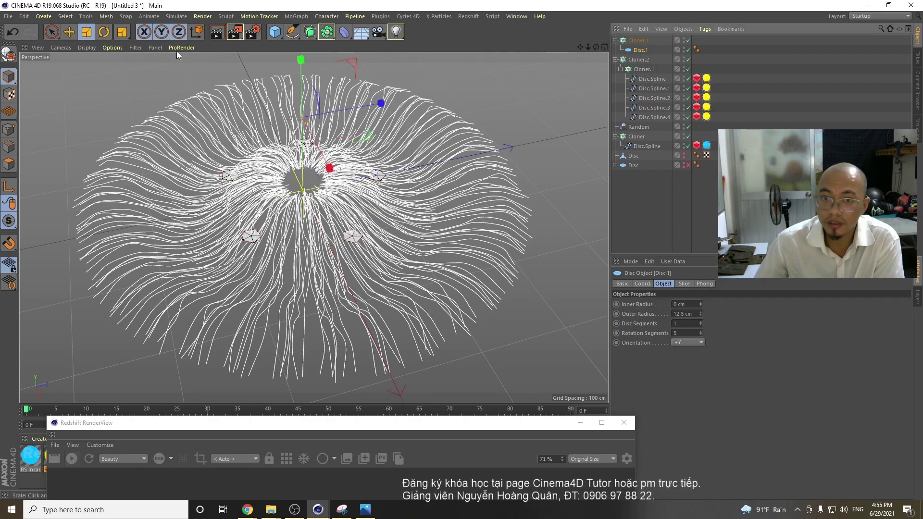
left_click(87, 32)
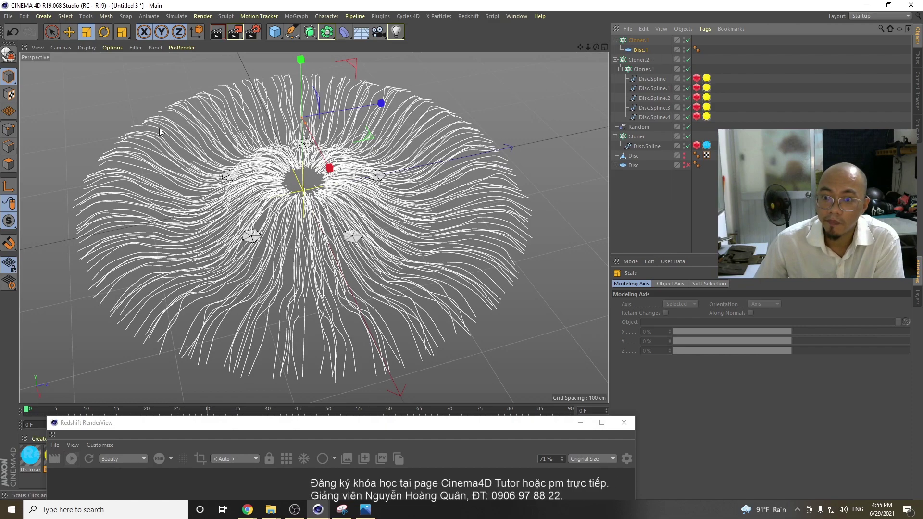
scroll(307, 183, "up", 1)
scroll(287, 259, "up", 8)
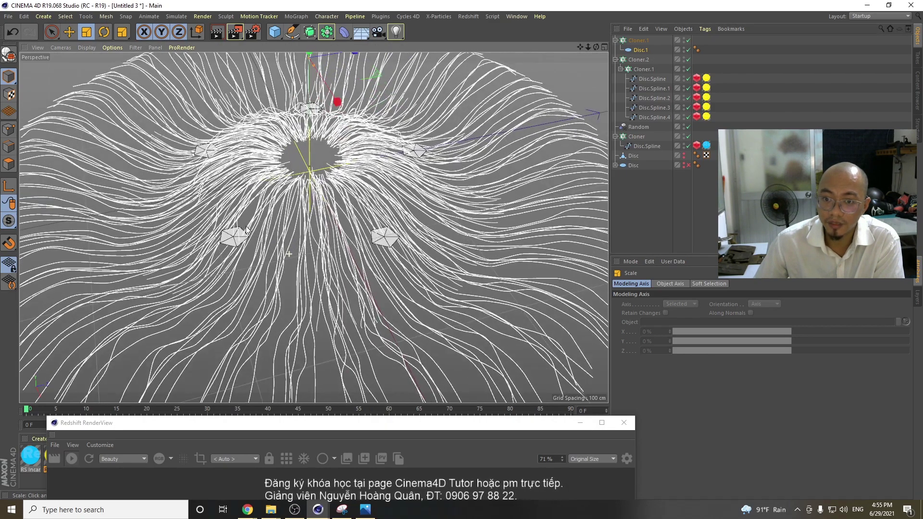
left_click(688, 40)
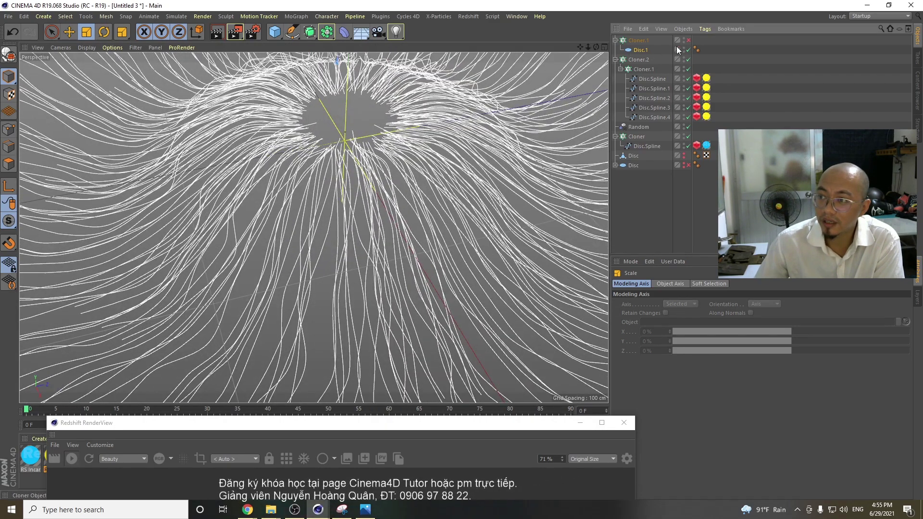
- Convert the Disc.1 object inside the top cloner into an editable polygon object
left_click(641, 50)
scroll(343, 113, "down", 8)
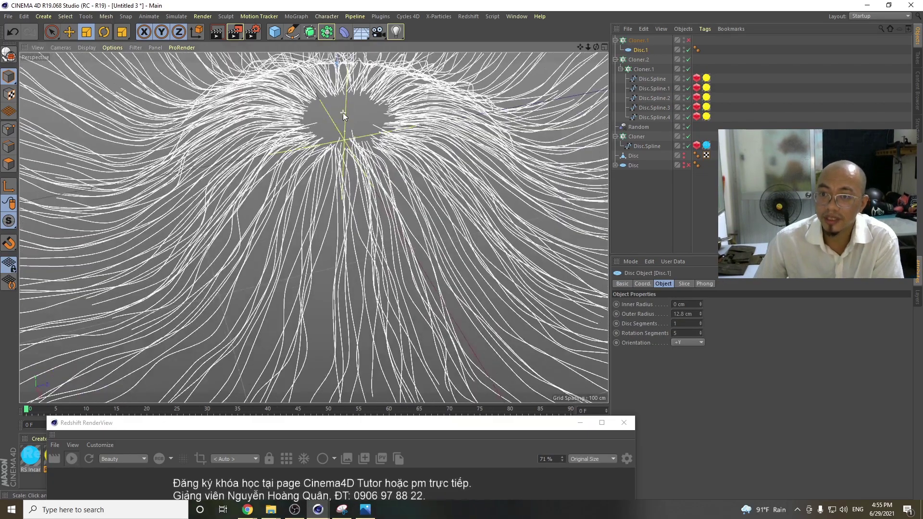
scroll(343, 115, "down", 2)
scroll(345, 96, "up", 10)
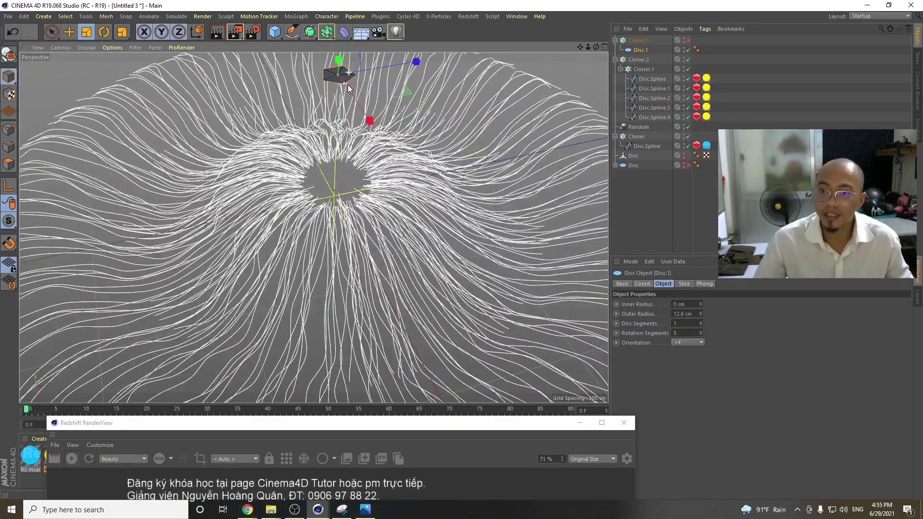
scroll(339, 275, "up", 6)
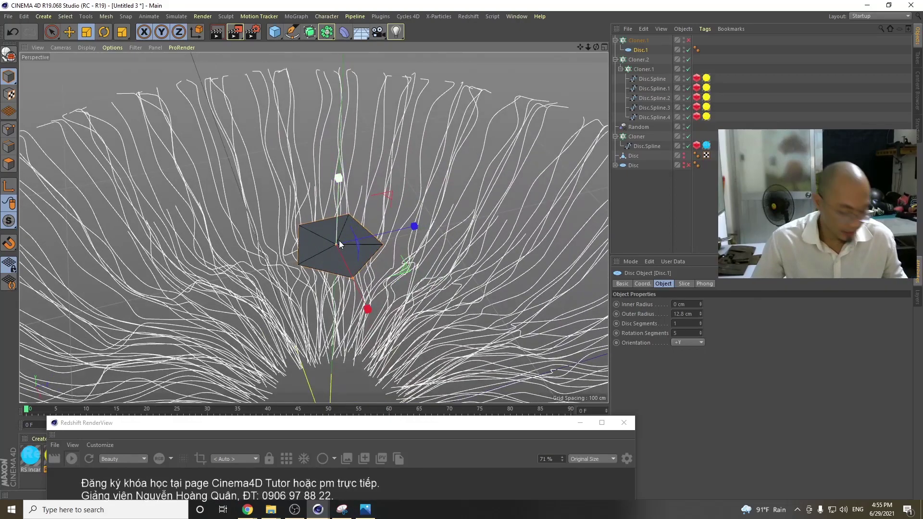
key("c")
- Remove the centre point of Disc.1 so it becomes one pentagonal polygon, and return to model mode
left_click(8, 130)
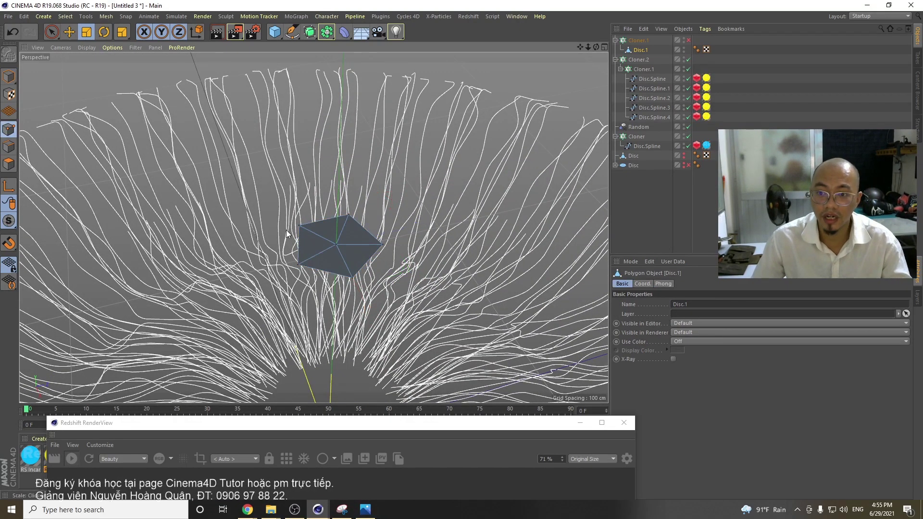
left_click(48, 33)
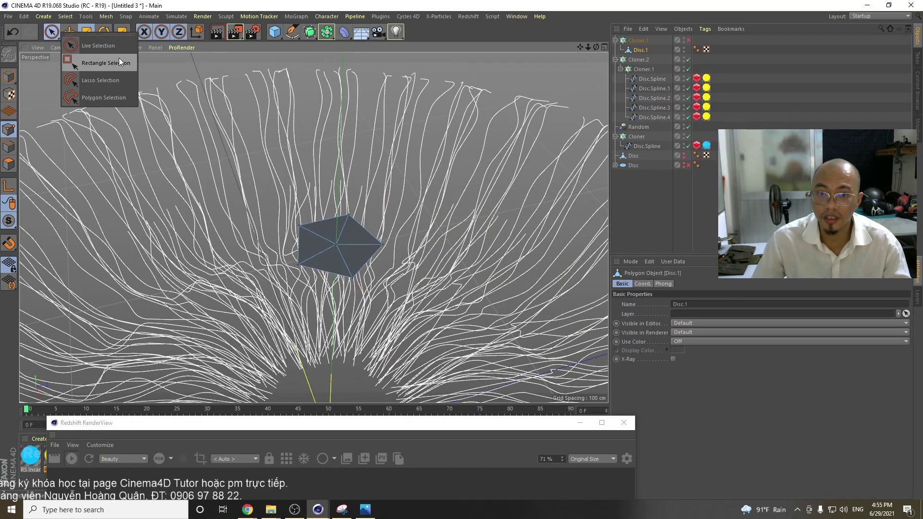
left_click(113, 46)
right_click(477, 221)
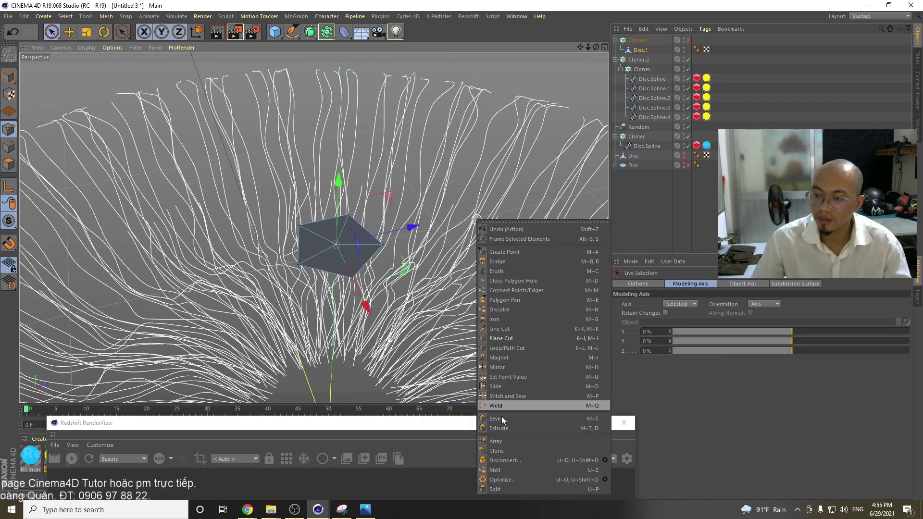
left_click(498, 490)
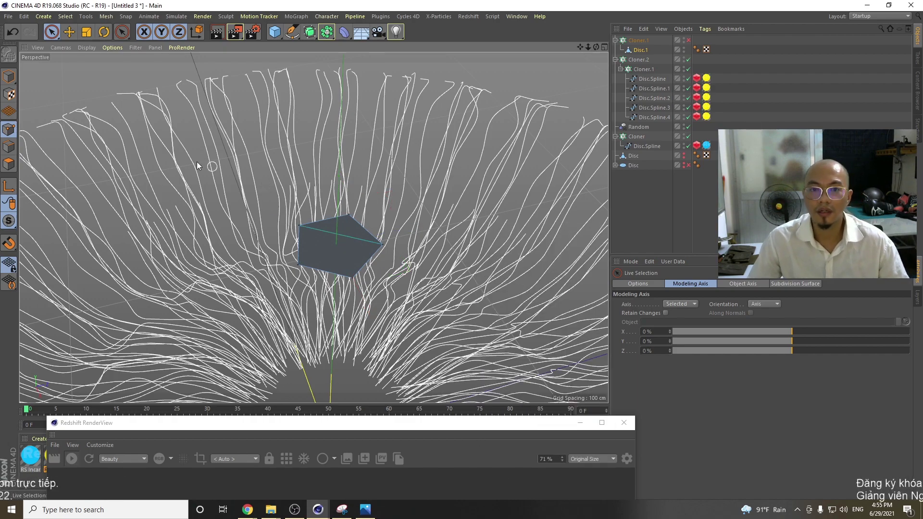
left_click(6, 77)
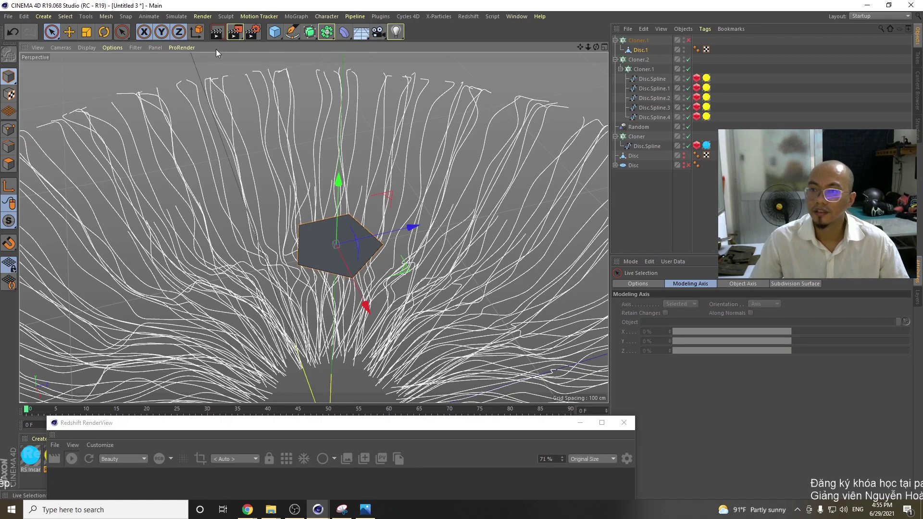
- Enable the cloner holding Disc.1 and scale Disc.1 down to a tiny particle size
left_click(689, 40)
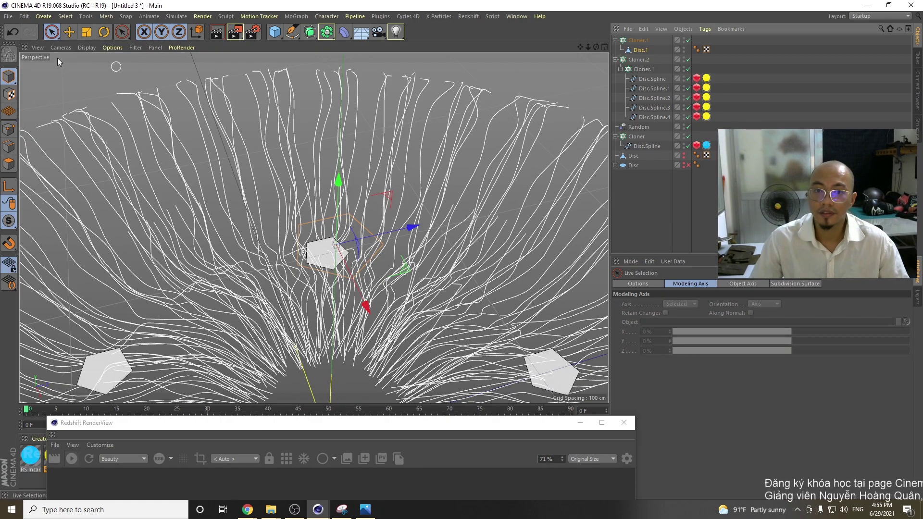
left_click(632, 51)
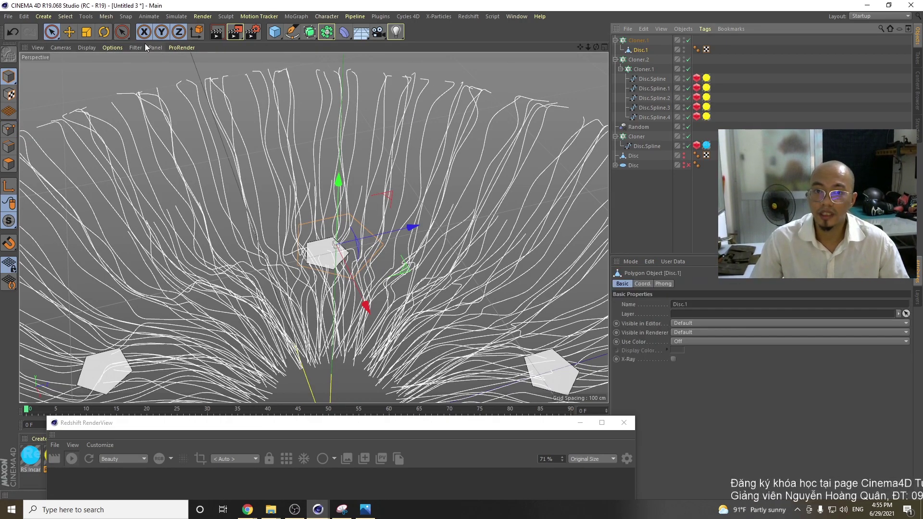
left_click(87, 32)
left_click_drag(246, 232, 138, 361)
left_click(51, 36)
scroll(125, 177, "down", 4)
scroll(155, 194, "down", 2)
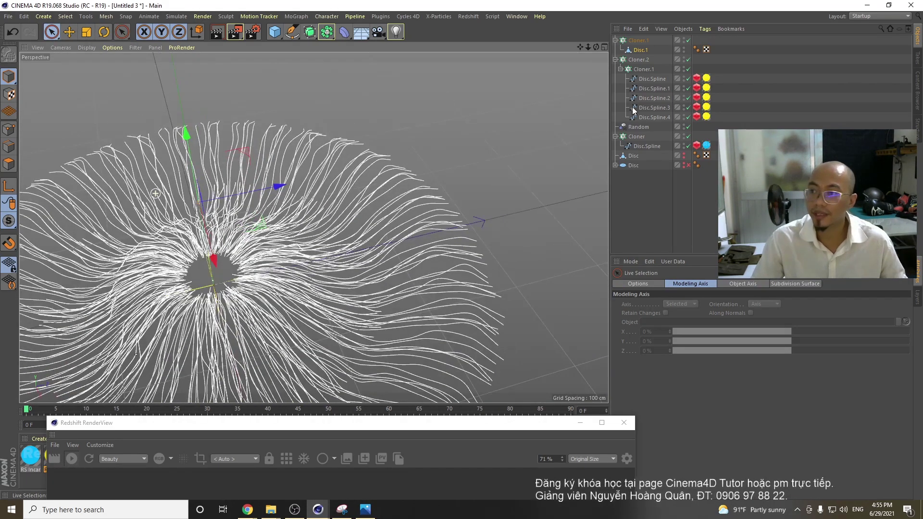
- Set the clone count of the radial cloner holding Disc.1 to 500
left_click(638, 40)
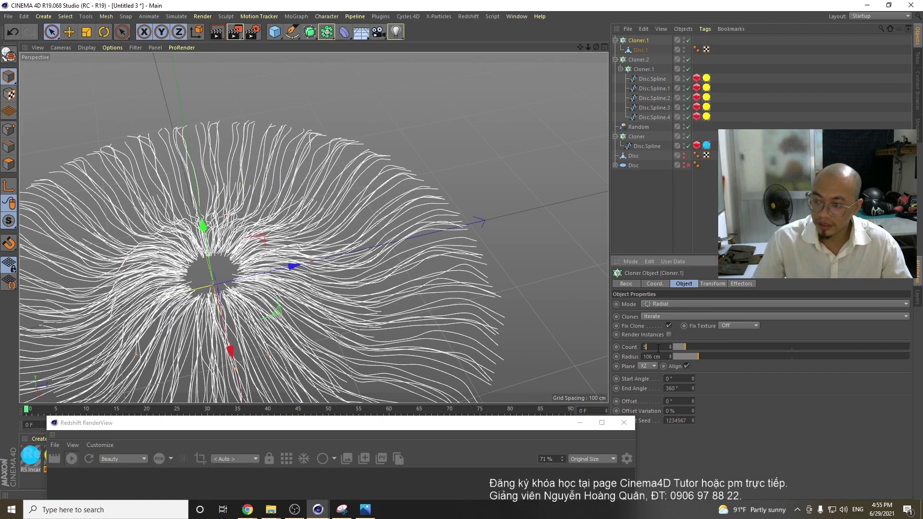
double_click(658, 347)
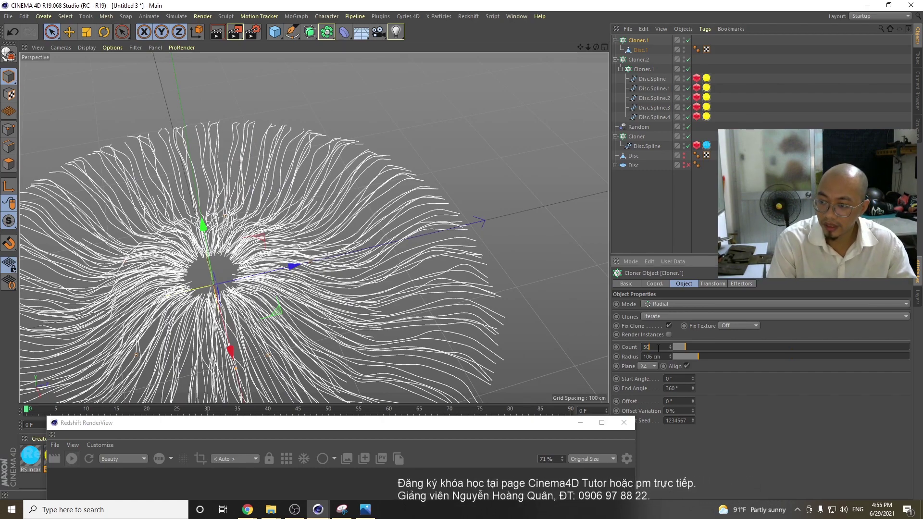
type("500")
key("Return")
scroll(250, 336, "up", 5)
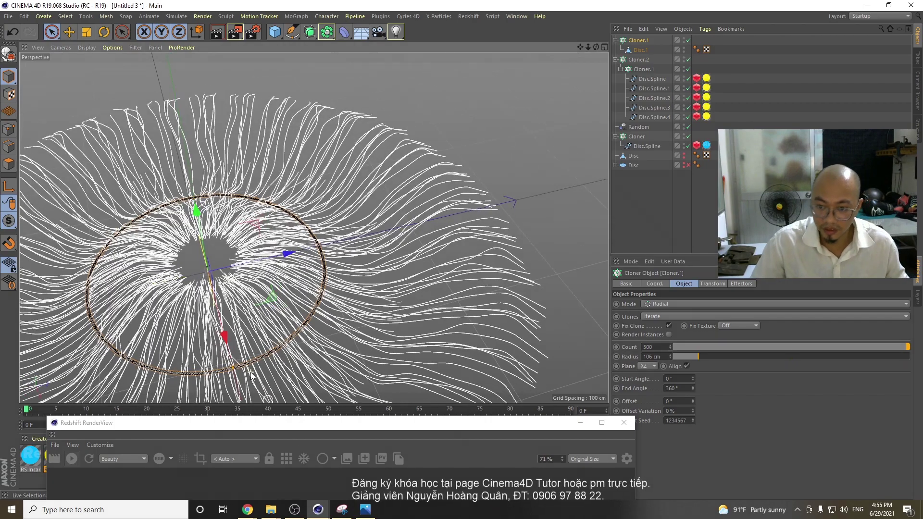
left_click_drag(236, 318, 346, 293, "alt")
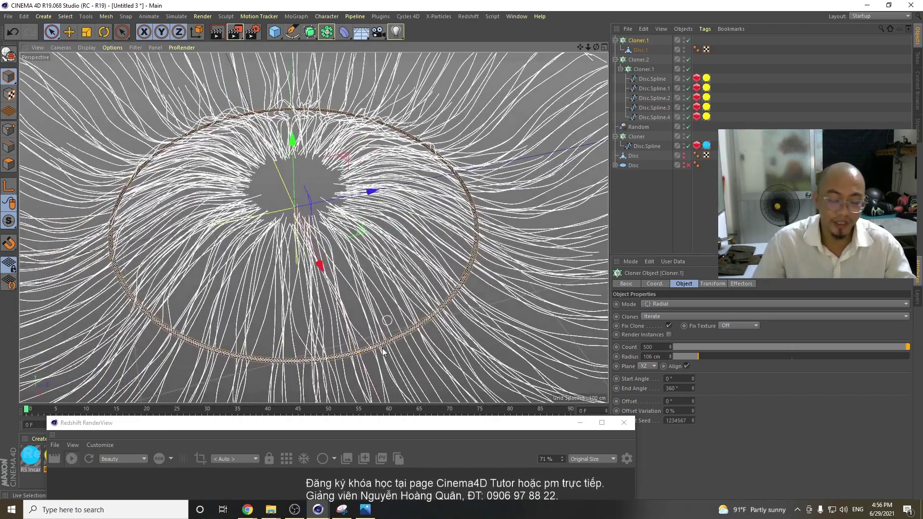
scroll(417, 338, "up", 2)
scroll(417, 338, "up", 5)
scroll(416, 337, "down", 2)
scroll(319, 244, "down", 3)
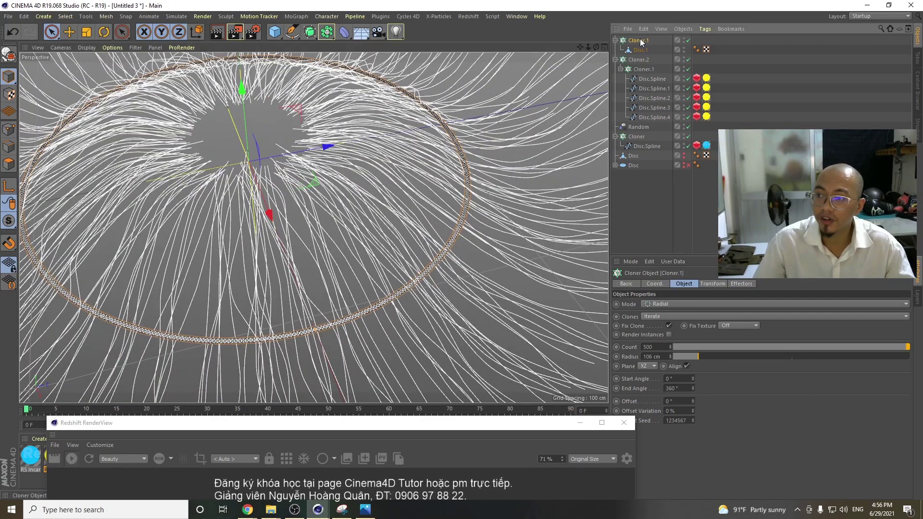
- Add a Random effector to the radial cloner holding Disc.1
left_click(301, 18)
mouse_move(336, 30)
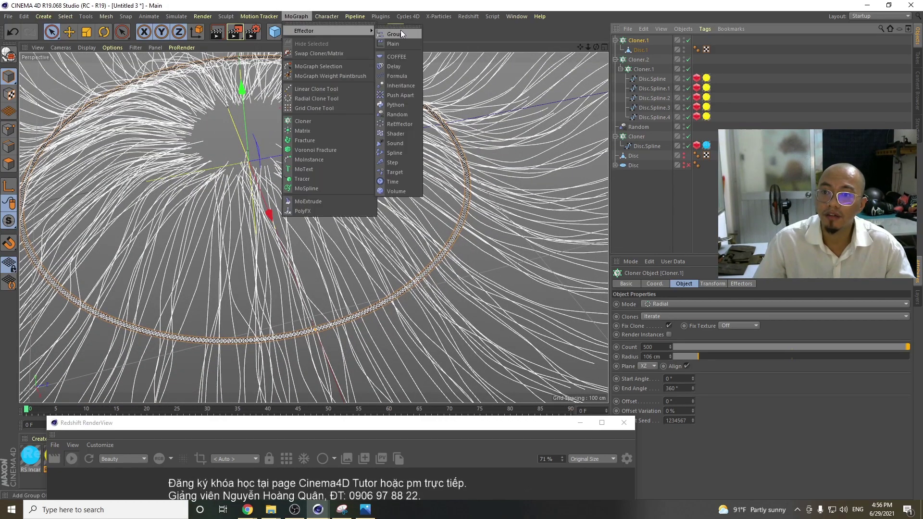
left_click(405, 114)
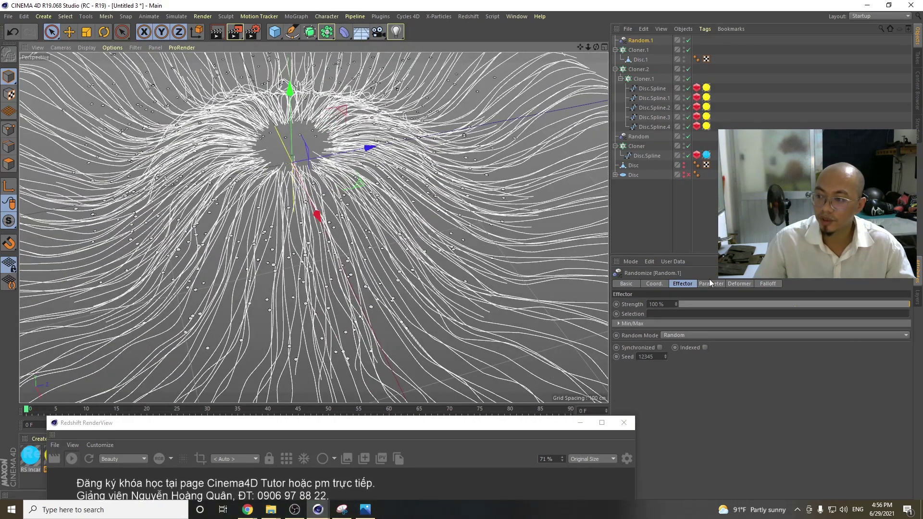
- Set the new Random effector's position offsets to 27 cm in X, 0 cm in Y and 17 cm in Z
left_click(710, 284)
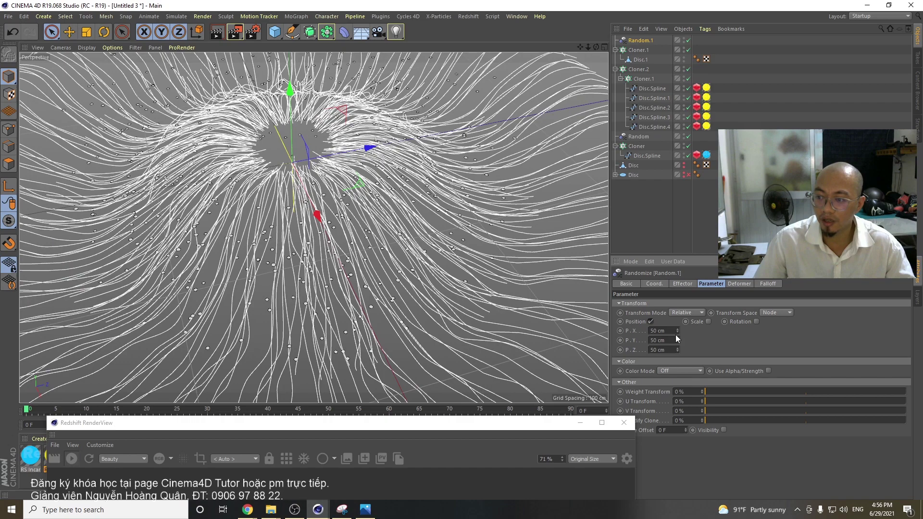
left_click_drag(679, 330, 678, 348)
type("0")
key("Return")
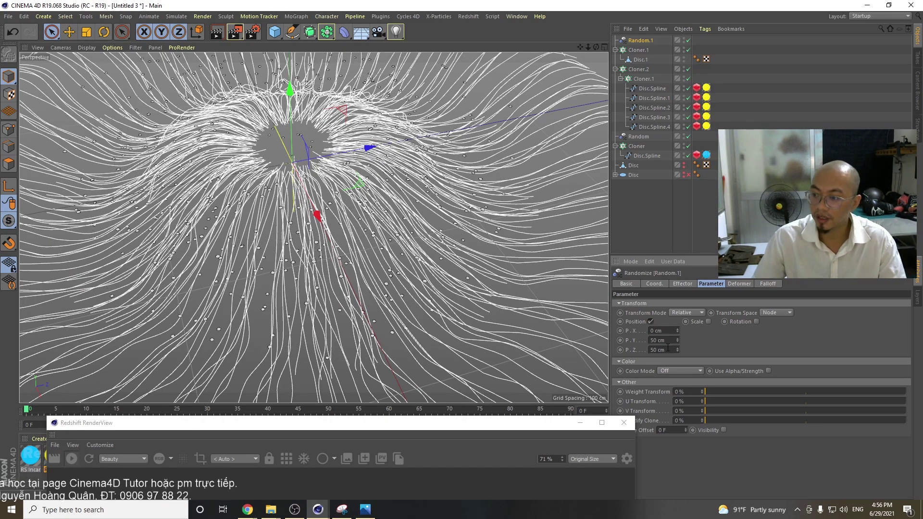
type("0")
key("Return")
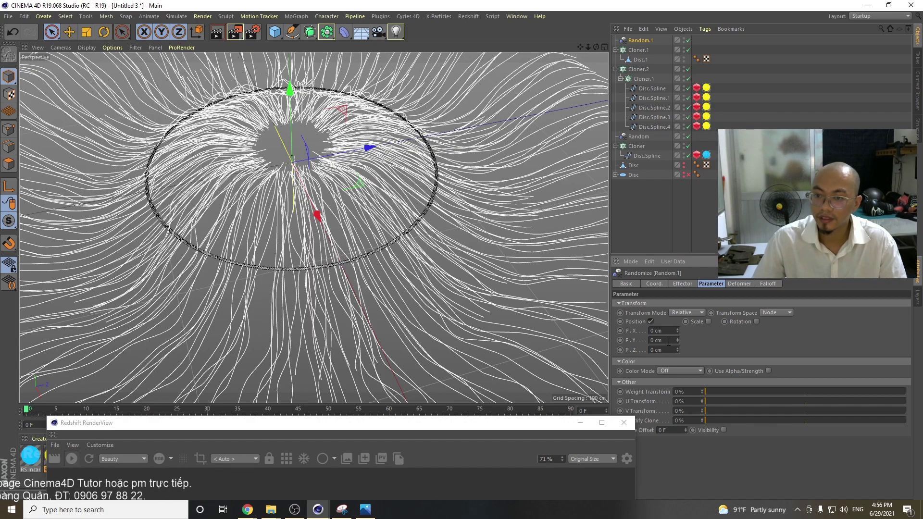
left_click_drag(678, 331, 678, 343)
left_click_drag(315, 235, 332, 243, "alt")
scroll(333, 243, "up", 5)
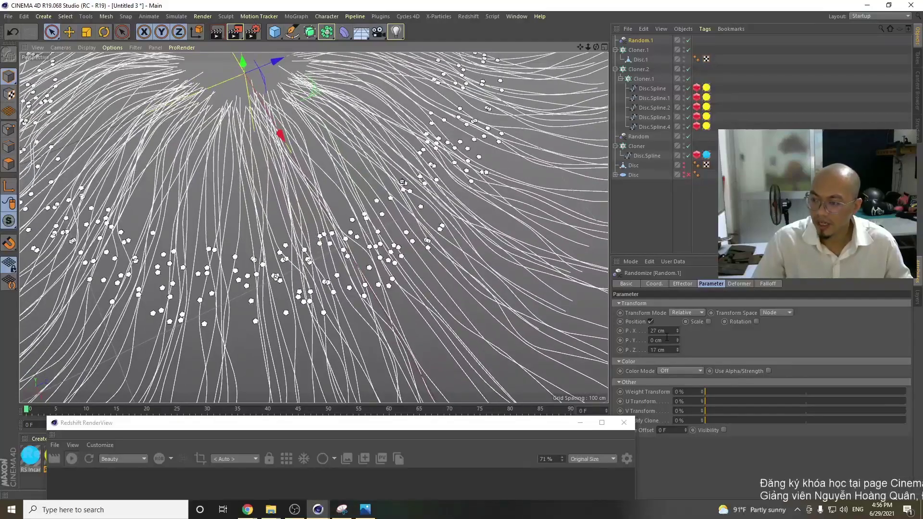
- Raise the Random effector's Y position offset to 3 cm and finally to 5 cm
left_click(667, 337)
type("3")
key("Return")
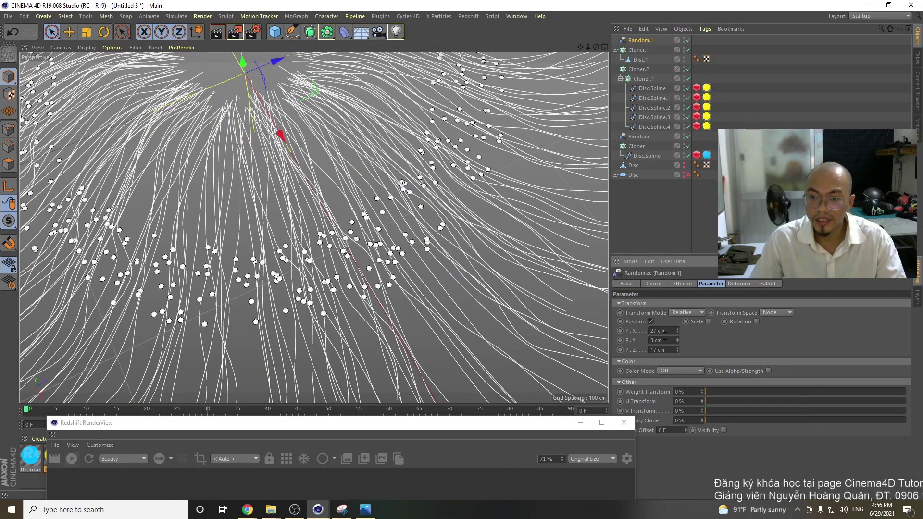
left_click_drag(377, 273, 354, 130, "alt")
left_click(670, 341)
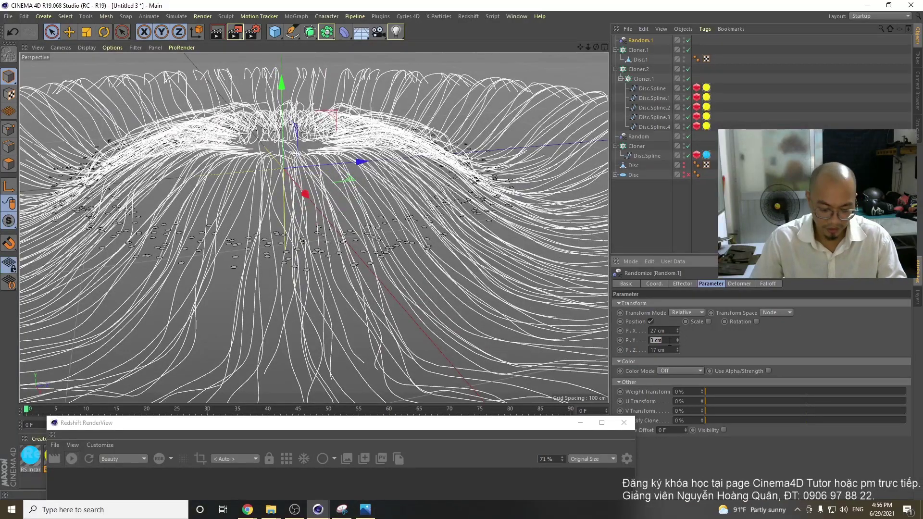
left_click_drag(340, 181, 324, 351, "alt")
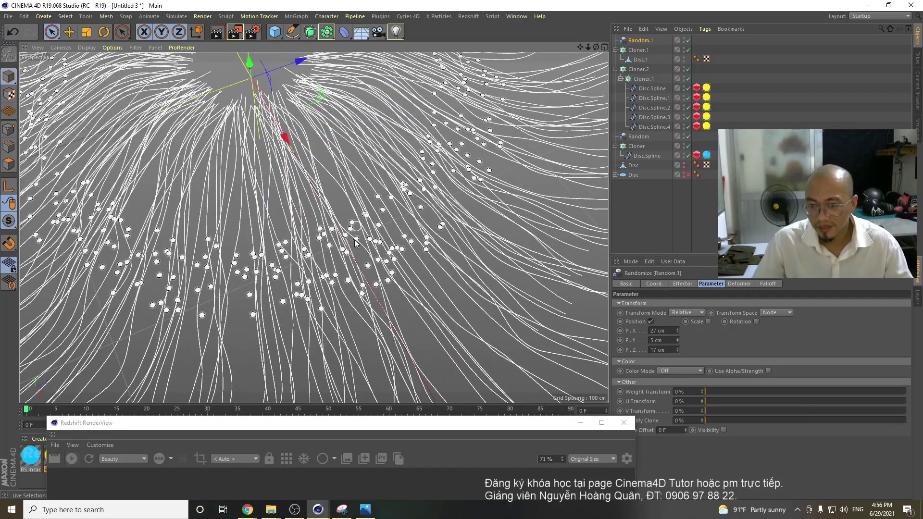
scroll(356, 239, "up", 2)
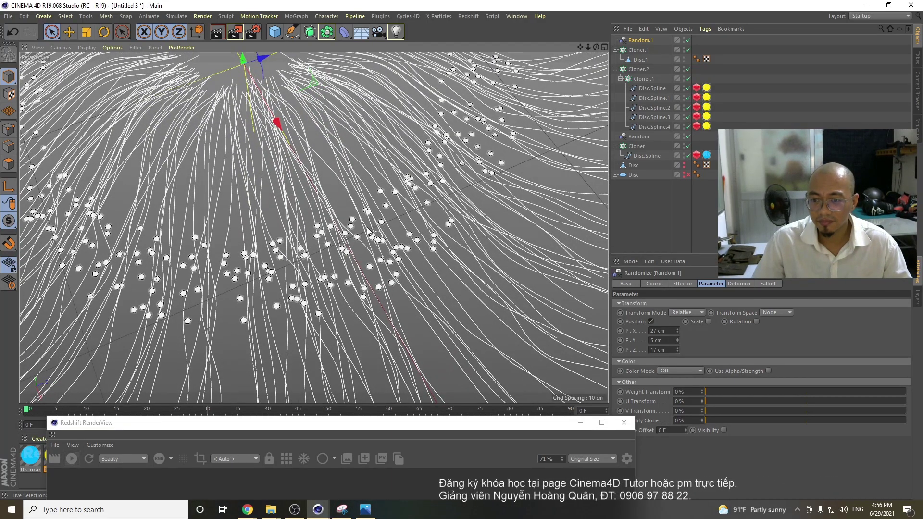
- Enable scale variation on the Random effector with uniform scaling and a scale value of -0.5
left_click(709, 322)
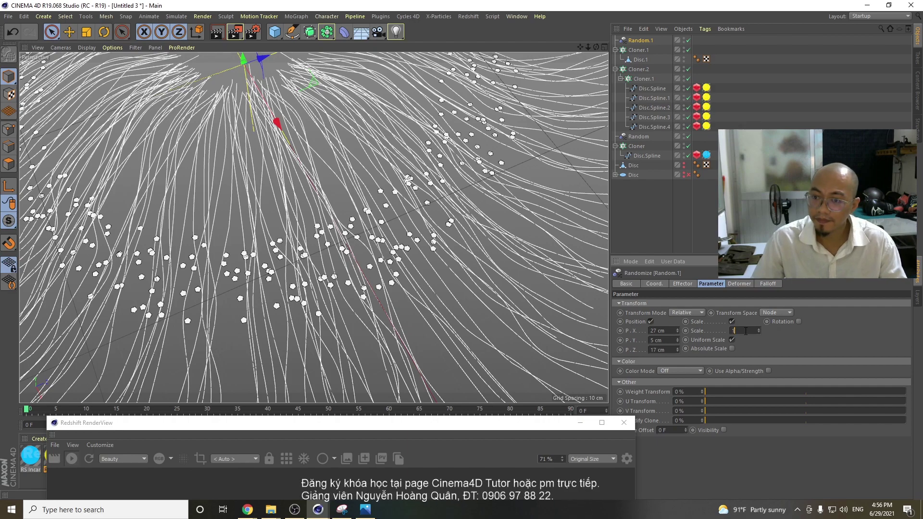
key("Return")
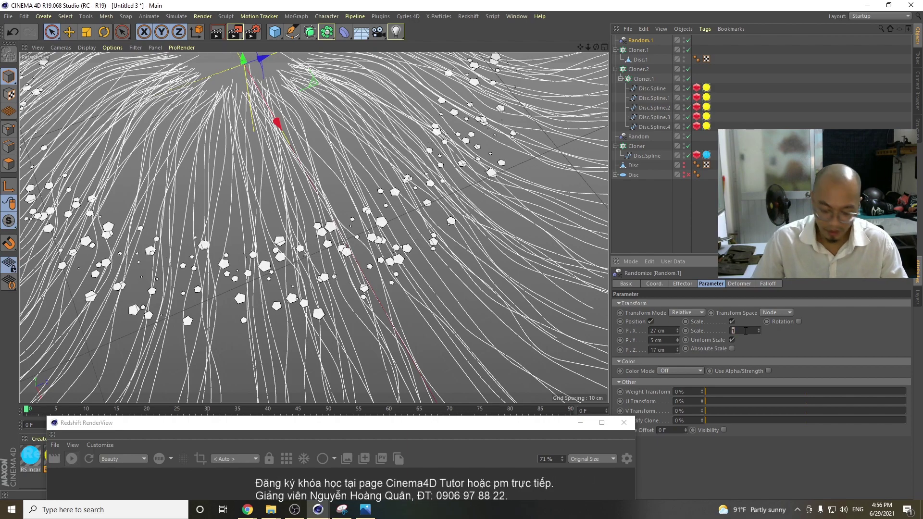
key("Return")
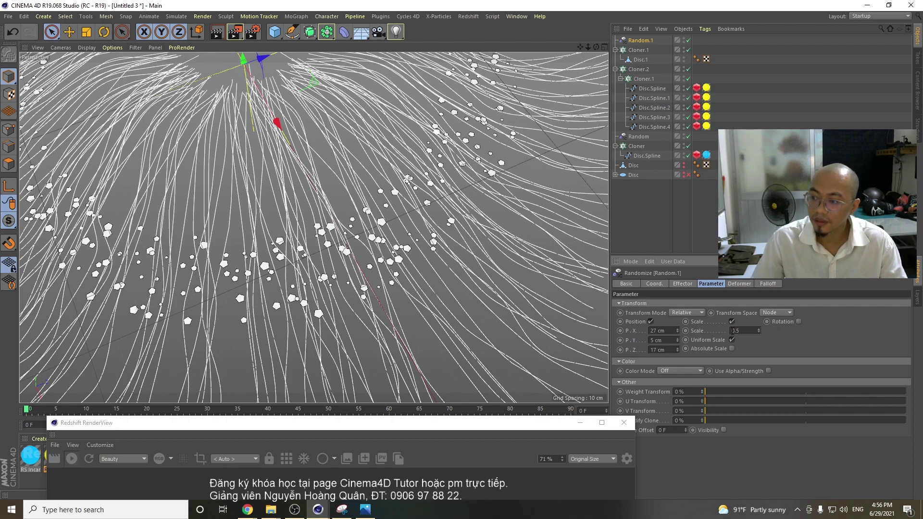
key("Return")
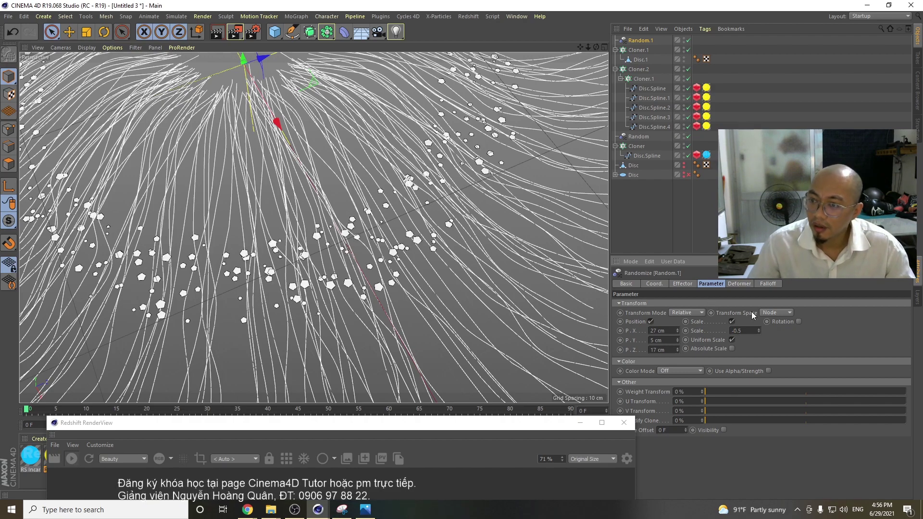
- Enable rotation variation on the Random effector with H 97°, P 81° and B 93°
left_click(798, 322)
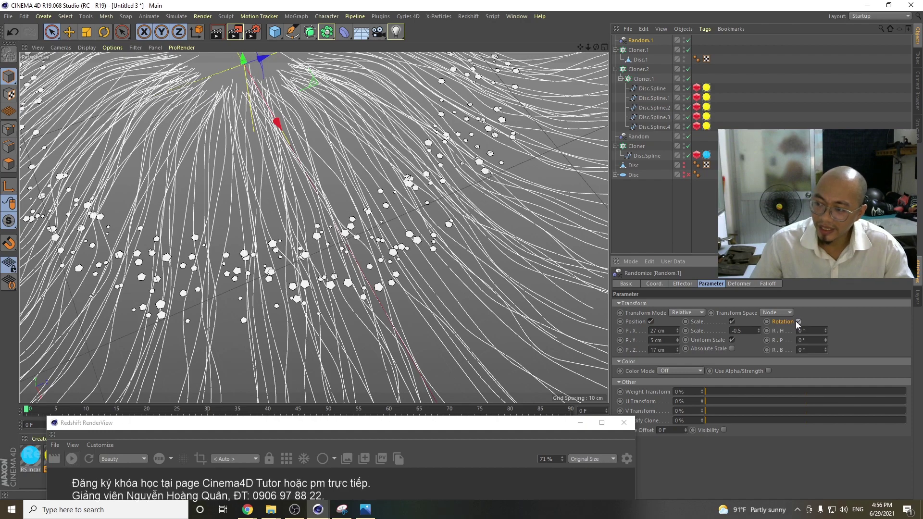
mouse_move(825, 331)
left_mouse_down()
mouse_move(825, 313)
mouse_move(831, 345)
mouse_move(826, 332)
left_mouse_up()
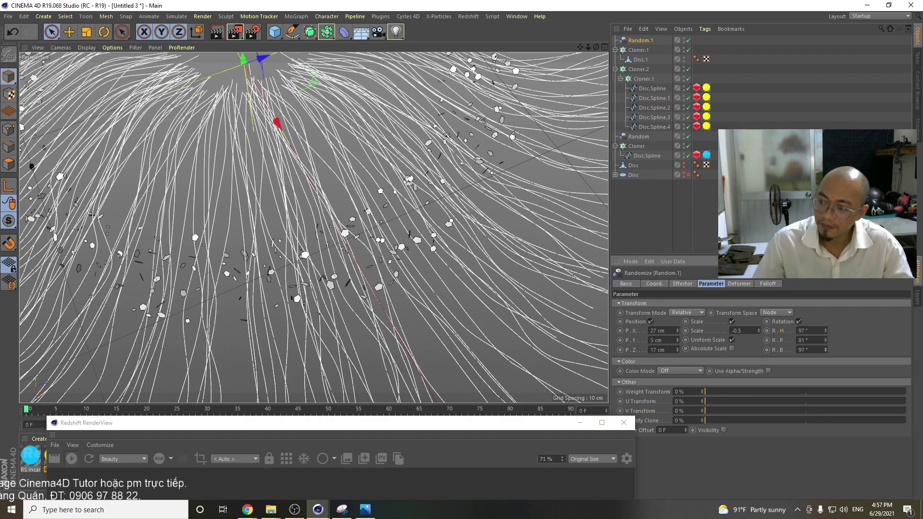
scroll(269, 195, "down", 10)
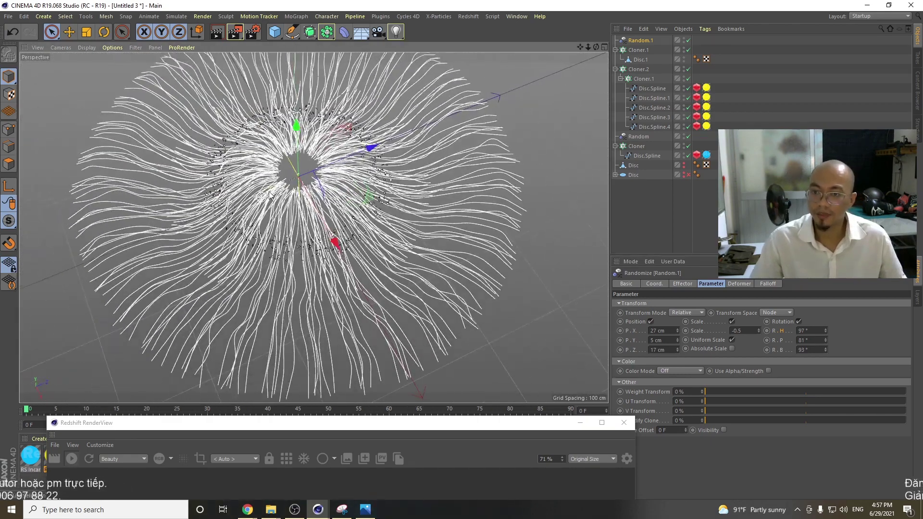
scroll(269, 194, "up", 2)
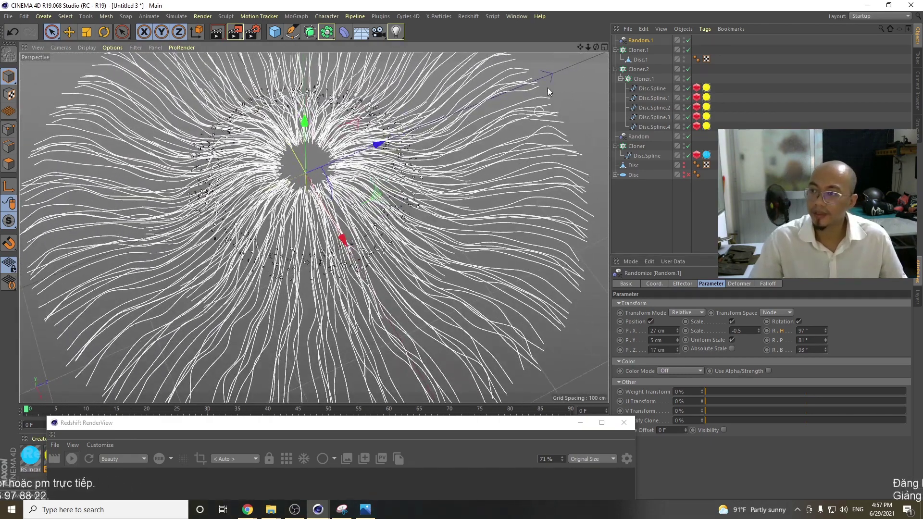
- Duplicate the radial particle cloner and set the copy's radius to 175 cm
left_click(634, 50)
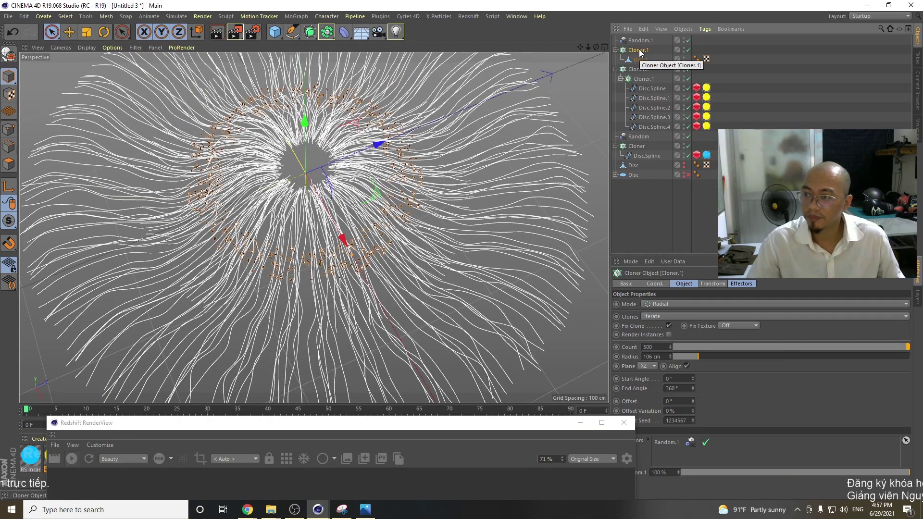
key("ctrl+v")
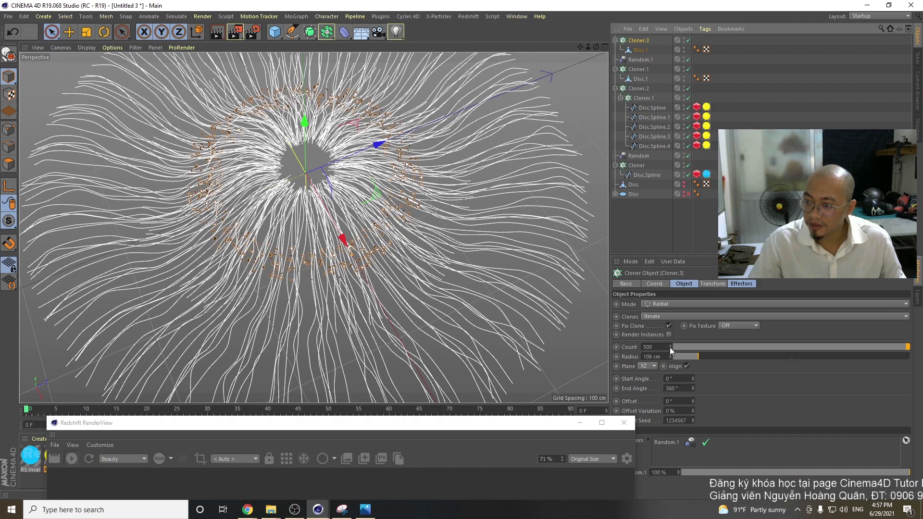
mouse_move(671, 357)
left_mouse_down()
mouse_move(678, 352)
mouse_move(671, 358)
left_mouse_up()
left_click_drag(377, 243, 365, 216, "alt")
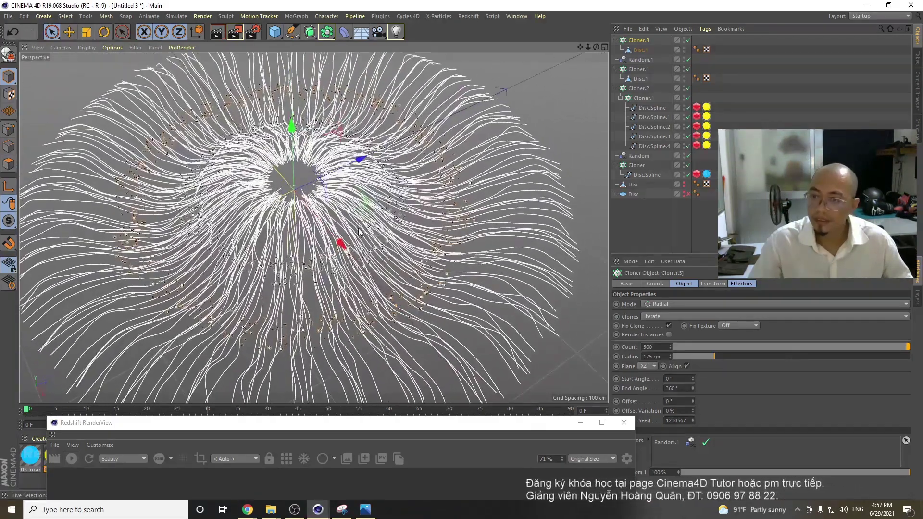
- Set the duplicated cloner's count to 200, its offset to 43° and its seed to 1234570
left_click(639, 41)
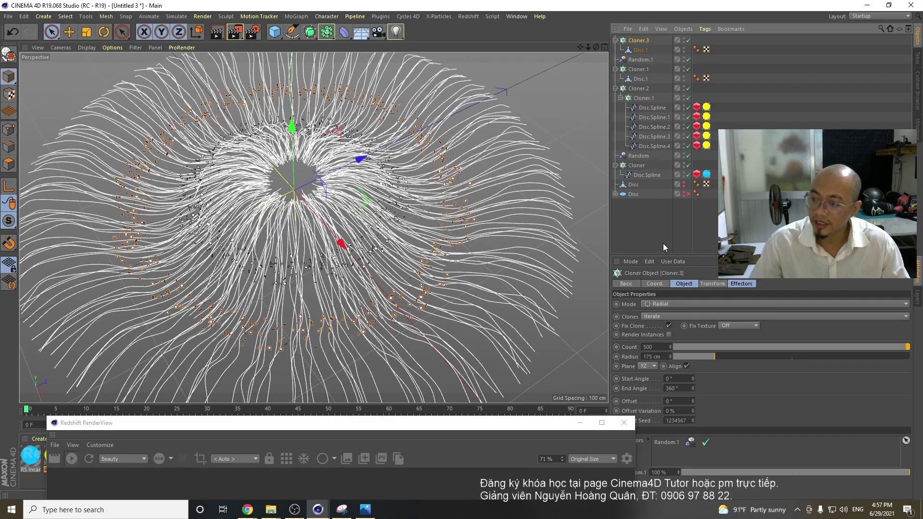
left_click(660, 347)
double_click(660, 347)
type("20")
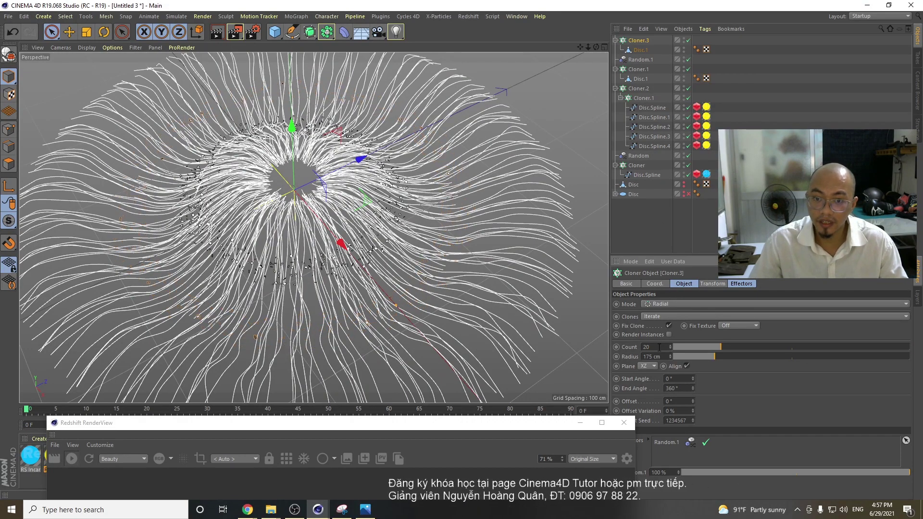
type("0")
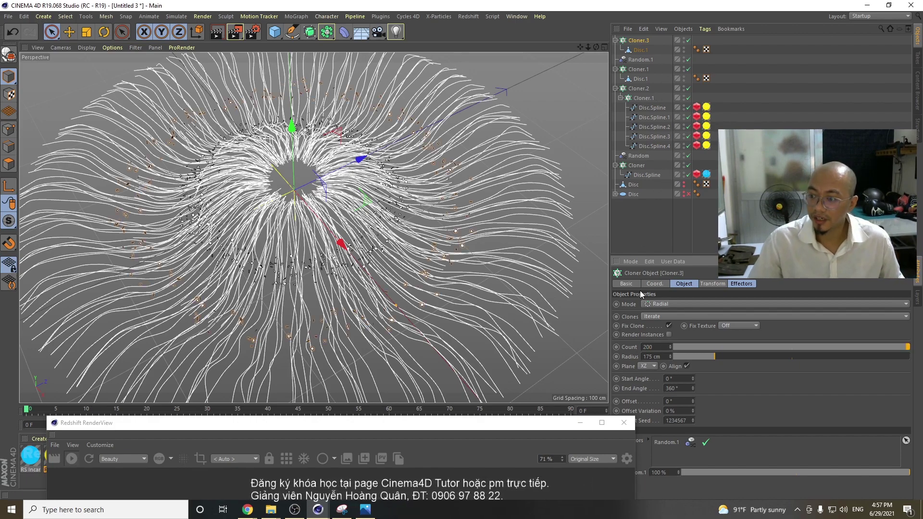
left_click_drag(693, 402, 693, 382)
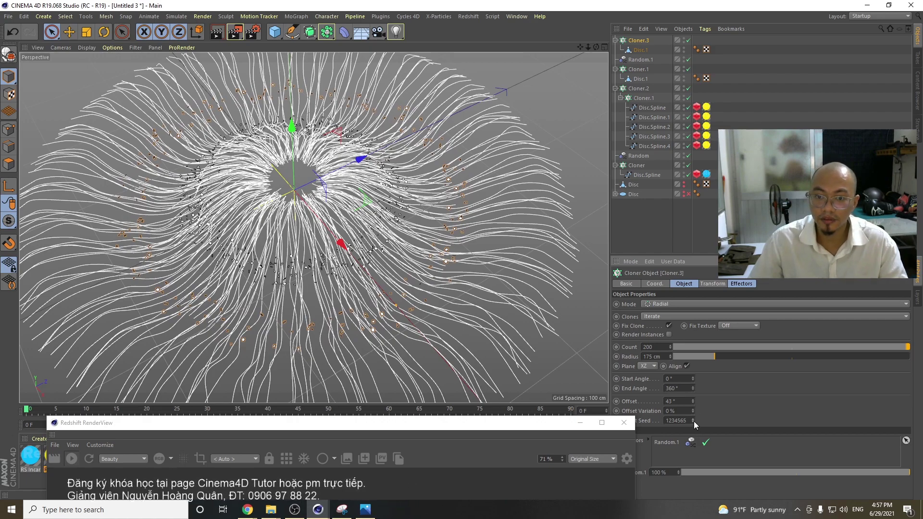
left_click_drag(694, 420, 669, 410)
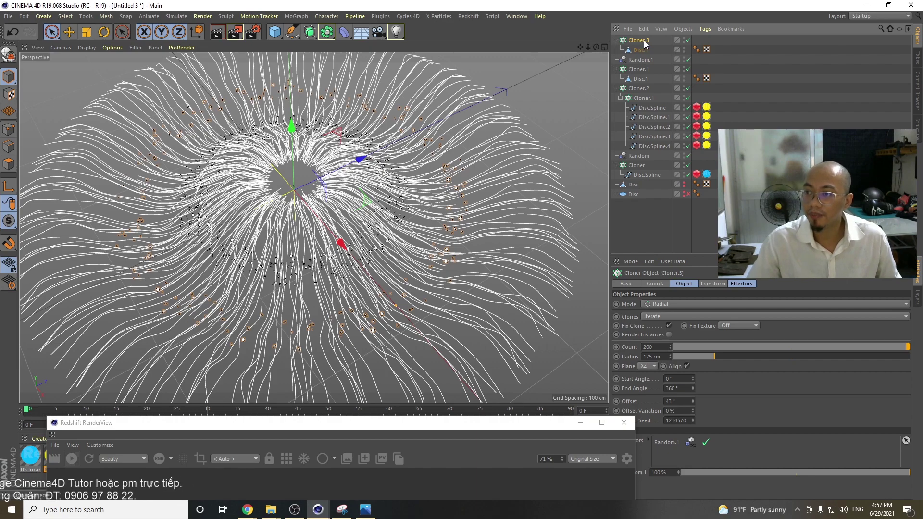
- Duplicate the 175 cm particle cloner and give the copy a radius of 264 cm and a count of 1000
left_click_drag(642, 39, 642, 41, "ctrl")
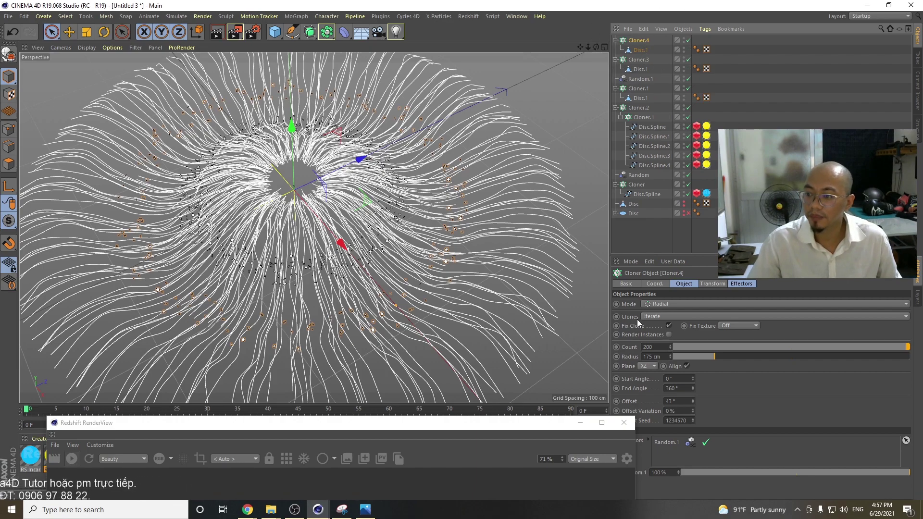
left_click_drag(671, 355, 673, 355)
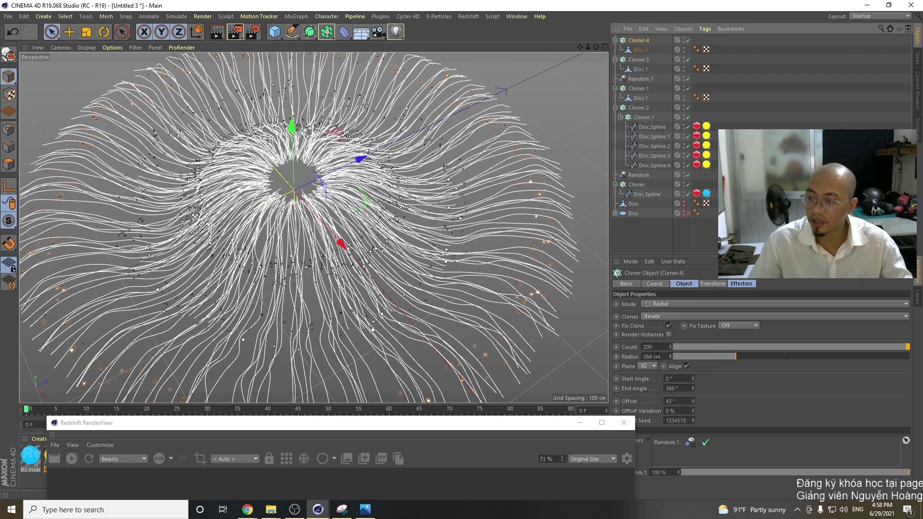
double_click(653, 347)
type("1000")
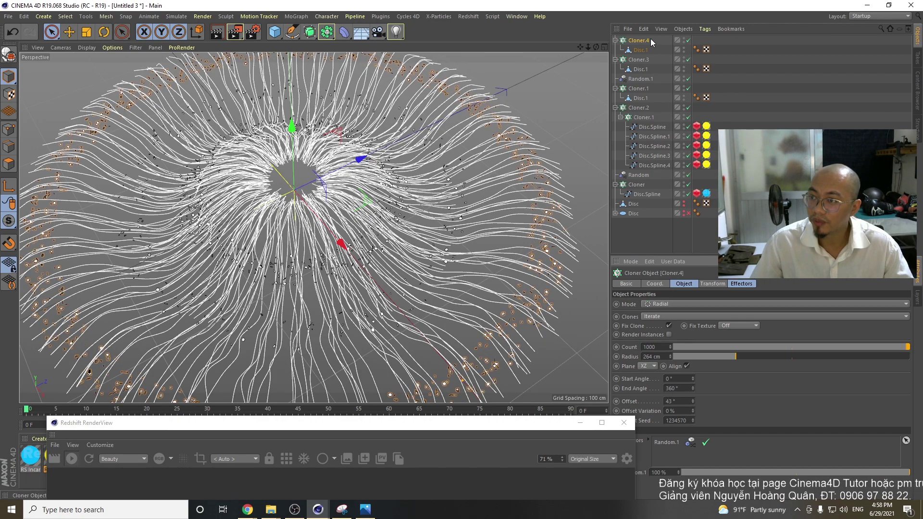
- Remove the Random.1 effector from the outermost cloner's effector list
left_click(741, 283)
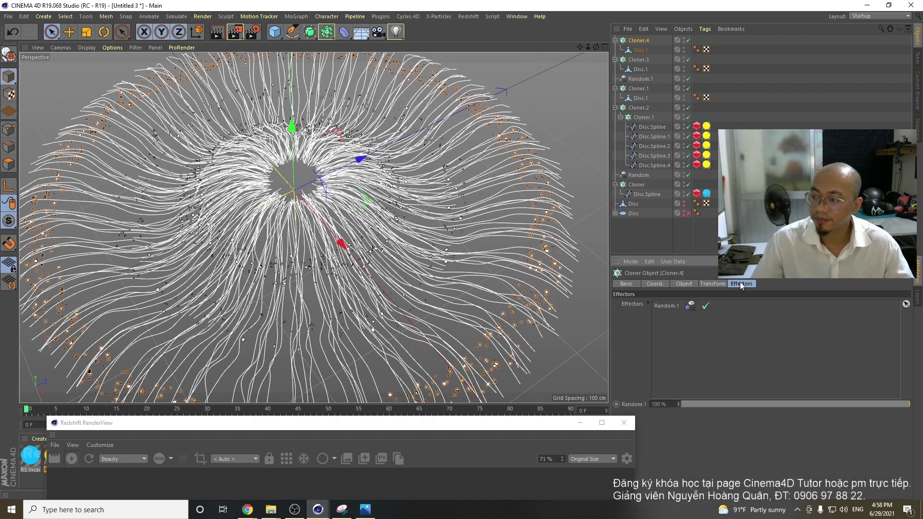
left_click(673, 307)
key("Delete")
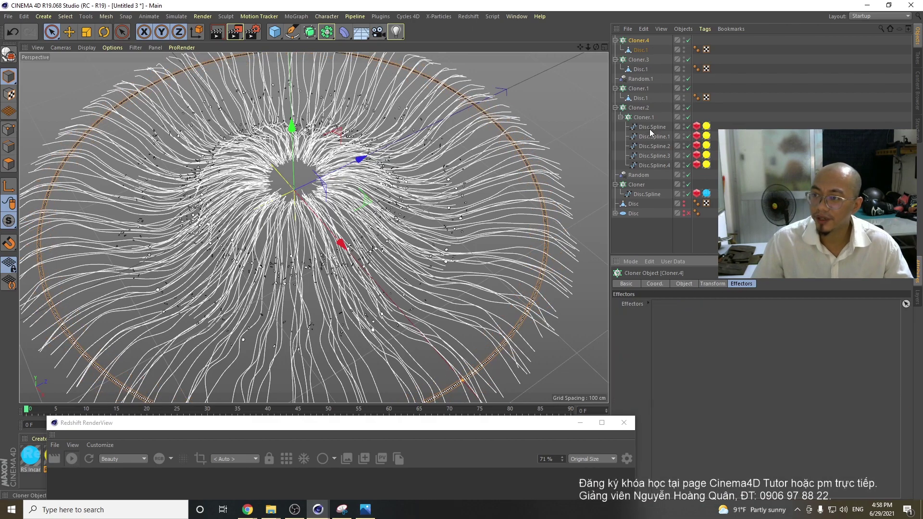
- Give the outermost cloner its own copy of the Random effector with X 66 cm, Y 22 cm, Z 34 cm position offsets and scale -0.2
left_click(641, 41)
left_click(296, 16)
left_click(296, 15)
left_click_drag(653, 82, 678, 313)
left_click(639, 50)
left_click(641, 41)
left_click_drag(677, 350, 678, 333)
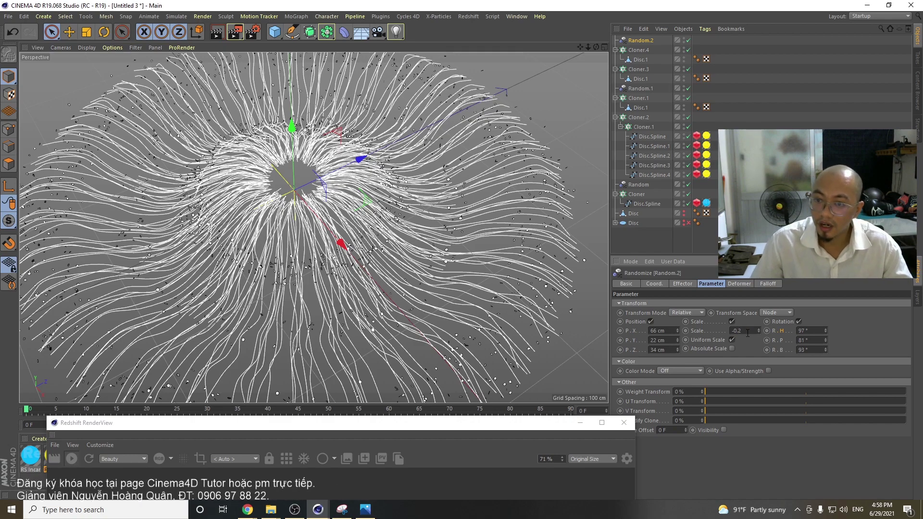
- Check the three particle rings in the Redshift render preview
left_click_drag(319, 424, 378, 80)
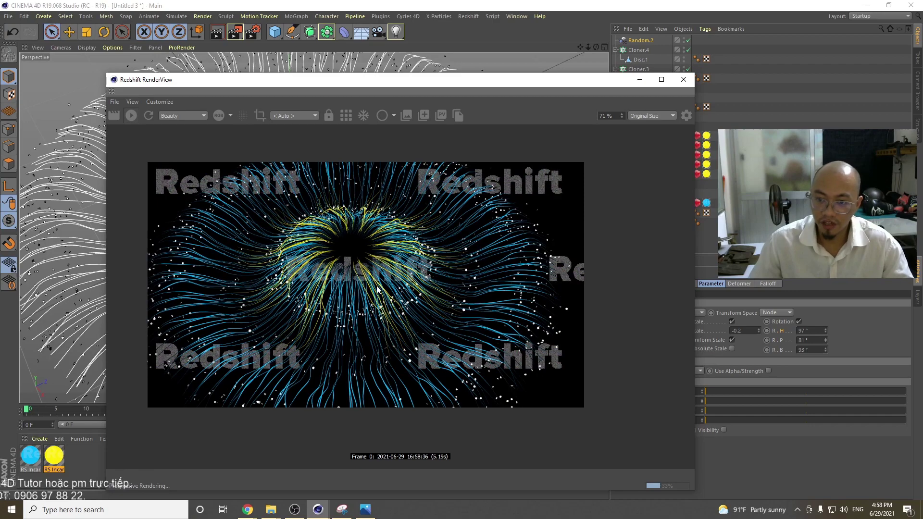
left_click_drag(472, 84, 449, 397)
left_click(576, 137)
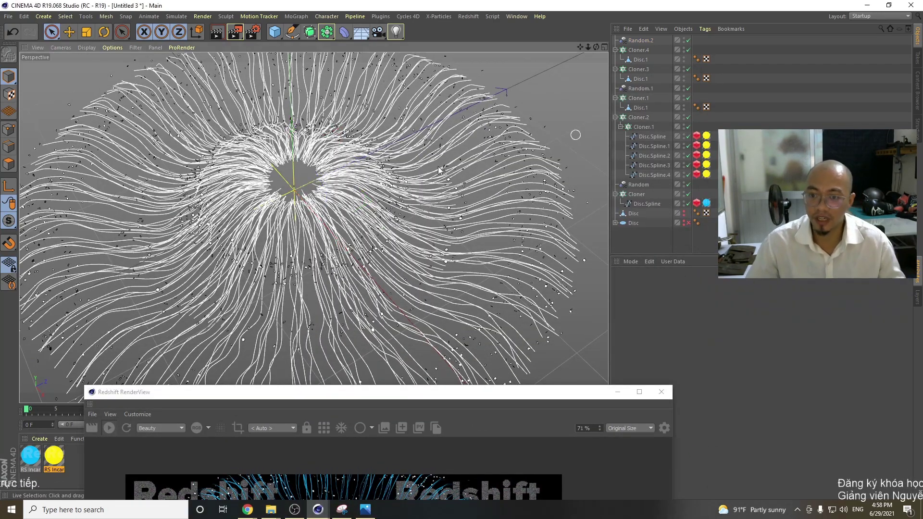
- Add a camera that frames the whole radial design from a lower oblique angle and look through it
left_click_drag(351, 222, 456, 183, "alt")
middle_click_drag(457, 183, 458, 199, "alt")
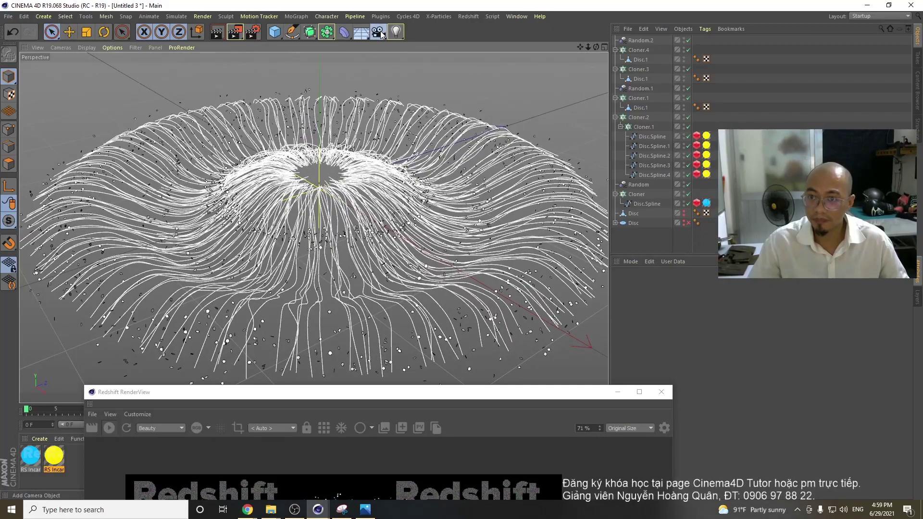
left_click(379, 32)
left_click(640, 50)
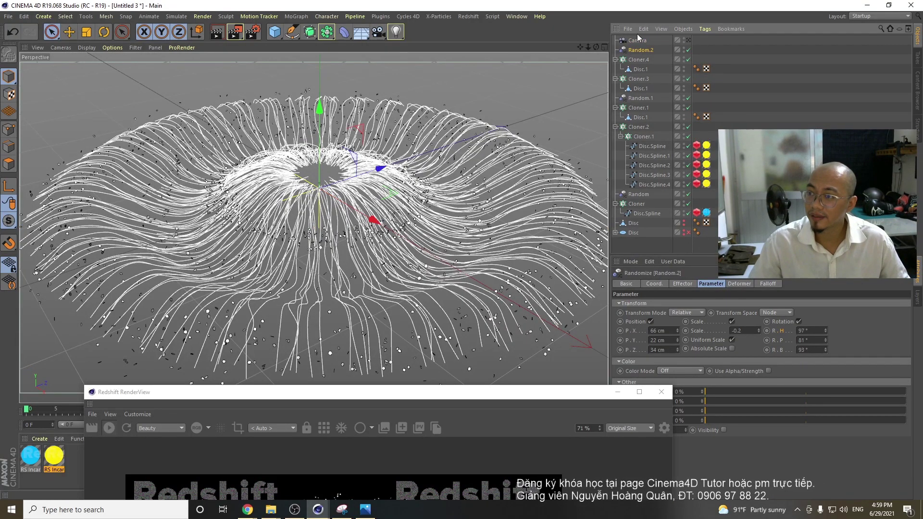
left_click(639, 40)
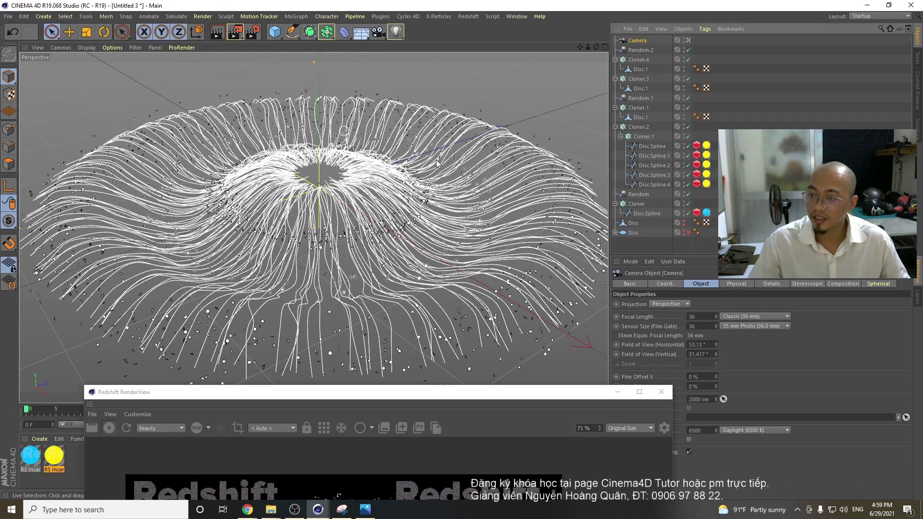
- Bank the camera by 13° and shift its framing so the tilted design stays centred
left_click(665, 284)
left_click_drag(778, 324, 779, 317)
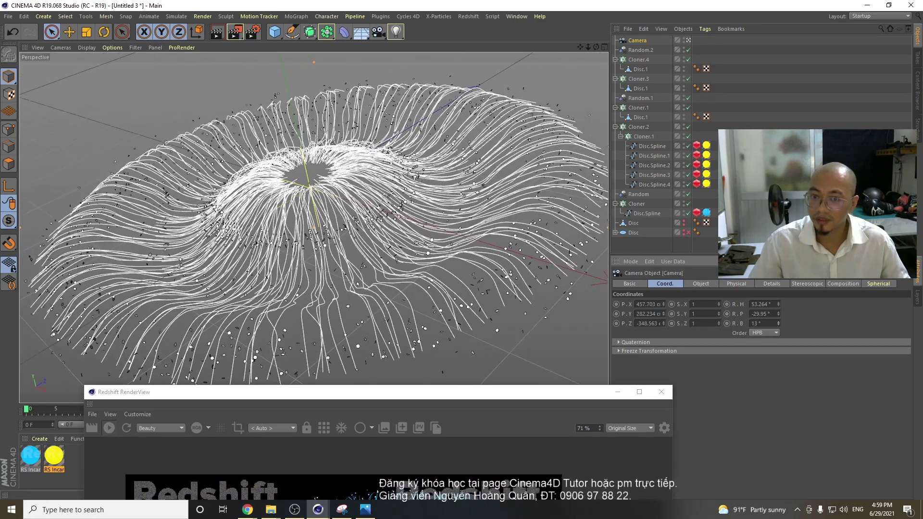
mouse_move(353, 212)
middle_mouse_down("alt")
mouse_move(368, 229)
mouse_move(360, 225)
middle_mouse_up("alt")
- Check the tilted composition in the Redshift render preview and fine-tune the camera framing
left_click(346, 393)
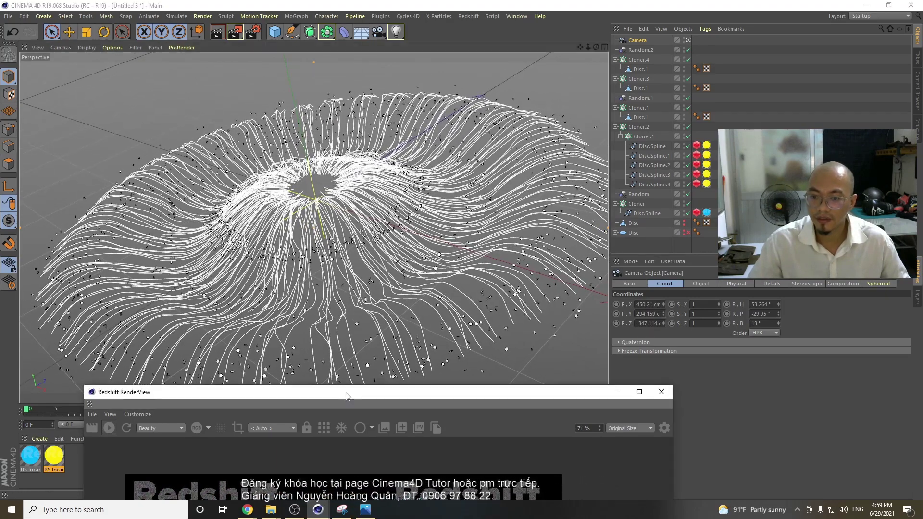
left_click_drag(348, 395, 419, 179)
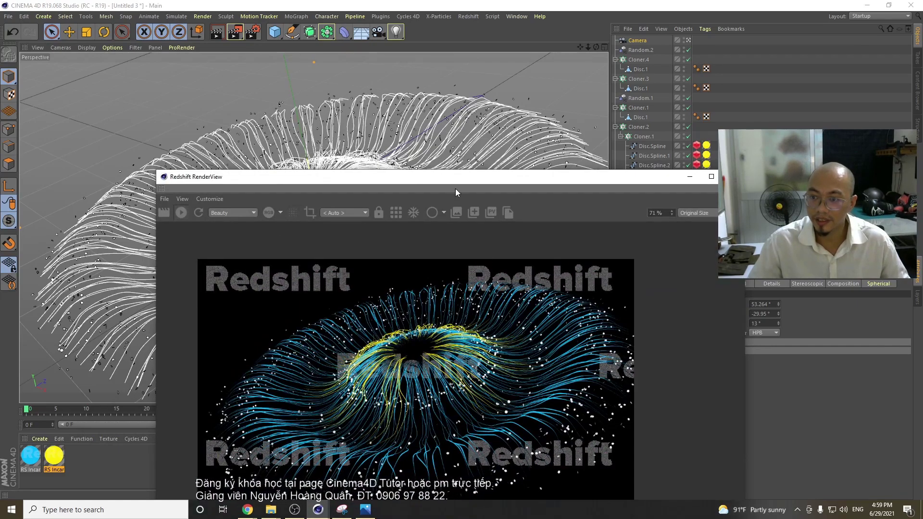
left_click_drag(422, 180, 457, 64)
left_click_drag(137, 227, 122, 241, "alt")
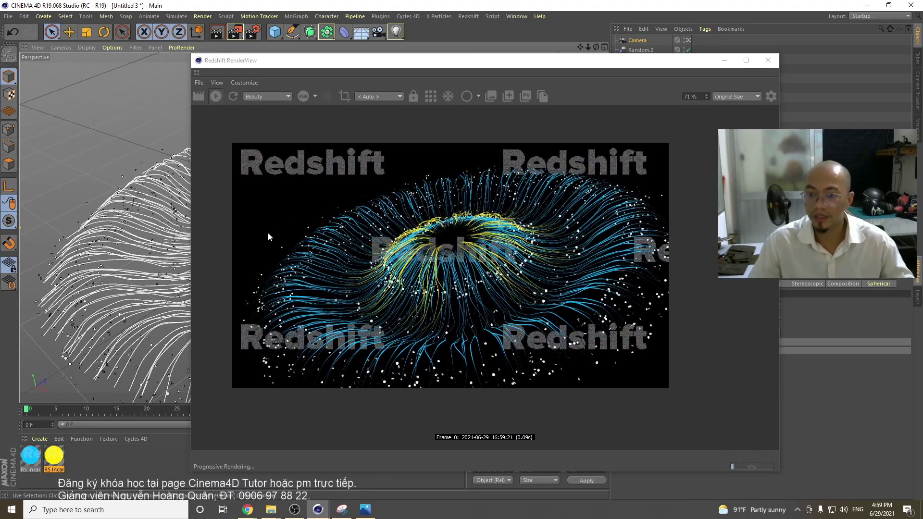
left_click_drag(355, 61, 221, 395)
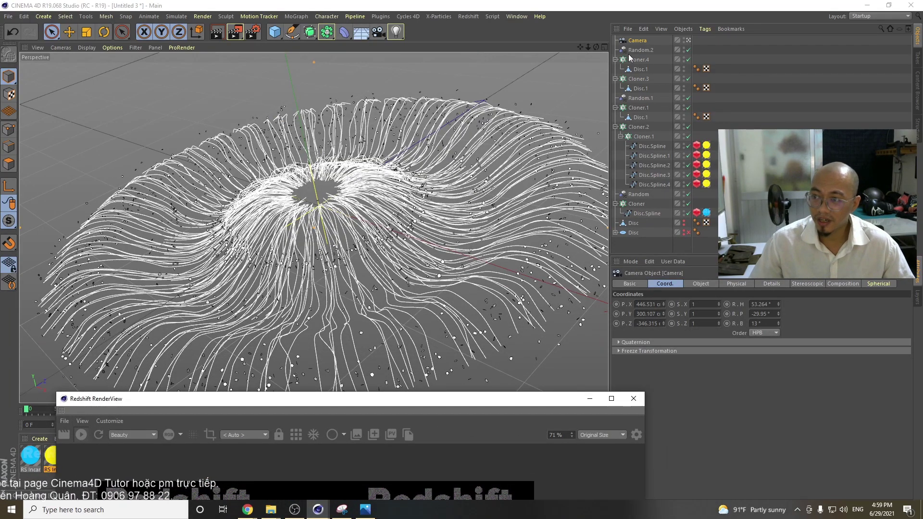
left_click_drag(191, 399, 233, 452)
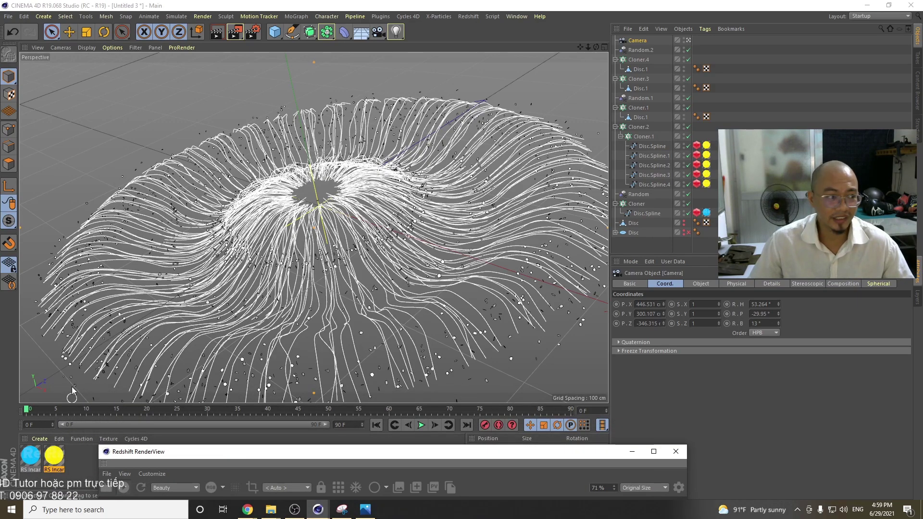
- Add a Redshift Camera tag to the camera
right_click(633, 43)
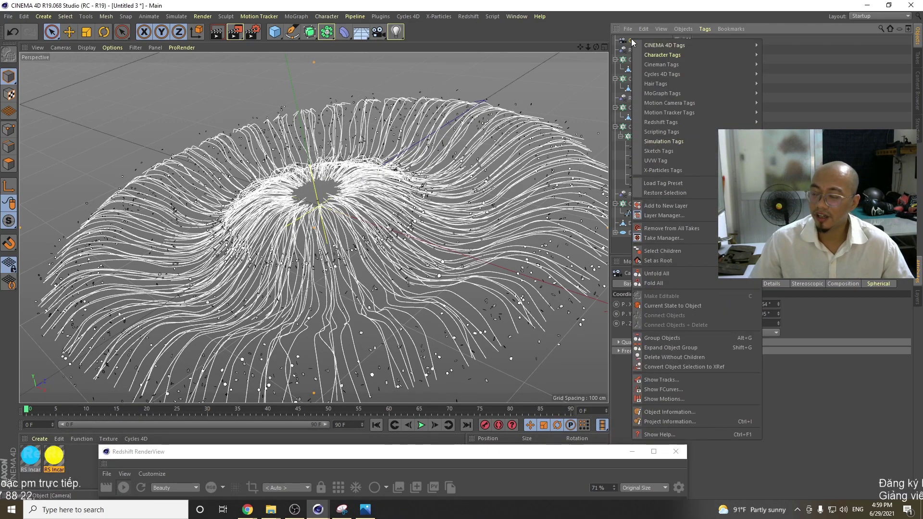
mouse_move(667, 124)
left_click(791, 123)
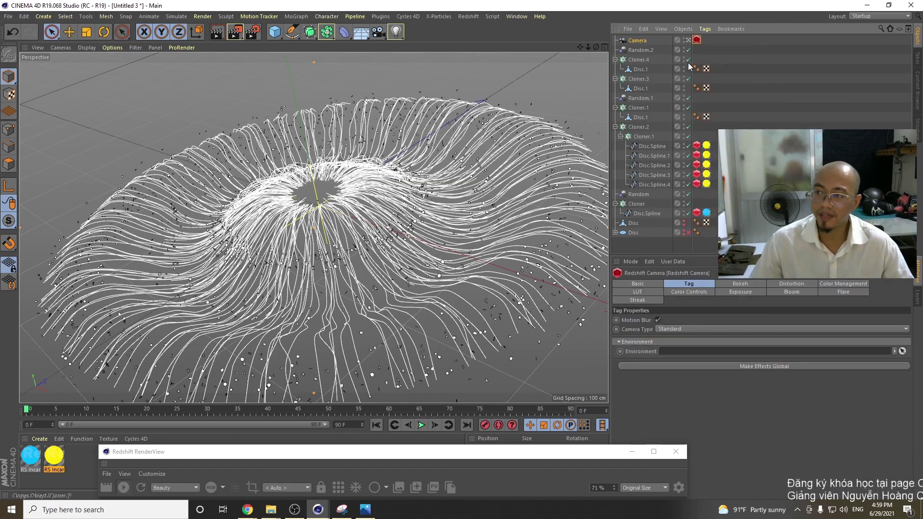
- Override and enable Bloom on the Redshift Camera tag with the render preview in view
left_click_drag(409, 457, 348, 75)
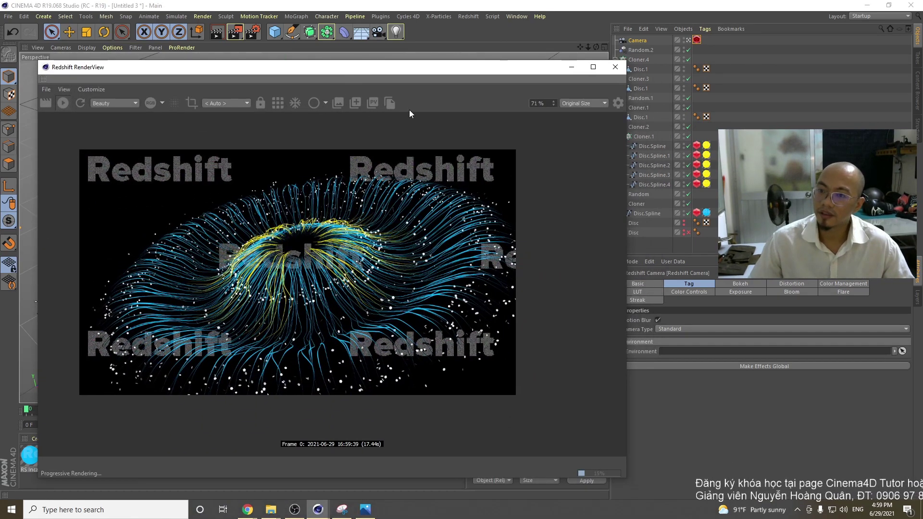
left_click_drag(450, 73, 434, 73)
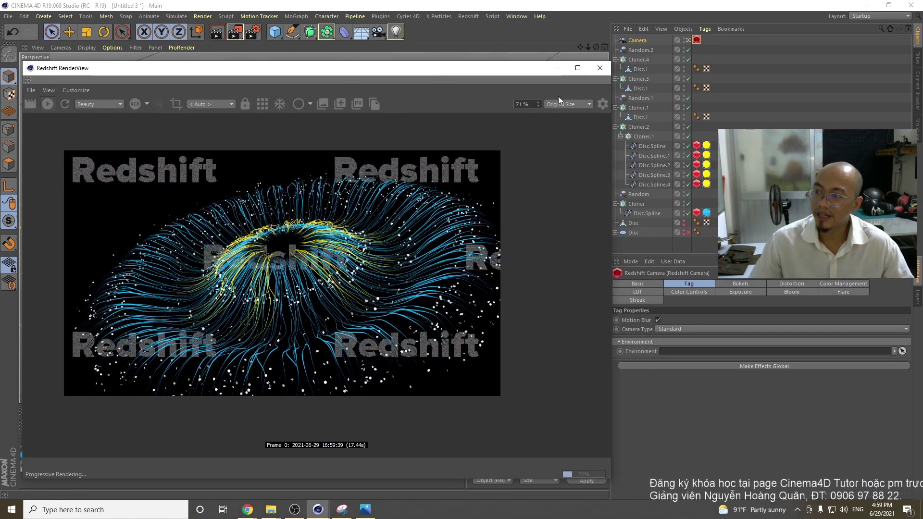
left_click(697, 41)
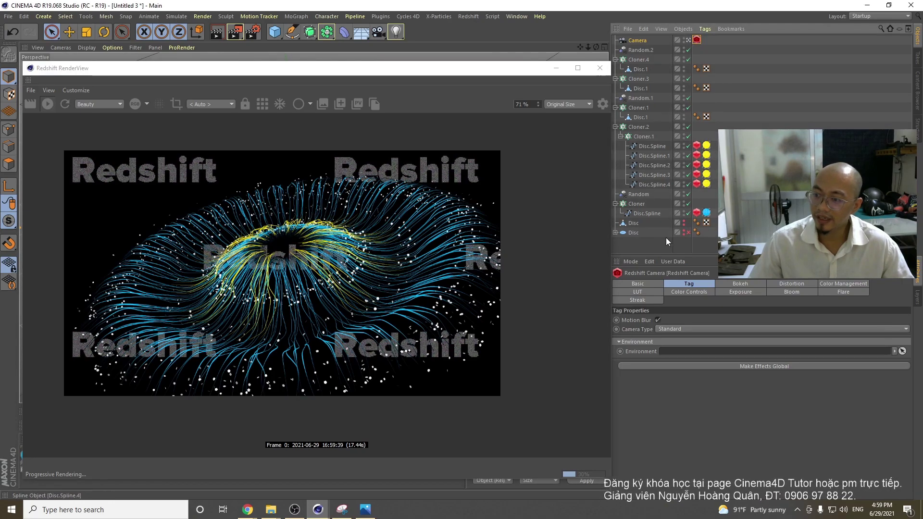
left_click(784, 291)
left_click(648, 320)
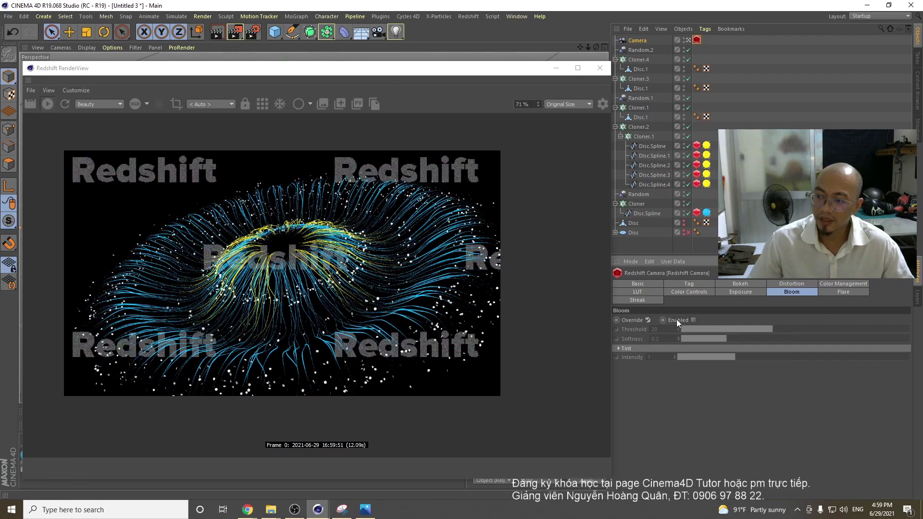
left_click(693, 320)
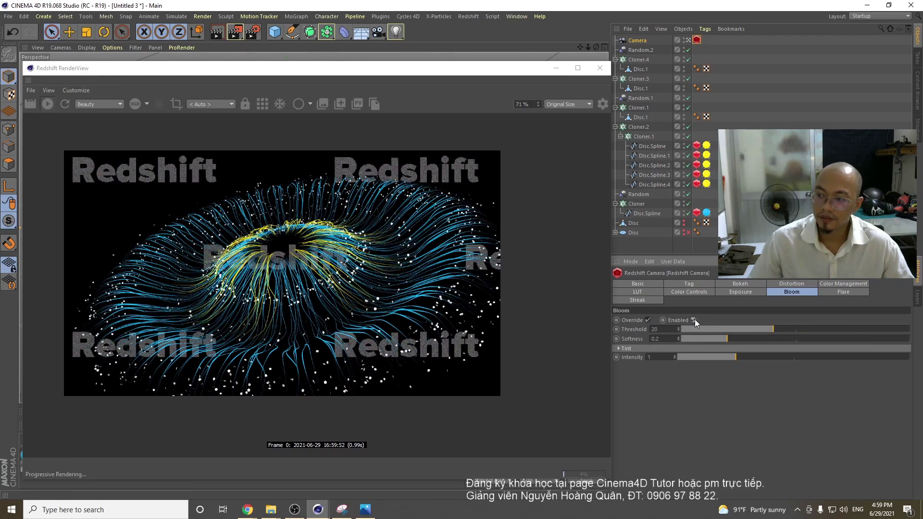
- Open the blue incandescent material's shader graph and set its intensity multiplier to 15
left_click_drag(269, 74, 331, 80)
double_click(25, 462)
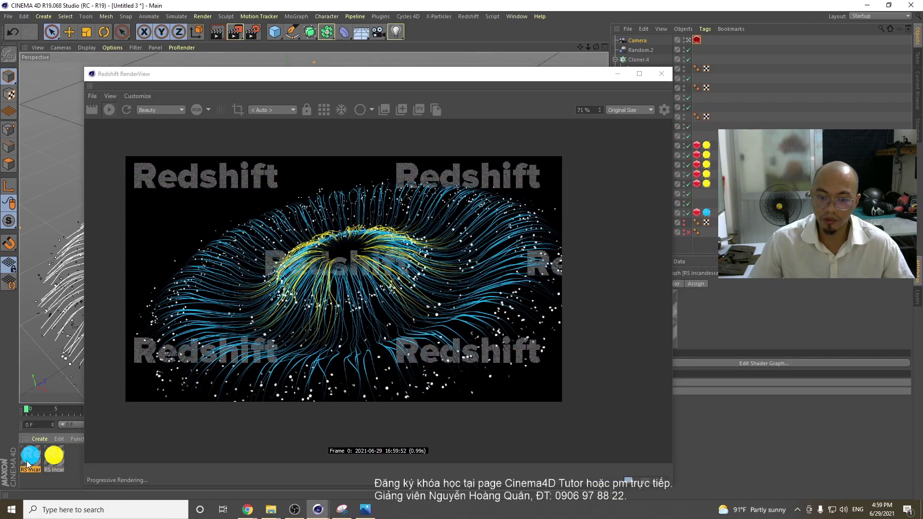
left_click_drag(264, 23, 317, 226)
left_click(335, 317)
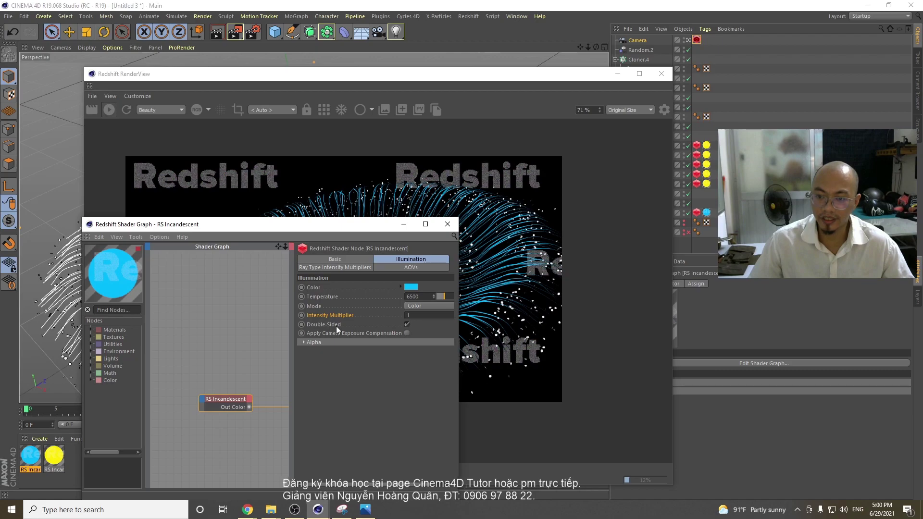
left_click_drag(368, 232, 435, 329)
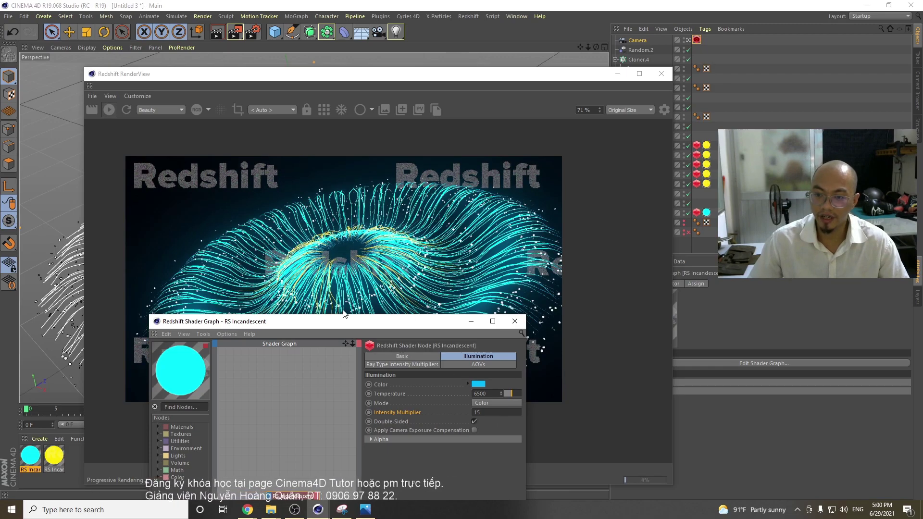
- Set the yellow incandescent material's intensity multiplier to 17 in its shader graph
left_click_drag(324, 324, 312, 363)
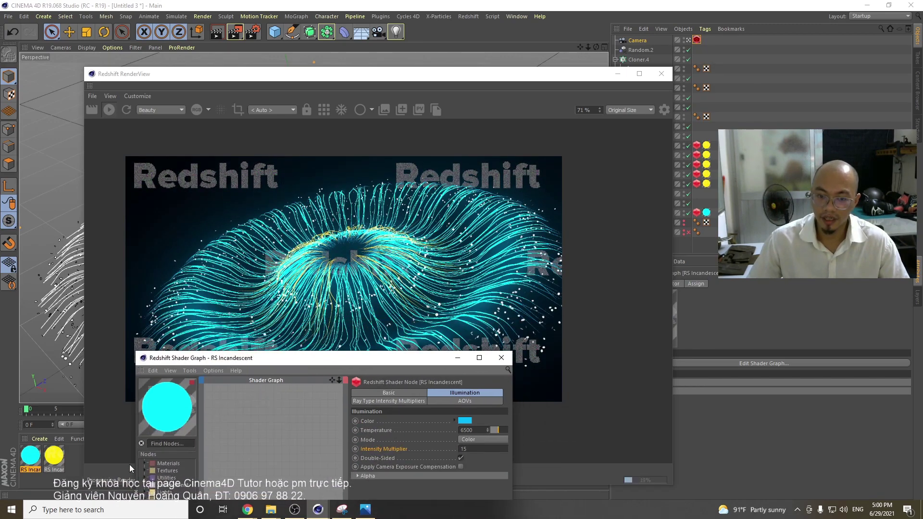
left_click(55, 458)
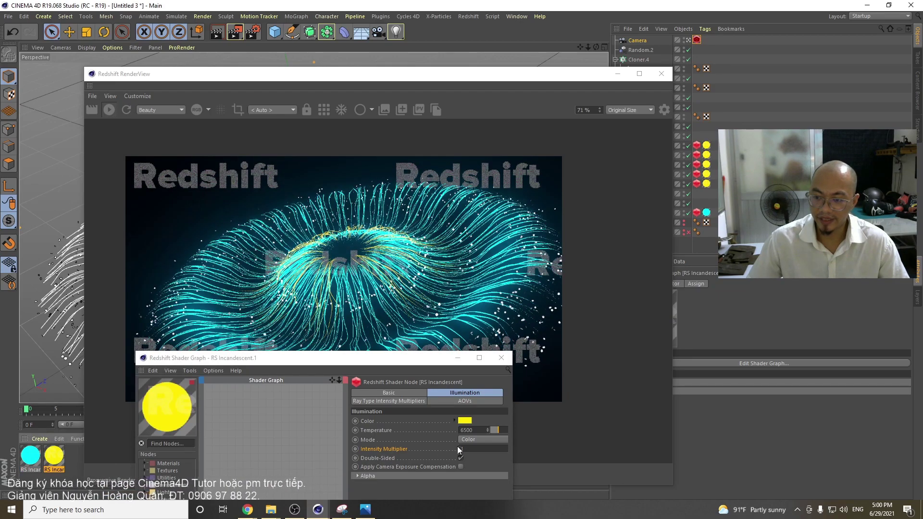
left_click(474, 449)
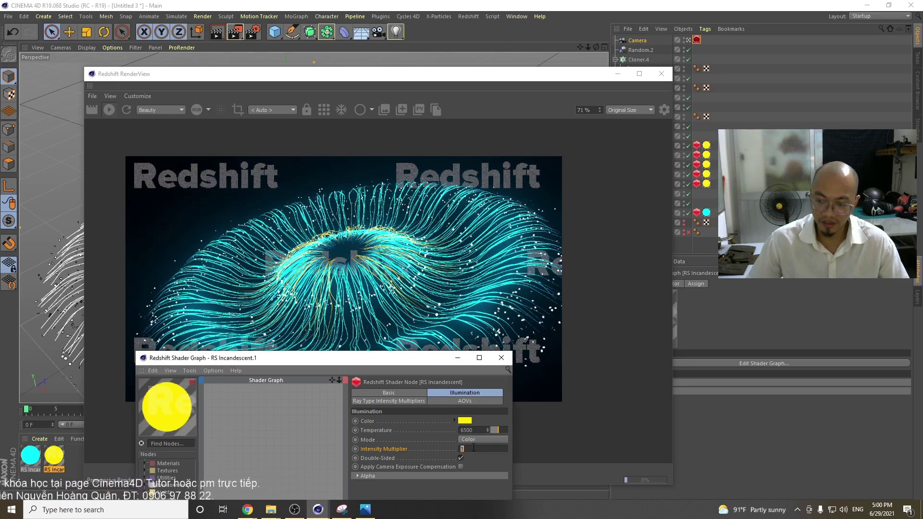
type("20")
key("Return")
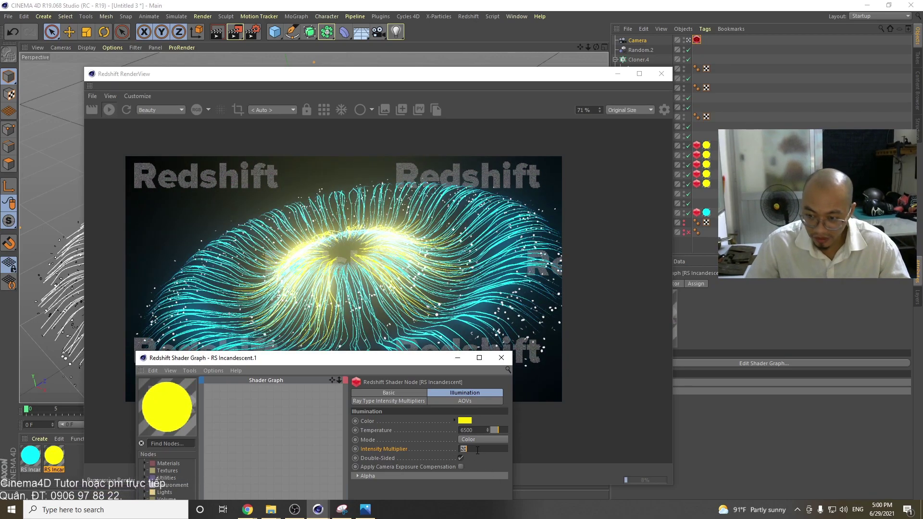
type("18")
key("Return")
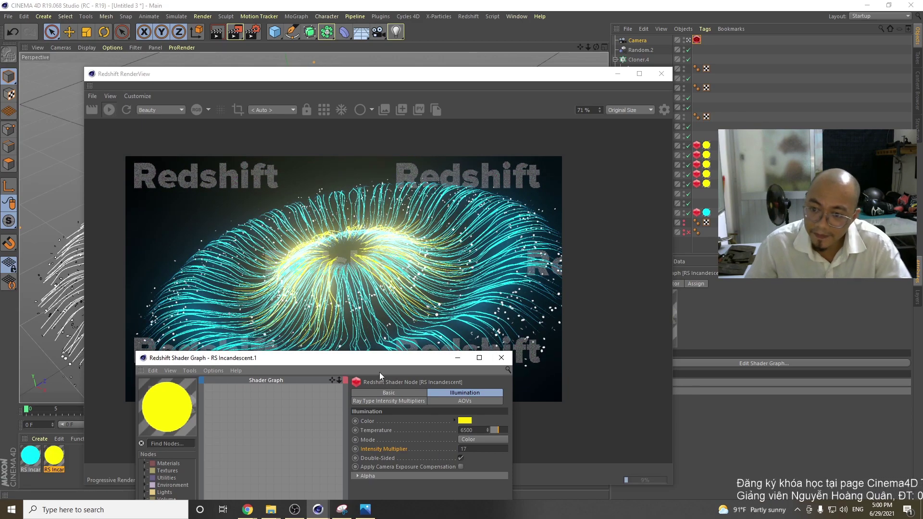
- On the blue Disc.Spline's Redshift Object tag, flatten the scale curve's valley to zero, shift it toward the end, and lower the second peak
mouse_move(356, 364)
left_mouse_down()
mouse_move(350, 349)
mouse_move(367, 463)
mouse_move(454, 371)
mouse_move(442, 301)
mouse_move(360, 347)
left_mouse_up()
left_click_drag(385, 75, 322, 40)
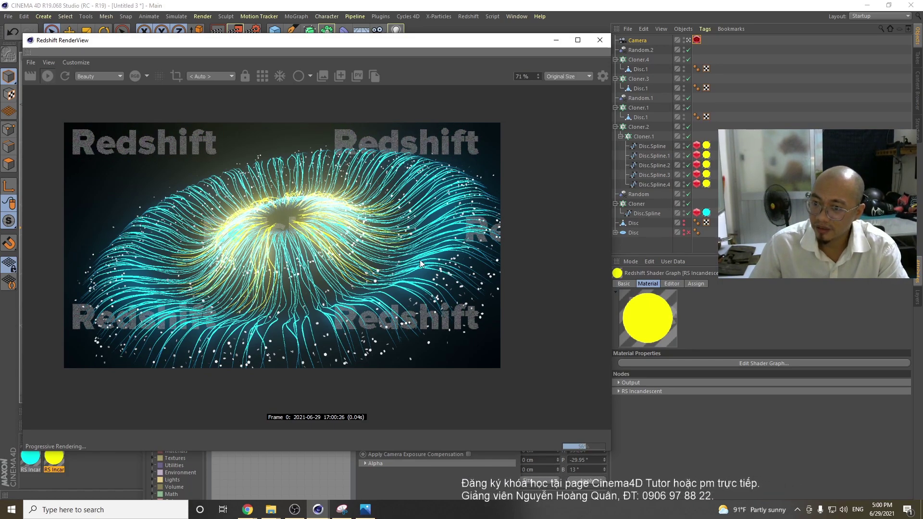
left_click(698, 213)
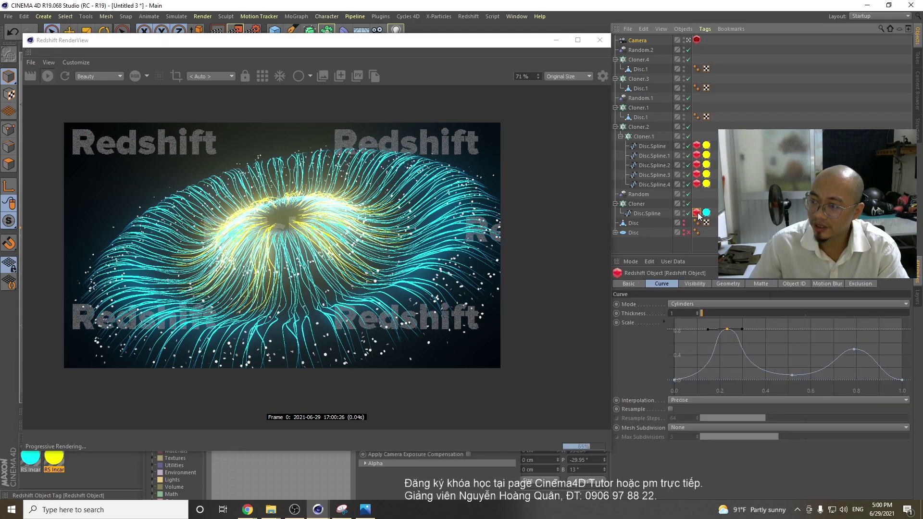
left_click(792, 375)
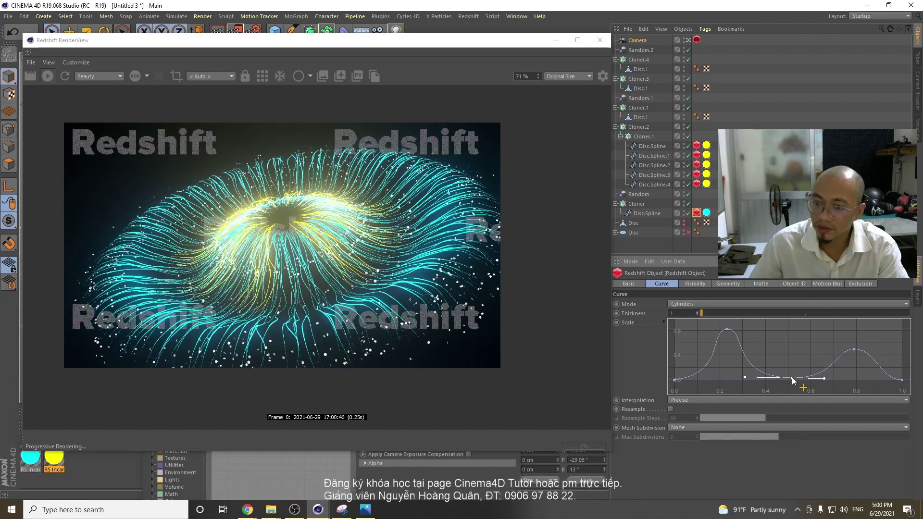
left_click_drag(792, 377, 792, 380)
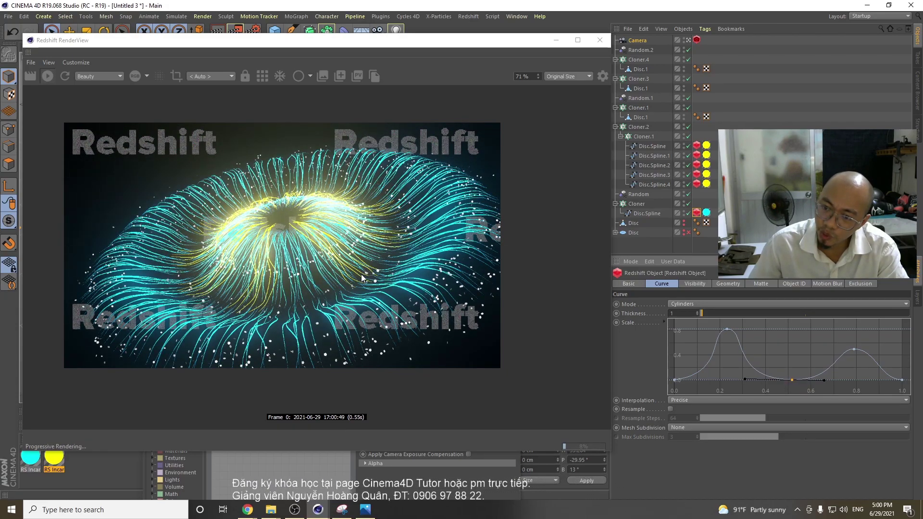
mouse_move(792, 380)
left_mouse_down()
mouse_move(766, 385)
mouse_move(805, 384)
left_mouse_up()
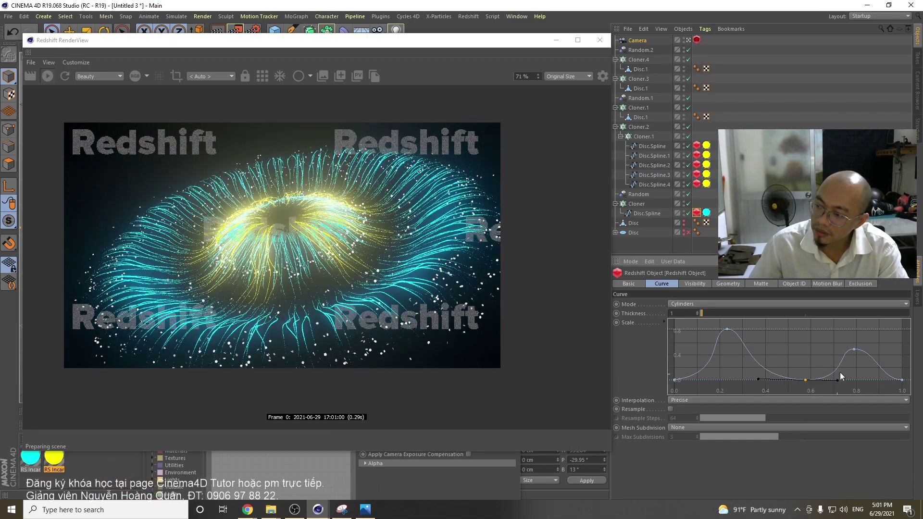
left_click(855, 350)
left_click_drag(859, 353, 869, 357)
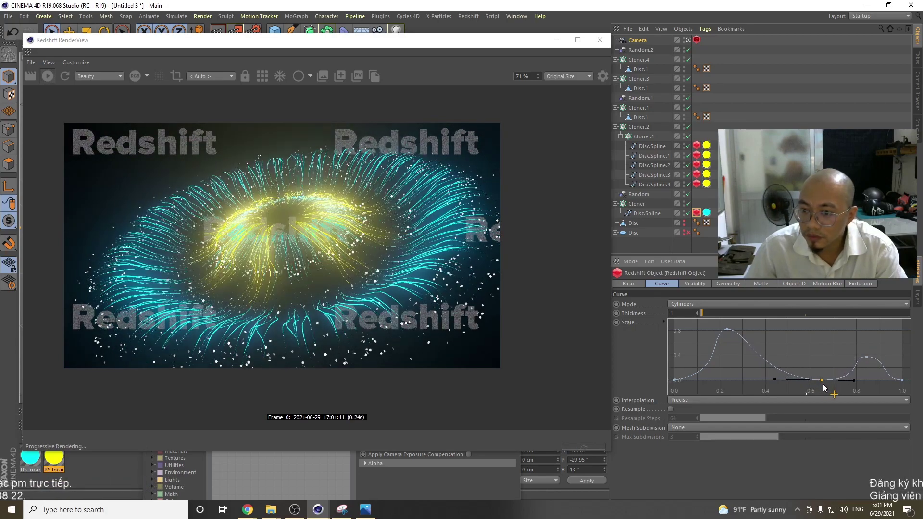
- Add a scale curve point near zero at about 0.36 so the blue splines thin out sooner after the first peak
left_click_drag(822, 384, 824, 384)
left_click_drag(768, 363, 764, 379, "ctrl")
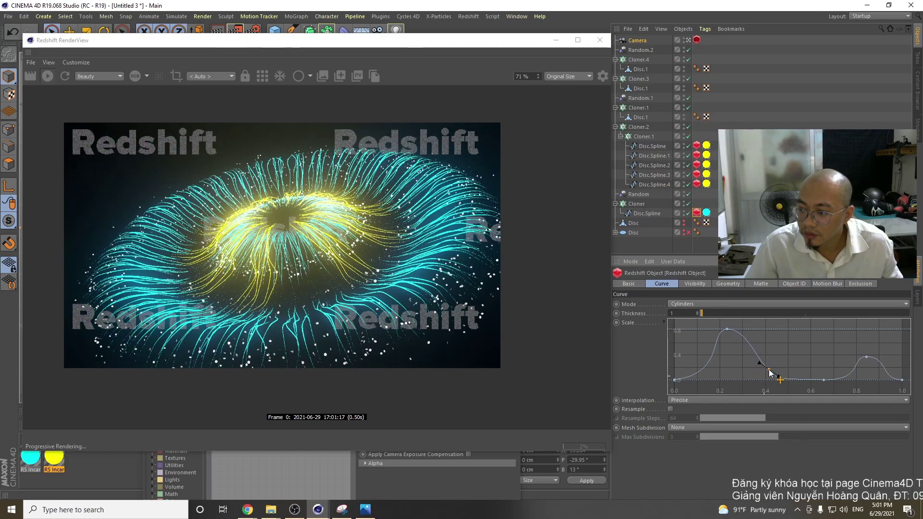
left_click_drag(824, 380, 761, 382)
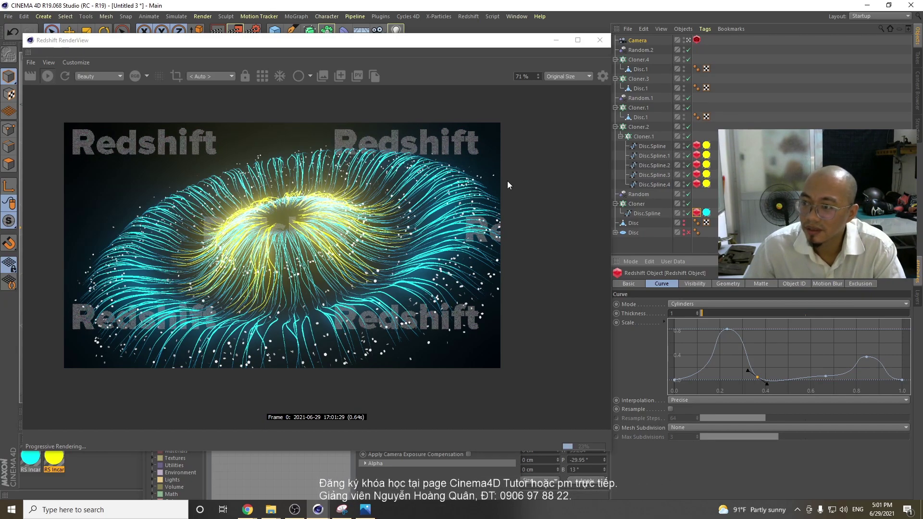
- Rotate Cloner.2 to a heading of 109°
left_click(642, 127)
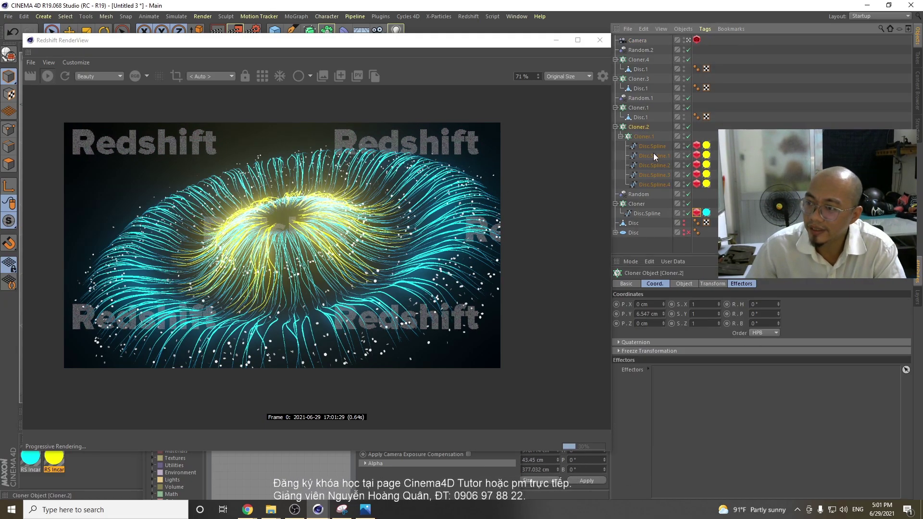
left_click_drag(779, 305, 779, 252)
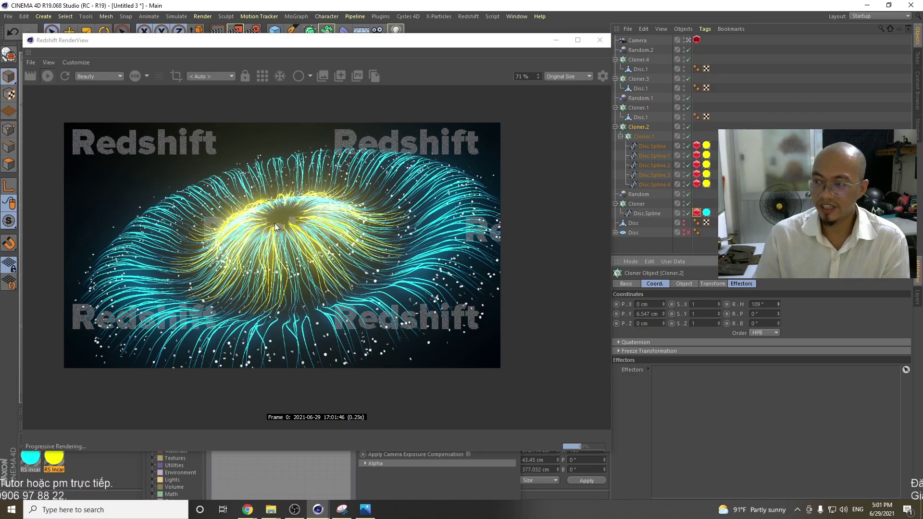
- Create a Circle spline and orient it in the XZ plane
left_click_drag(298, 45, 279, 68)
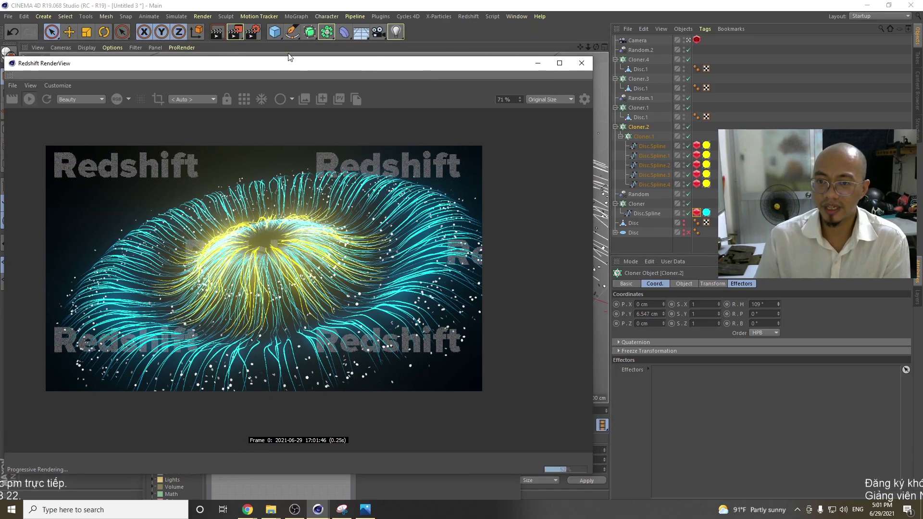
left_click(292, 30)
left_click(397, 61)
left_click_drag(391, 78, 301, 311)
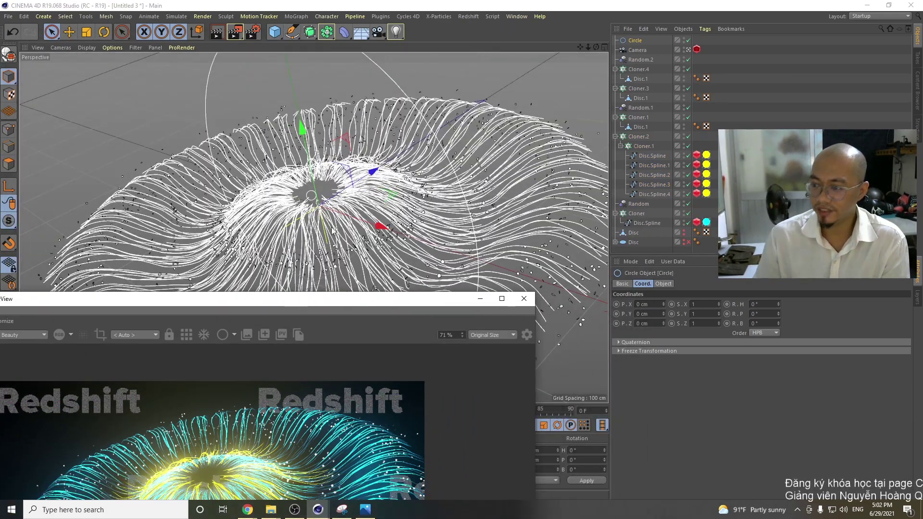
left_click(666, 284)
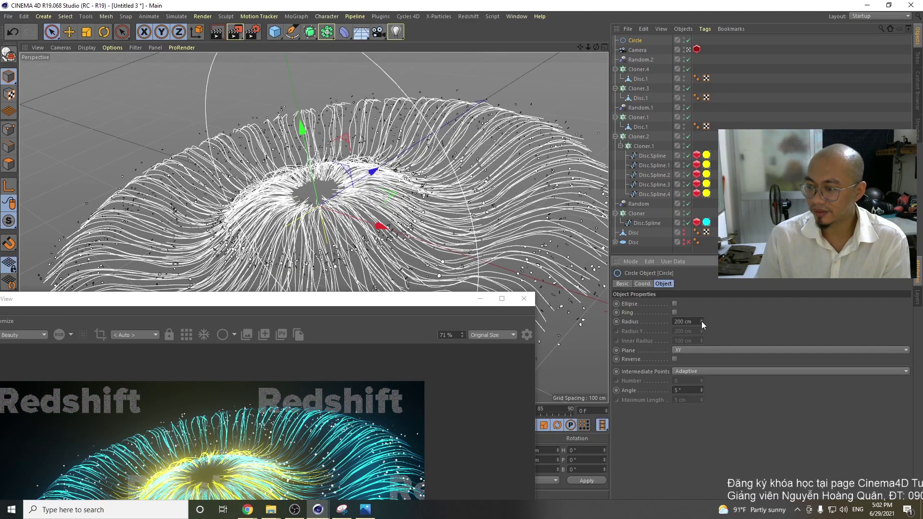
left_click(693, 350)
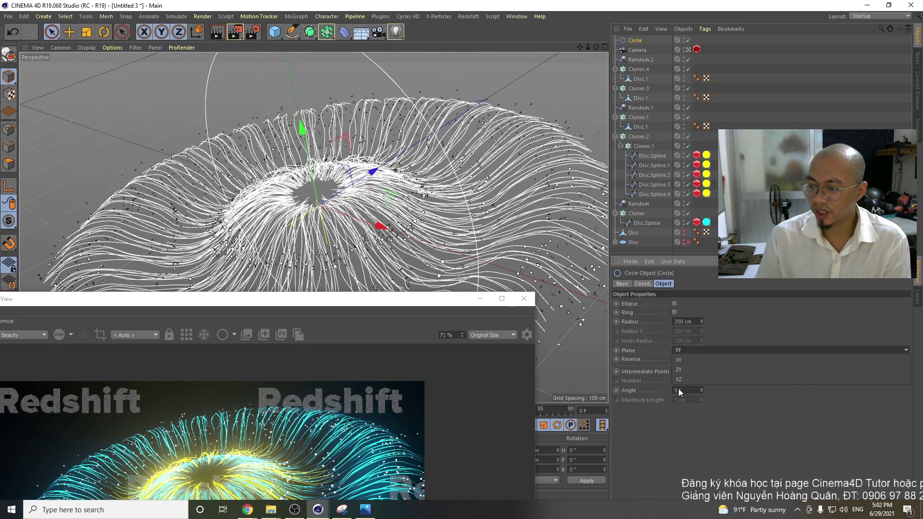
left_click(688, 379)
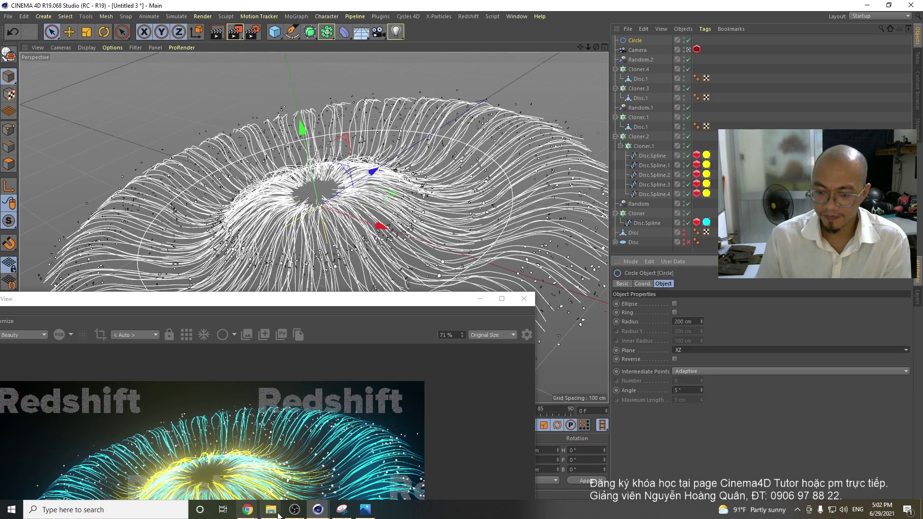
- Switch to Chrome to study the Dope eye reference image on Behance and return to Cinema 4D
mouse_move(247, 510)
left_click(290, 451)
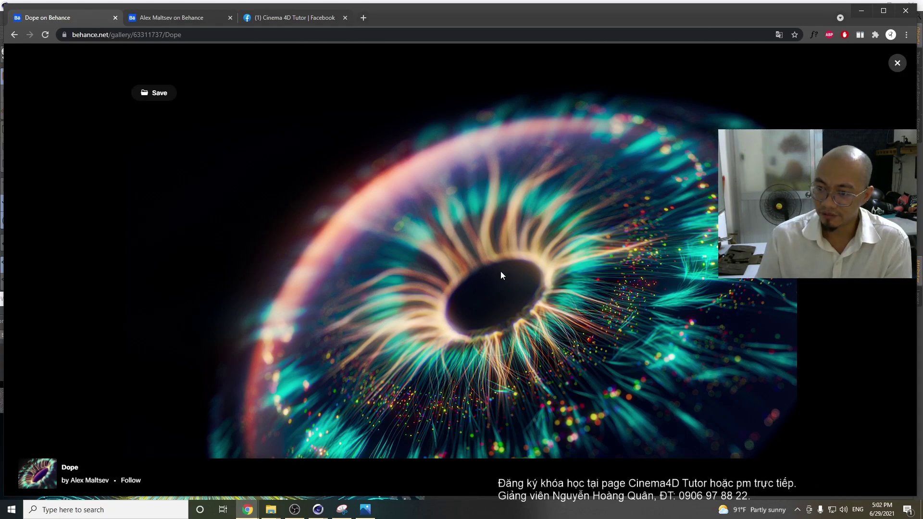
left_click(248, 511)
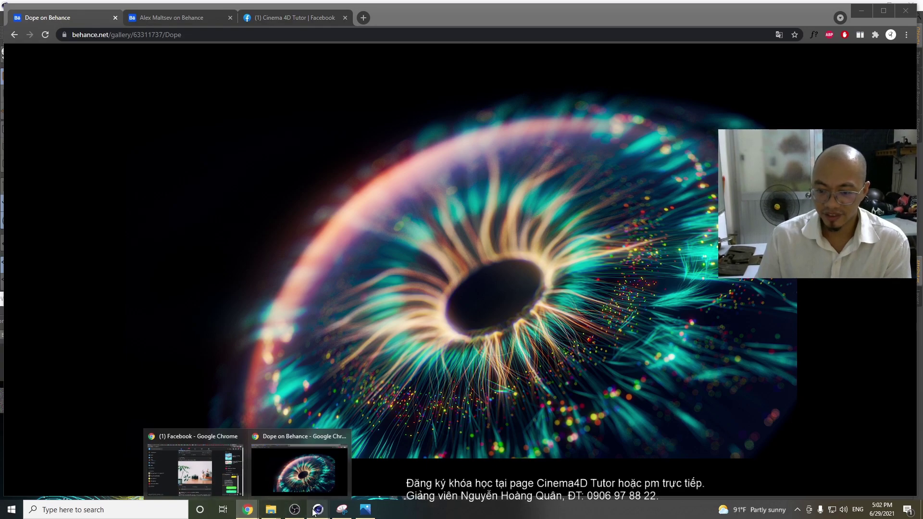
mouse_move(314, 512)
left_click(258, 471)
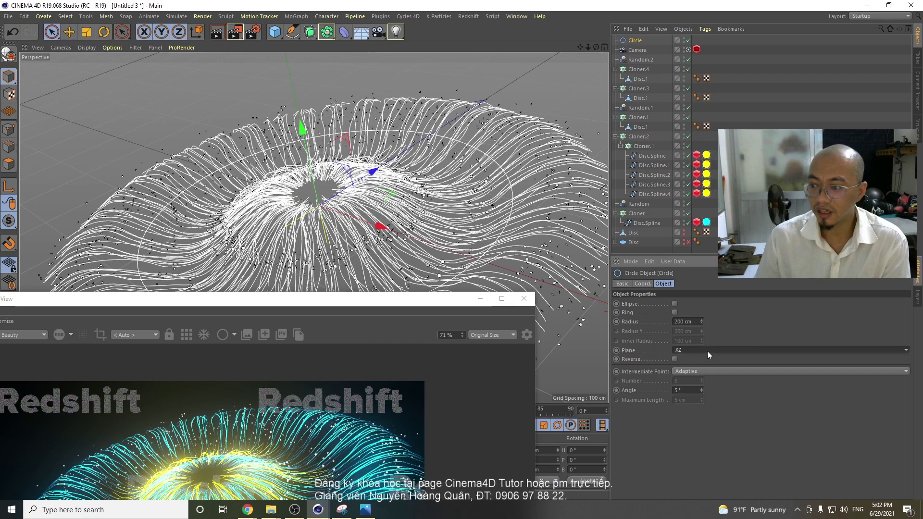
- Set the circle's radius to 25 cm and raise it slightly into the design's central opening
left_click_drag(700, 319, 700, 347)
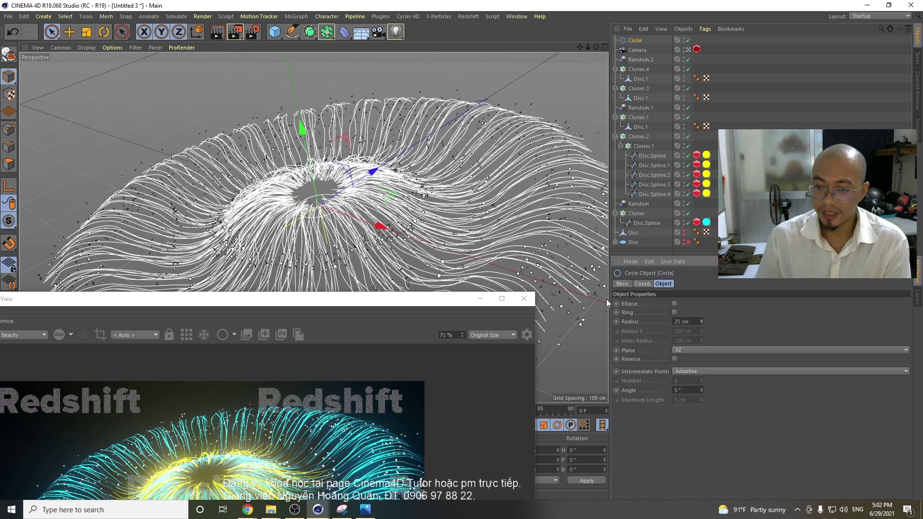
left_click_drag(309, 157, 306, 141)
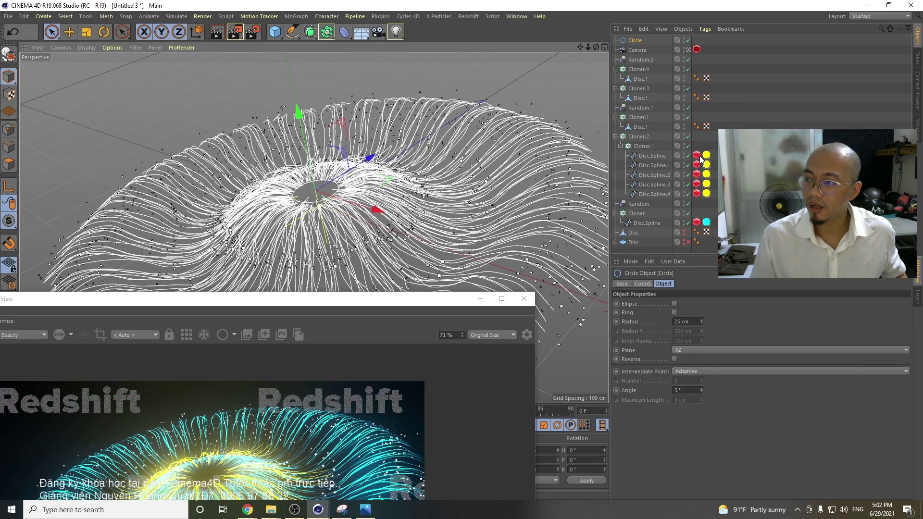
- Copy a yellow Disc.Spline's Redshift Object tag onto the circle and reset its scale curve to default
left_click_drag(637, 42, 640, 40, "ctrl")
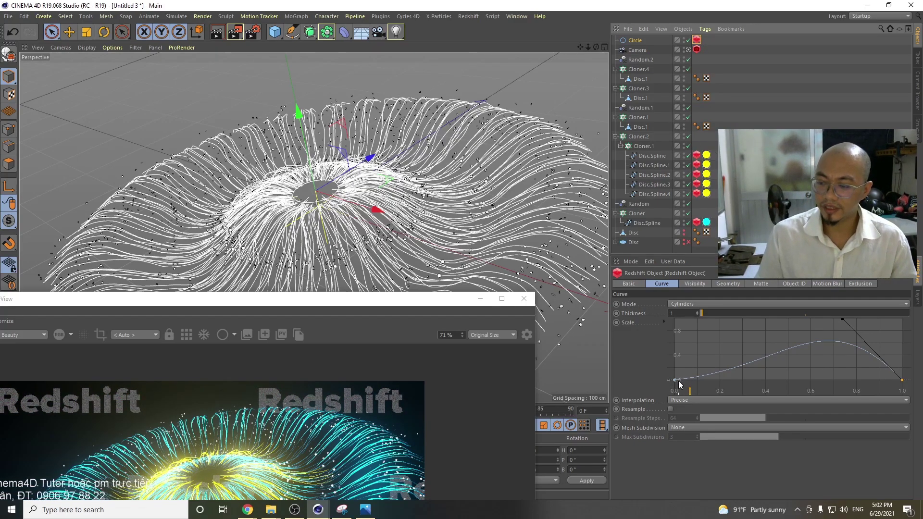
left_click_drag(675, 384, 634, 324)
right_click(634, 324)
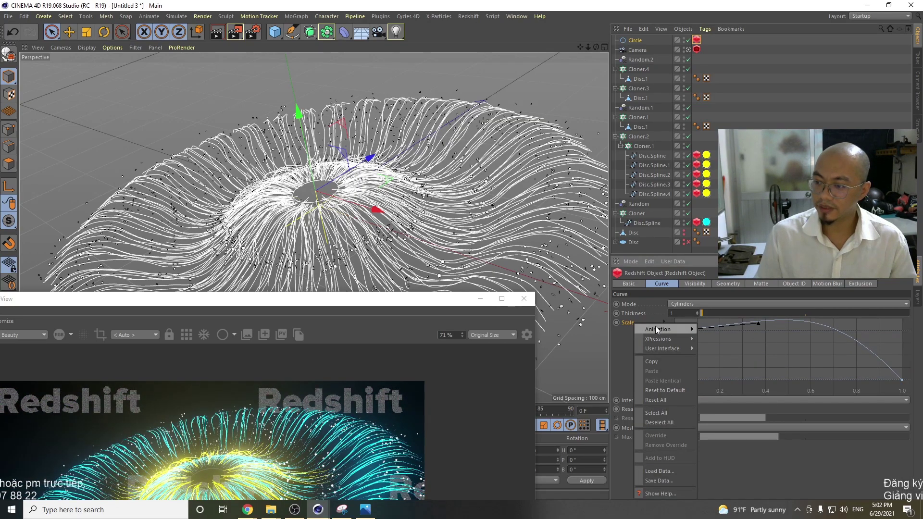
left_click(677, 391)
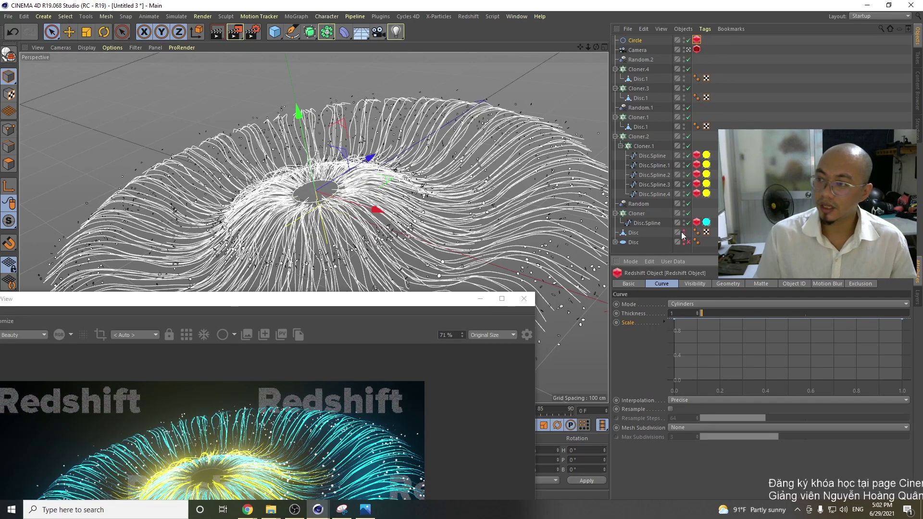
- Copy the yellow incandescent material tag onto the circle and bring the render preview further into view
left_click_drag(707, 155, 704, 91)
left_click_drag(644, 43, 644, 43)
left_click_drag(244, 299, 264, 222)
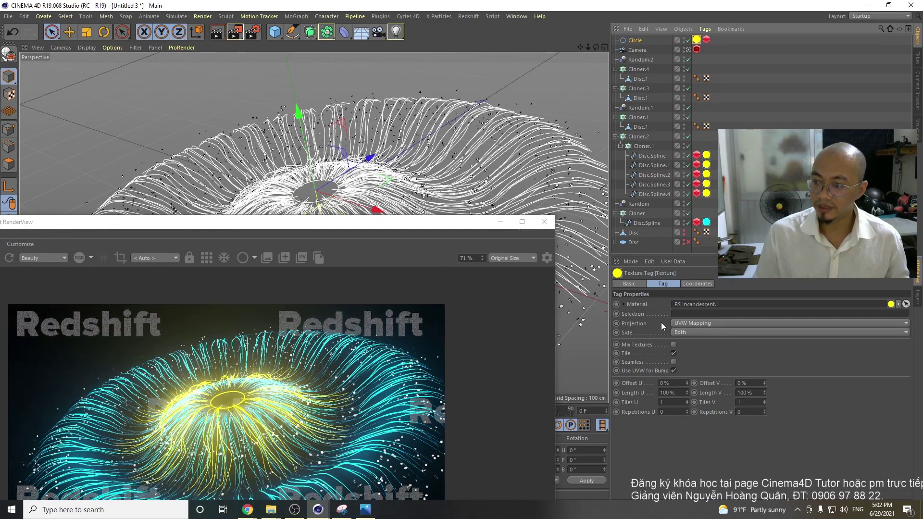
- Set the curve thickness on the circle's Redshift Object tag to 2
left_click(707, 40)
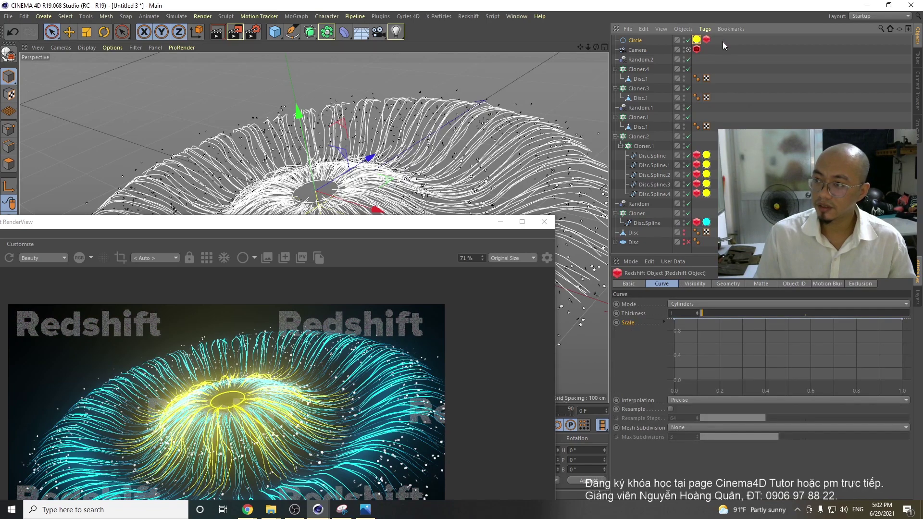
double_click(673, 313)
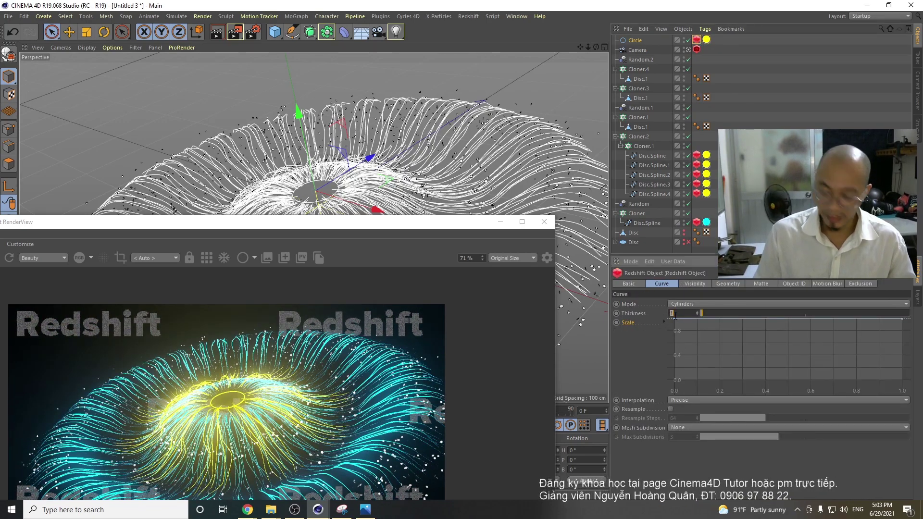
type("0.59")
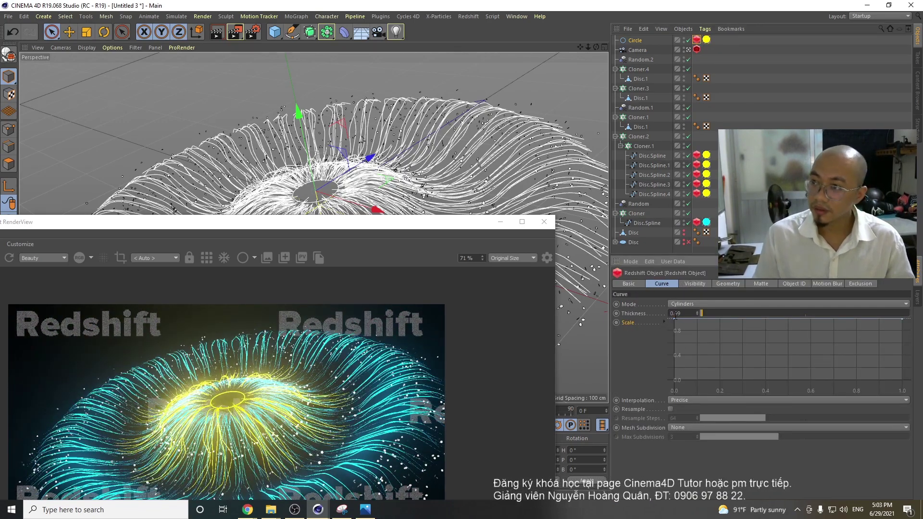
double_click(679, 313)
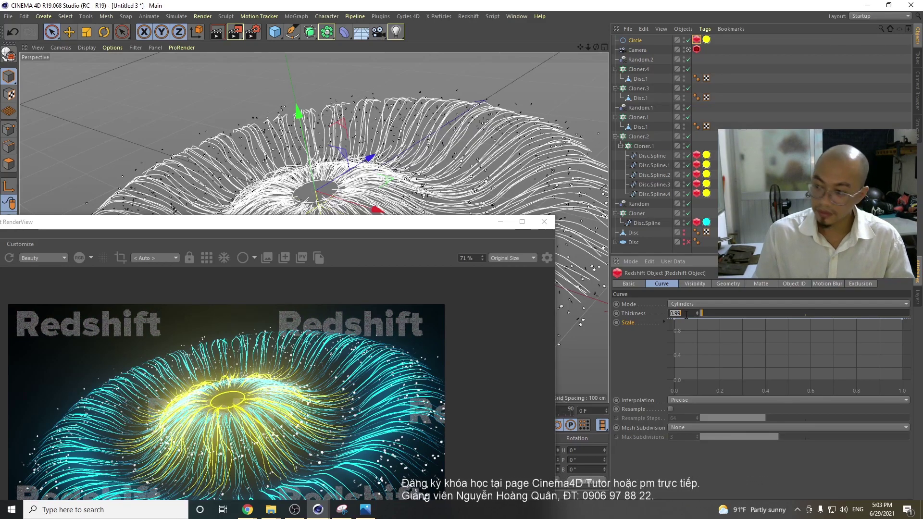
type("2")
key("Return")
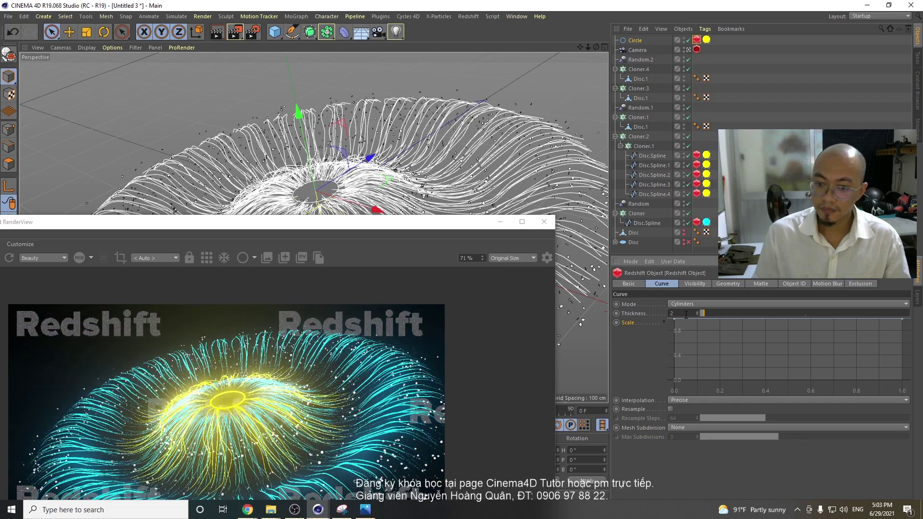
left_click(637, 41)
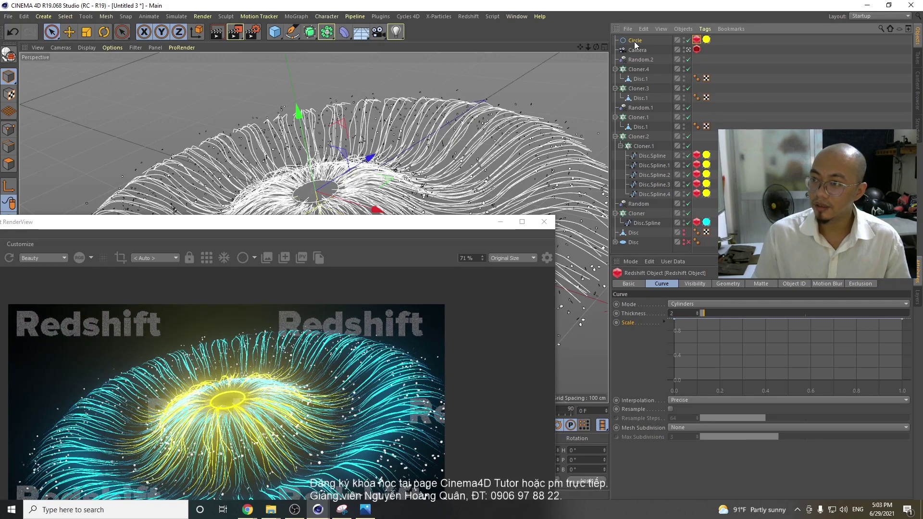
- Reduce the central circle's radius to 15 cm
left_click(701, 324)
left_click(702, 323)
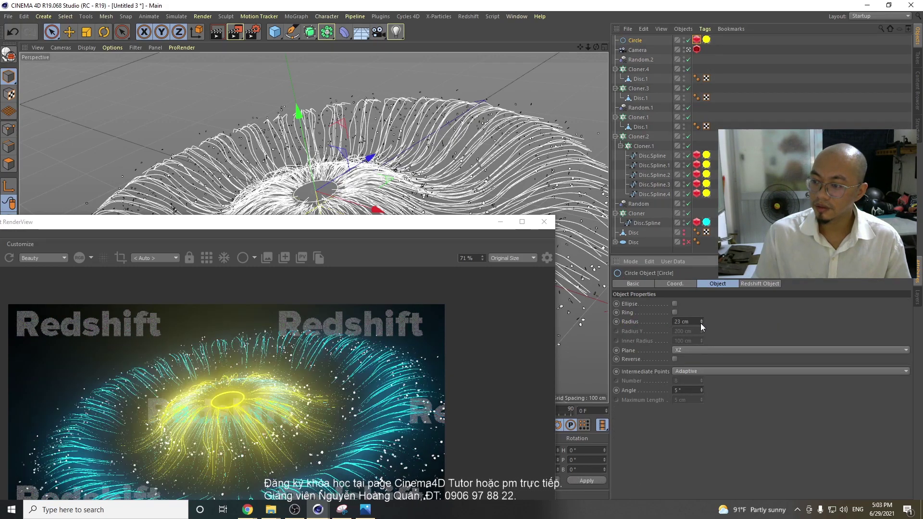
left_click(701, 324)
left_click(702, 324)
left_click(701, 324)
left_click(701, 324)
left_click(702, 324)
left_click(701, 323)
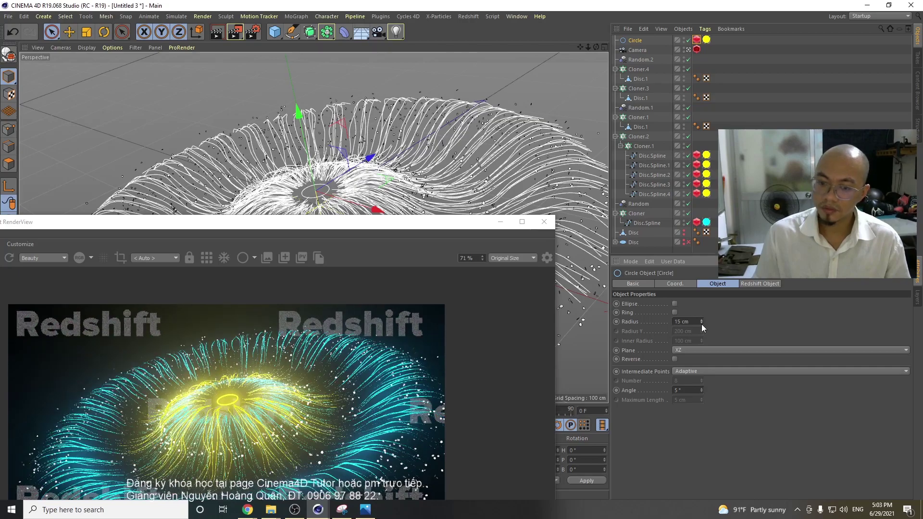
left_click(702, 323)
left_click(702, 320)
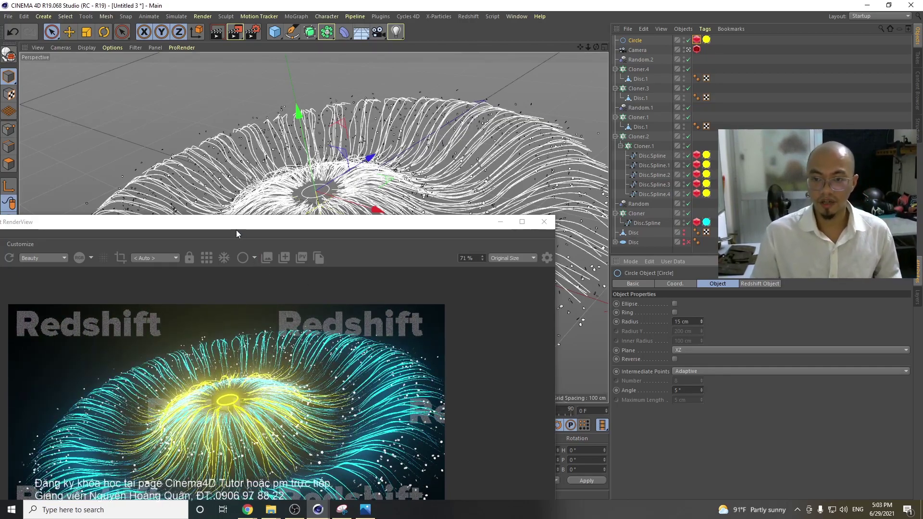
- Compare the render preview with the eye reference image on Behance in Chrome, and return to Cinema 4D
left_click_drag(232, 223, 391, 96)
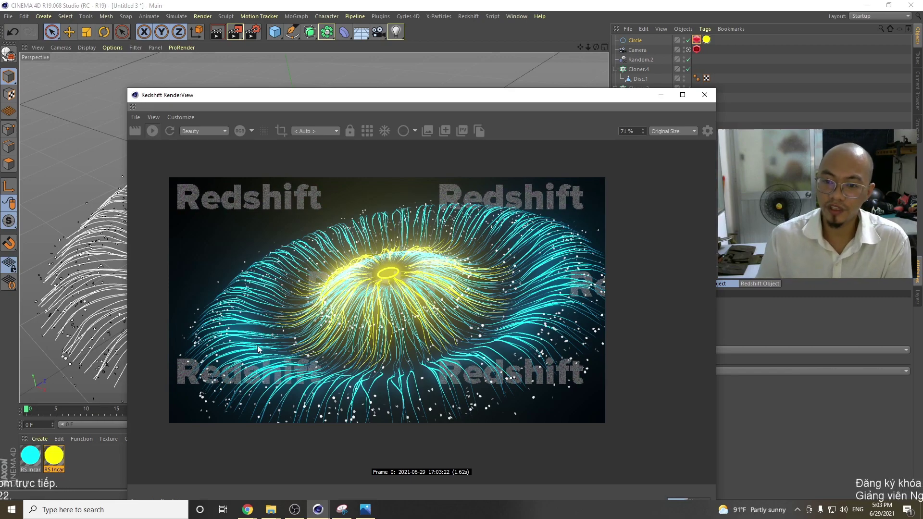
left_click_drag(310, 103, 306, 64)
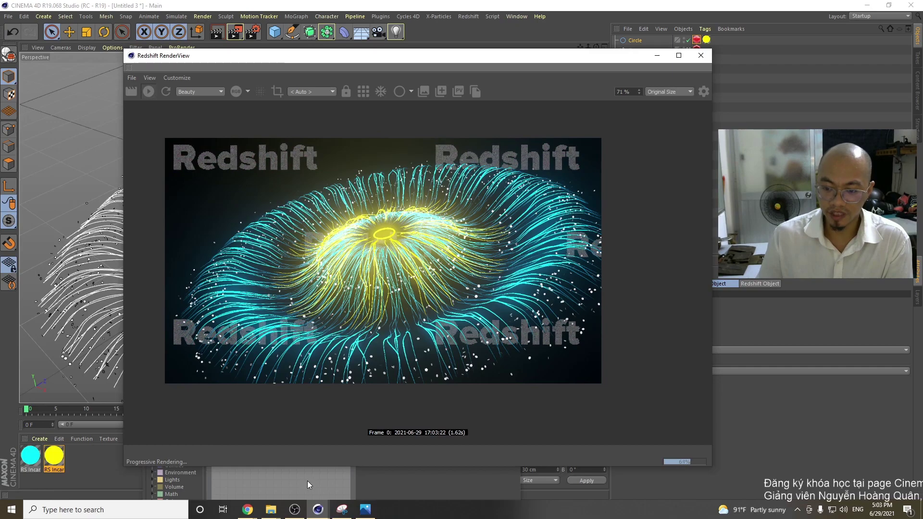
mouse_move(247, 510)
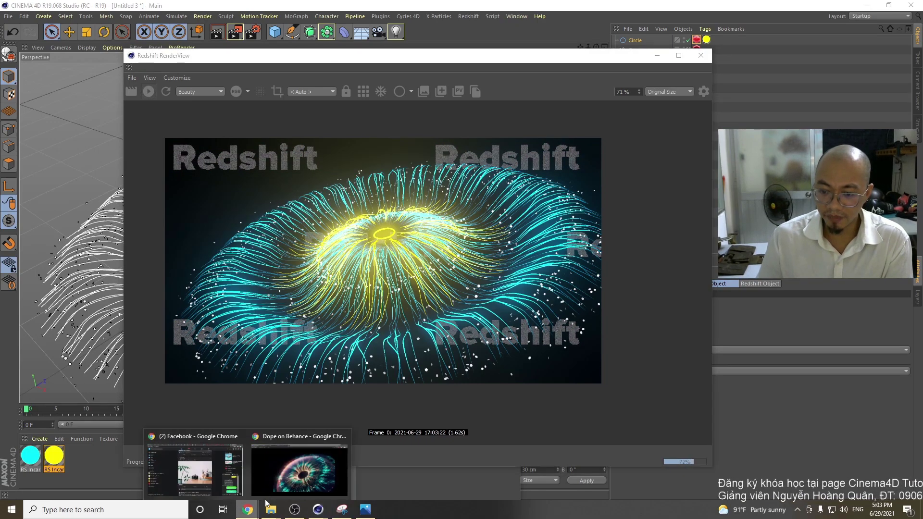
left_click(301, 462)
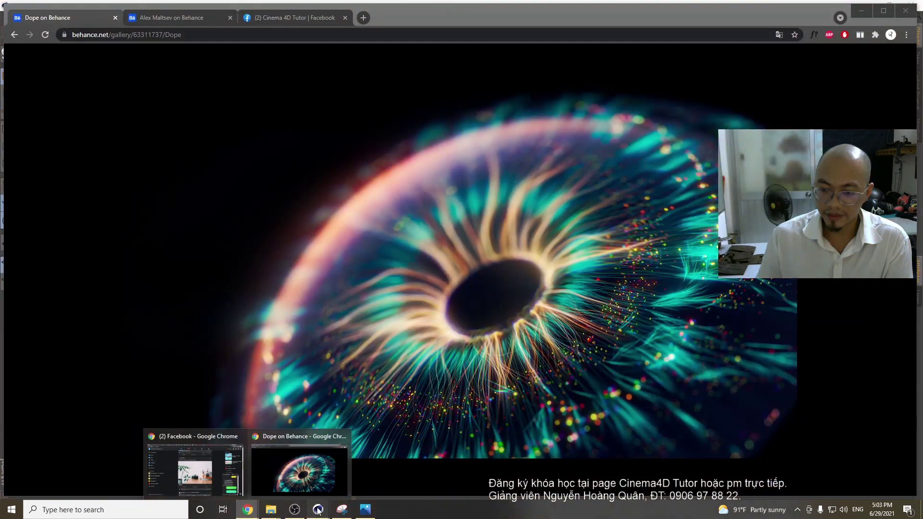
mouse_move(318, 510)
left_click(238, 463)
- Uncover the viewport from the render preview, add a sphere at the design's centre and set its type to Hemisphere
left_click_drag(428, 60, 392, 152)
left_click_drag(259, 152, 202, 368)
left_click(274, 32)
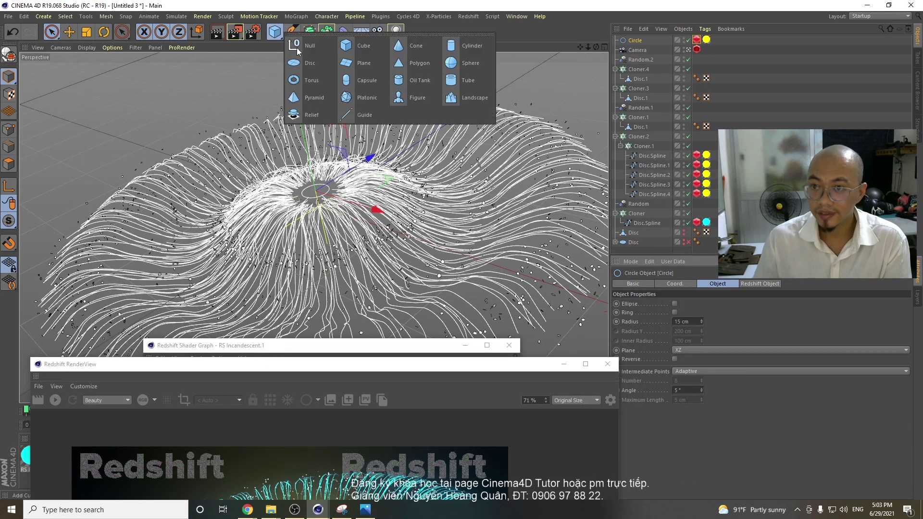
left_click(464, 70)
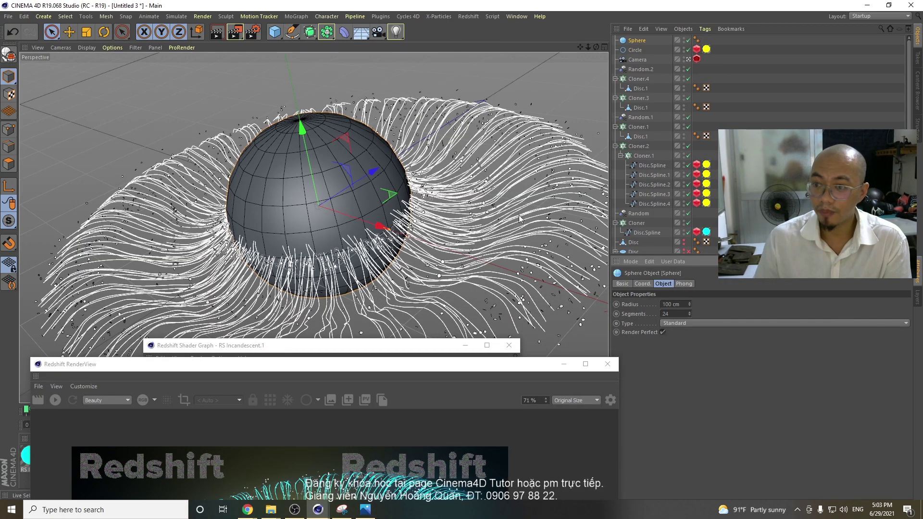
left_click(691, 322)
left_click(696, 381)
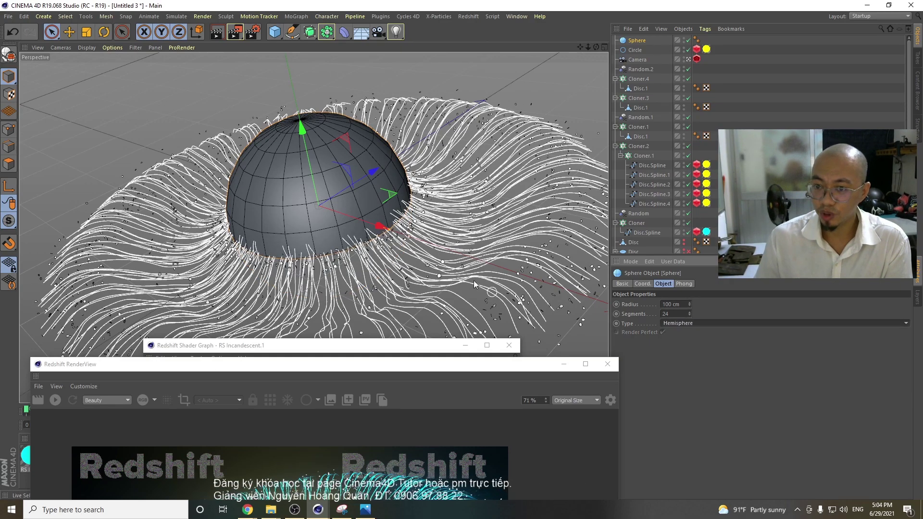
- Enlarge the hemisphere's radius to 261 cm and flatten it with a Y scale of 0.37
left_click_drag(691, 302, 718, 294)
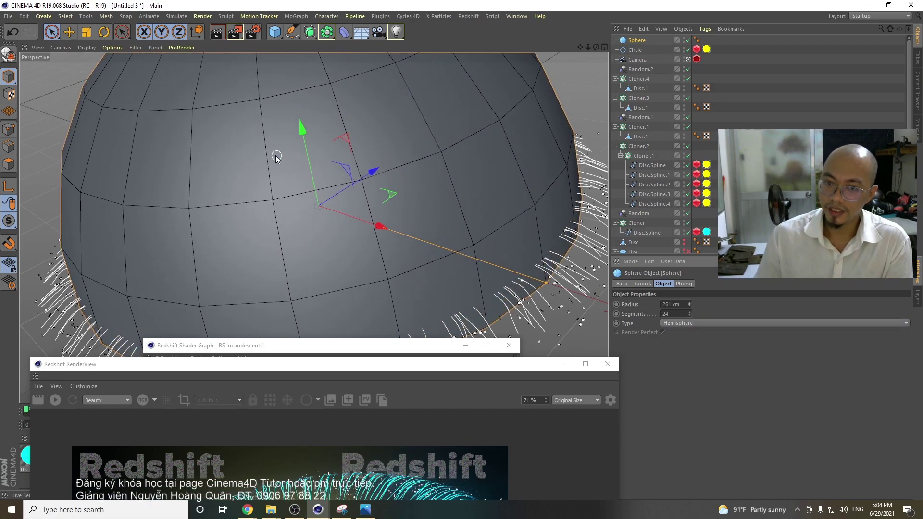
left_click(643, 285)
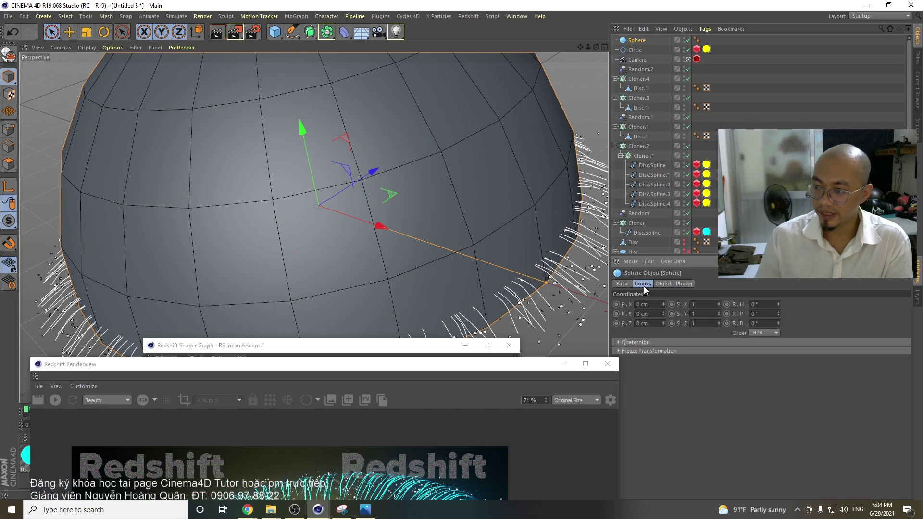
left_click_drag(719, 313, 719, 347)
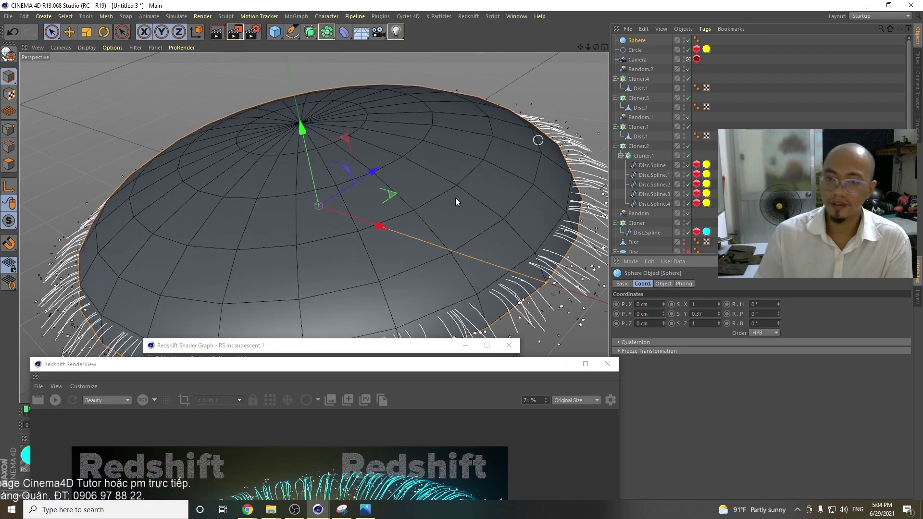
- Assign a new Redshift Material to the flattened hemisphere and start the live render preview
left_click_drag(161, 367, 362, 277)
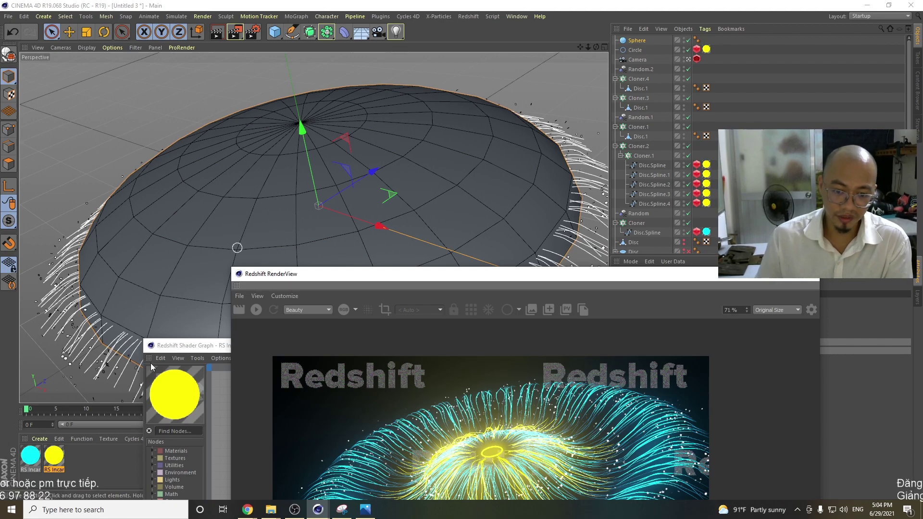
left_click(46, 440)
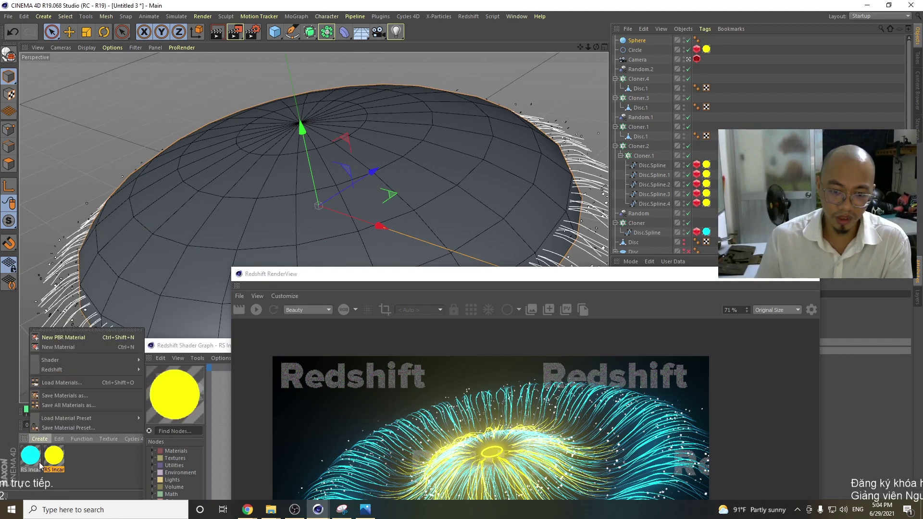
mouse_move(76, 371)
mouse_move(159, 376)
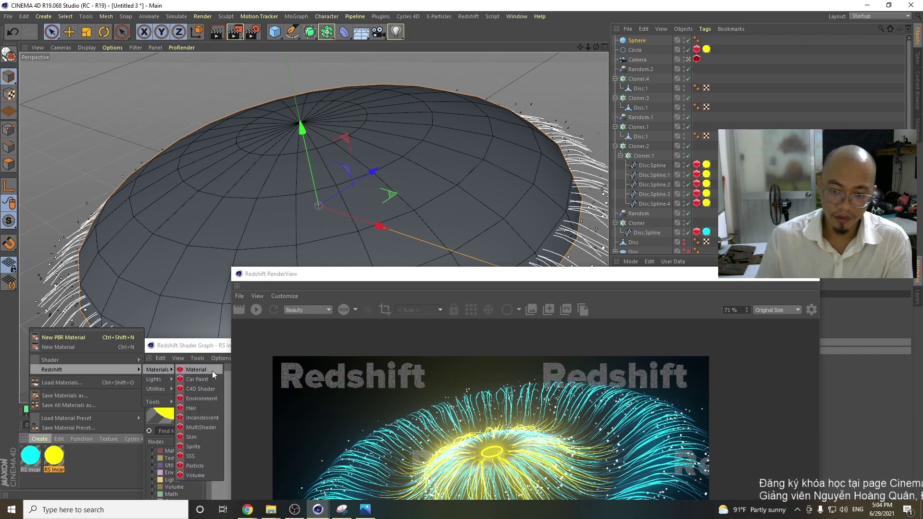
left_click(212, 370)
left_click_drag(444, 279, 337, 312)
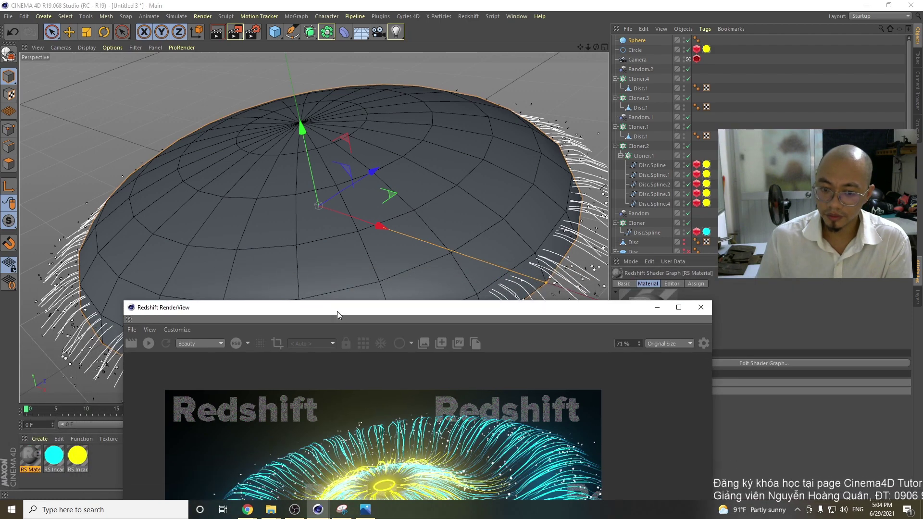
left_click_drag(33, 451, 252, 227)
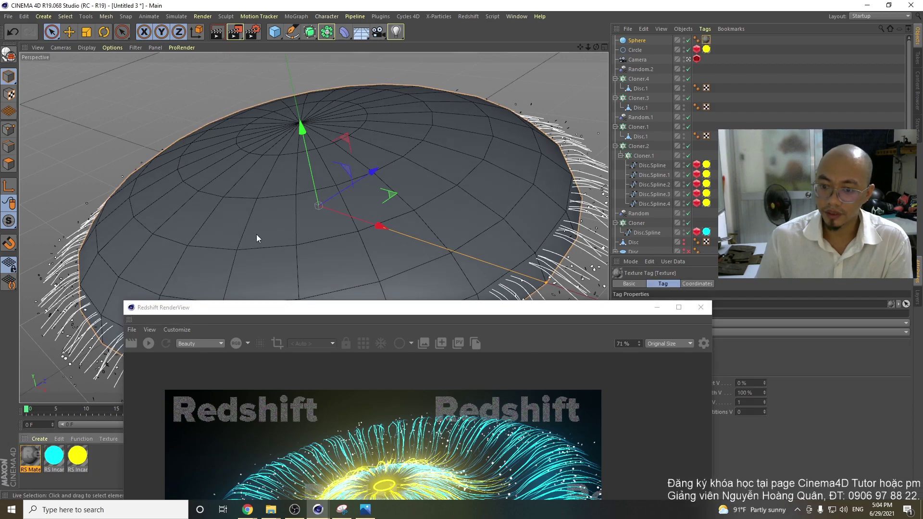
left_click_drag(283, 313, 203, 50)
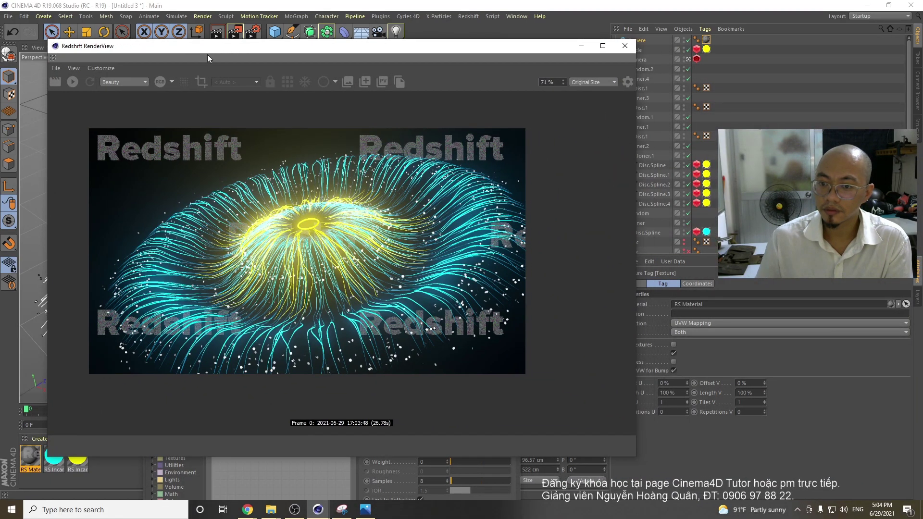
left_click(76, 80)
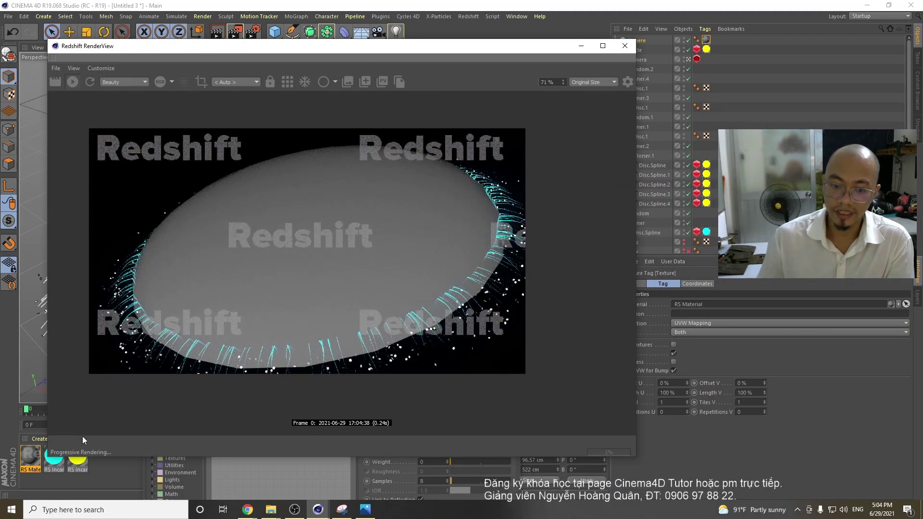
- Open the RS Material's shader graph and set its Refraction/Transmission weight to 0.91
left_click(31, 464)
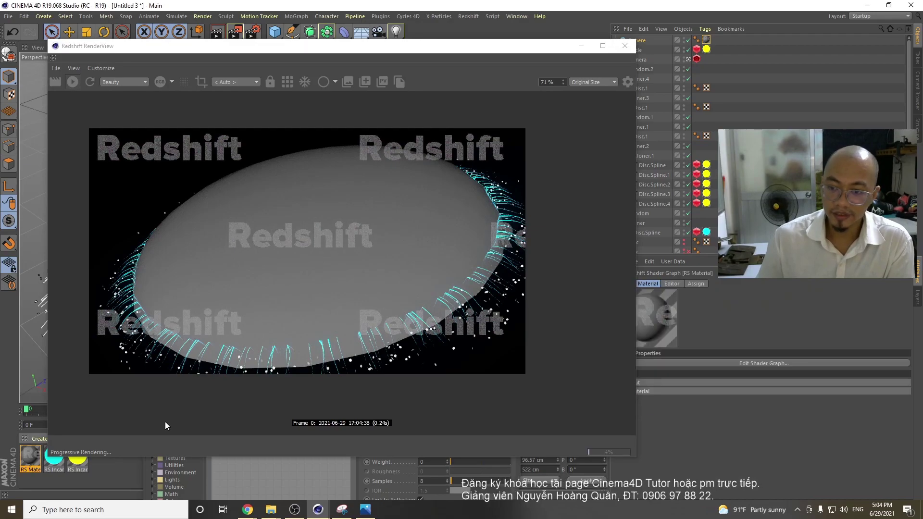
double_click(27, 461)
left_click_drag(276, 345, 472, 228)
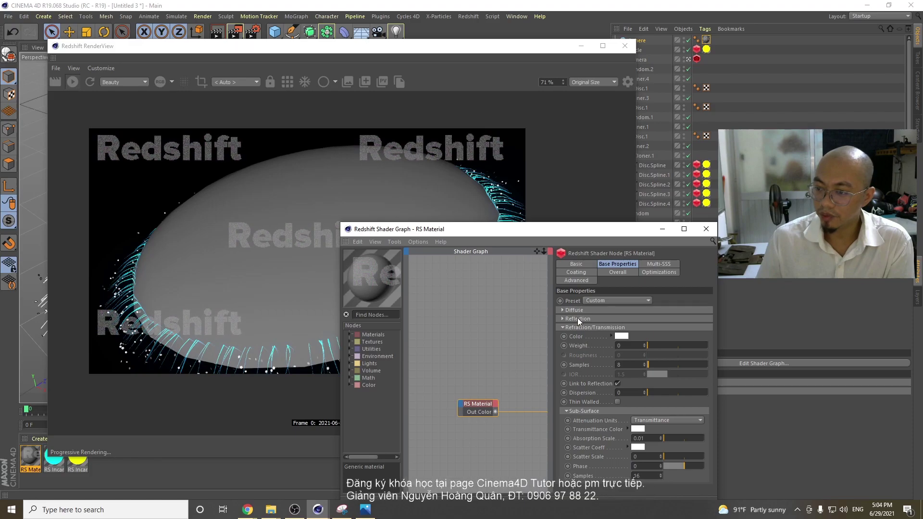
left_click_drag(654, 345, 752, 348)
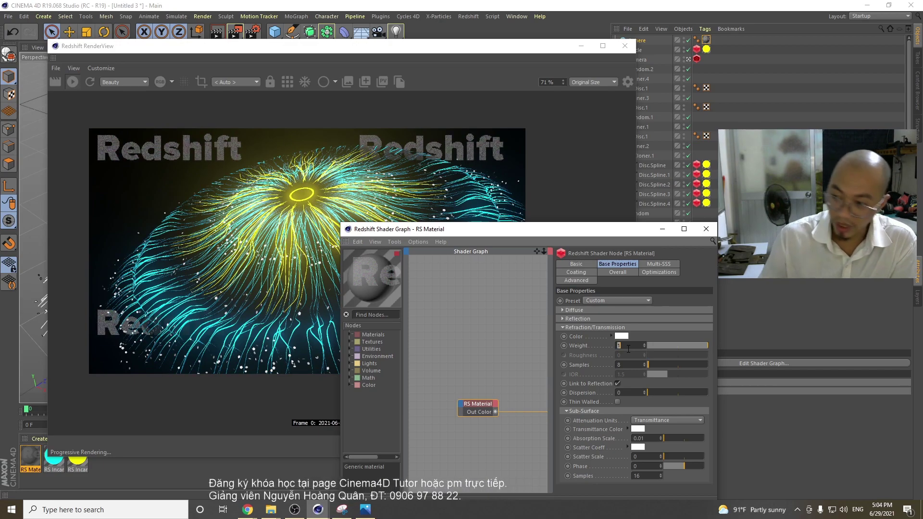
left_click(703, 345)
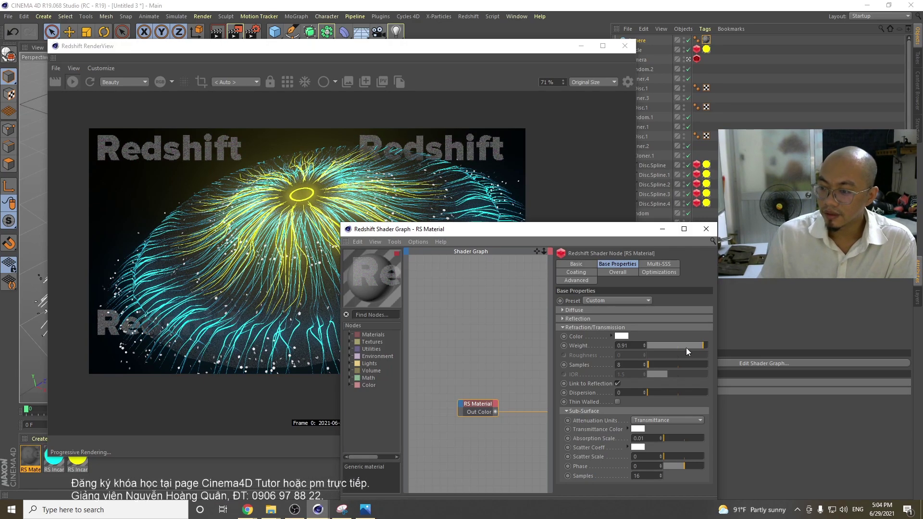
- Add a Cloth Surface object and make the sphere its child
left_click_drag(460, 232, 346, 292)
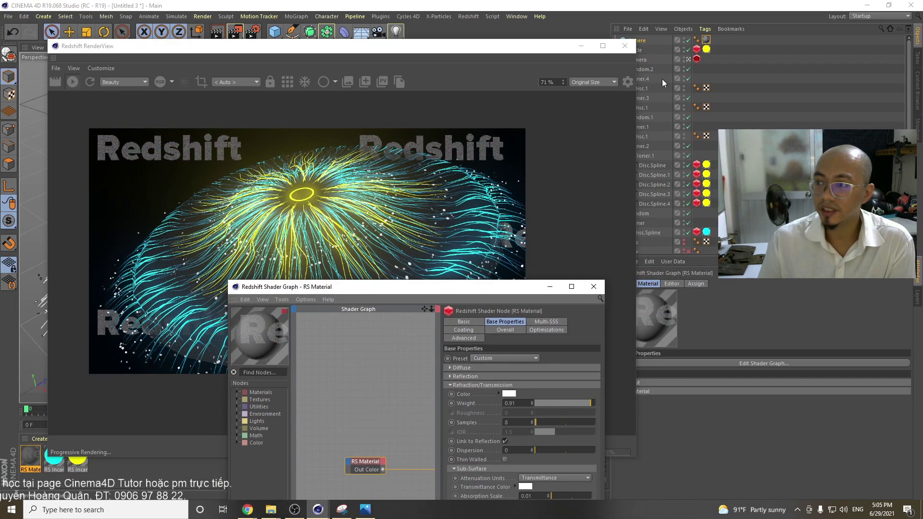
left_click_drag(529, 48, 526, 62)
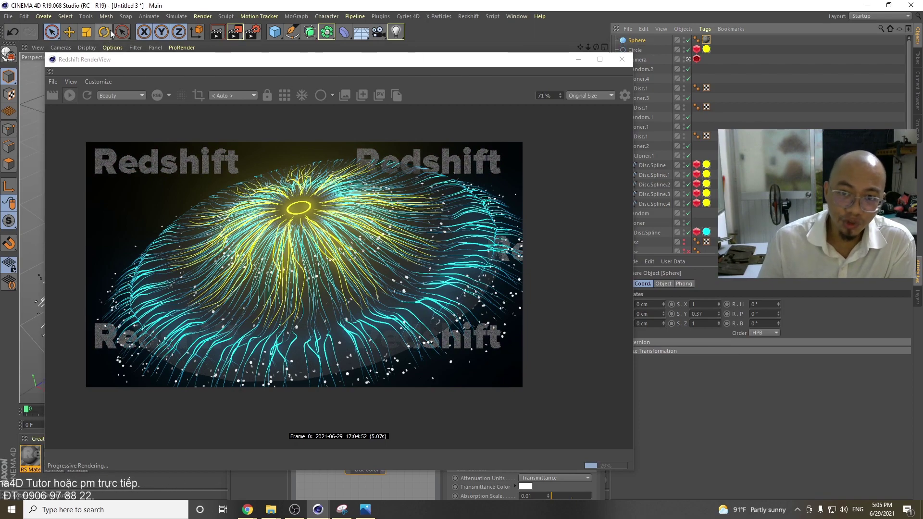
left_click(176, 16)
mouse_move(190, 25)
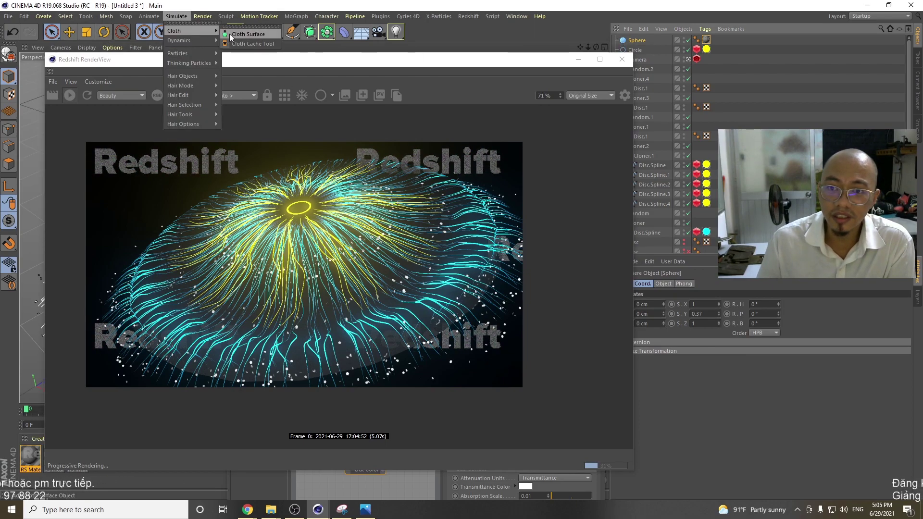
left_click(245, 25)
left_click_drag(646, 52, 647, 42)
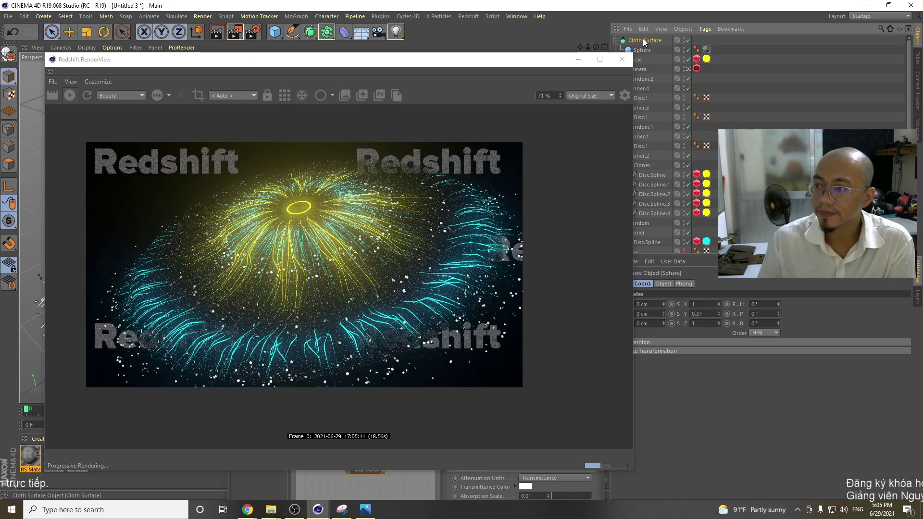
- Set the Cloth Surface's thickness to 5 cm and reposition the render preview to expose the dome in the viewport
left_click(420, 68)
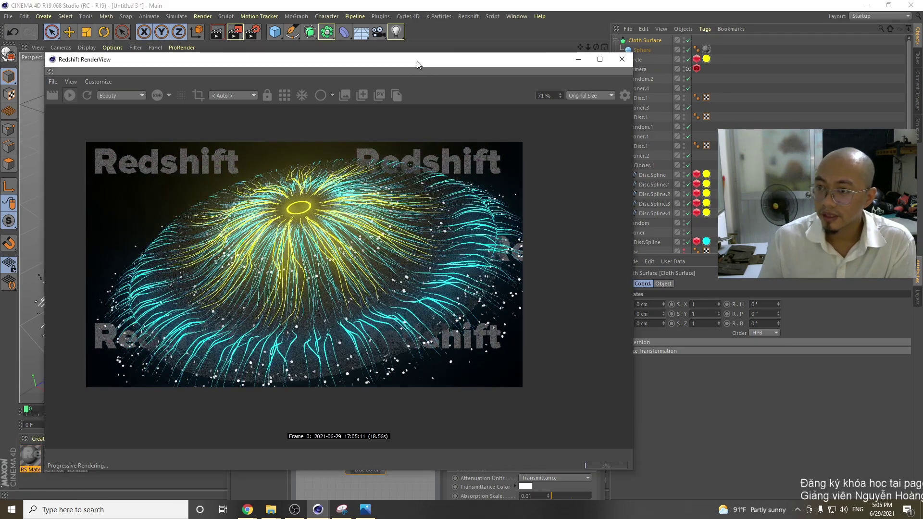
left_click_drag(422, 62, 365, 55)
left_click(669, 283)
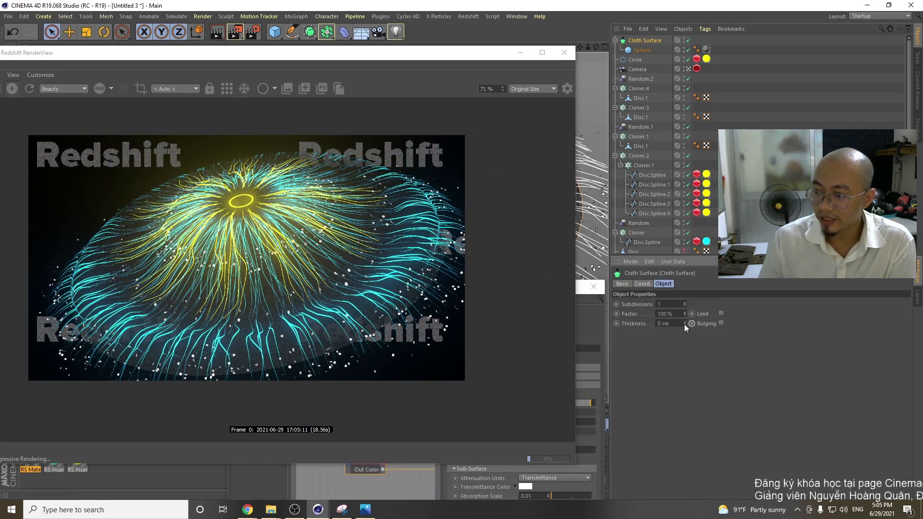
left_click(684, 322)
left_click(683, 323)
left_click(684, 323)
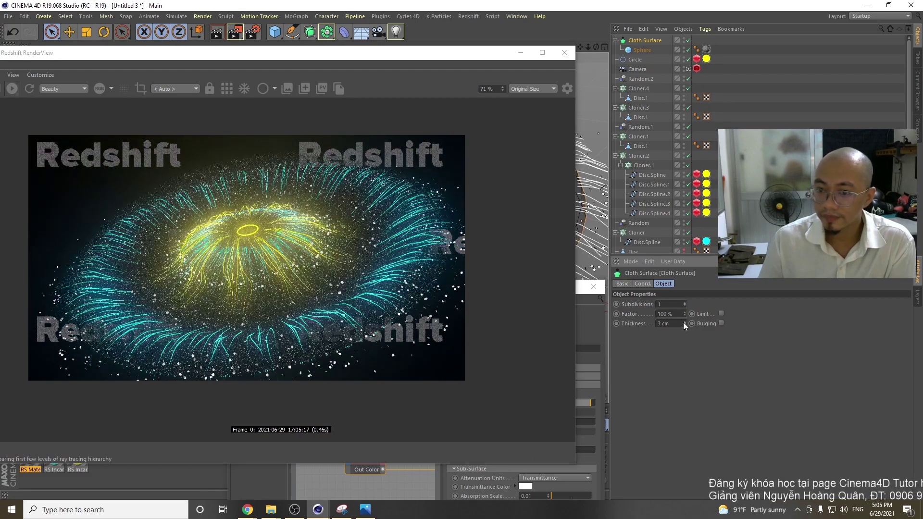
left_click(683, 322)
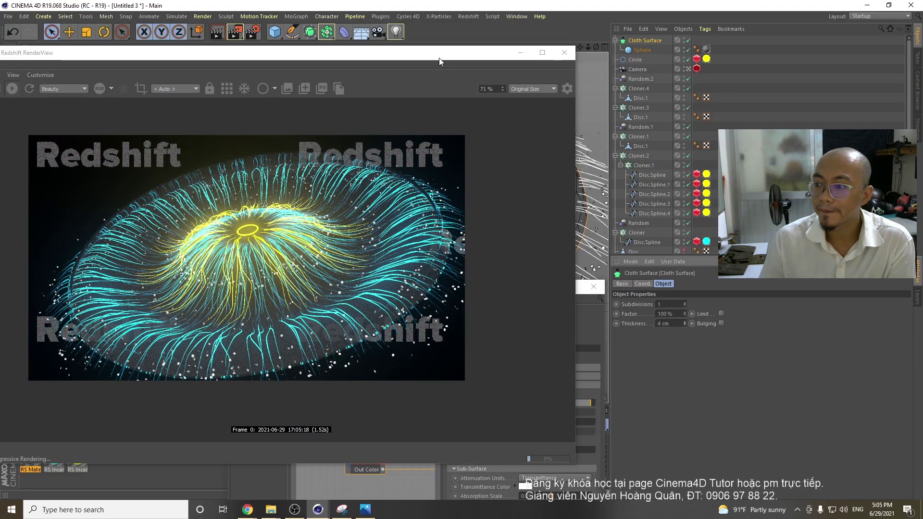
left_click(685, 322)
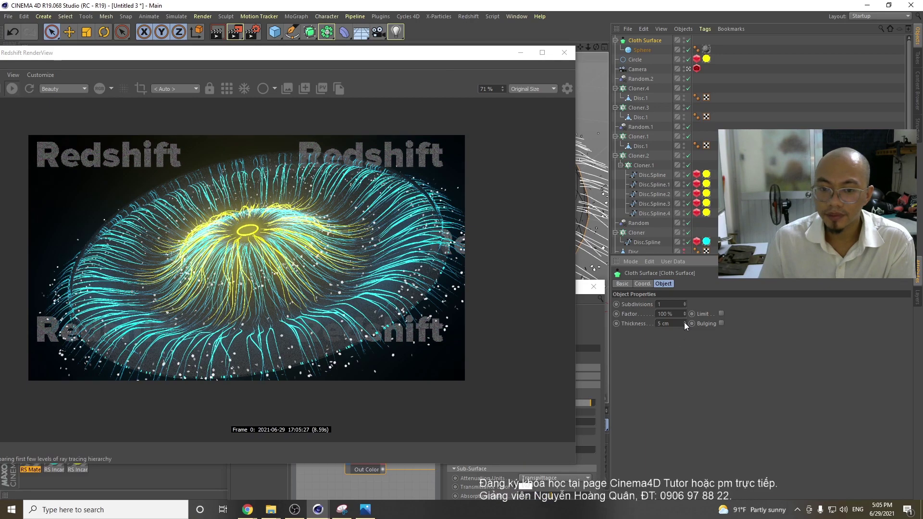
left_click_drag(373, 52, 428, 238)
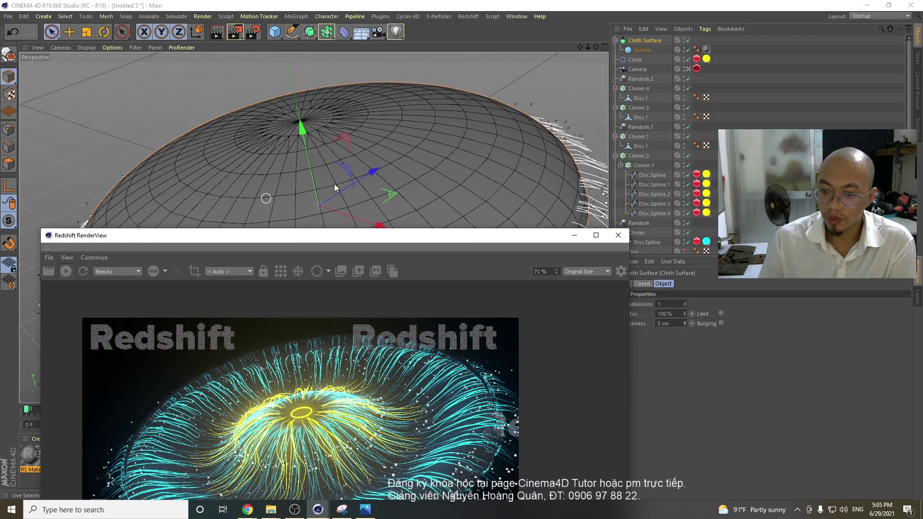
left_click_drag(313, 236, 236, 195)
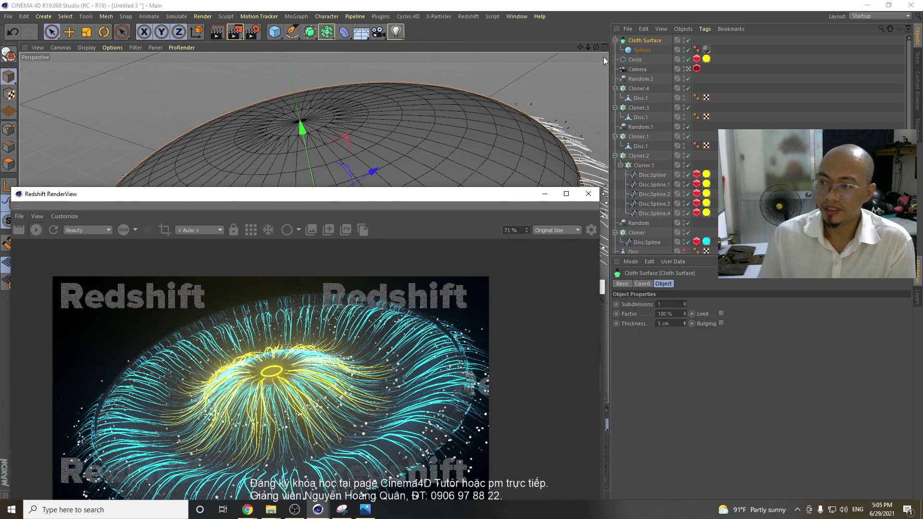
- Add a Redshift Dome Light to the scene
left_click(536, 65)
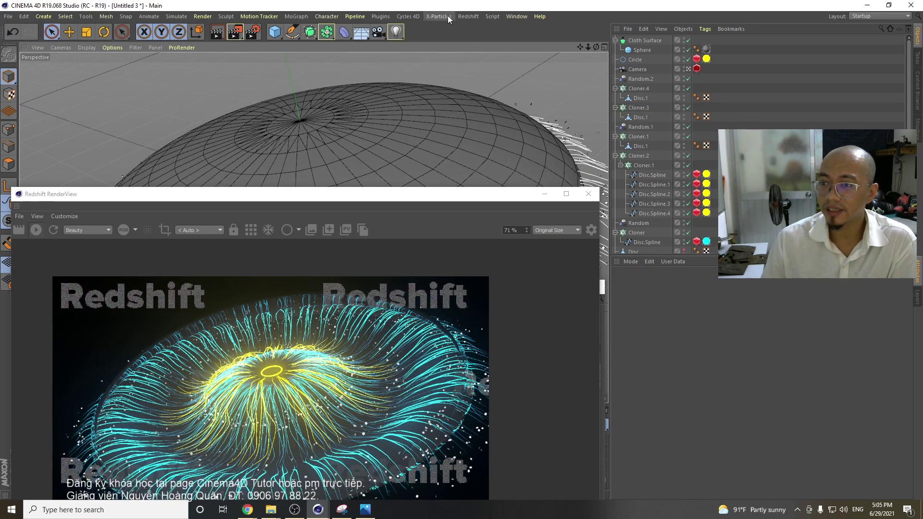
left_click(469, 16)
mouse_move(486, 74)
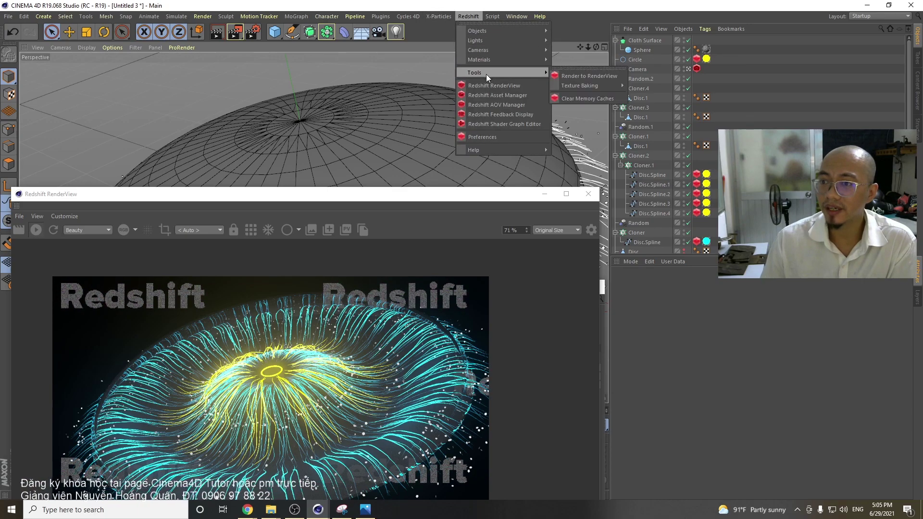
mouse_move(486, 41)
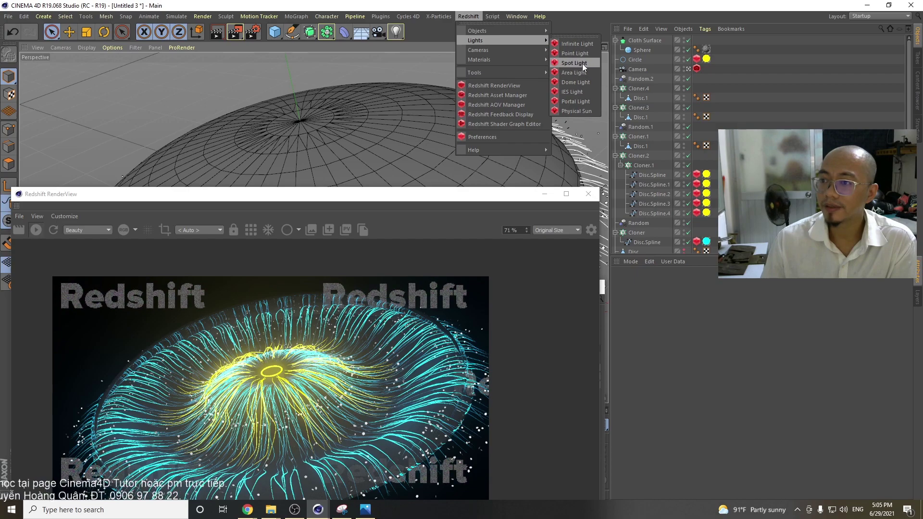
left_click(578, 82)
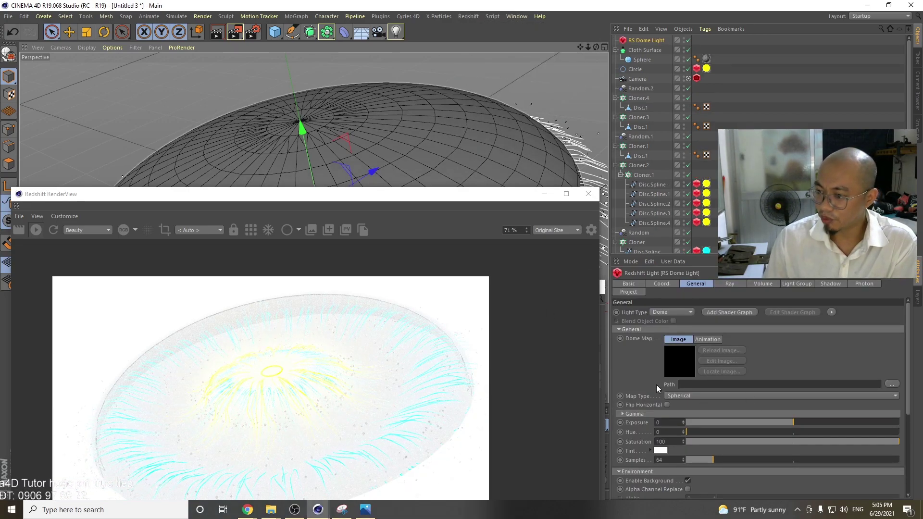
- Load the Pink Sky image as the dome light's map and move the render preview so the whole image shows
left_click(891, 385)
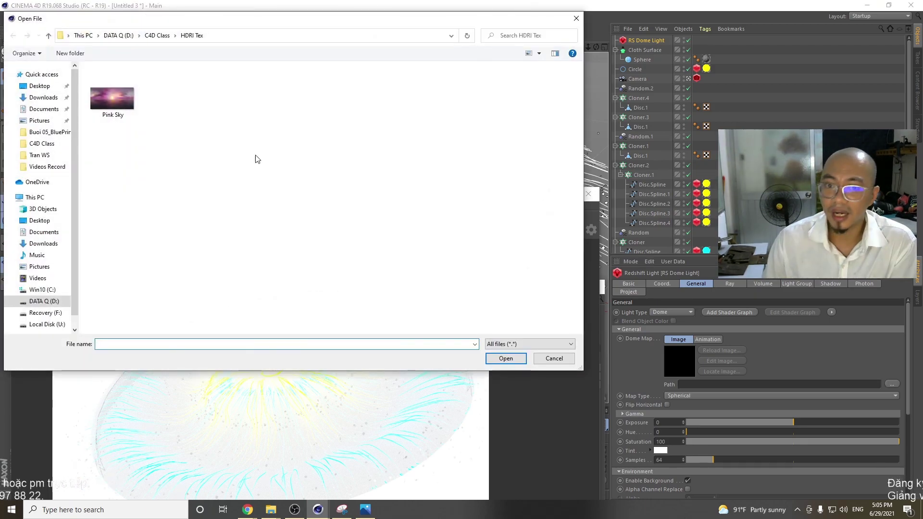
left_click(98, 95)
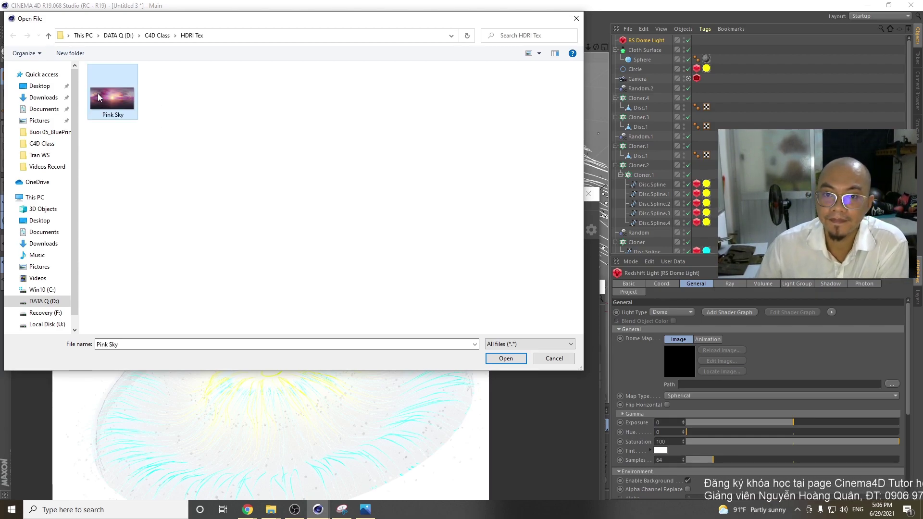
left_click(511, 358)
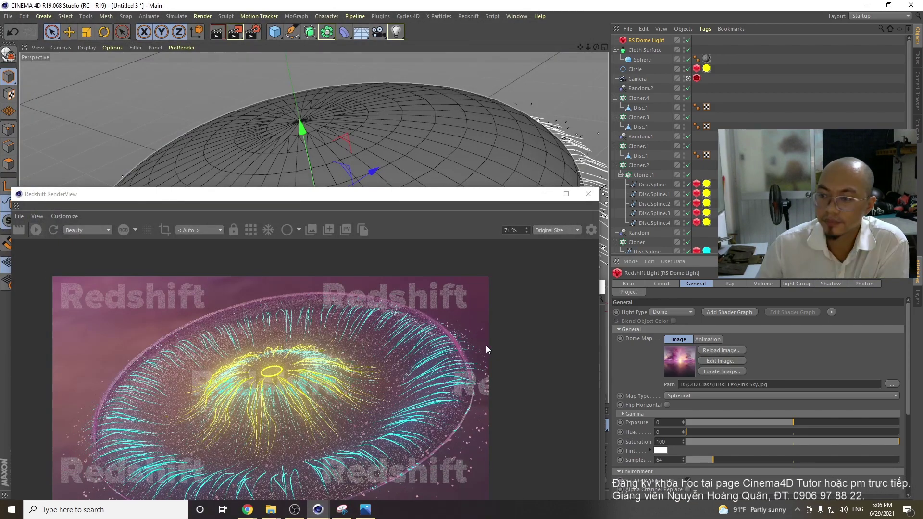
left_click_drag(252, 194, 244, 111)
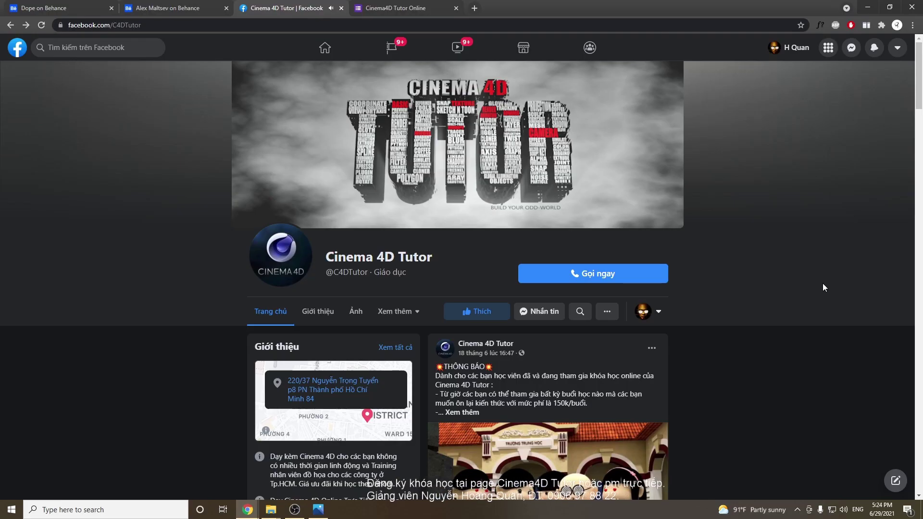
- Look through the posts on the Cinema 4D Tutor Facebook page in the browser
scroll(717, 241, "down", 3)
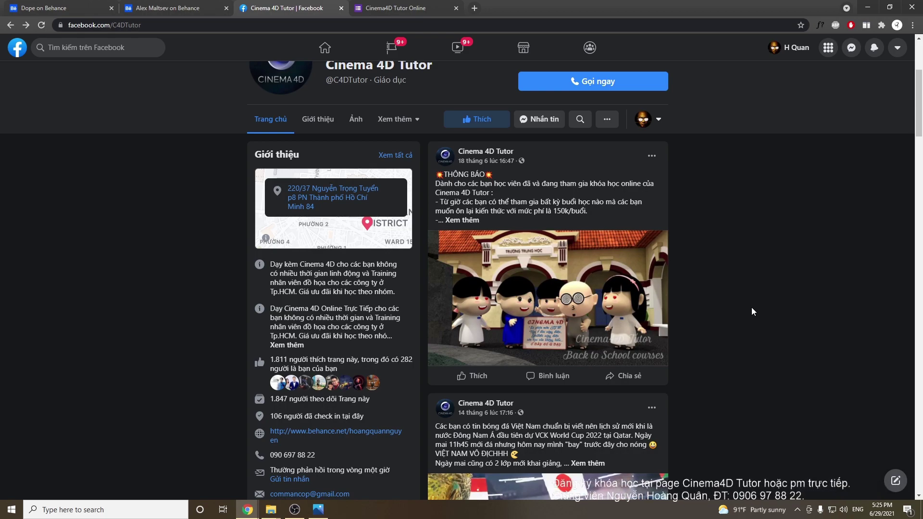
scroll(752, 308, "down", 5)
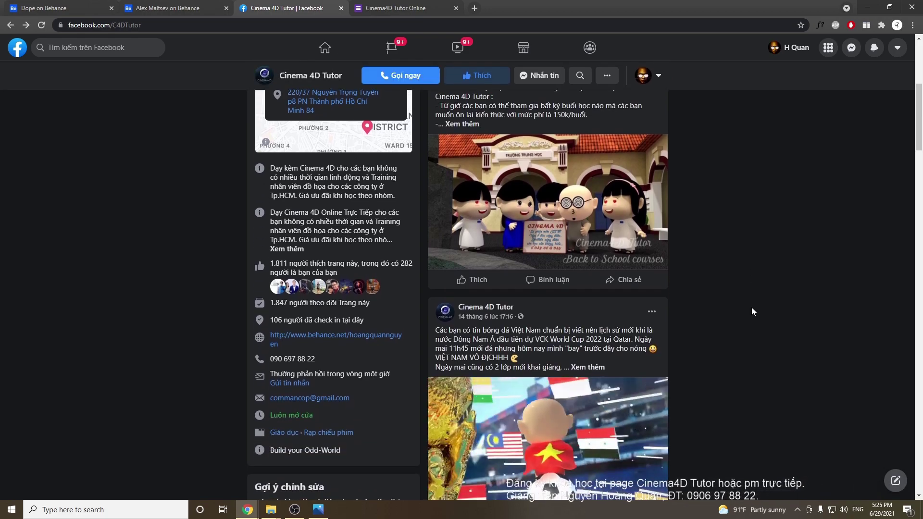
scroll(752, 312, "down", 4)
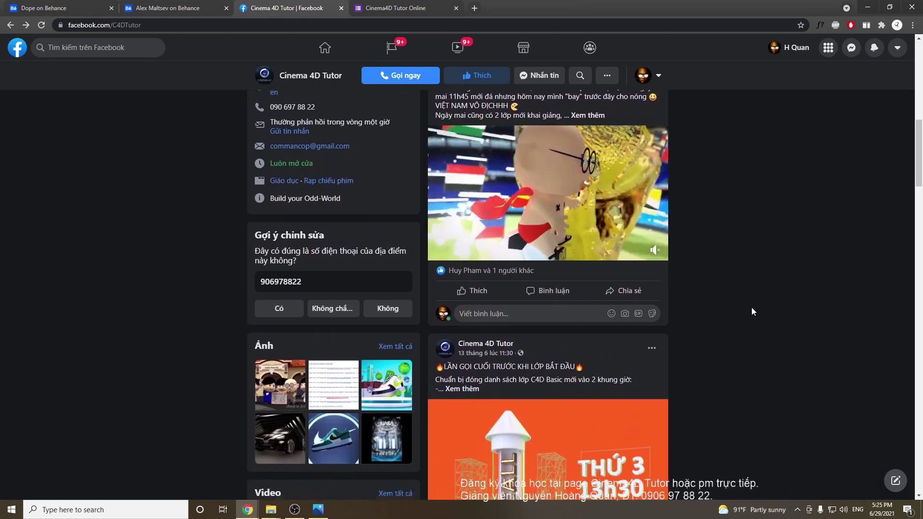
scroll(753, 311, "down", 5)
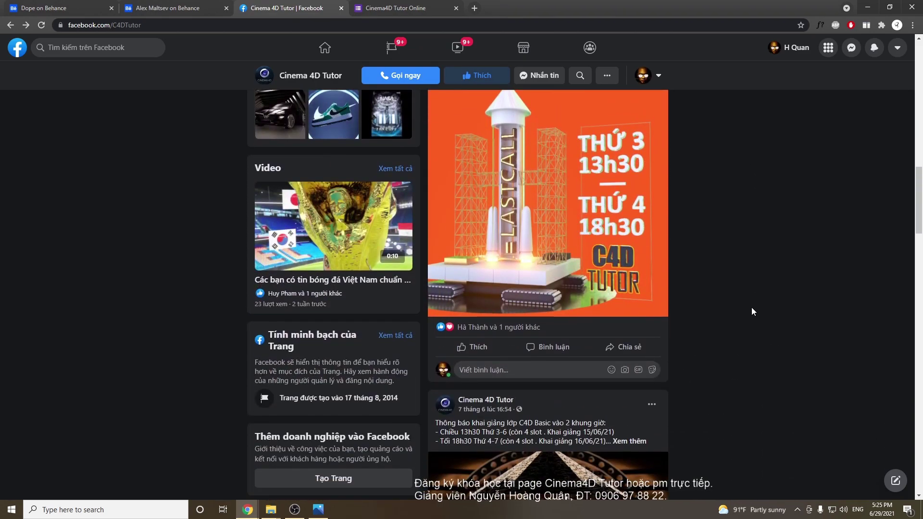
scroll(753, 312, "down", 3)
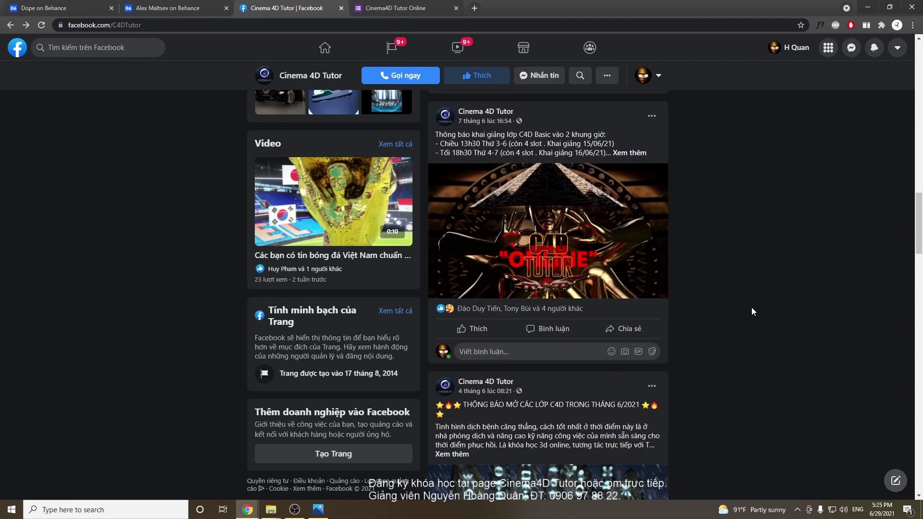
scroll(752, 308, "down", 10)
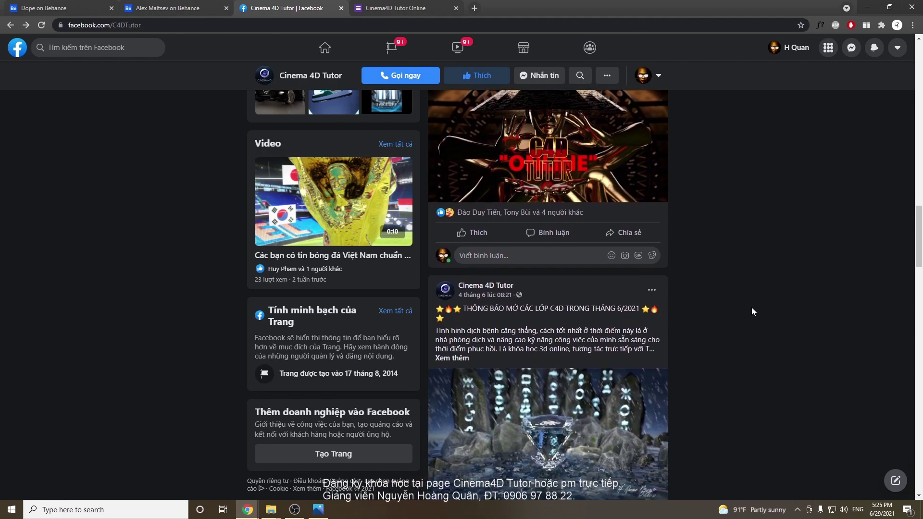
scroll(752, 307, "down", 3)
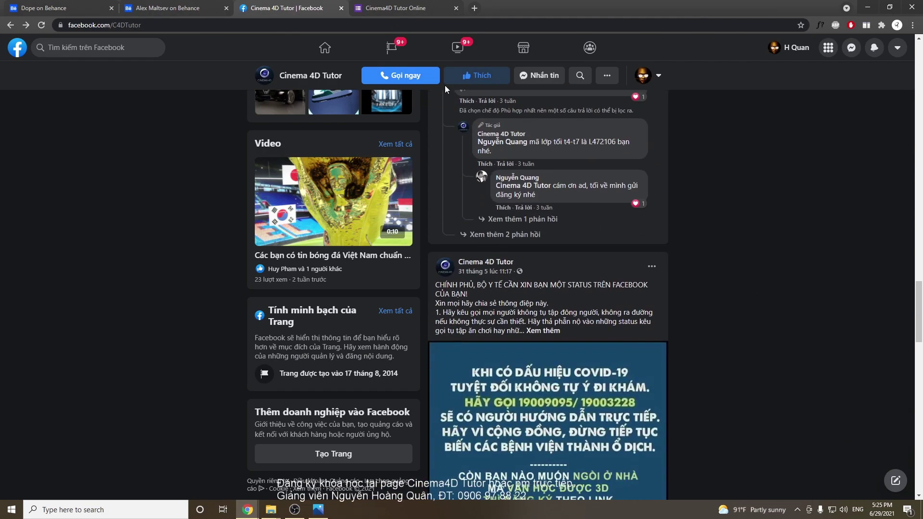
- Read through the Cinema4D Tutor Online course form, covering the syllabus, instructor and enrolment requirements
left_click(408, 8)
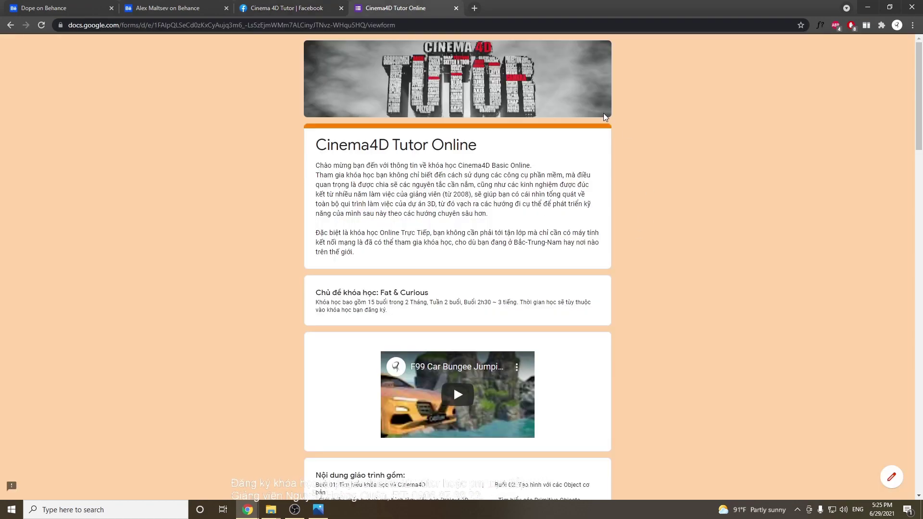
scroll(512, 197, "down", 9)
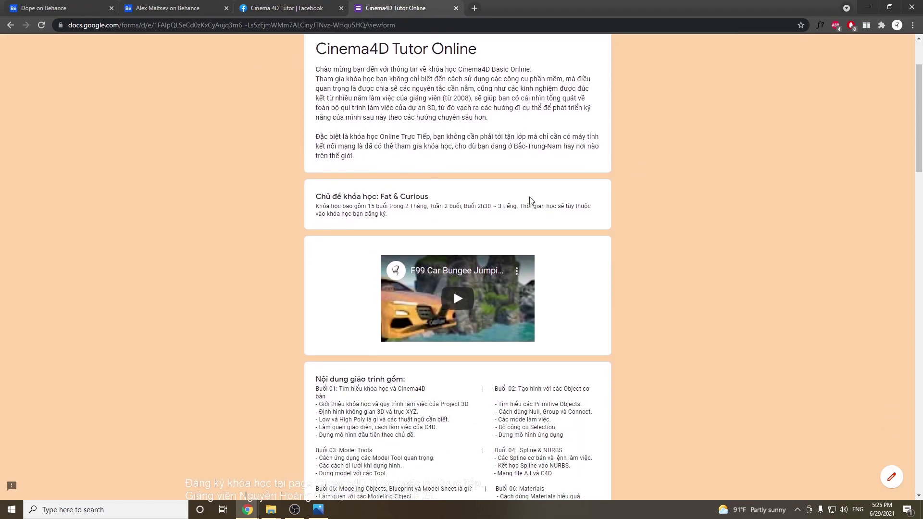
scroll(605, 262, "down", 2)
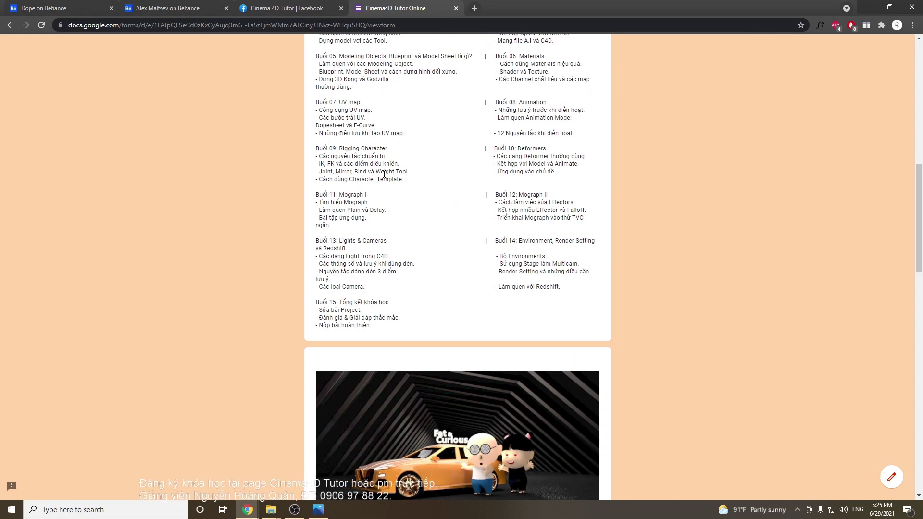
scroll(386, 177, "down", 11)
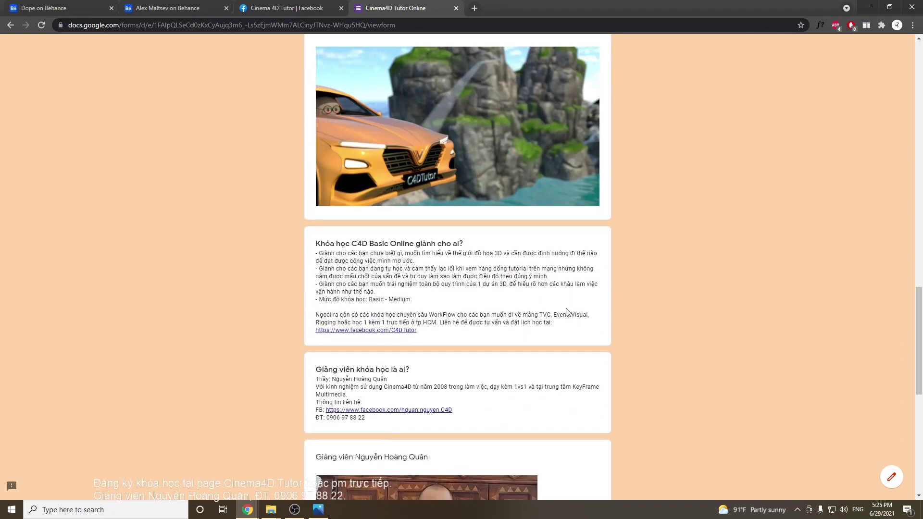
scroll(420, 306, "down", 9)
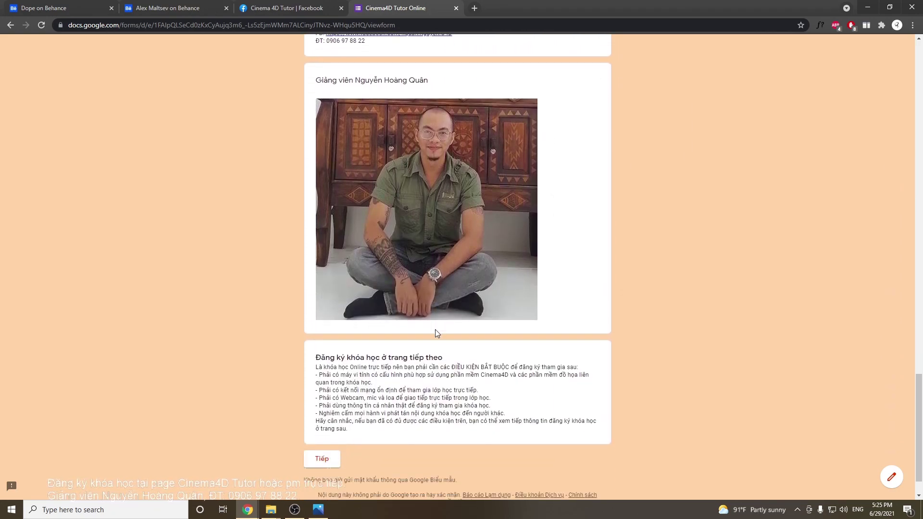
scroll(488, 347, "up", 20)
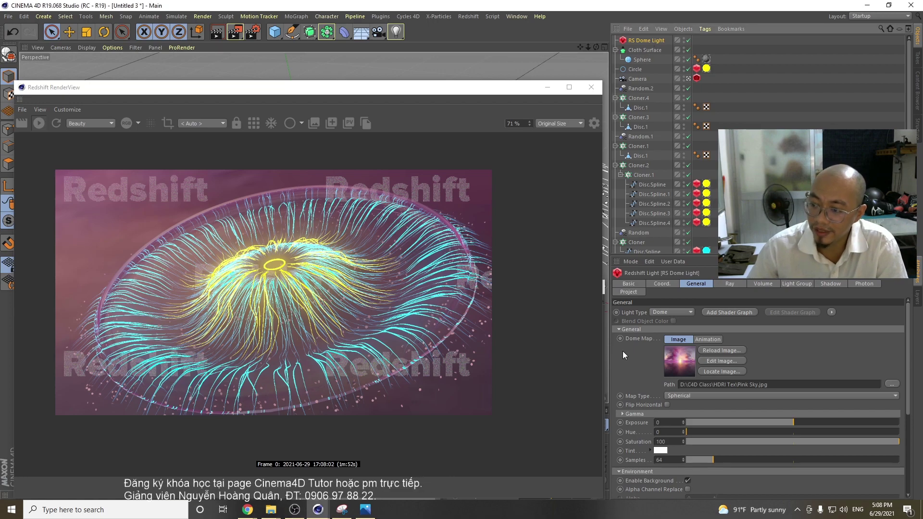
- Disable the background of the RS Dome Light's environment in Cinema 4D
scroll(623, 351, "down", 4)
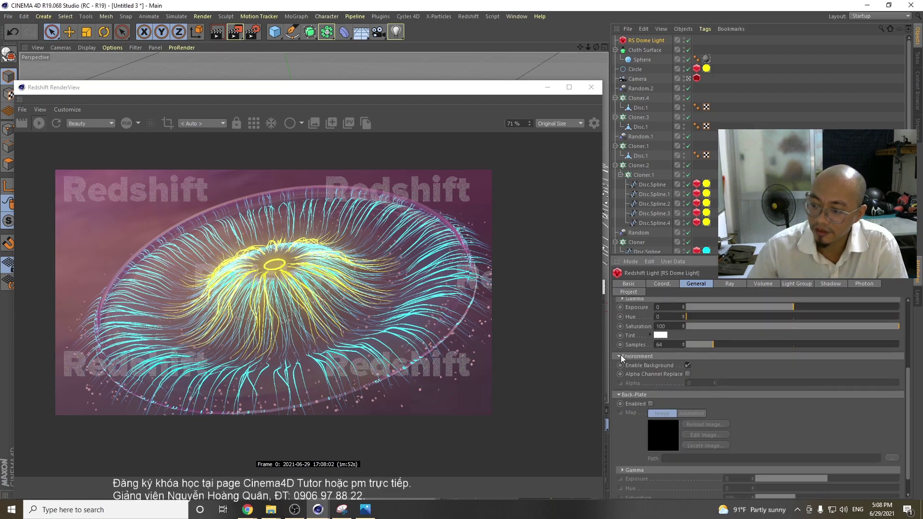
left_click(688, 366)
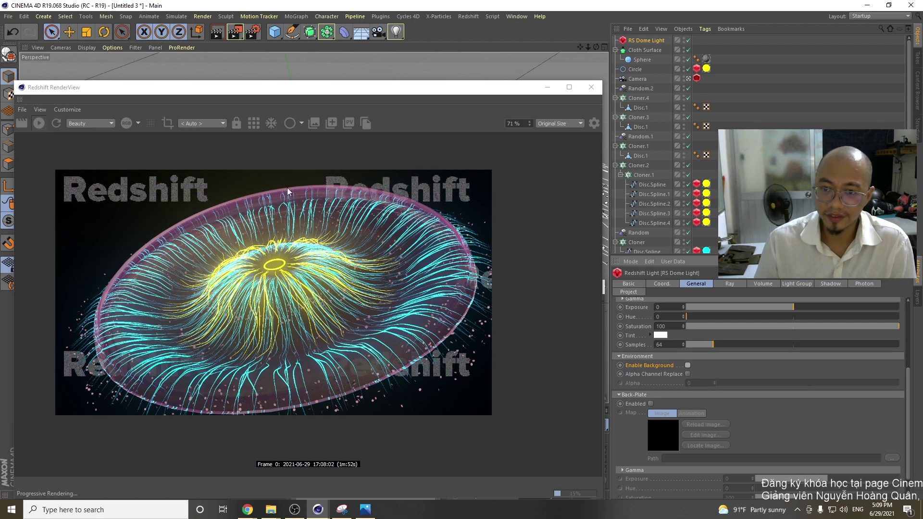
- Move the render preview clear of the dome in the viewport and close the RS Material's shader graph window
left_click_drag(211, 87, 309, 99)
left_click(142, 138)
left_click_drag(230, 107, 193, 369)
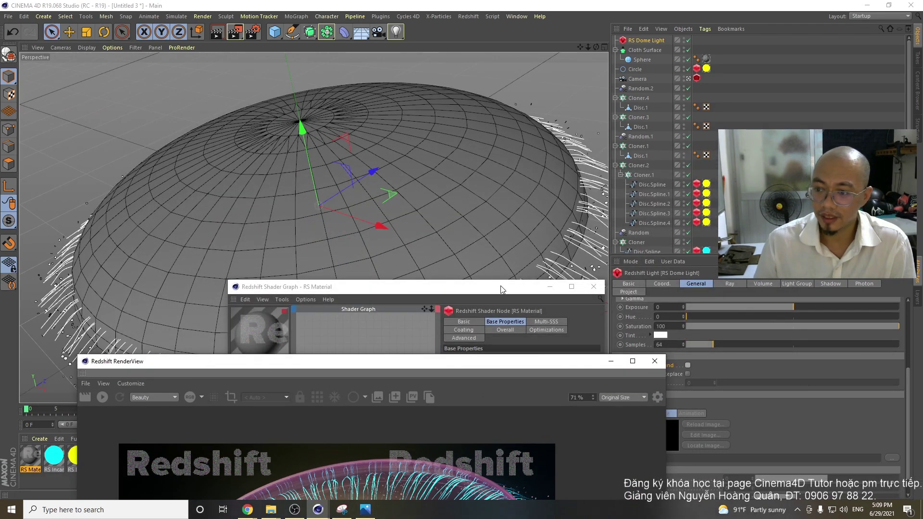
left_click(500, 289)
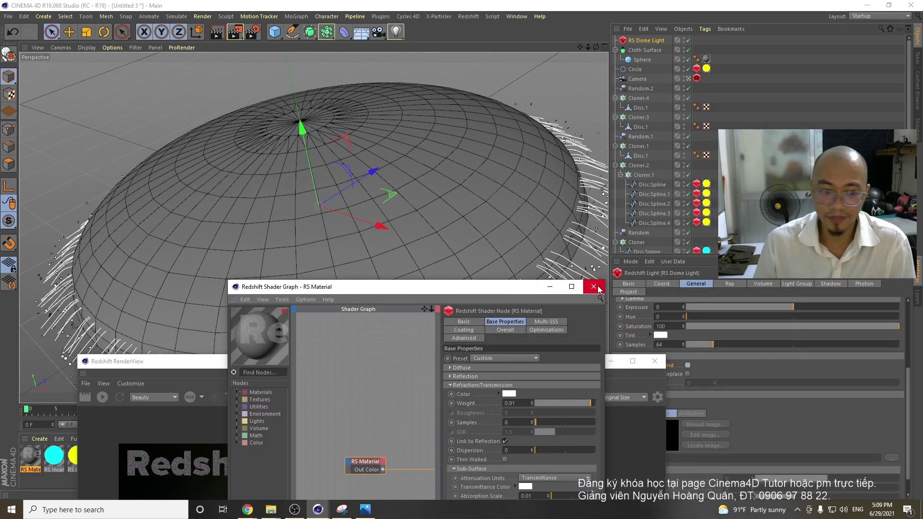
left_click(597, 287)
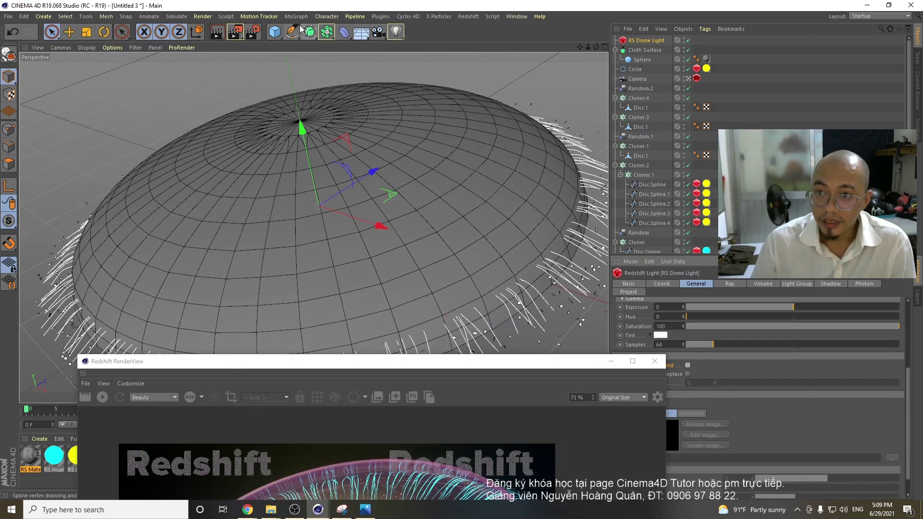
- Add a Redshift Area Light and move it out beside the dome's rim
left_click(469, 17)
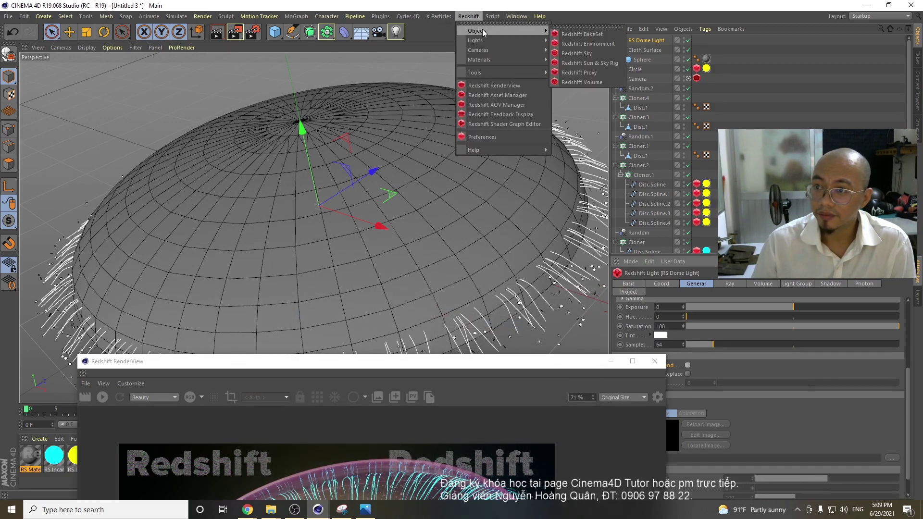
mouse_move(484, 50)
mouse_move(535, 41)
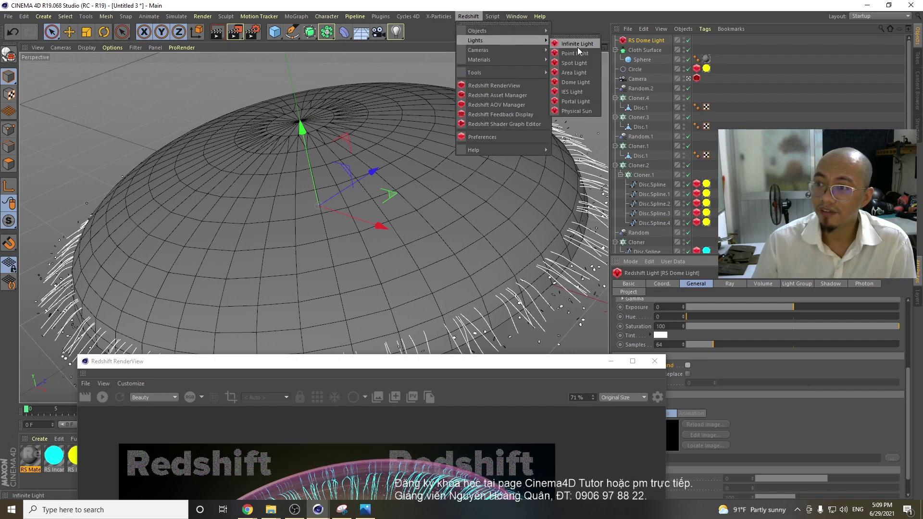
left_click(580, 72)
left_click_drag(324, 185, 131, 126)
left_click_drag(189, 144, 108, 180, "alt")
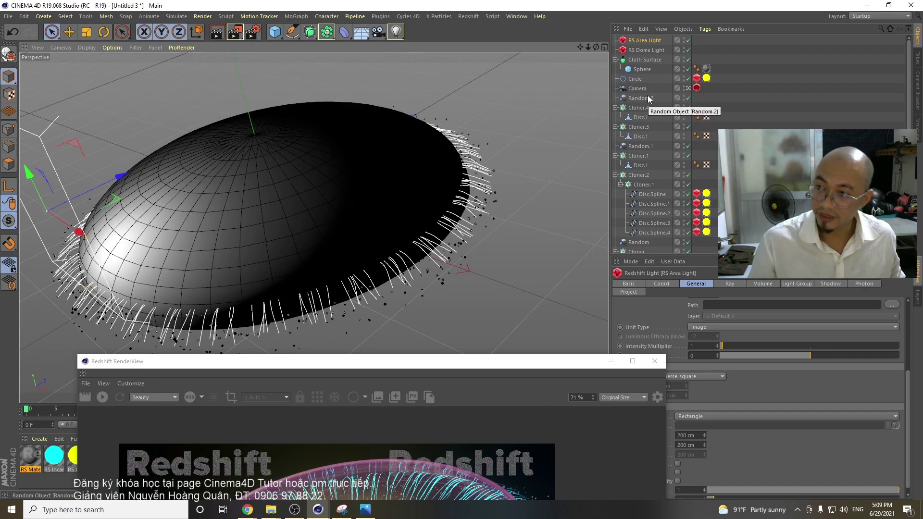
key("h")
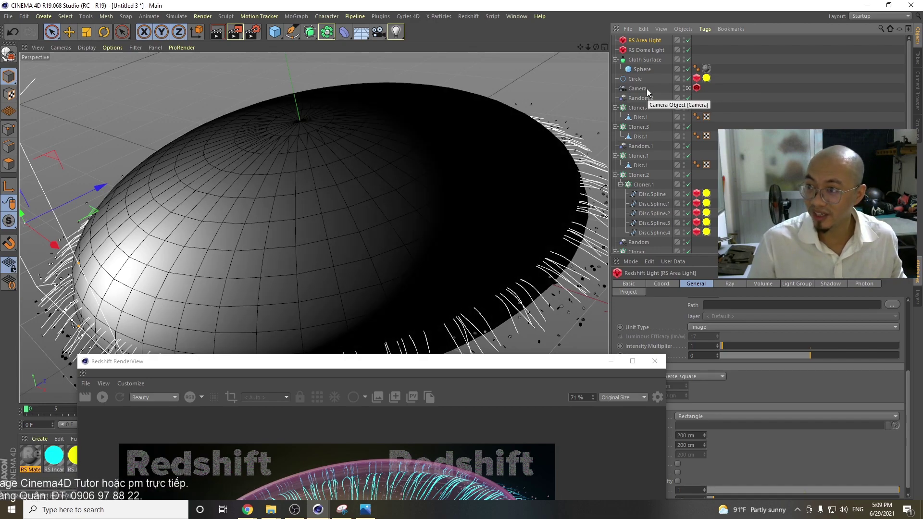
- Leave the camera's view to see the whole light setup and add a Null object at the scene's centre
left_click(681, 91)
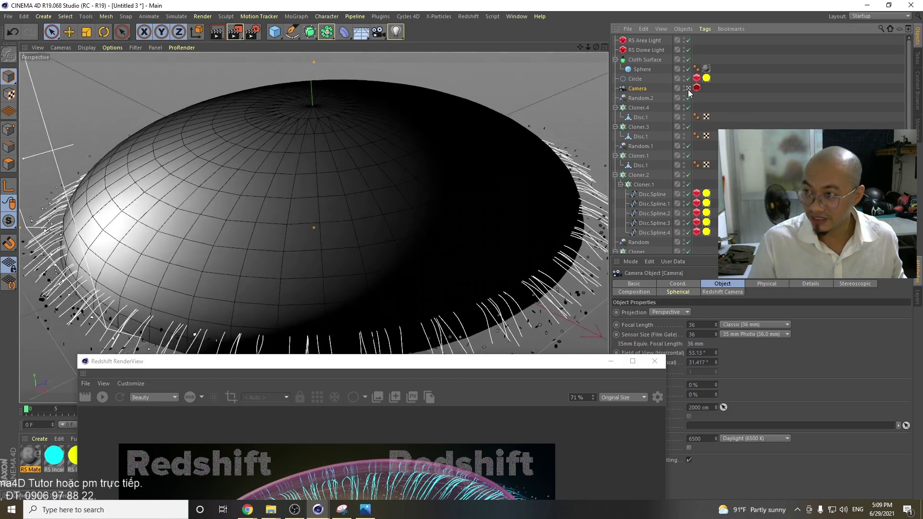
scroll(368, 203, "down", 8)
left_click_drag(368, 204, 328, 204, "alt")
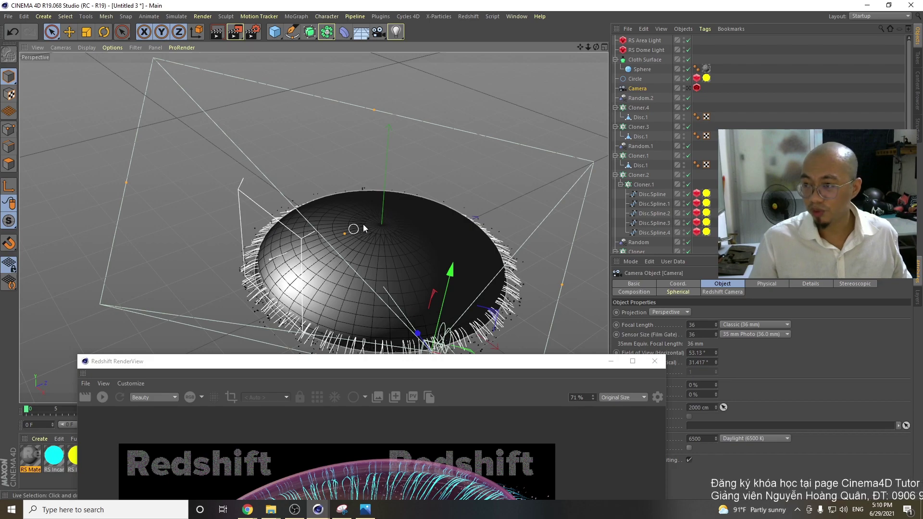
left_click(645, 40)
left_click(274, 33)
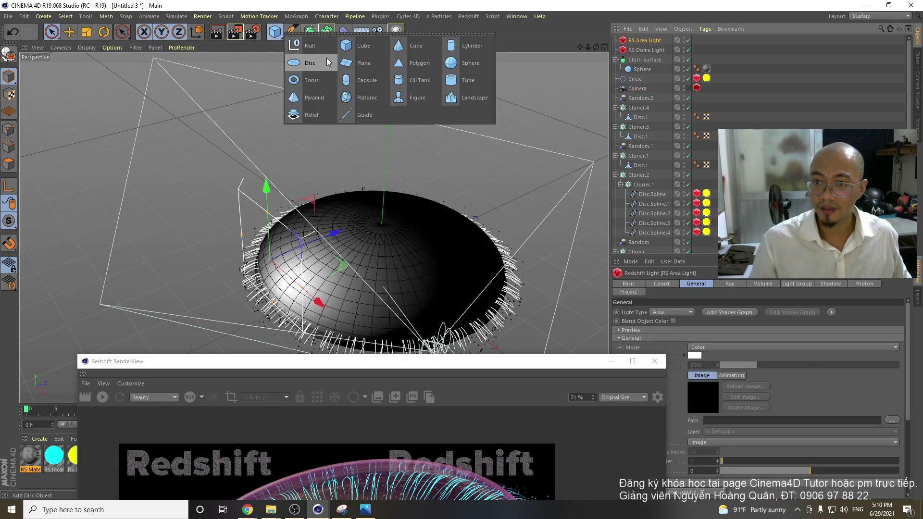
left_click(310, 46)
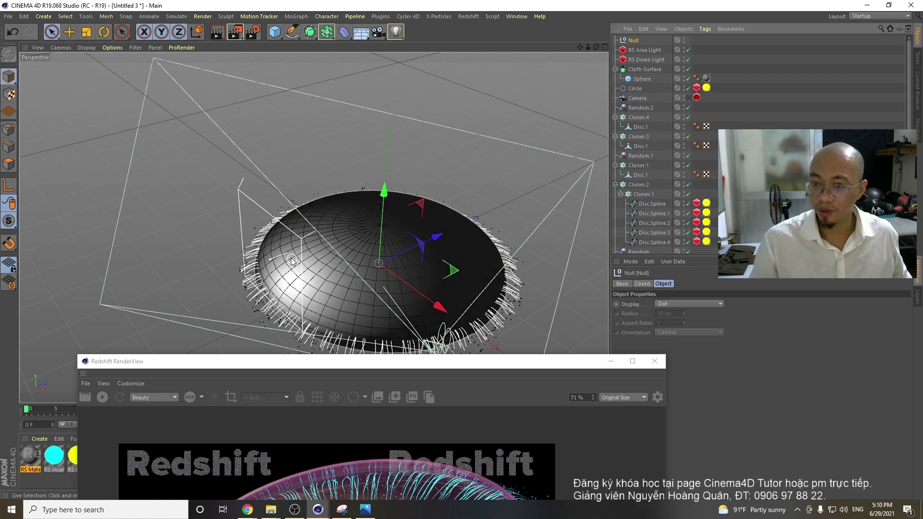
- Add a Target tag to the RS Area Light, aimed at the Null, and raise the light up and away from the dome
right_click(639, 50)
mouse_move(677, 56)
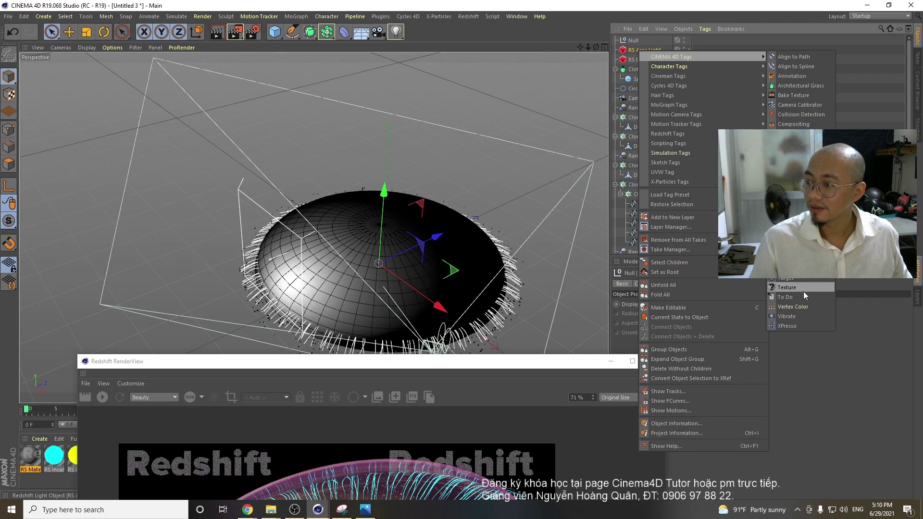
left_click(796, 278)
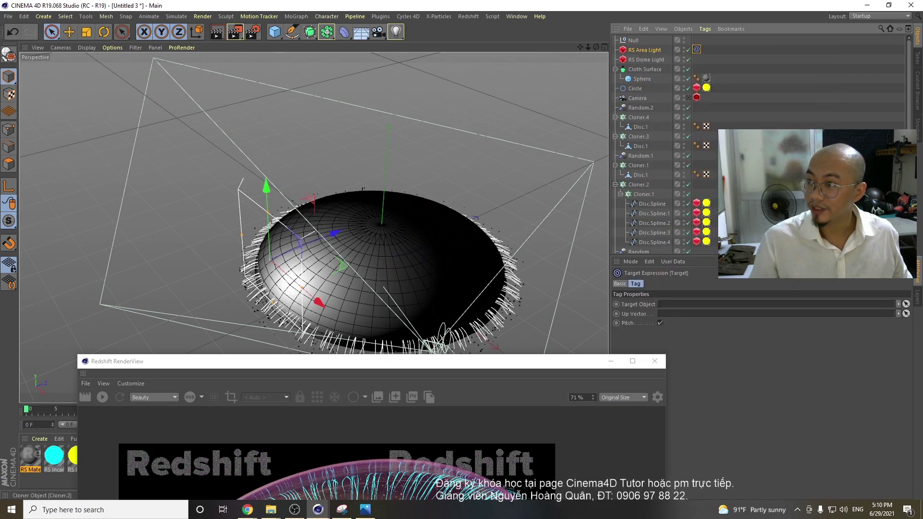
left_click_drag(336, 361, 508, 255)
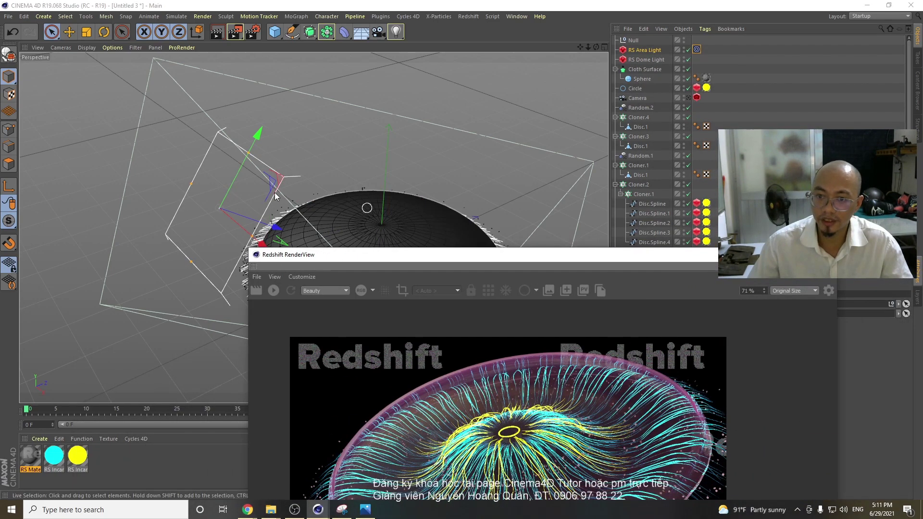
left_click_drag(247, 235, 210, 149)
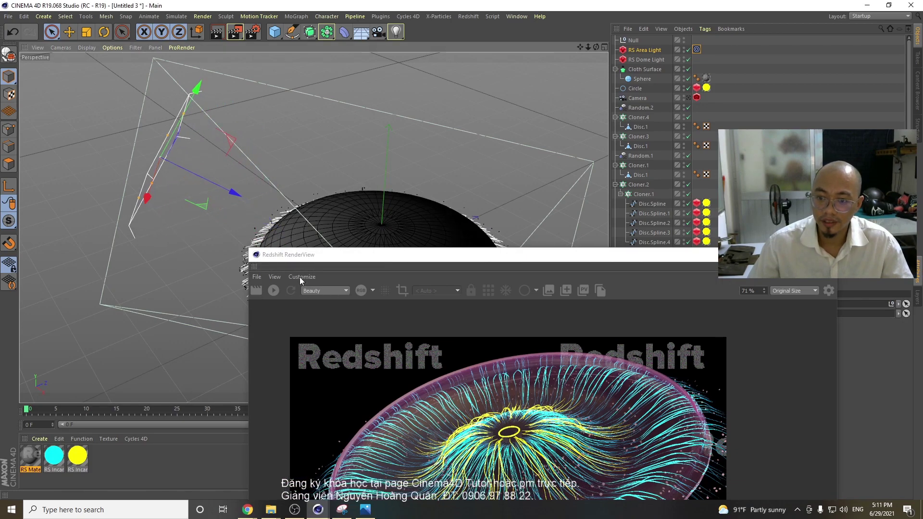
- Start the interactive Redshift render preview and set it to render through the Camera
left_click_drag(342, 260, 371, 146)
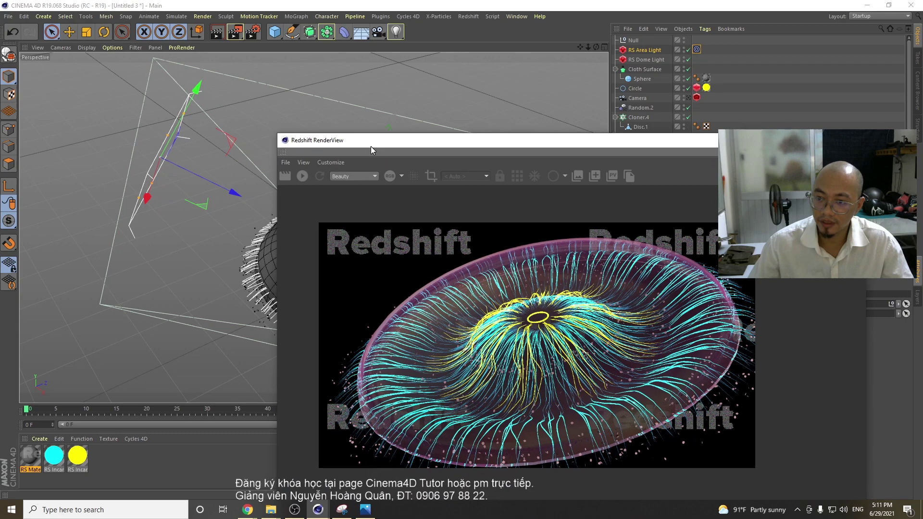
left_click(299, 177)
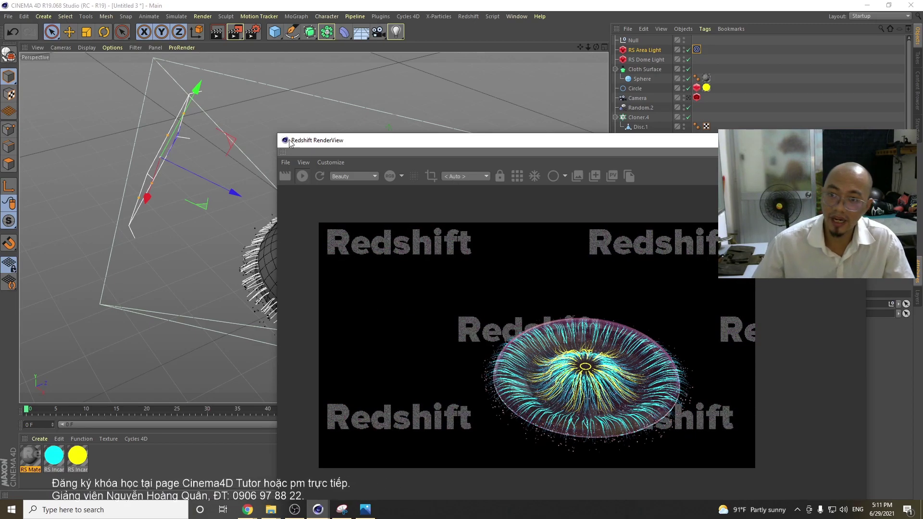
left_click(458, 178)
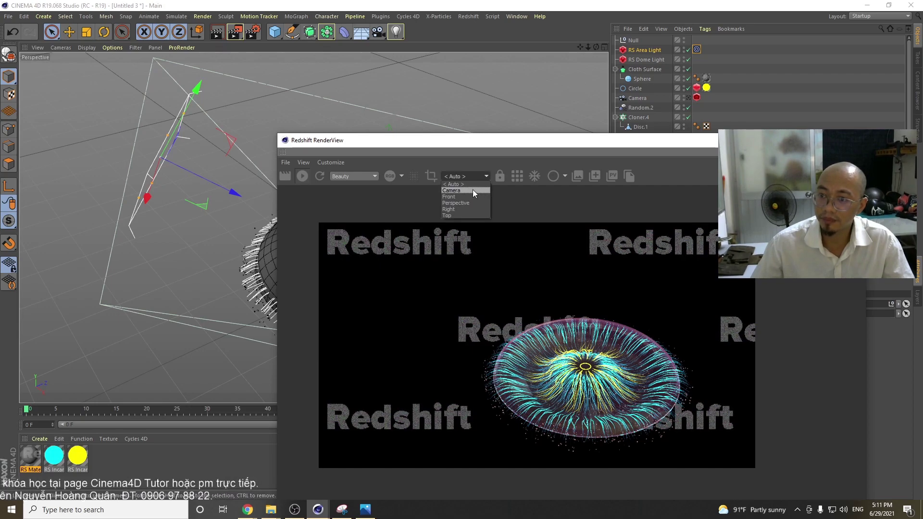
left_click(472, 193)
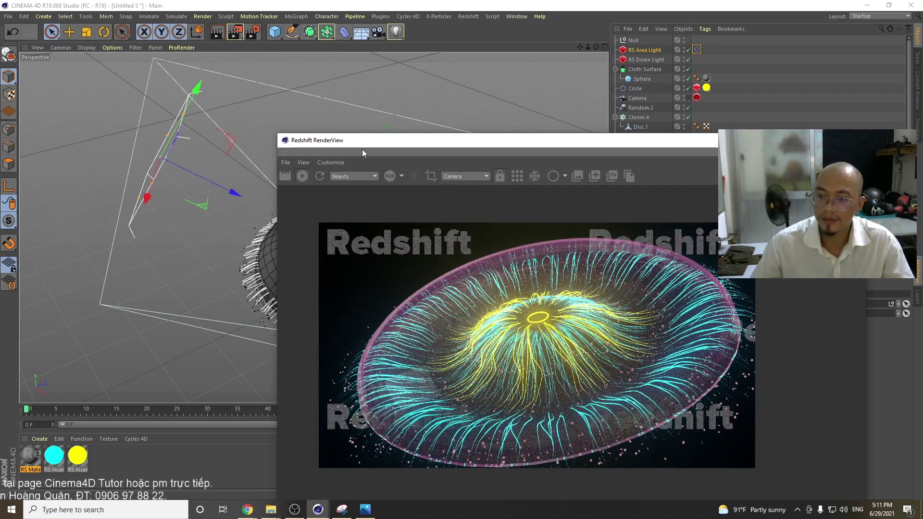
- Move the RS Area Light above the far side of the dome and widen its rectangle
left_click_drag(204, 208, 270, 135)
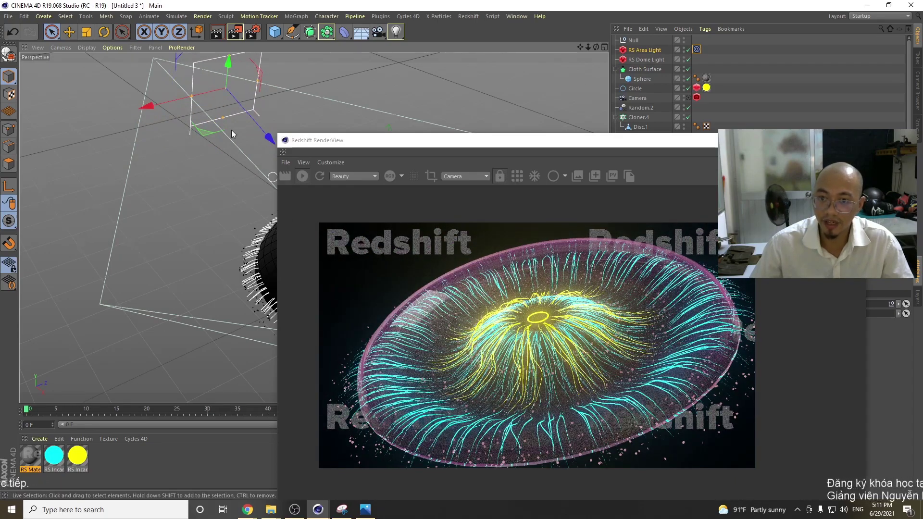
left_click_drag(252, 123, 319, 50)
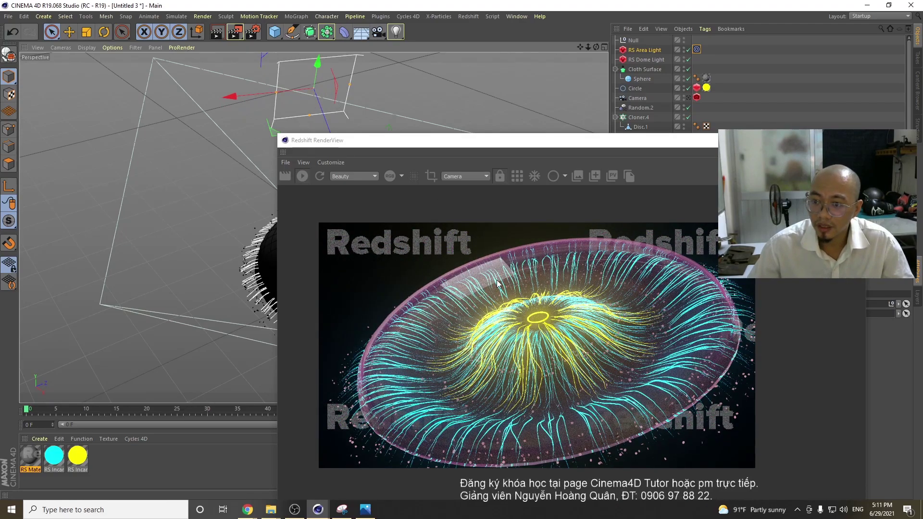
left_click_drag(351, 83, 403, 70)
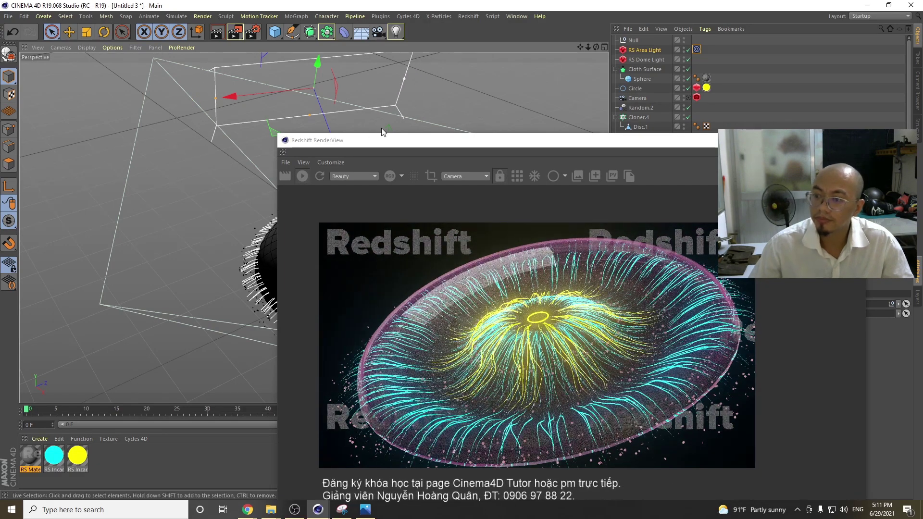
left_click_drag(325, 118, 286, 97)
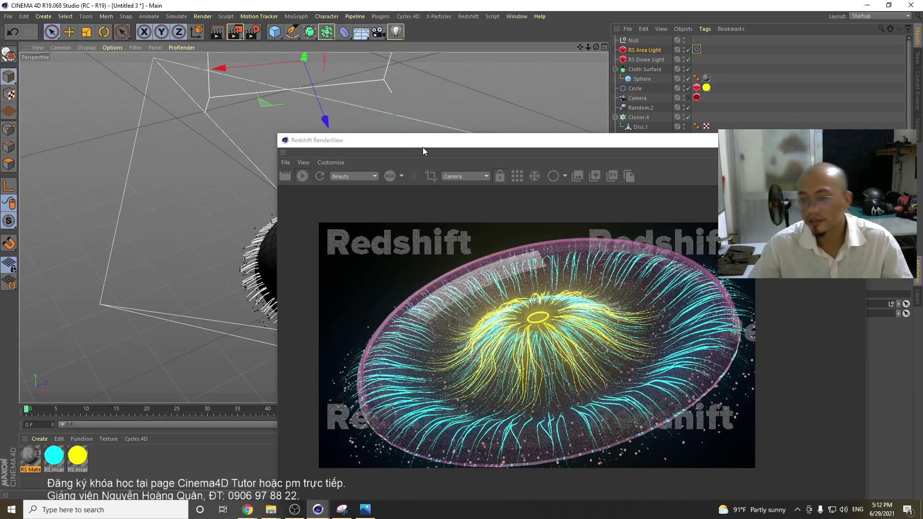
- Move the RS Area Light closer to the dome and resize it to about 408 by 203 cm
left_click_drag(434, 143, 368, 185)
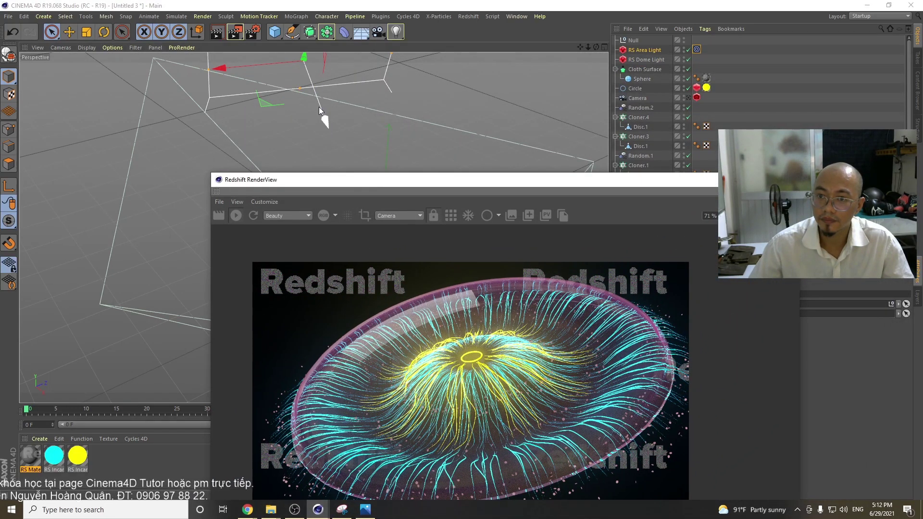
left_click_drag(319, 109, 330, 128)
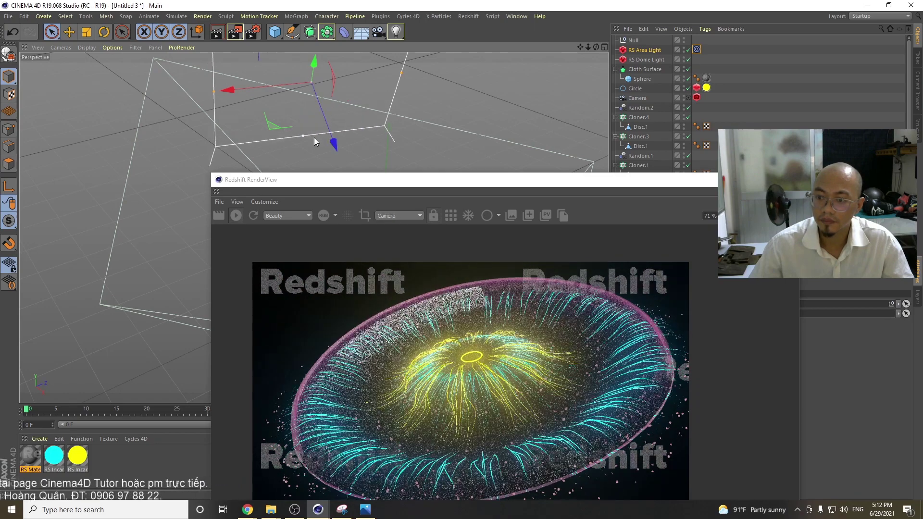
left_click_drag(304, 137, 302, 110)
left_click_drag(212, 92, 234, 86)
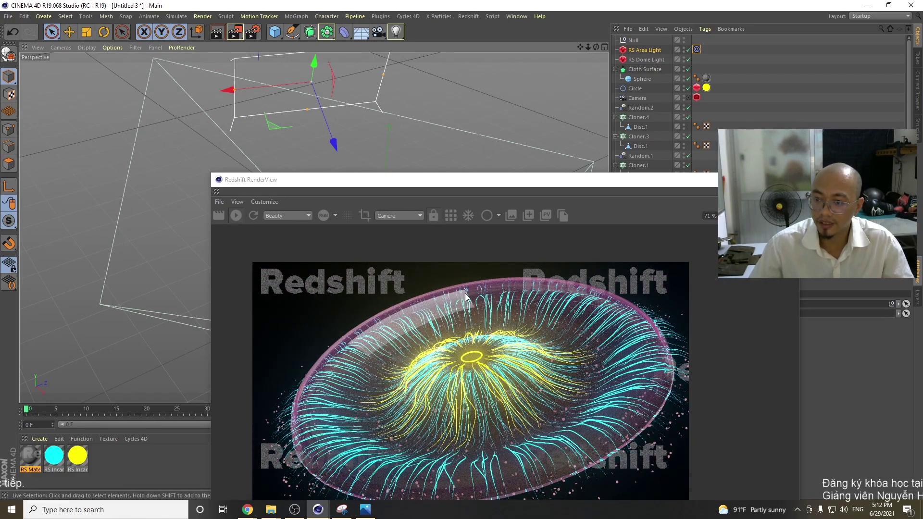
- Change the RS Area Light's shape to Disc, widen it to about 733 cm in X, and adjust its position slightly
left_click_drag(557, 179, 363, 158)
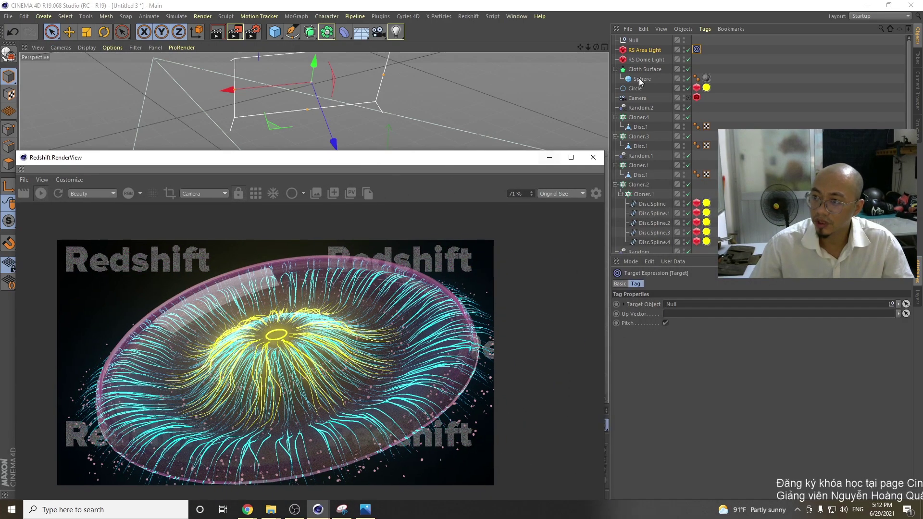
left_click(650, 51)
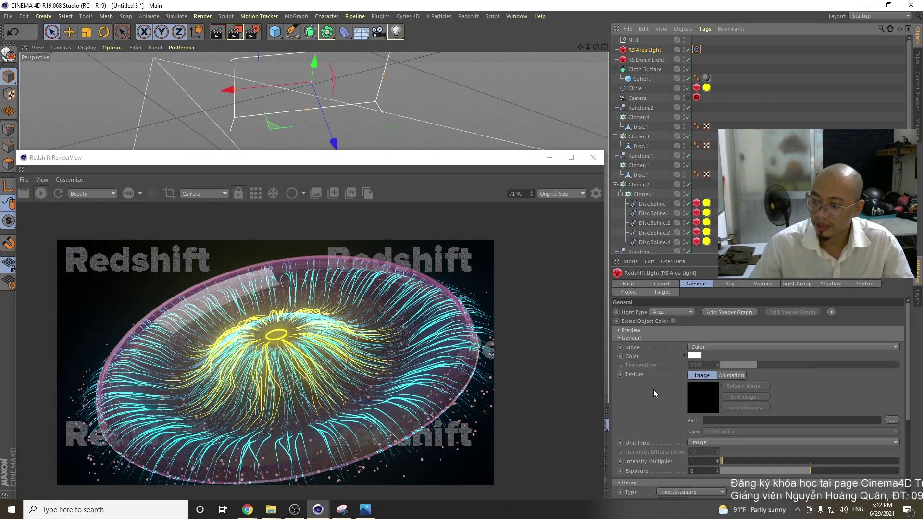
scroll(654, 389, "down", 5)
left_click(683, 408)
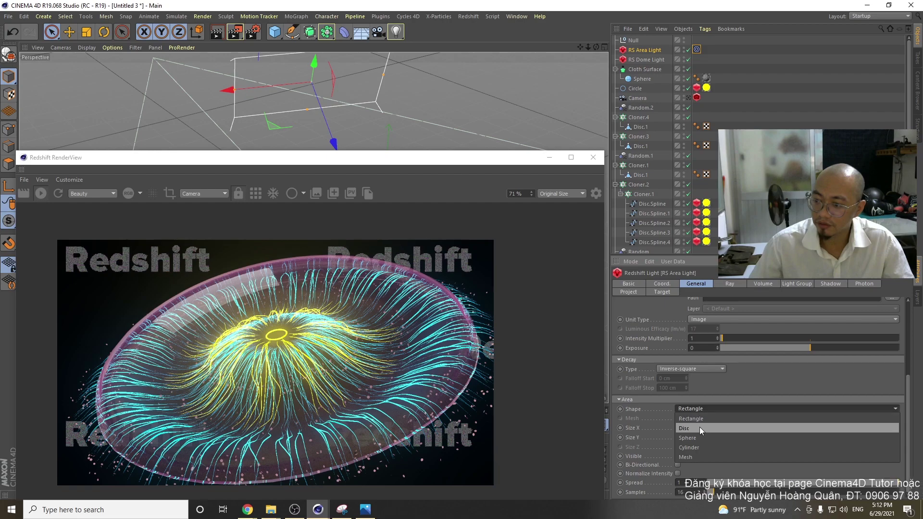
left_click(700, 427)
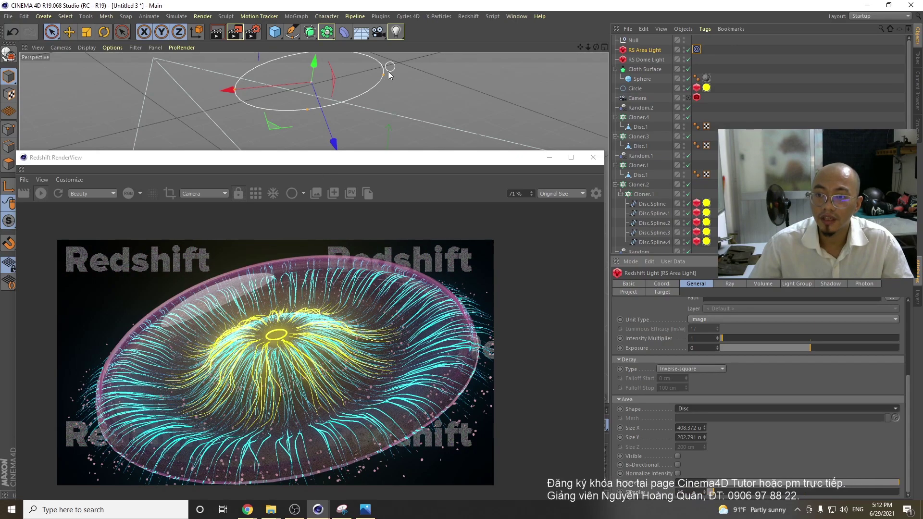
left_click_drag(383, 76, 438, 73)
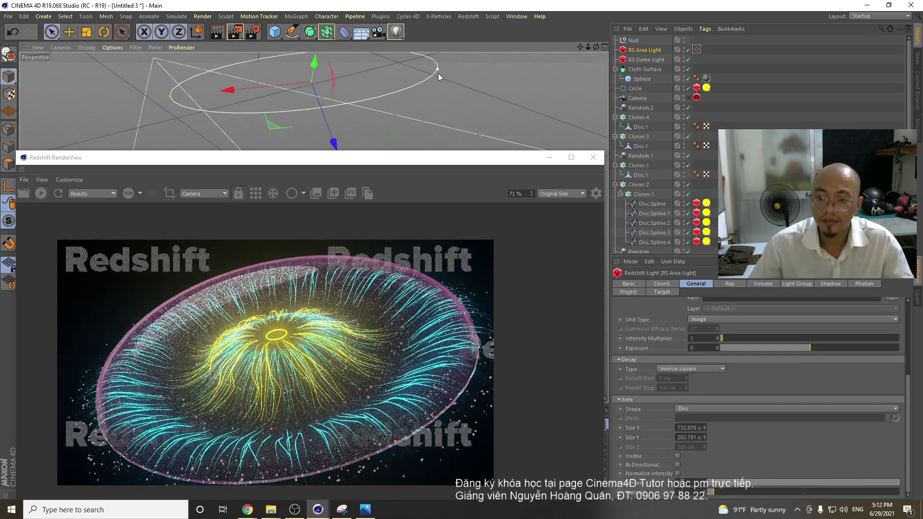
left_click_drag(314, 67, 319, 115)
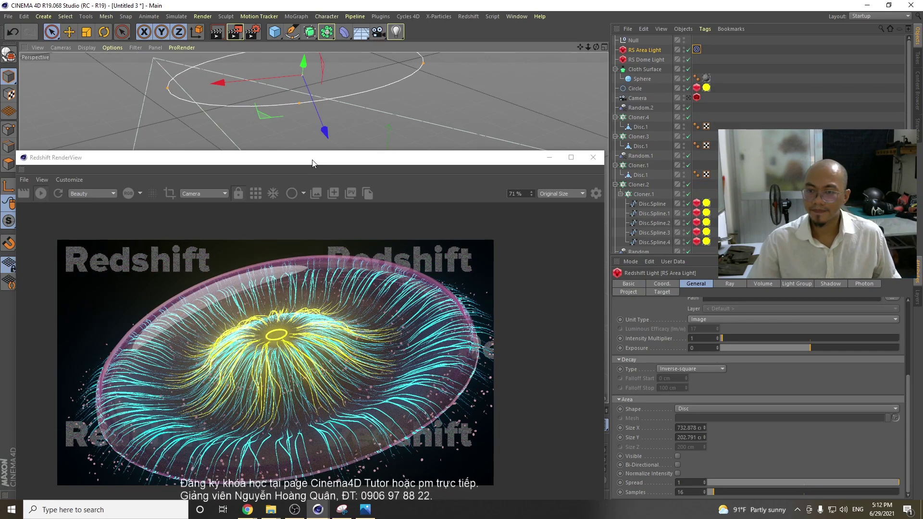
- Duplicate the RS Area Light and offset the copy from the original
left_click_drag(312, 160, 358, 176)
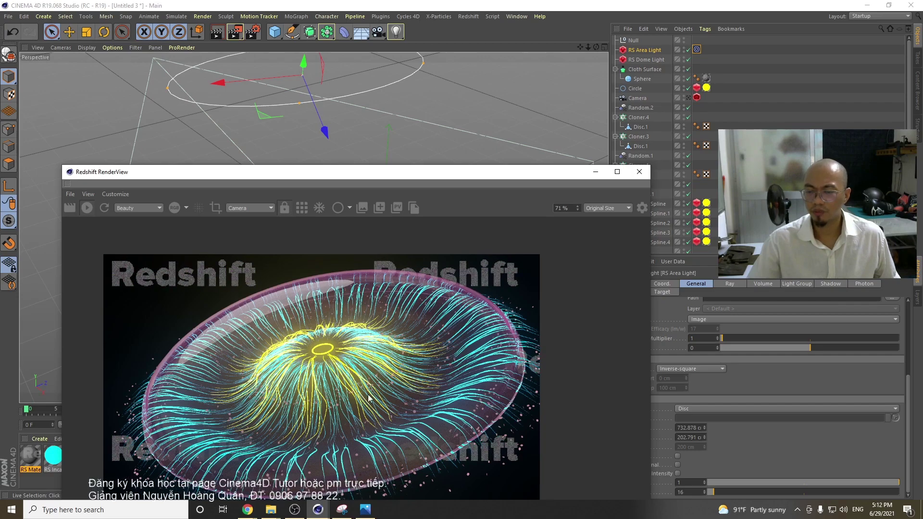
left_click(652, 51)
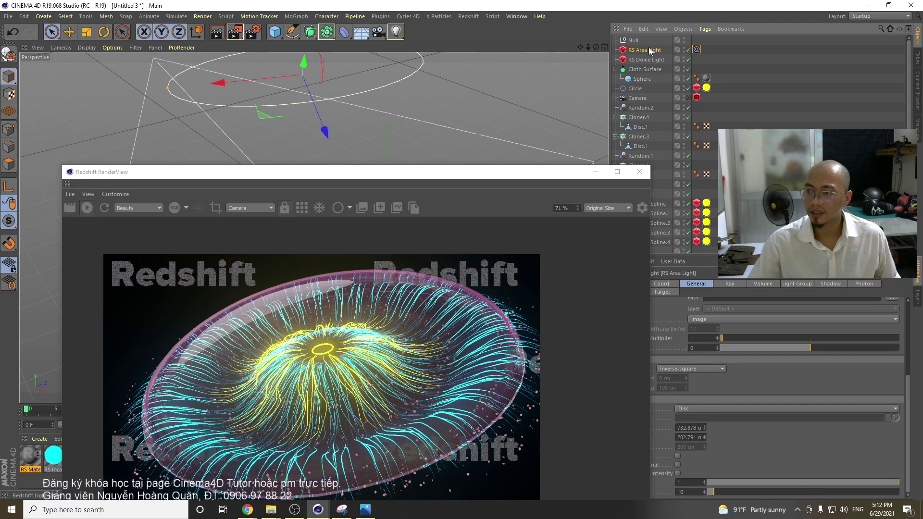
left_click_drag(644, 38, 644, 38, "ctrl")
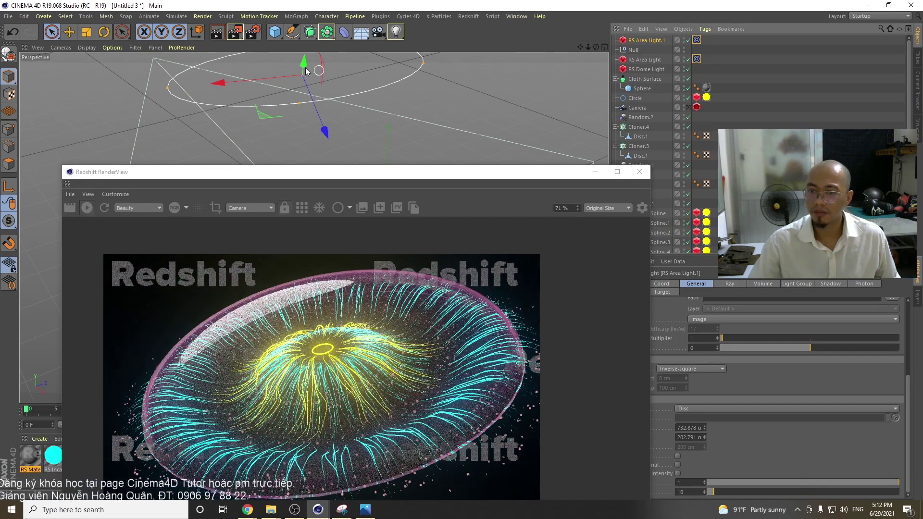
left_click_drag(304, 64, 356, 180)
left_click_drag(342, 81, 349, 68)
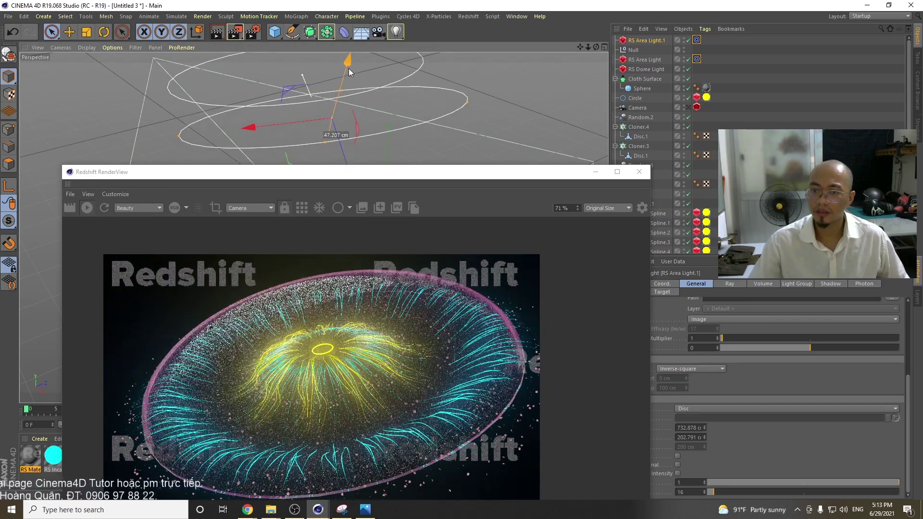
- Move the duplicated area light around to another side of the dome and shrink it to about 306 by 125 cm
left_click_drag(316, 113, 383, 113, "alt")
left_click_drag(318, 177, 542, 161)
left_click_drag(252, 152, 512, 115, "alt")
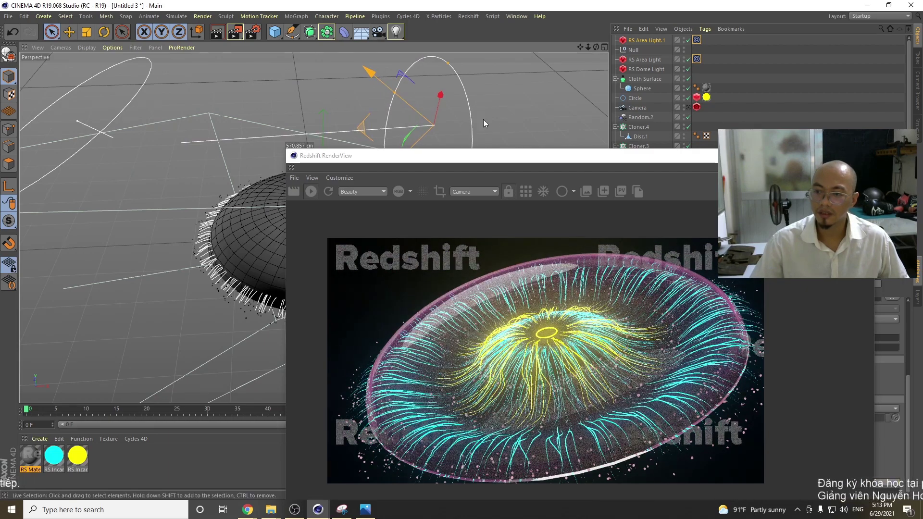
left_click_drag(222, 147, 356, 126, "alt")
left_click_drag(407, 84, 322, 108)
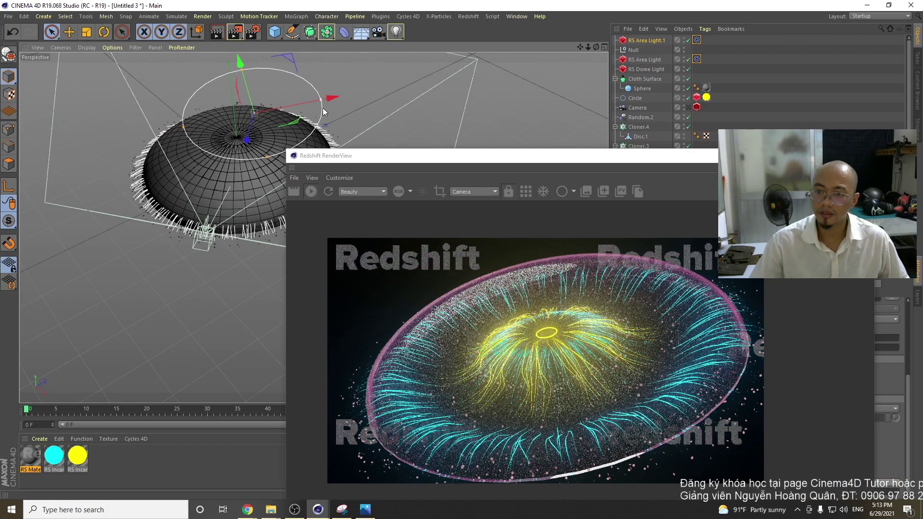
left_click_drag(243, 71, 224, 61)
- Compare the render with the duplicated area light disabled and enabled
left_click_drag(516, 158, 373, 100)
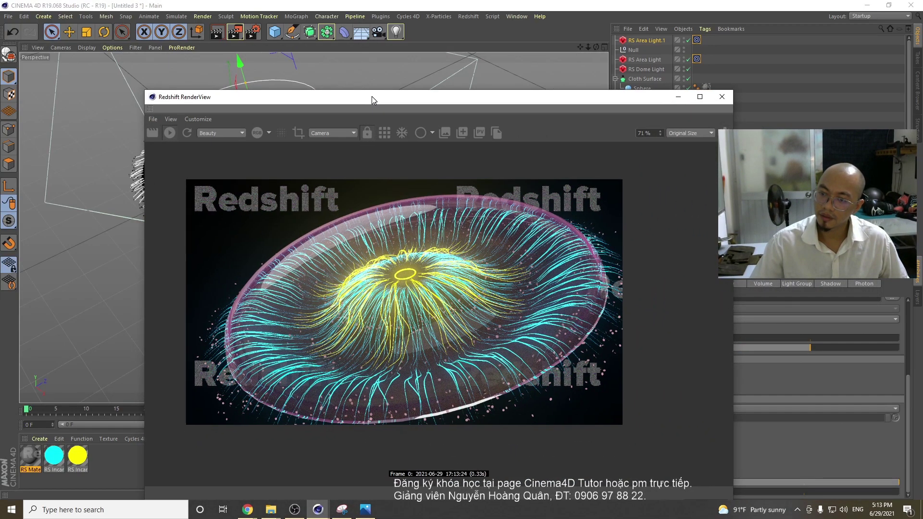
left_click(689, 40)
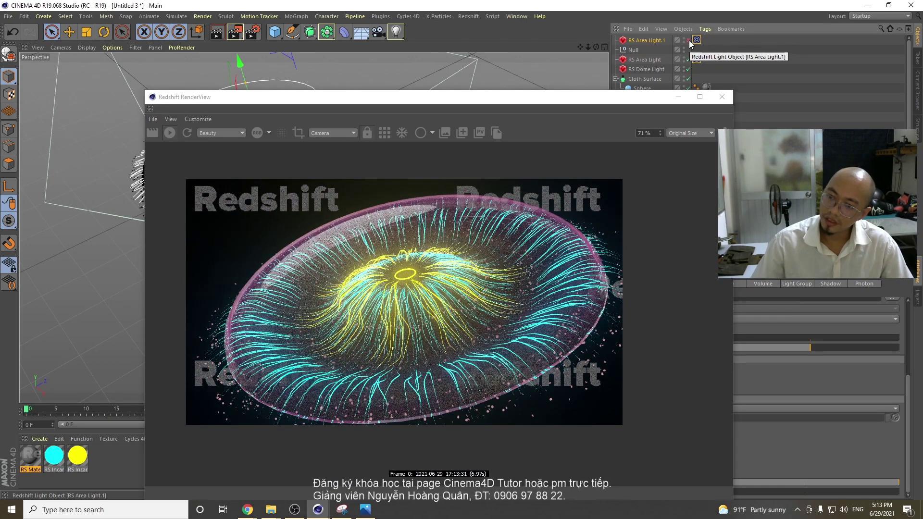
left_click(689, 40)
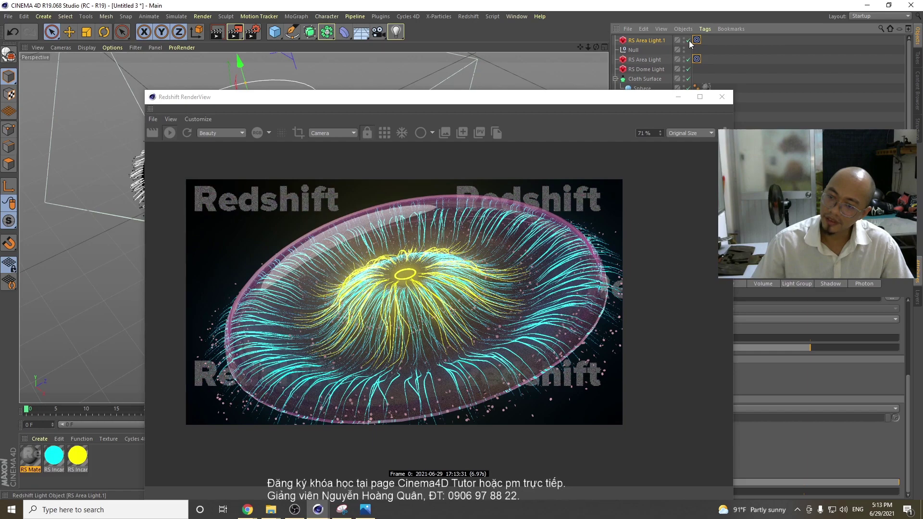
left_click(690, 41)
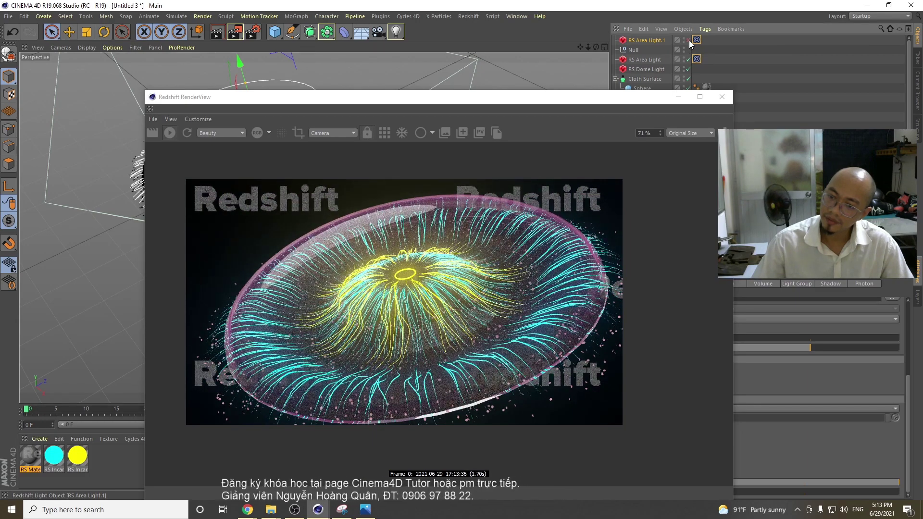
left_click(689, 41)
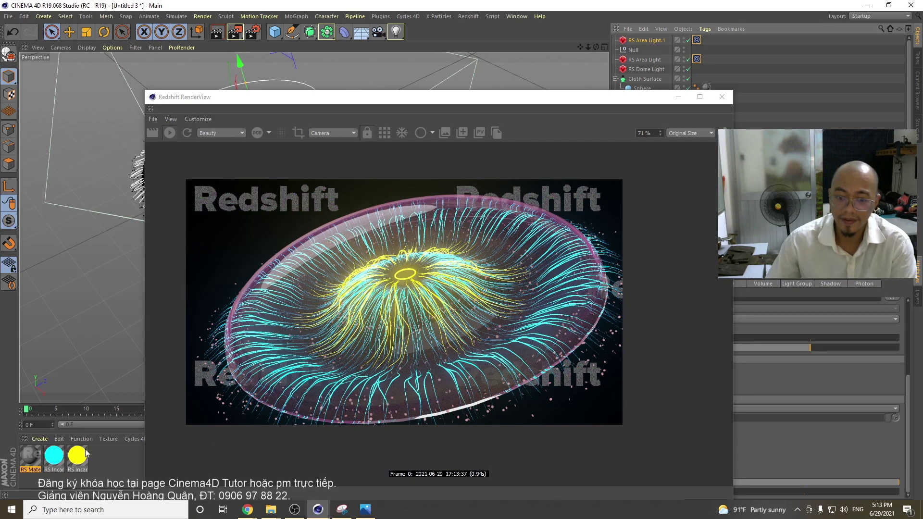
- Duplicate the disc inside Cloner.4 three times within the same cloner
left_click_drag(553, 104, 425, 100)
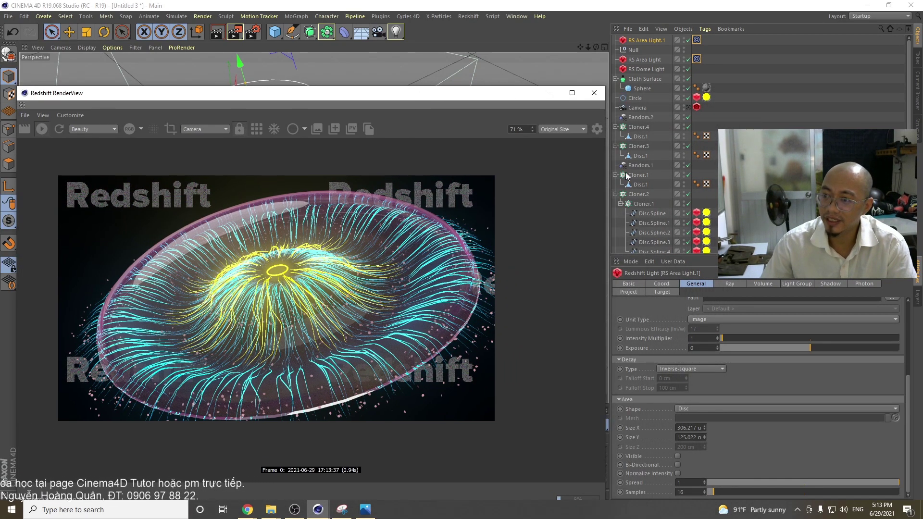
left_click(641, 137)
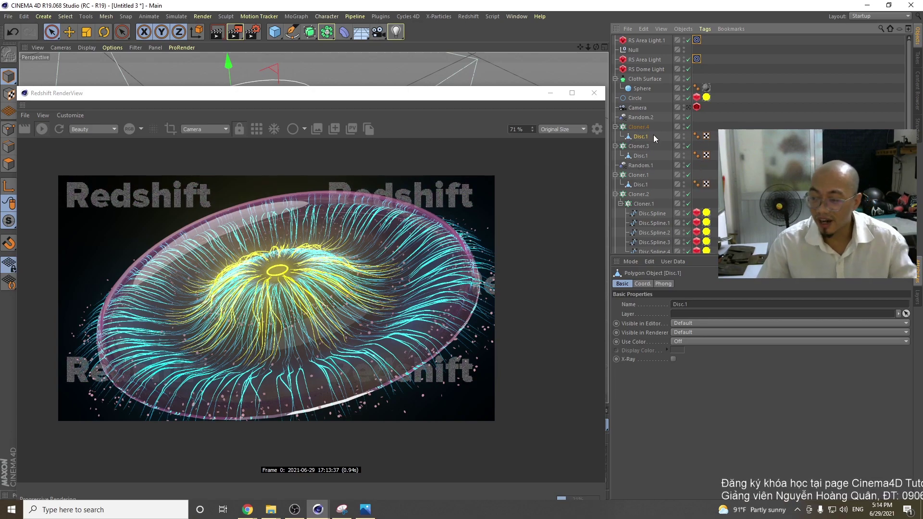
left_click_drag(640, 138, 640, 162, "ctrl")
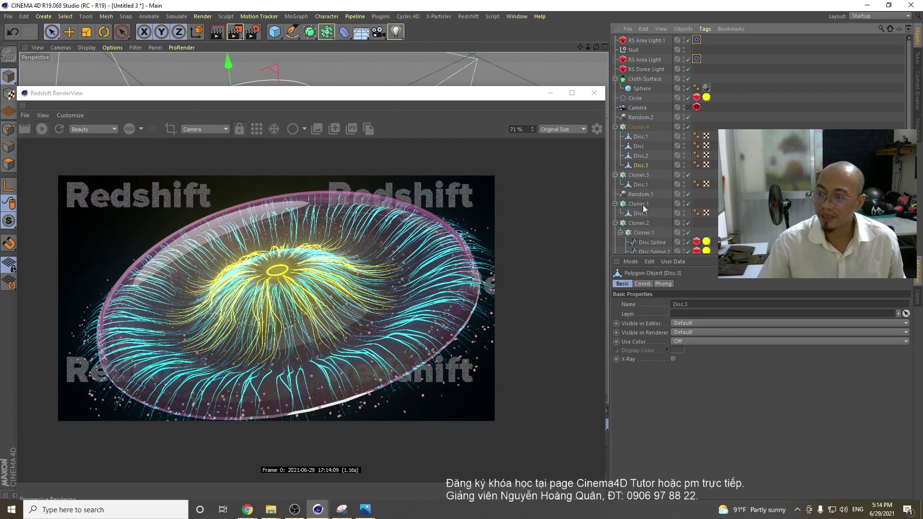
left_click(639, 146, "ctrl")
left_click(641, 156, "ctrl")
left_click_drag(639, 180, 639, 180, "ctrl")
key("ctrl+z")
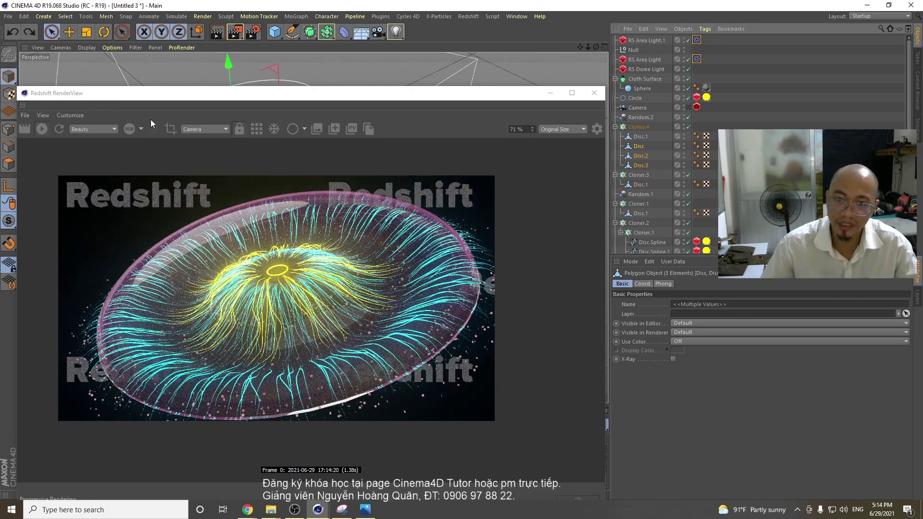
- Reposition and shorten the Redshift RenderView window so the material manager and object names are uncovered, with no material selected
left_click_drag(137, 96, 148, 35)
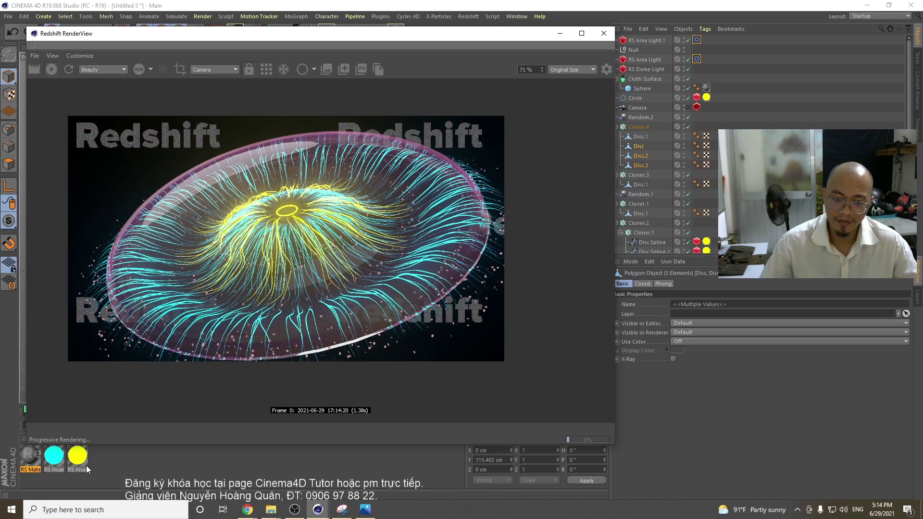
left_click(117, 466)
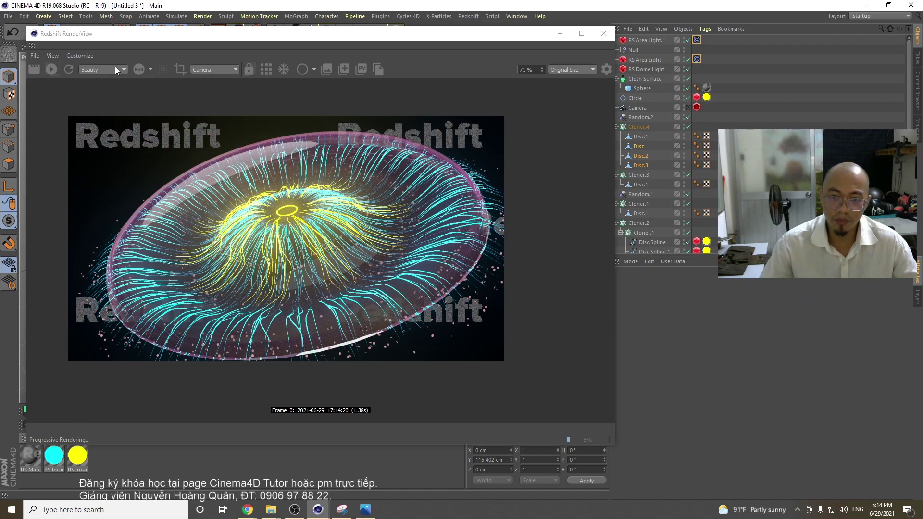
left_click_drag(96, 38, 136, 30)
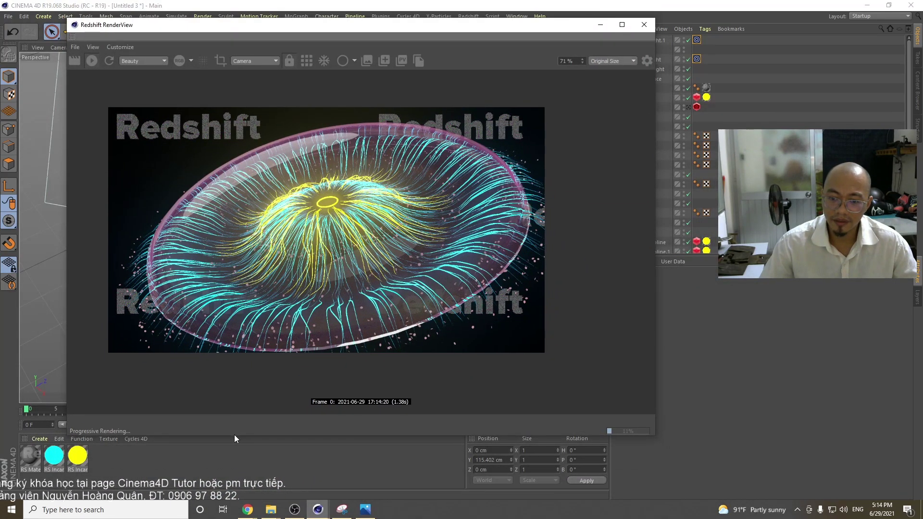
left_click_drag(233, 436, 221, 390)
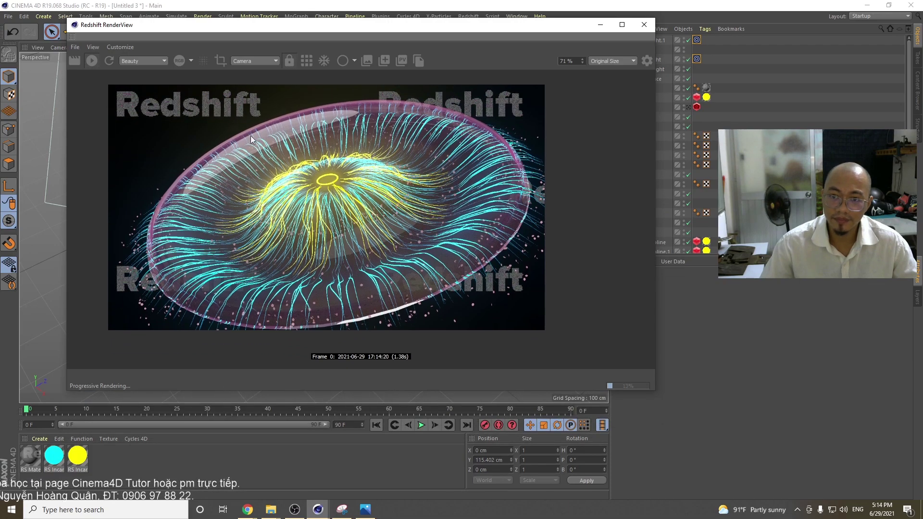
left_click_drag(261, 24, 235, 28)
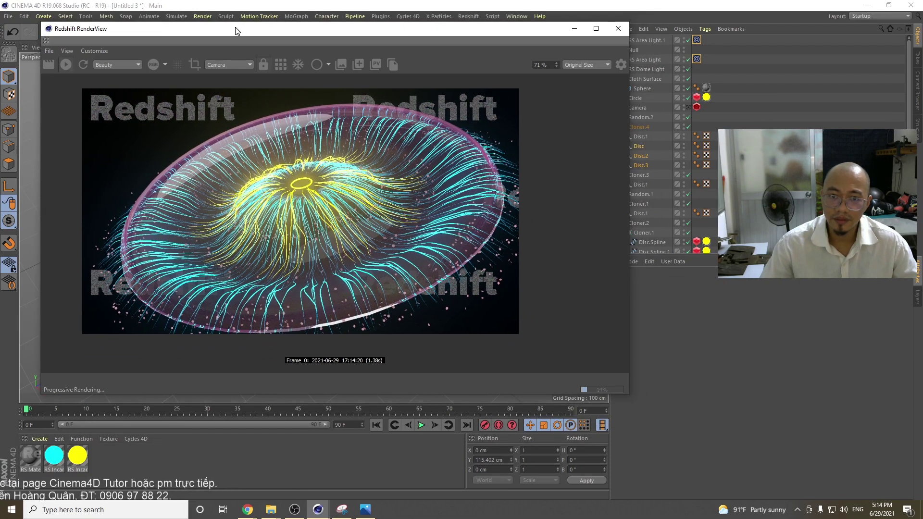
- Create a Redshift Incandescent material and set its illumination color to red
left_click(36, 442)
mouse_move(90, 369)
mouse_move(166, 368)
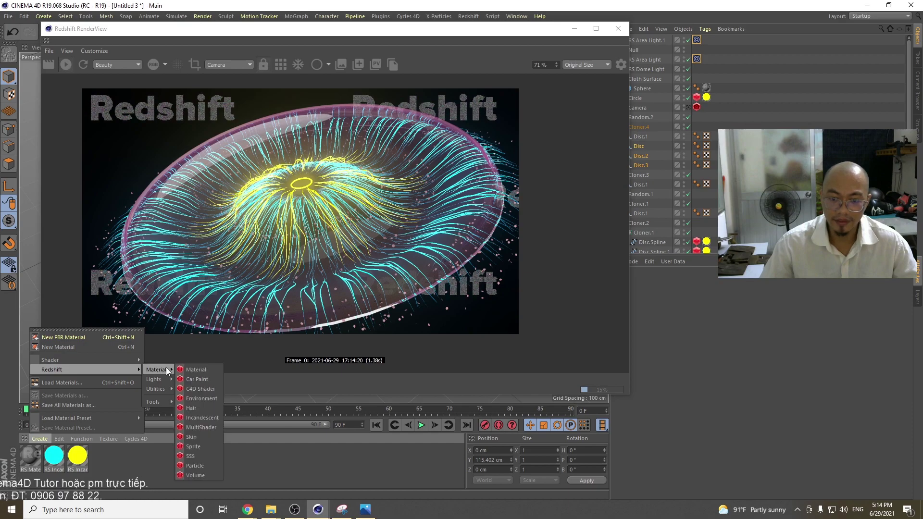
left_click(210, 418)
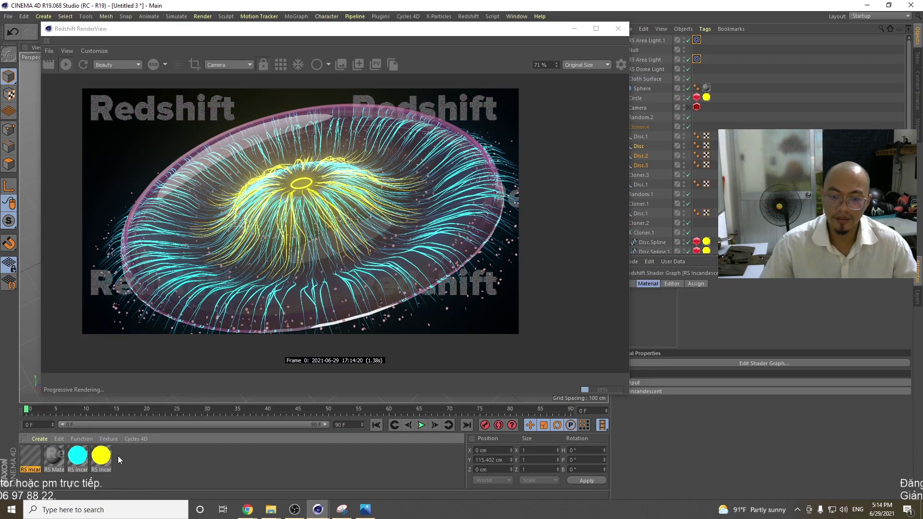
double_click(34, 456)
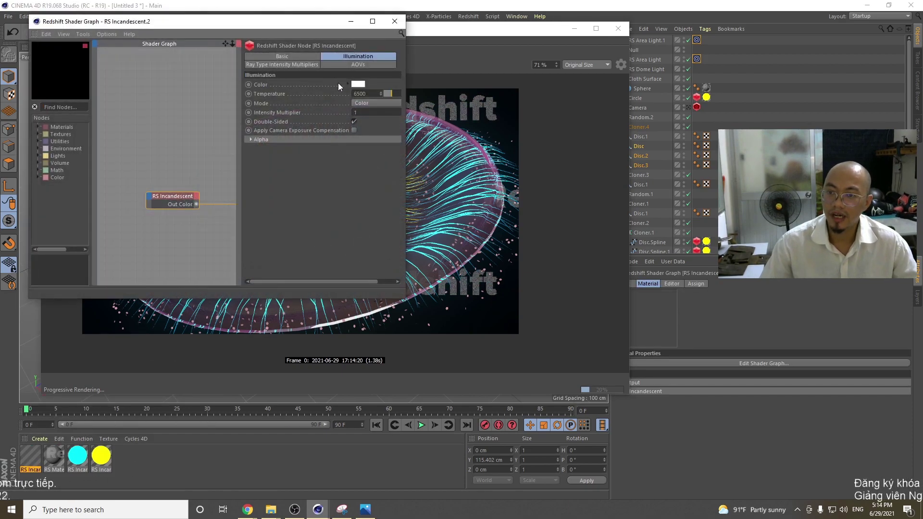
left_click(358, 85)
left_click(430, 97)
left_click(340, 119)
left_click_drag(309, 22, 321, 89)
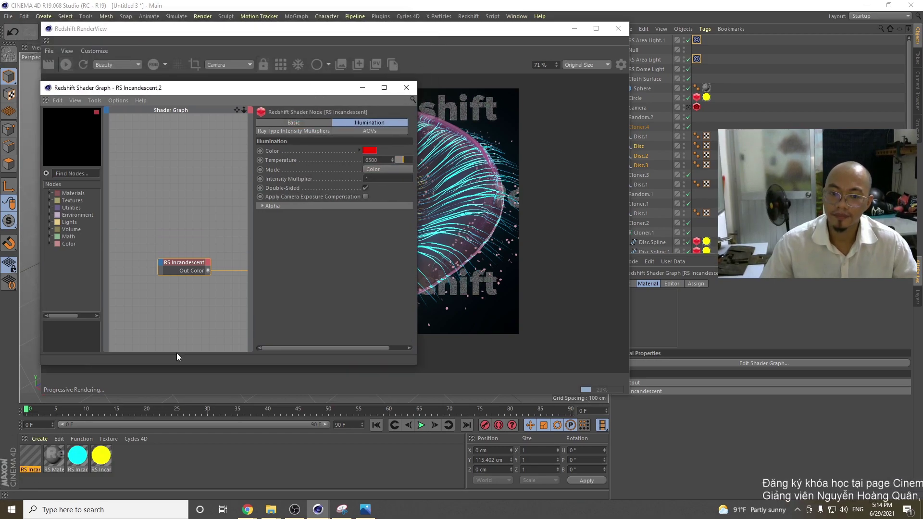
- Duplicate the red incandescent material and set the edited one's color to yellow with hue 58°
left_click_drag(31, 456, 48, 456, "ctrl")
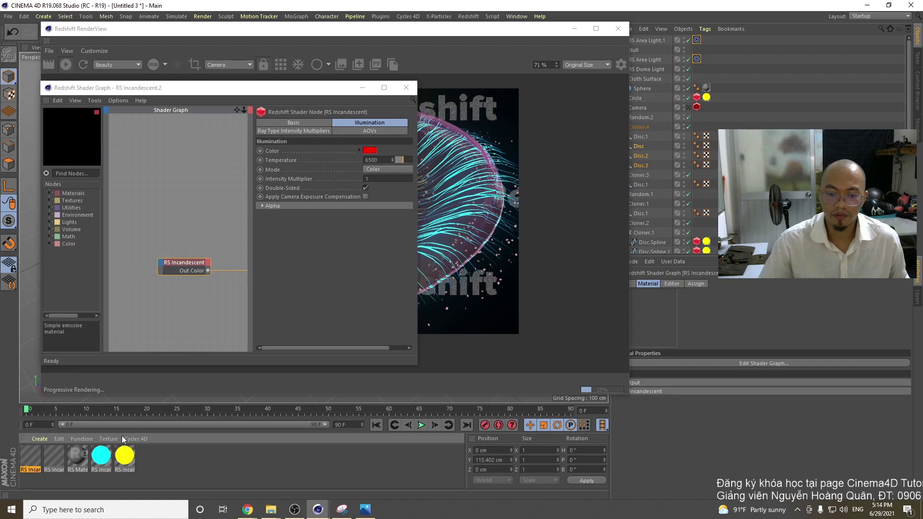
left_click(370, 151)
left_click(352, 148)
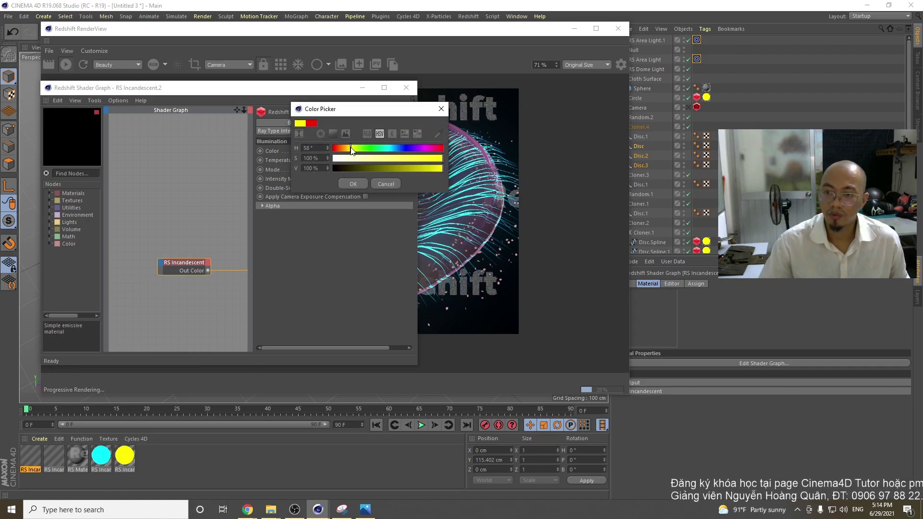
left_click(353, 187)
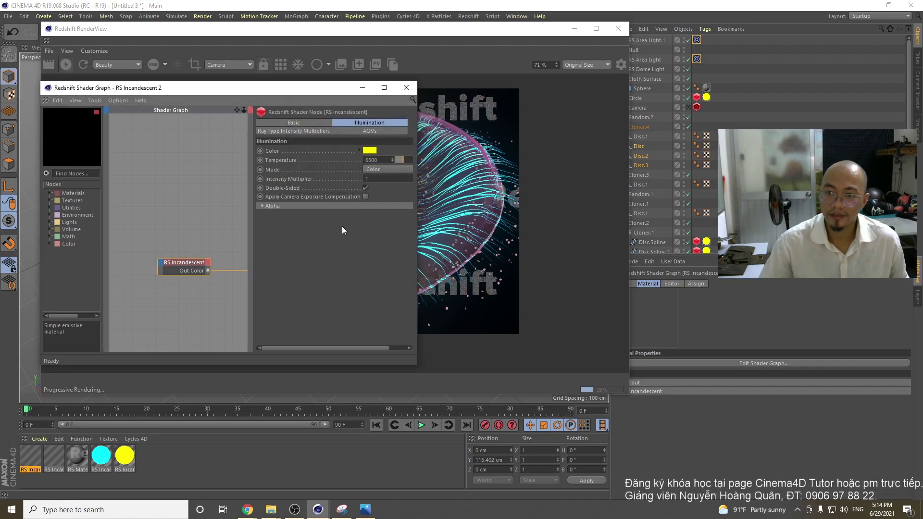
- Duplicate the new yellow incandescent material and set the edited one's color to green with hue 124°
left_click_drag(31, 456, 46, 456, "ctrl")
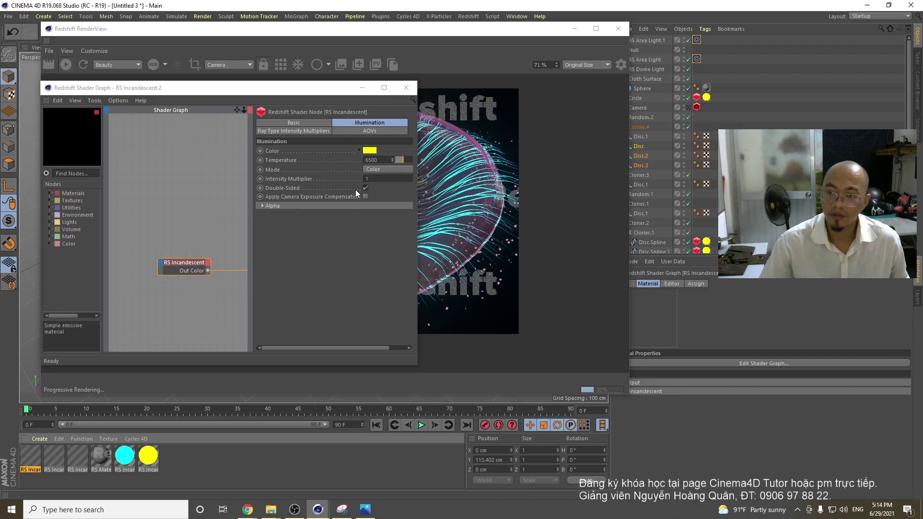
left_click(370, 150)
left_click(375, 148)
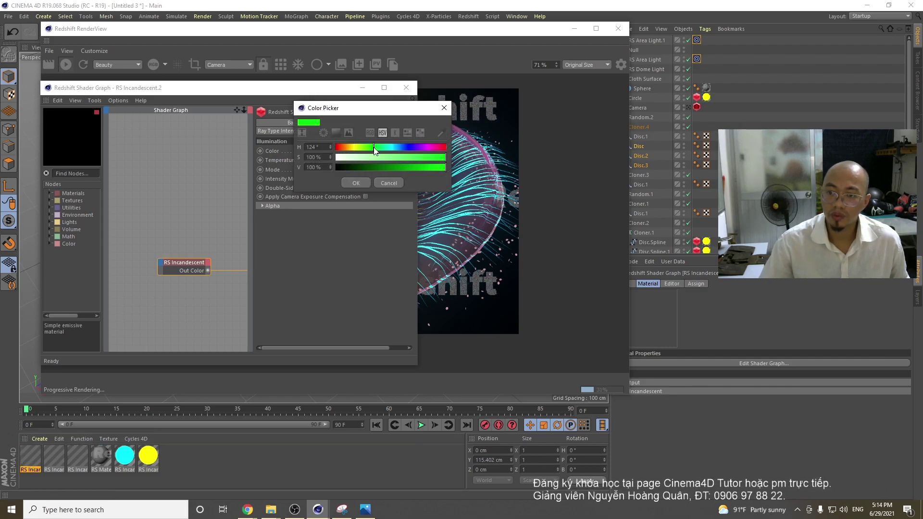
left_click(368, 186)
- Duplicate the green incandescent material and set the edited one's color to magenta with hue 296°
left_click_drag(30, 456, 19, 455)
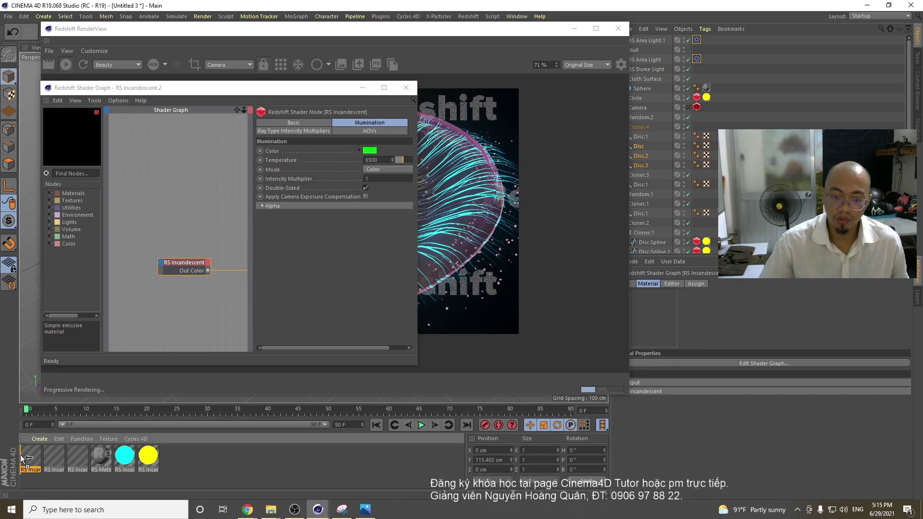
left_click(371, 152)
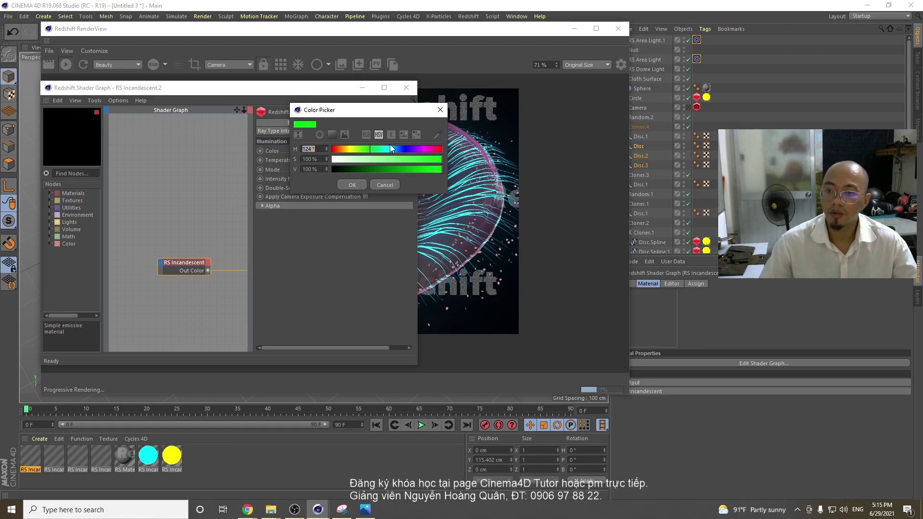
left_click(423, 150)
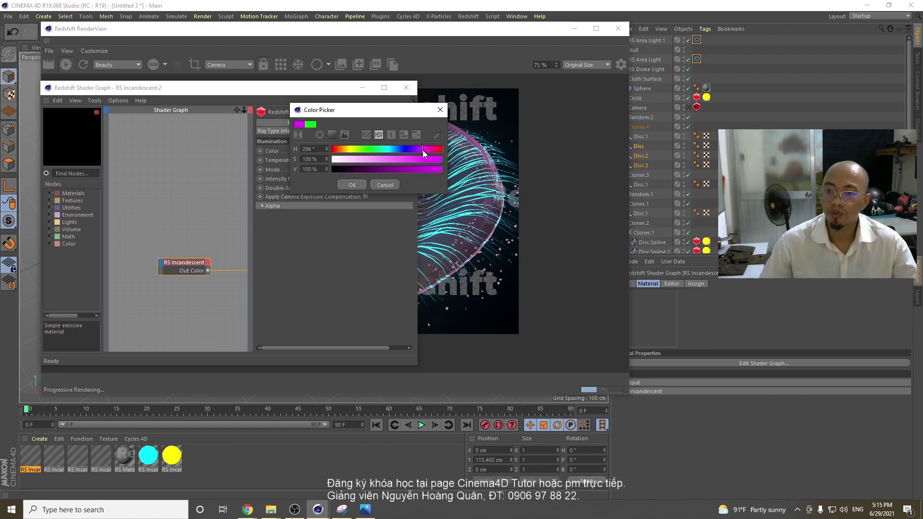
left_click(356, 185)
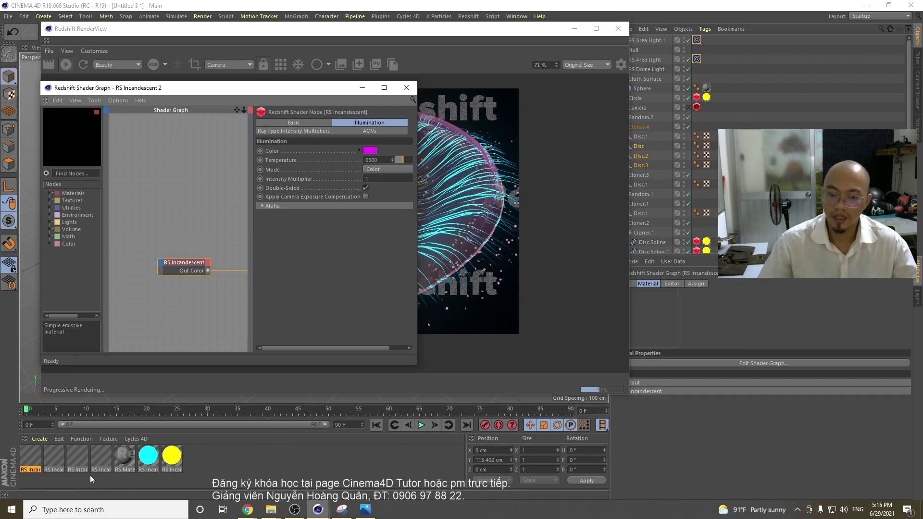
- Assign the red, yellow, green and magenta incandescent materials to Disc.1, Disc, Disc.2 and Disc.3 in Cloner.4 respectively
left_click_drag(101, 457, 645, 136)
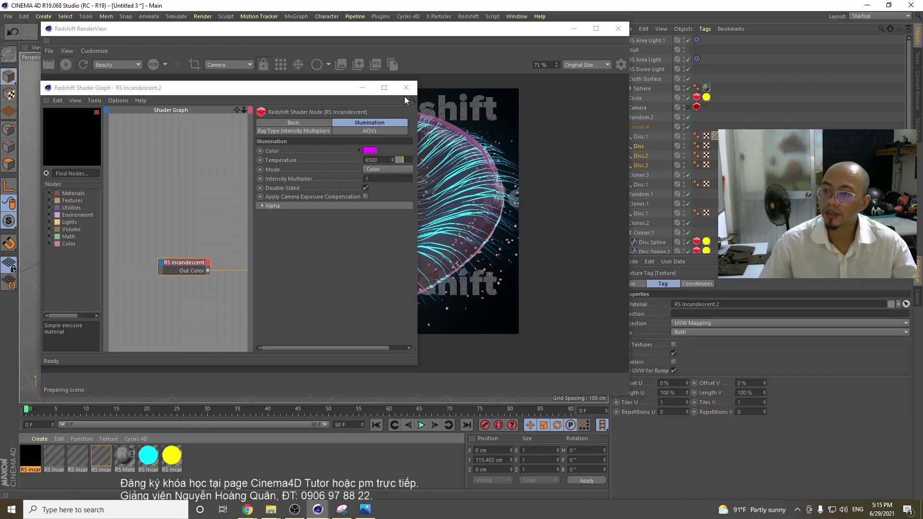
left_click(363, 88)
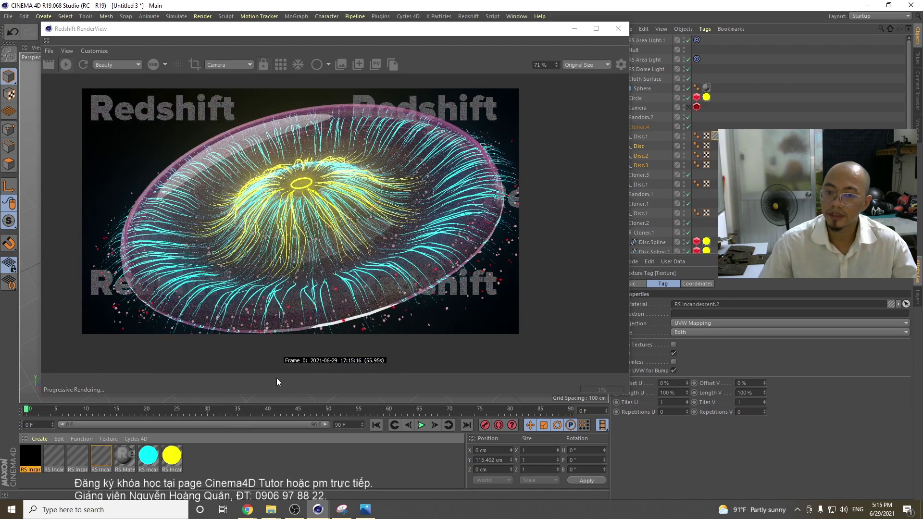
left_click_drag(80, 460, 658, 147)
left_click_drag(53, 456, 657, 156)
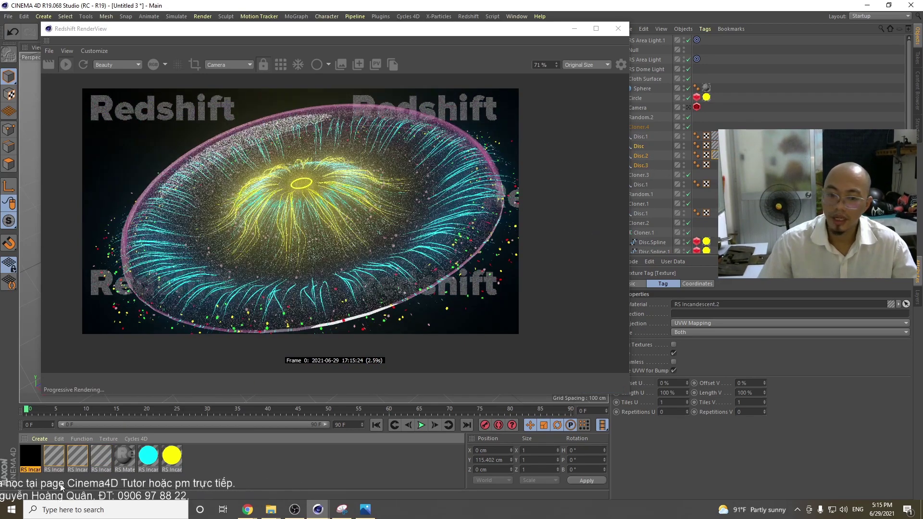
left_click_drag(28, 456, 639, 166)
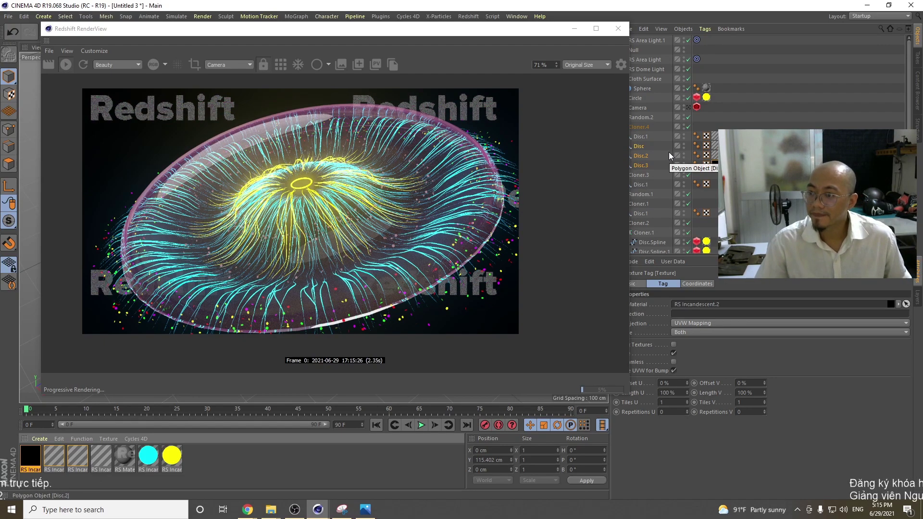
- Apply the red incandescent material to the discs in Cloner.3 and Cloner.1, and copy the yellow, green and magenta discs into both cloners
left_click_drag(172, 456, 645, 181)
left_click_drag(91, 473, 646, 212)
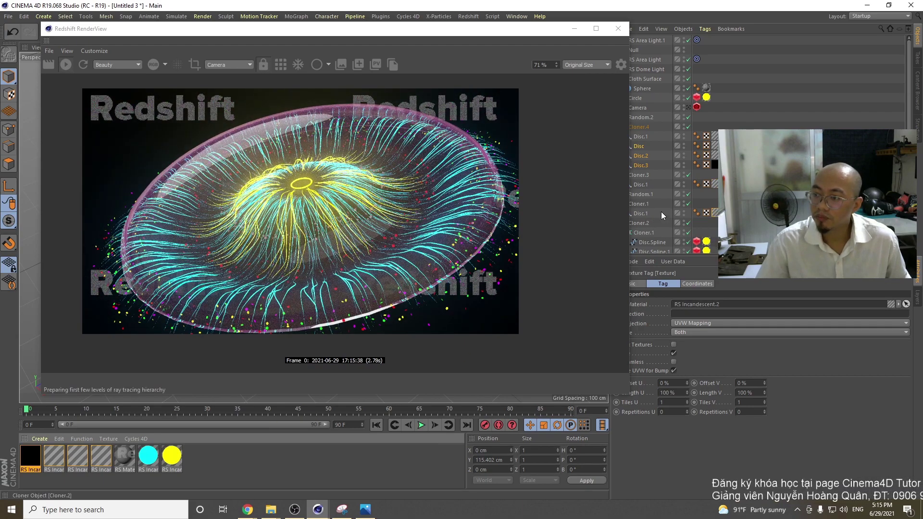
left_click_drag(647, 164, 645, 187)
left_click_drag(645, 214, 641, 171, "ctrl")
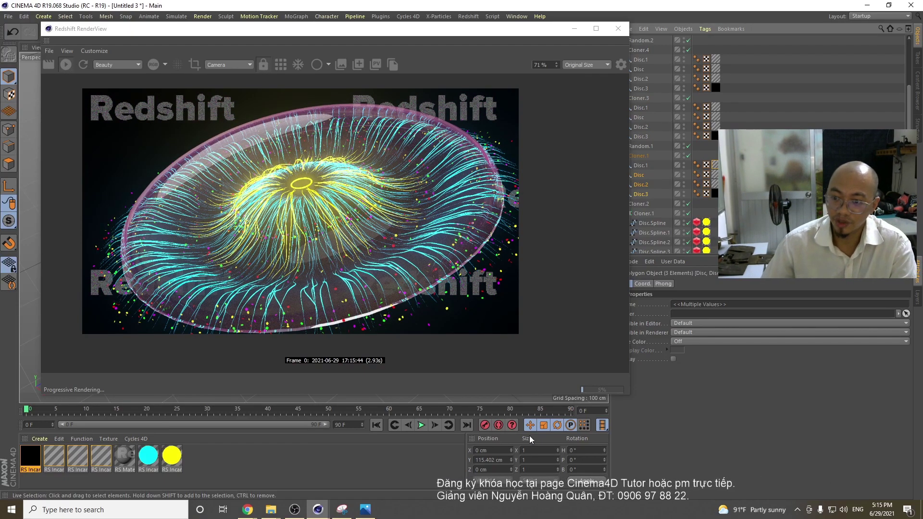
- Enlarge the render view and compare the multicolored particles with the Dope reference image on Behance in Chrome
left_click_drag(632, 397, 633, 449)
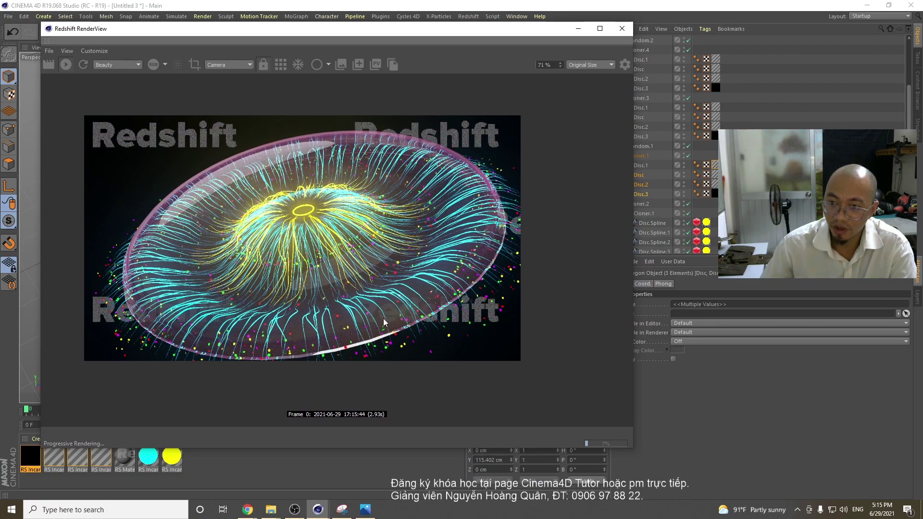
left_click(248, 511)
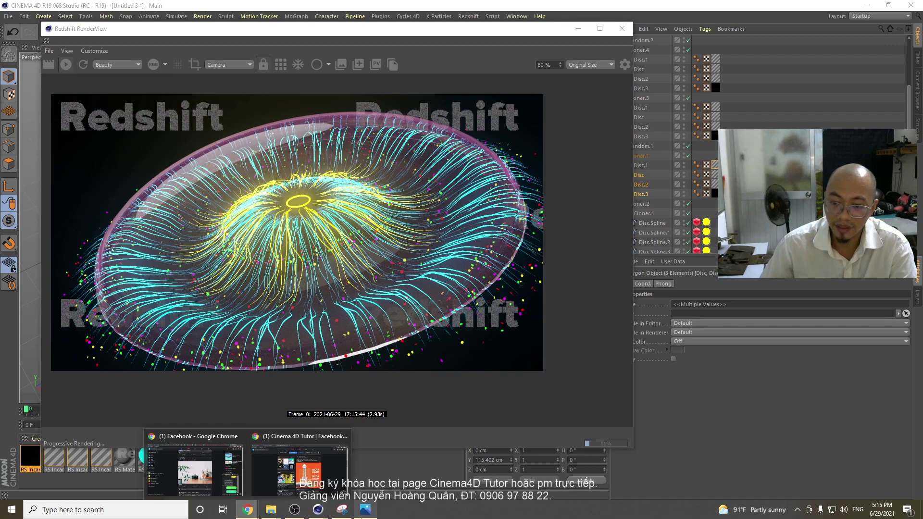
left_click(299, 464)
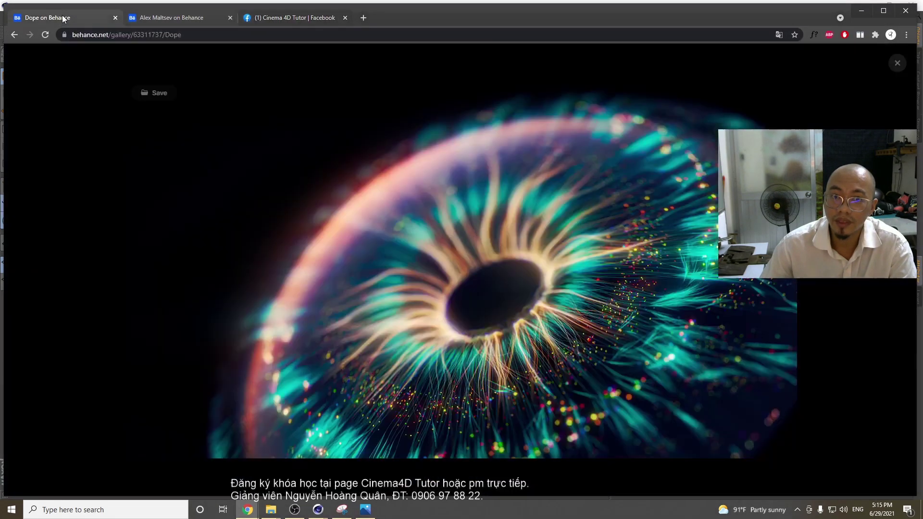
left_click(48, 18)
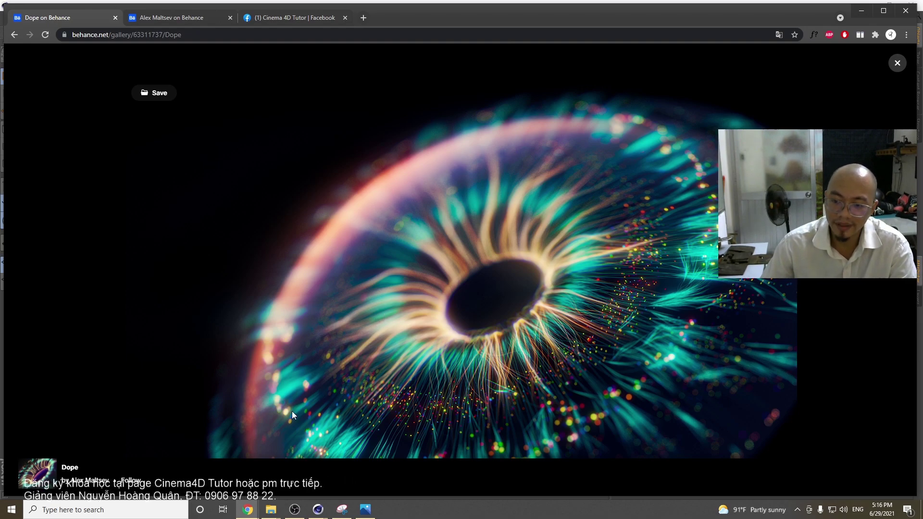
mouse_move(320, 511)
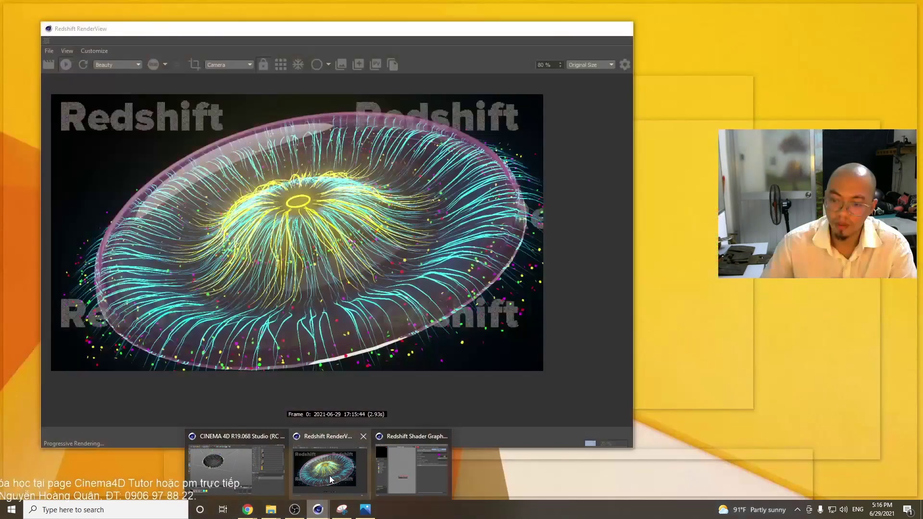
left_click(330, 475)
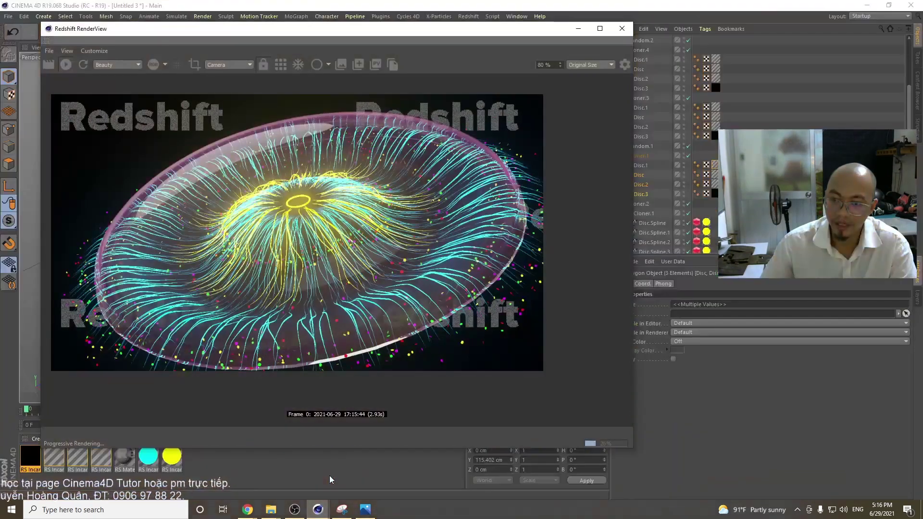
- Override and enable the Bokeh settings on the Camera object's Redshift camera tag
left_click_drag(403, 33, 353, 33)
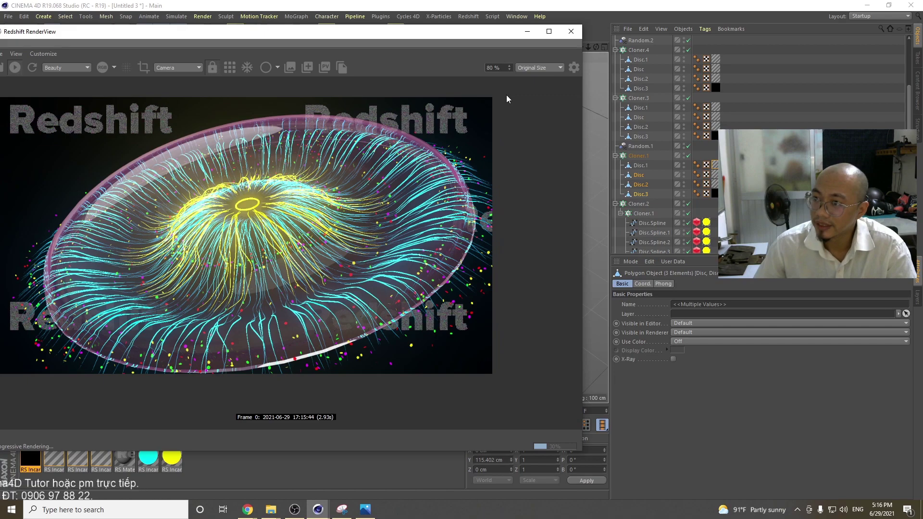
scroll(644, 169, "down", 3)
scroll(644, 166, "up", 5)
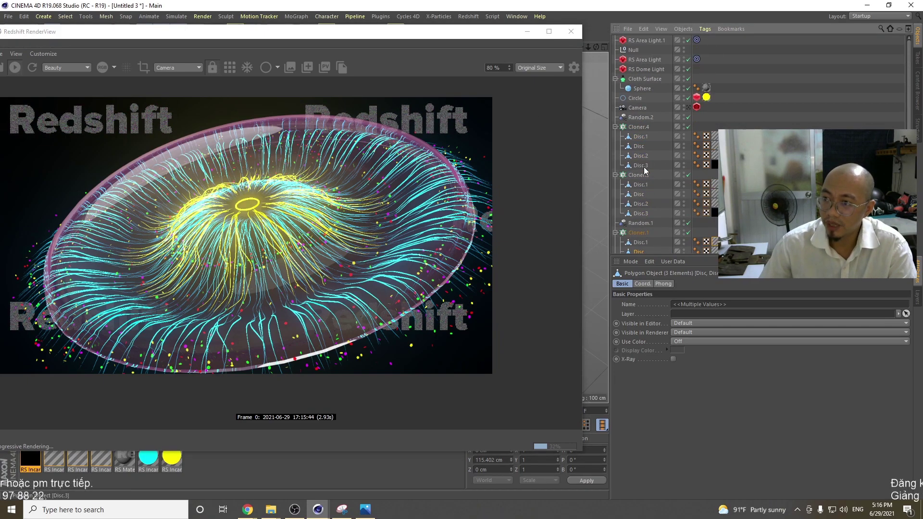
left_click(638, 108)
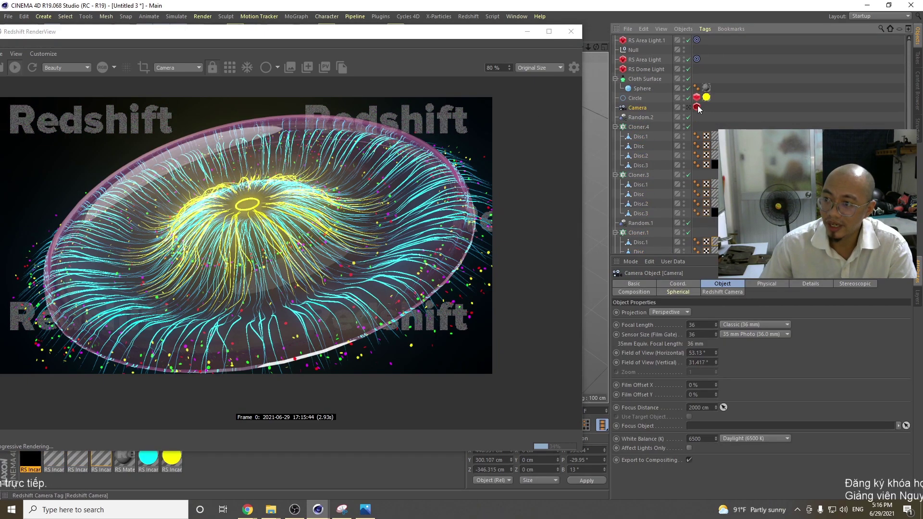
left_click(696, 108)
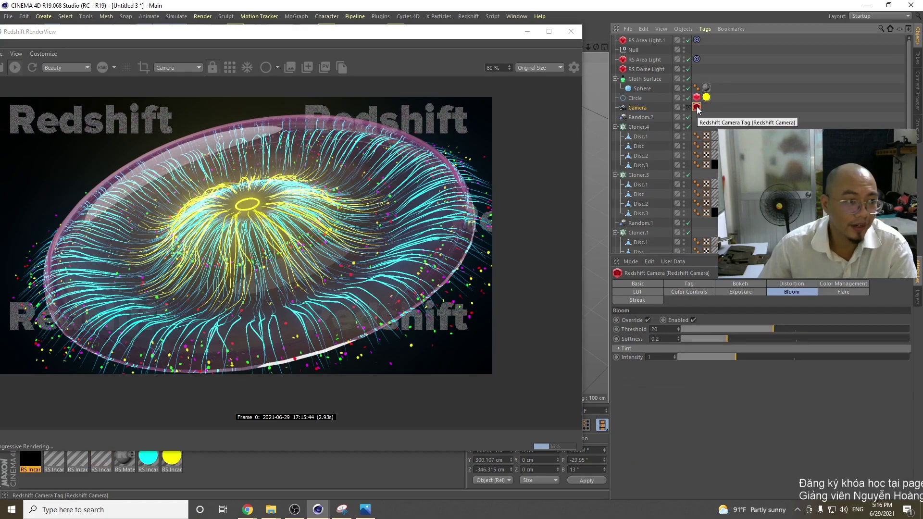
left_click(740, 285)
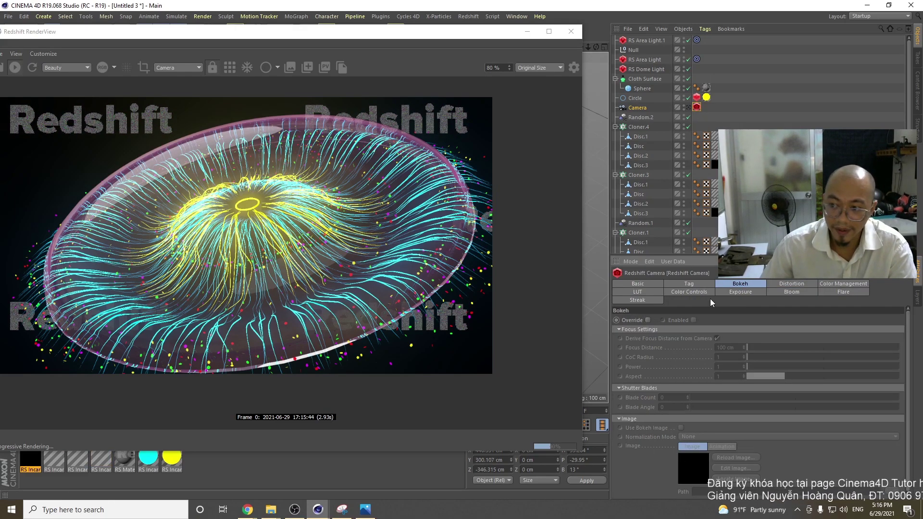
left_click(648, 320)
left_click(694, 320)
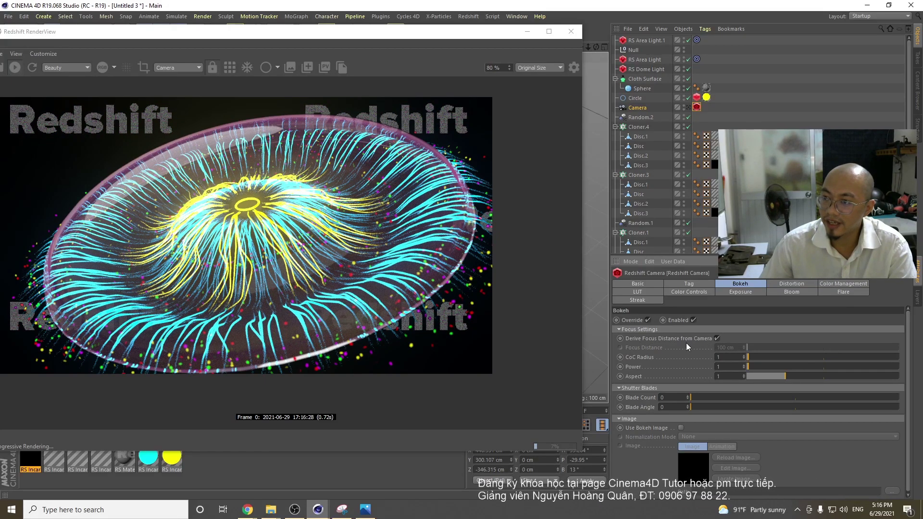
- Check the camera's own focus distance, and stop the Redshift tag's bokeh from deriving its focus distance from the camera
left_click(634, 107)
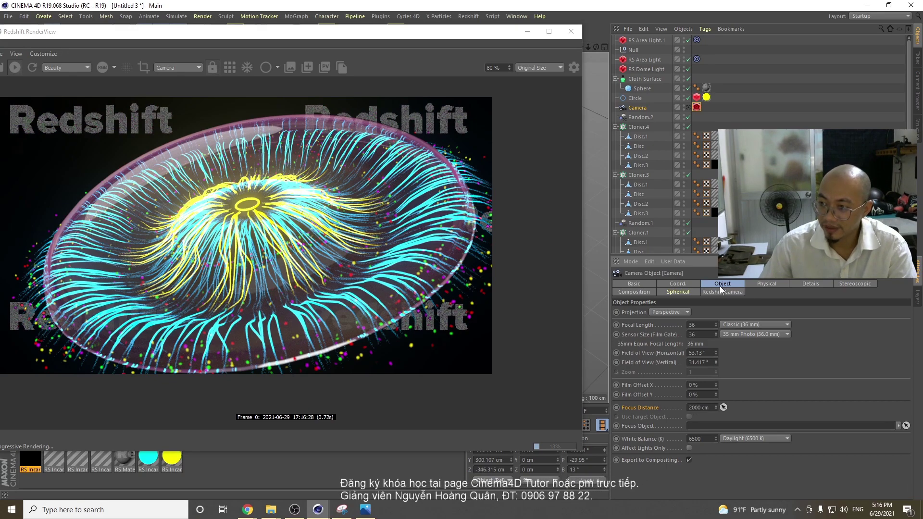
left_click(697, 107)
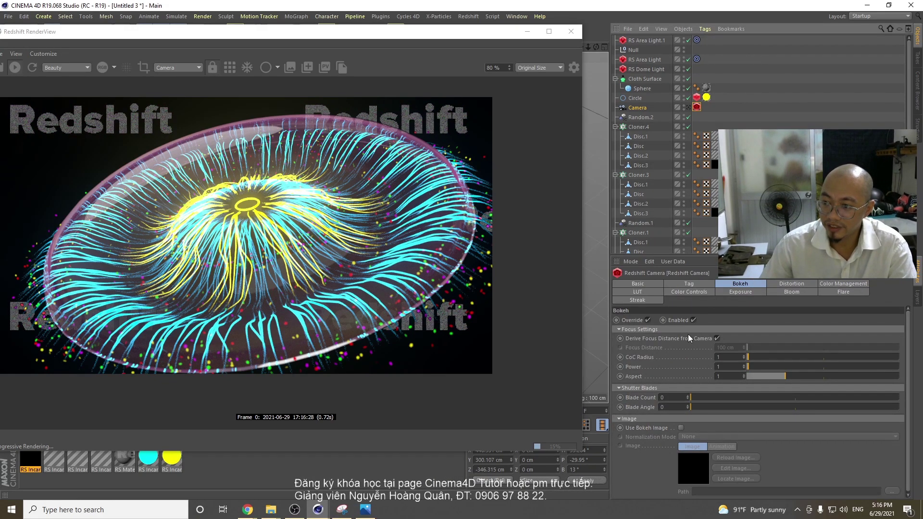
left_click(717, 338)
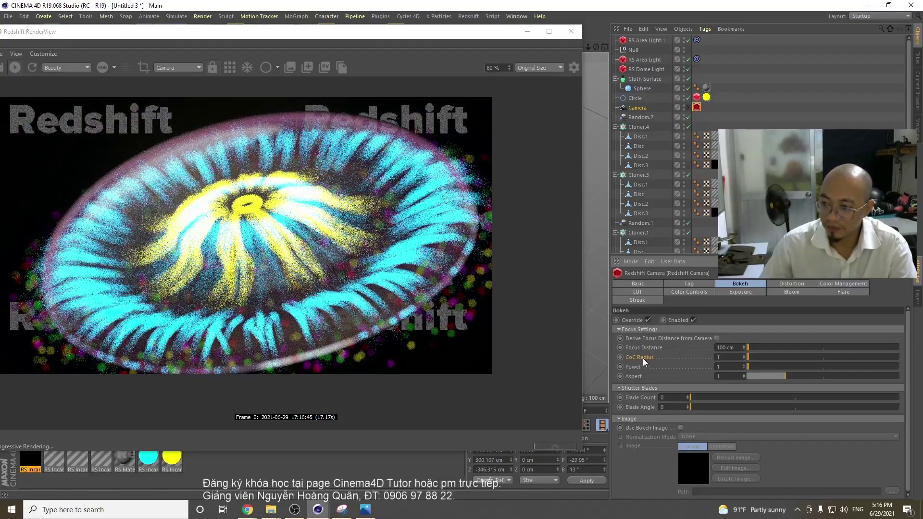
- Set the bokeh CoC Radius to 10 and adjust the focus distance to about 611 cm
left_click(735, 358)
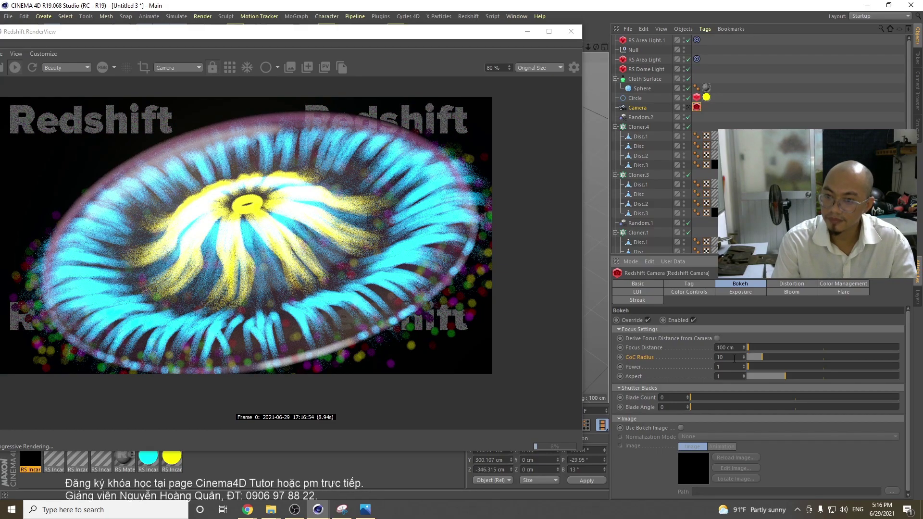
type("10")
key("Return")
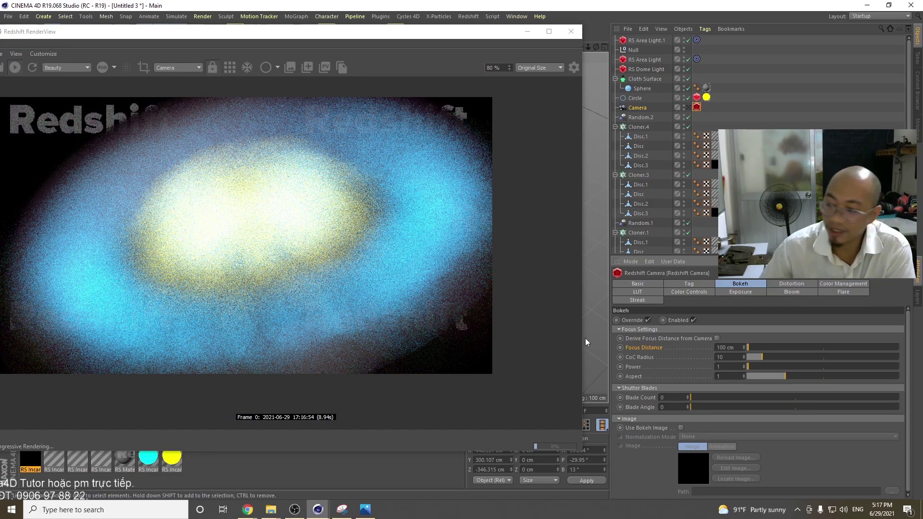
left_click(755, 347)
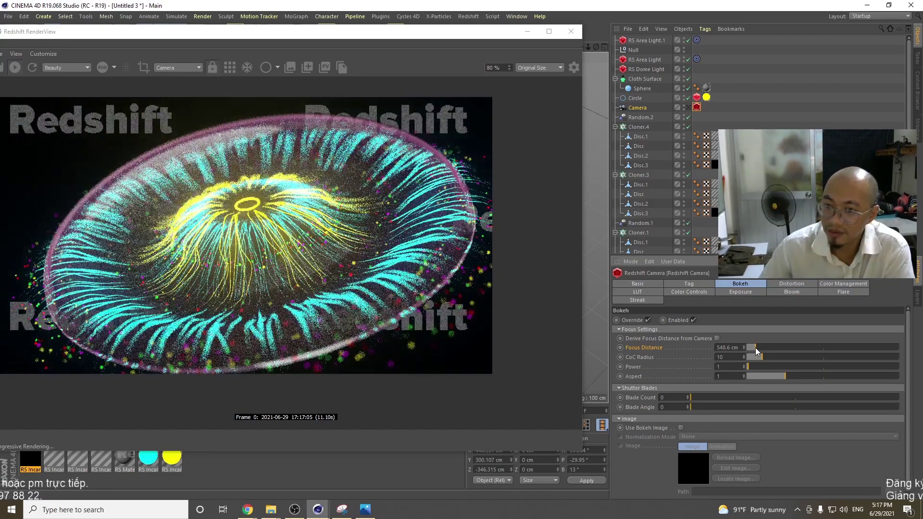
left_click_drag(755, 347, 756, 353)
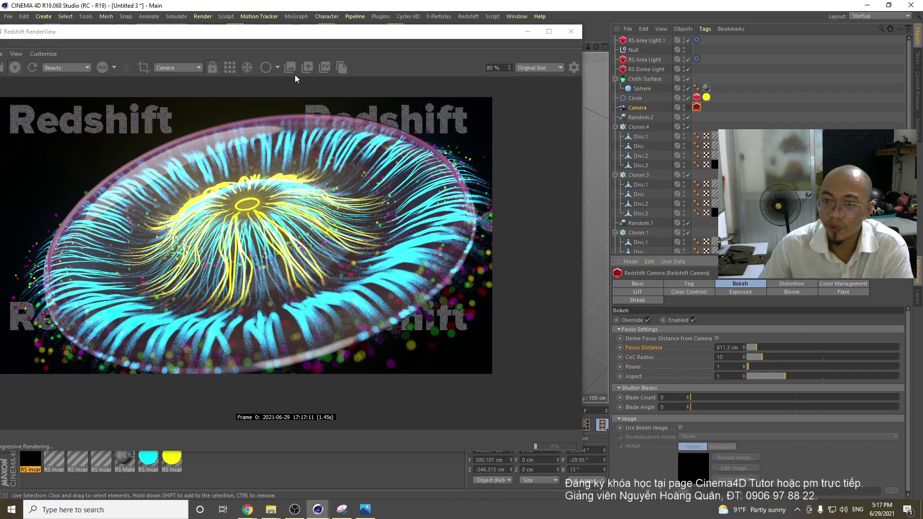
- Create a null at the camera's position as a distance marker and take the camera out of it
left_click_drag(274, 37, 301, 276)
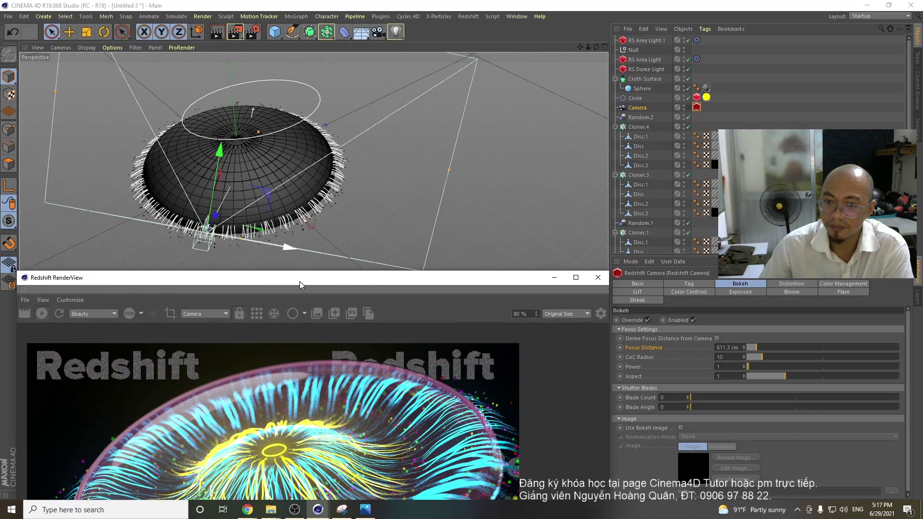
left_click_drag(367, 206, 217, 149, "alt")
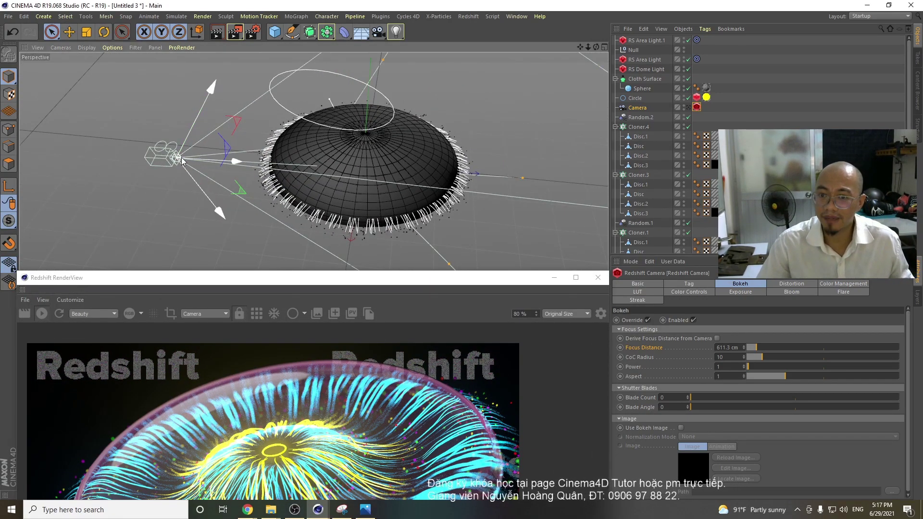
left_click(274, 31)
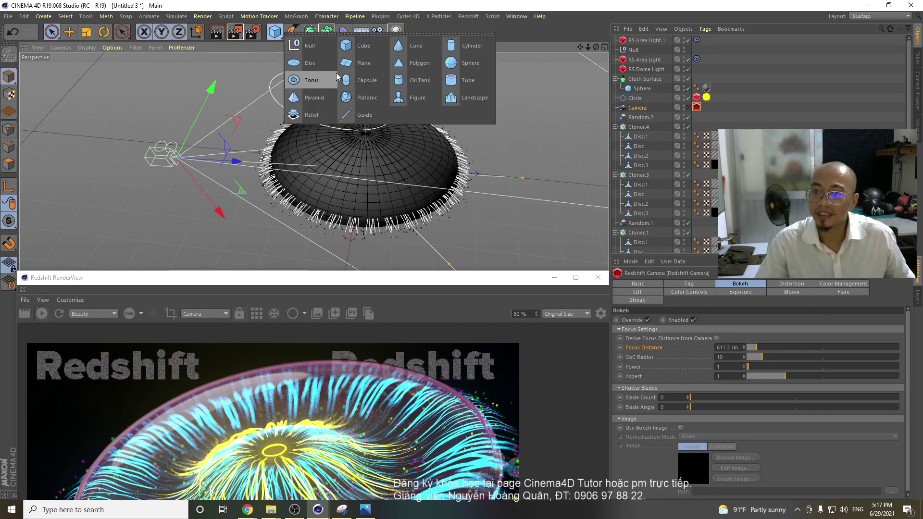
left_click(316, 46, "alt")
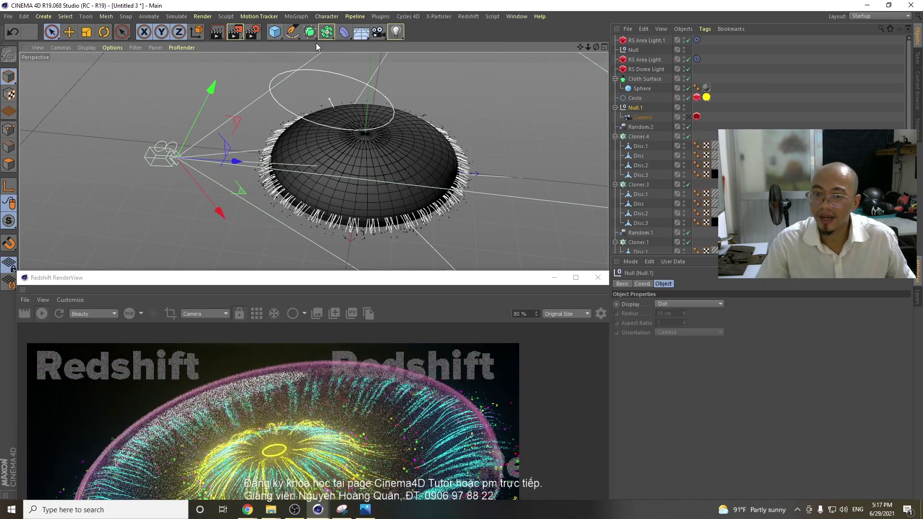
left_click(631, 117)
left_click(632, 109)
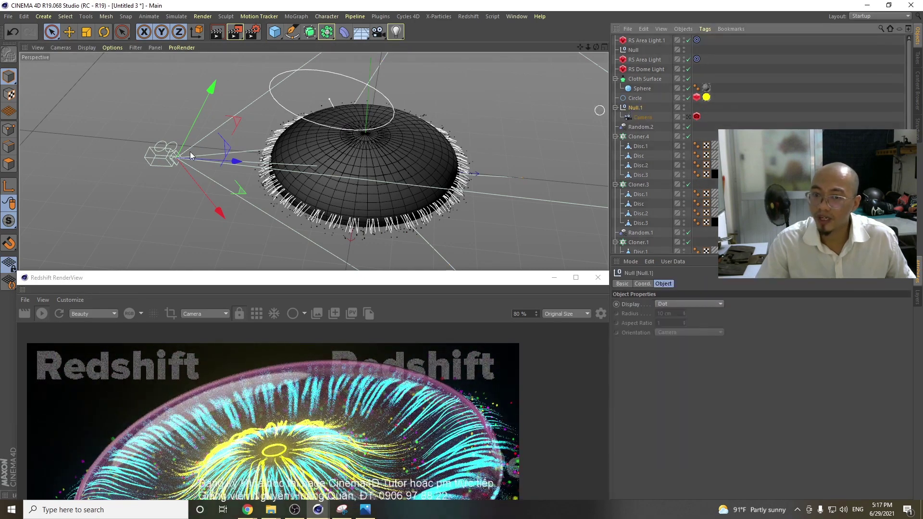
left_click(644, 117)
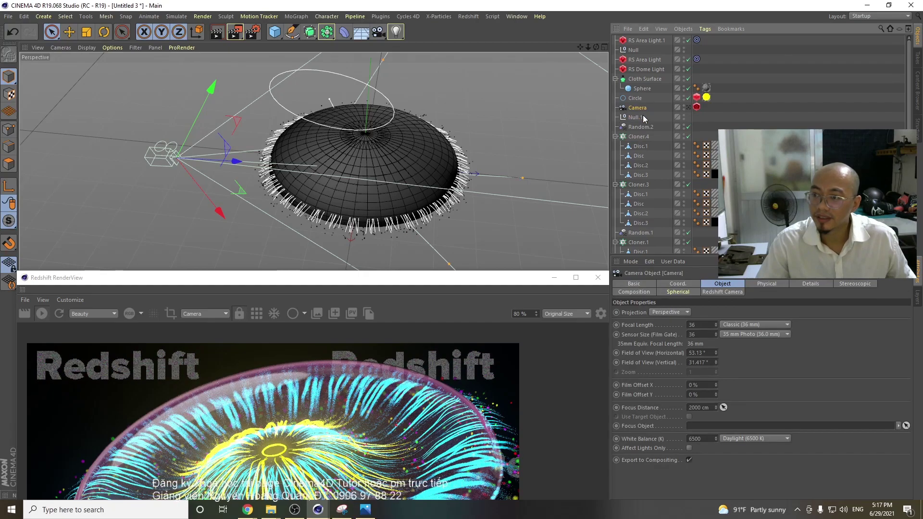
- Slide the marker null along the camera's viewing axis to the dome to gauge the focus distance, and delete it
left_click(638, 117)
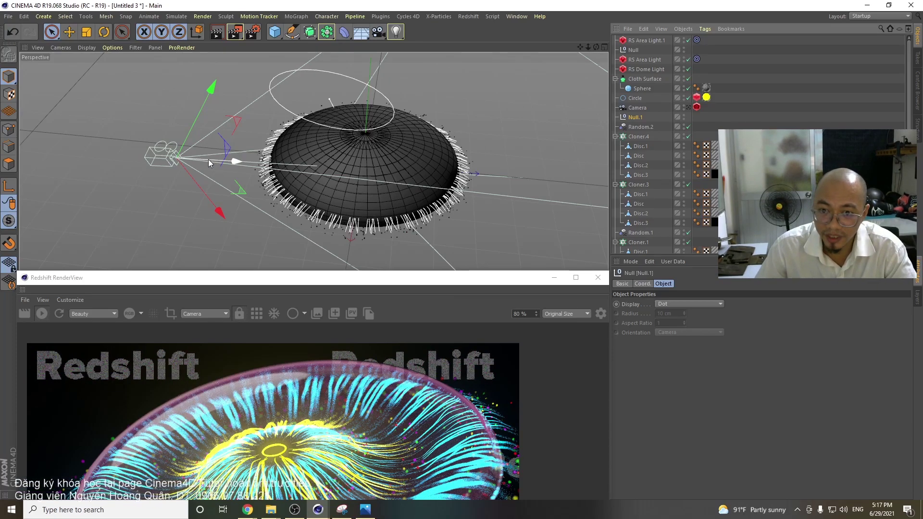
left_click_drag(209, 159, 284, 166)
left_click_drag(357, 163, 428, 161)
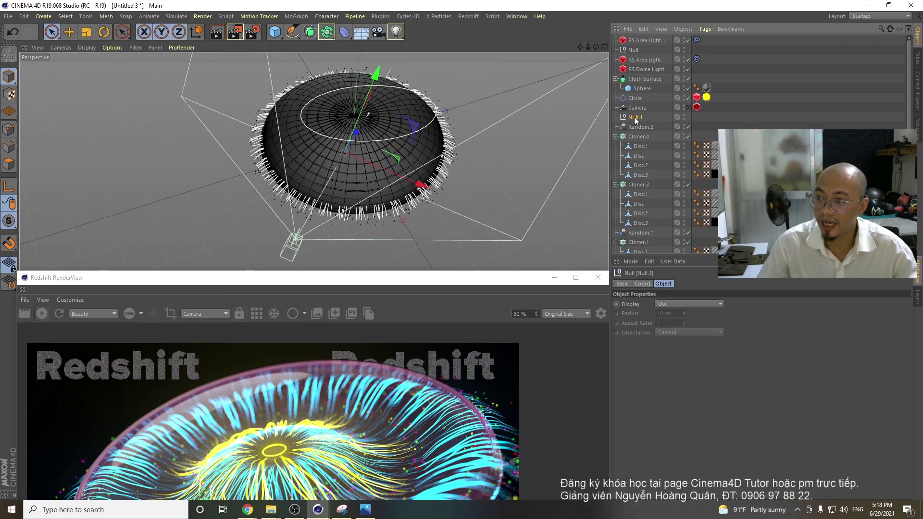
key("Delete")
- Set the Redshift camera tag's bokeh focus distance to 550 cm and its CoC Radius to 15
left_click(697, 107)
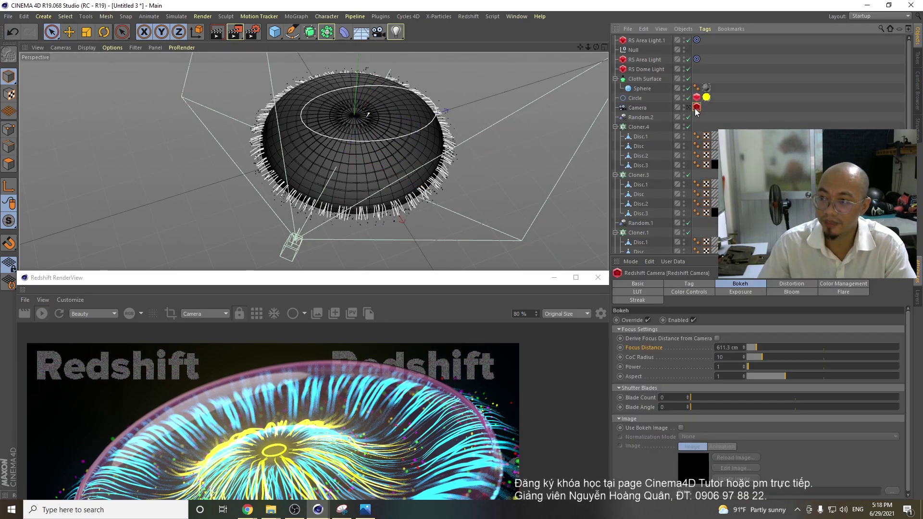
left_click_drag(350, 283, 350, 135)
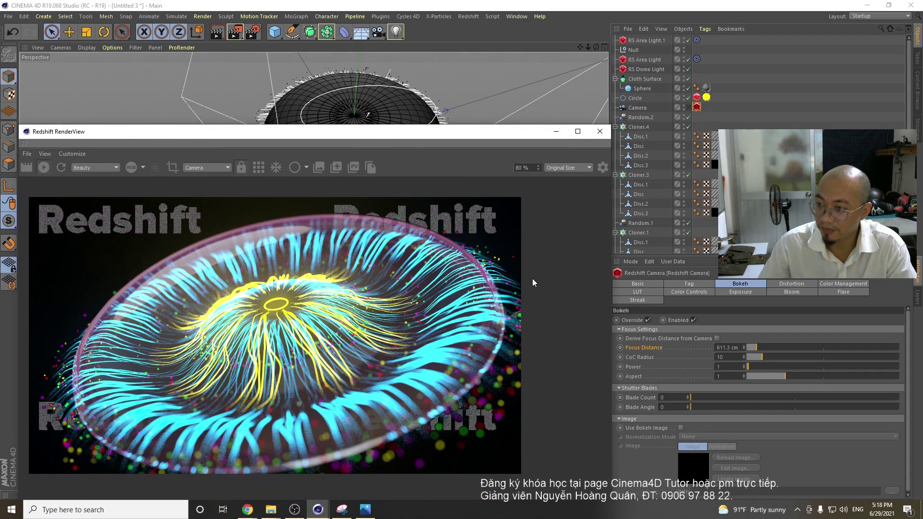
double_click(727, 348)
type("550")
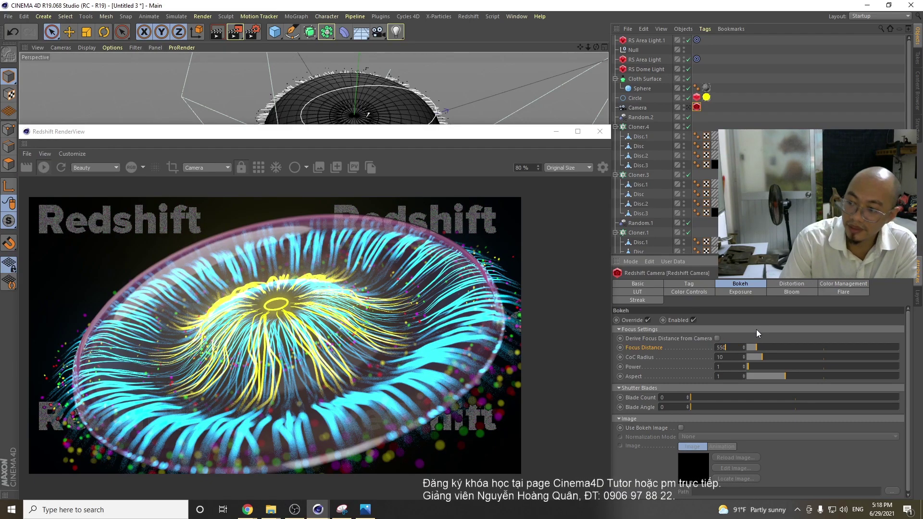
key("Return")
left_click_drag(267, 131, 272, 86)
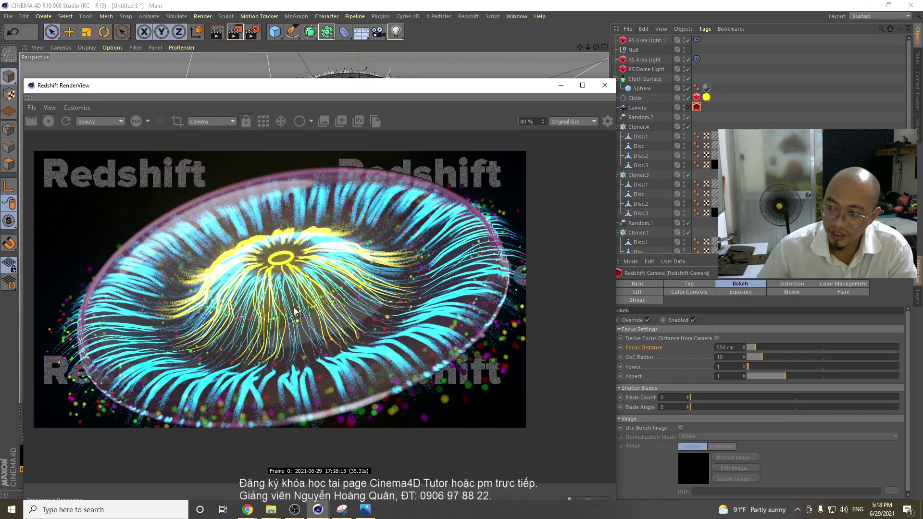
left_click(735, 358)
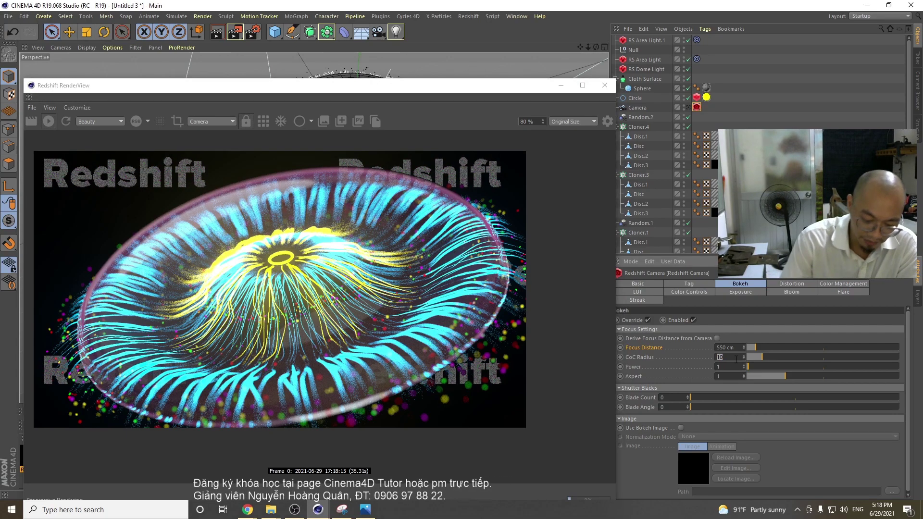
key("Return")
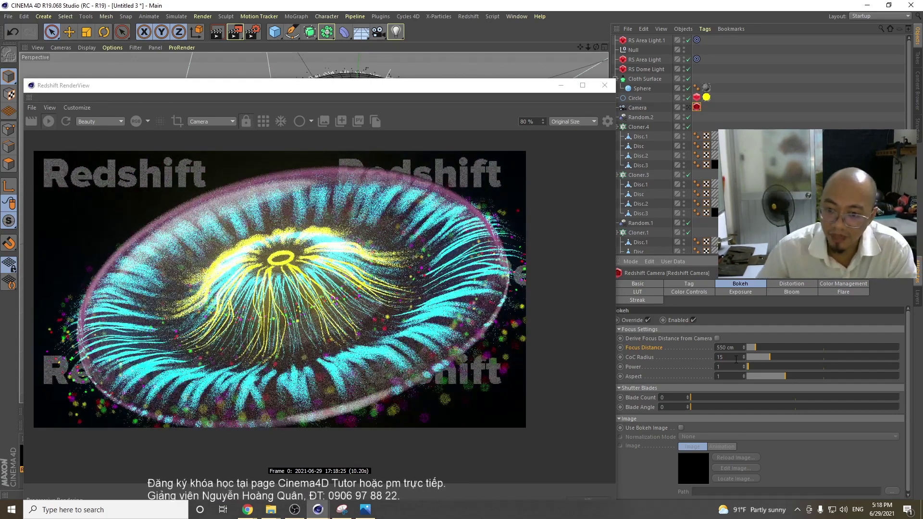